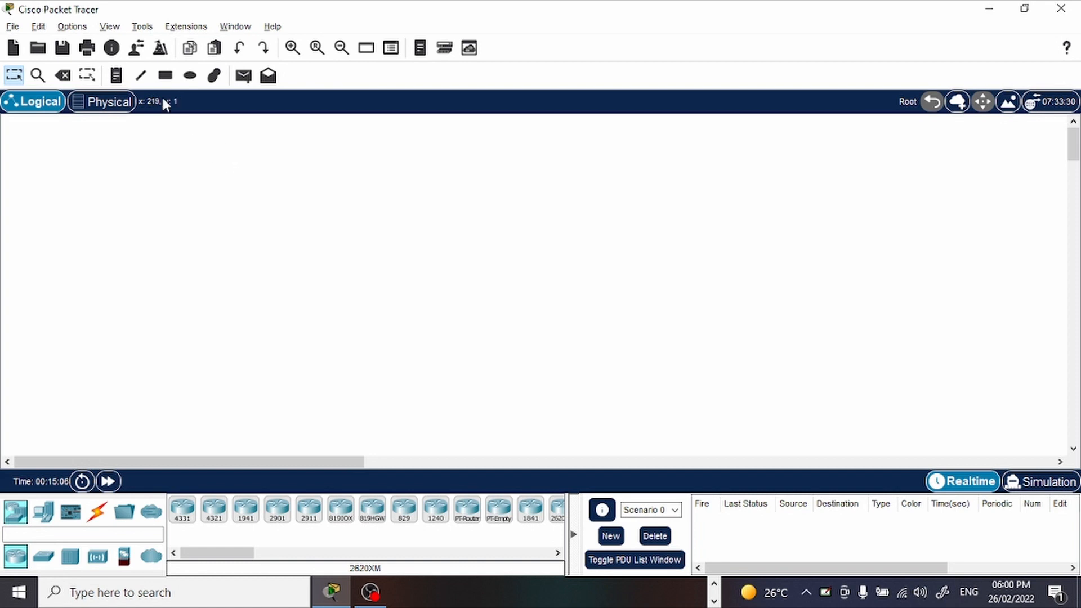
Start the rectangle drawing tool with Fill Color enabled and set the fill color to blue #3874ff.
click(163, 77)
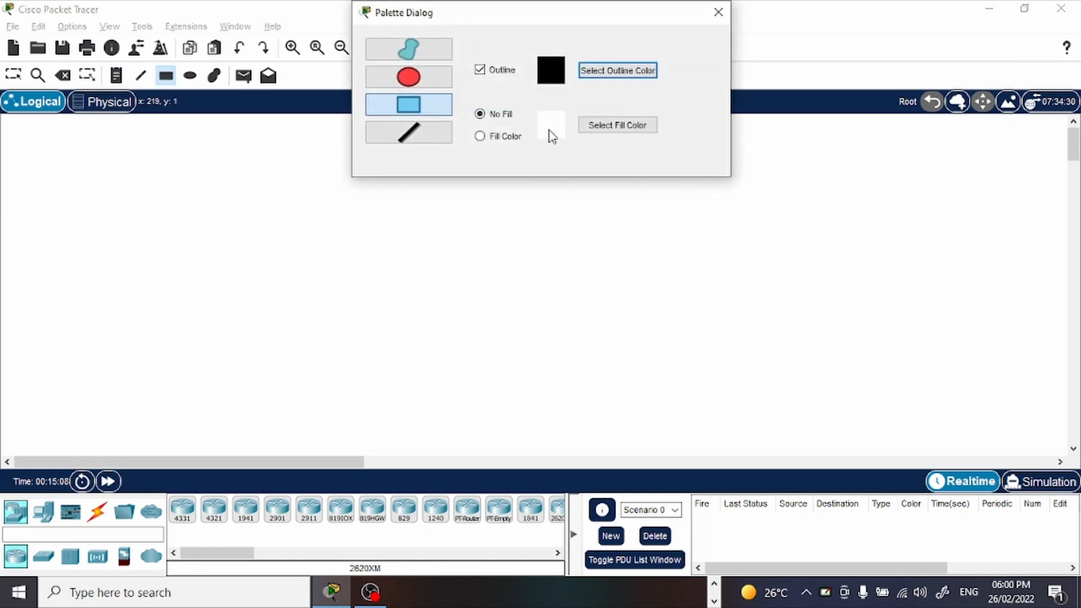
click(506, 138)
click(604, 124)
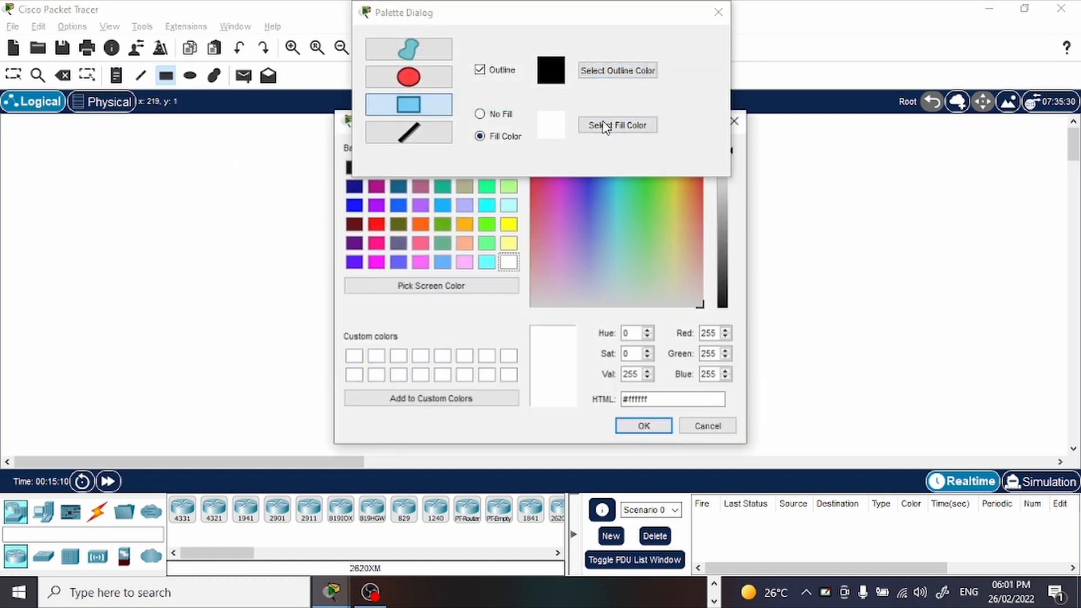
click(595, 199)
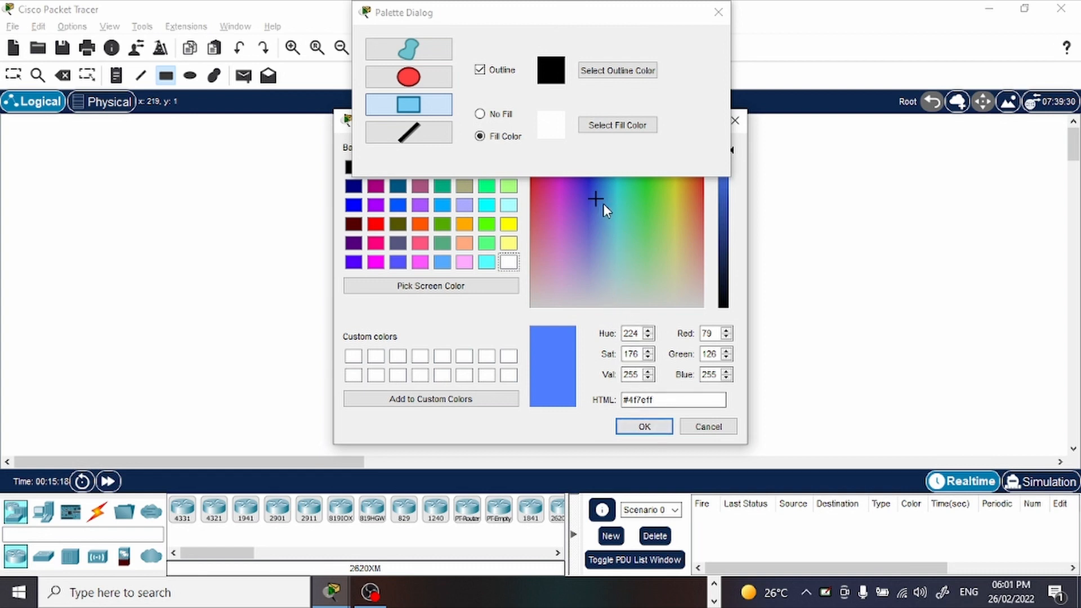
click(596, 224)
click(596, 184)
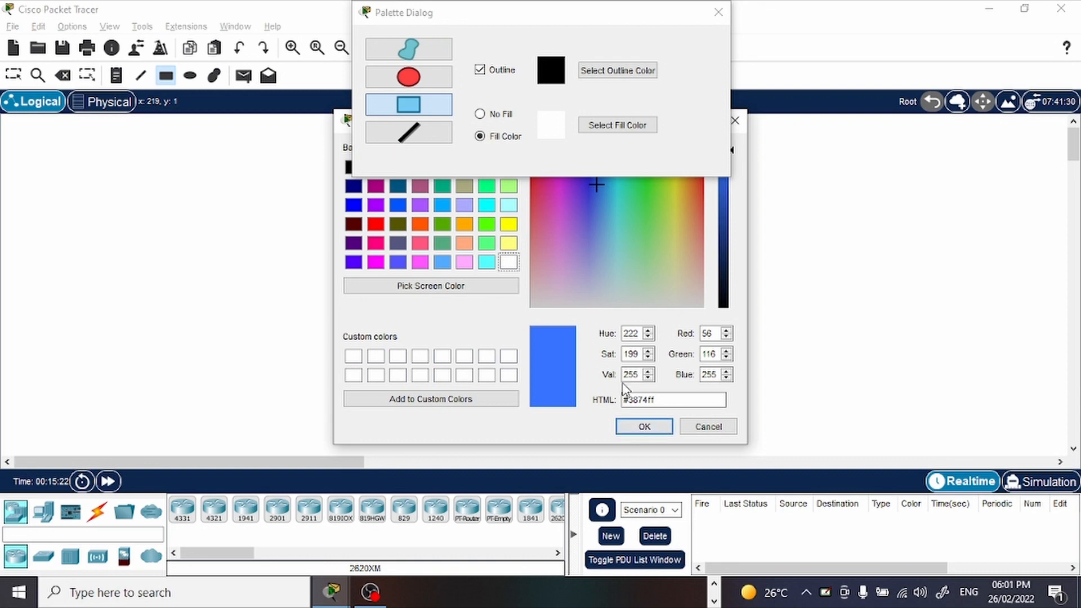
click(641, 428)
Set the fill color to white #ffffff and draw a large rectangle on the empty workspace.
click(602, 136)
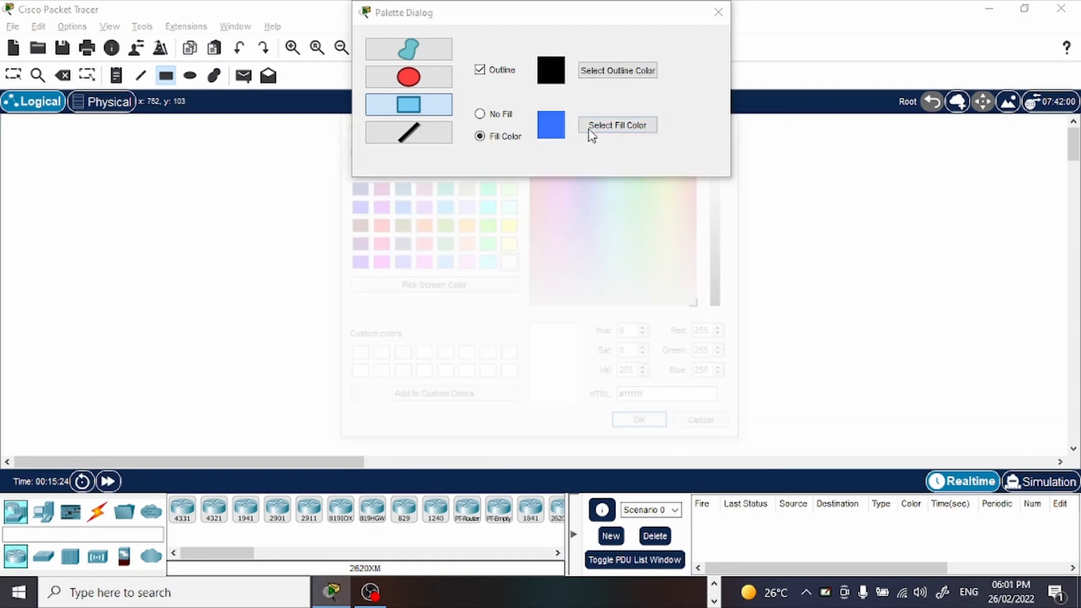
click(624, 422)
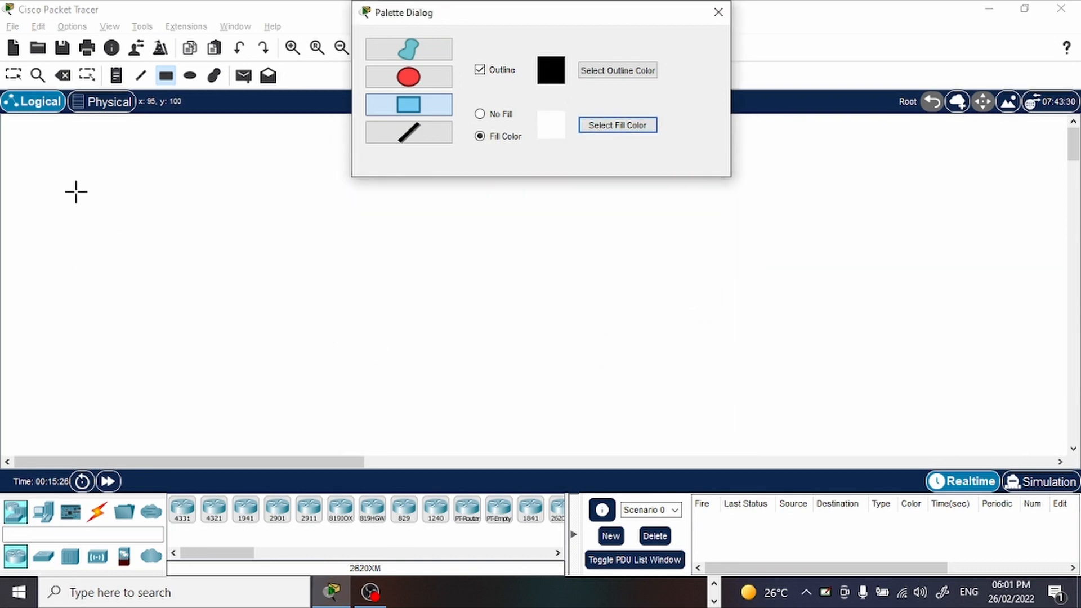
drag(63, 133, 403, 381)
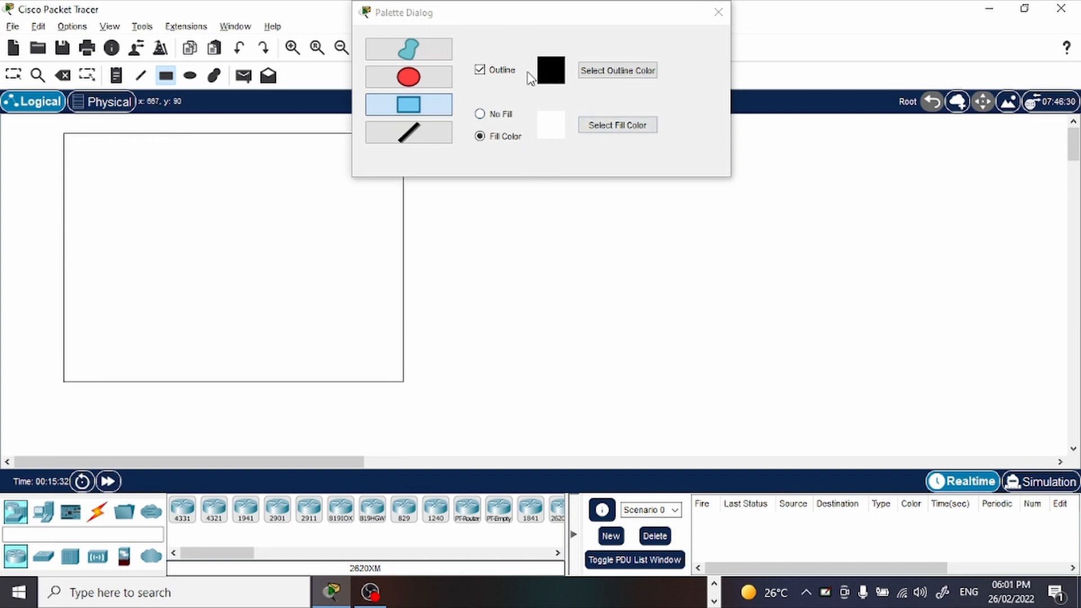
Set the fill color to light blue #52bdff and delete the white rectangle from the workspace.
click(593, 129)
click(606, 200)
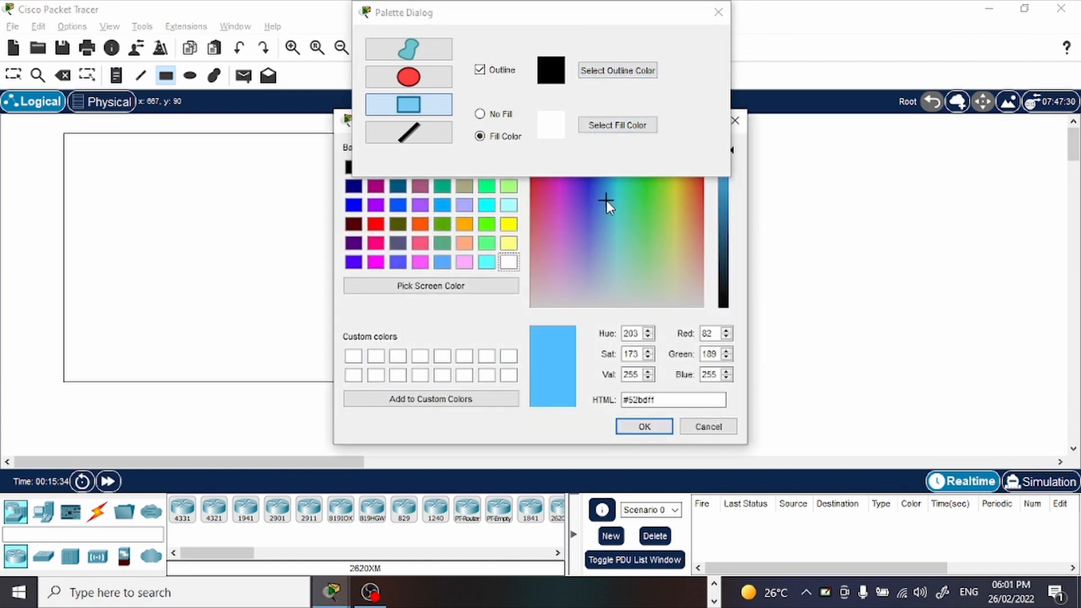
click(642, 426)
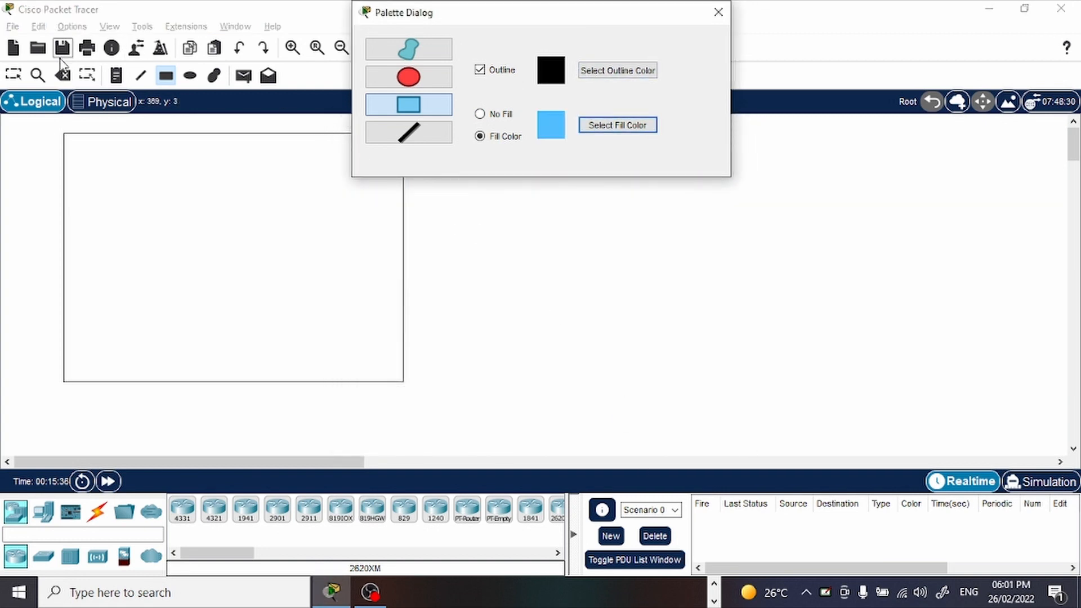
click(63, 75)
click(108, 135)
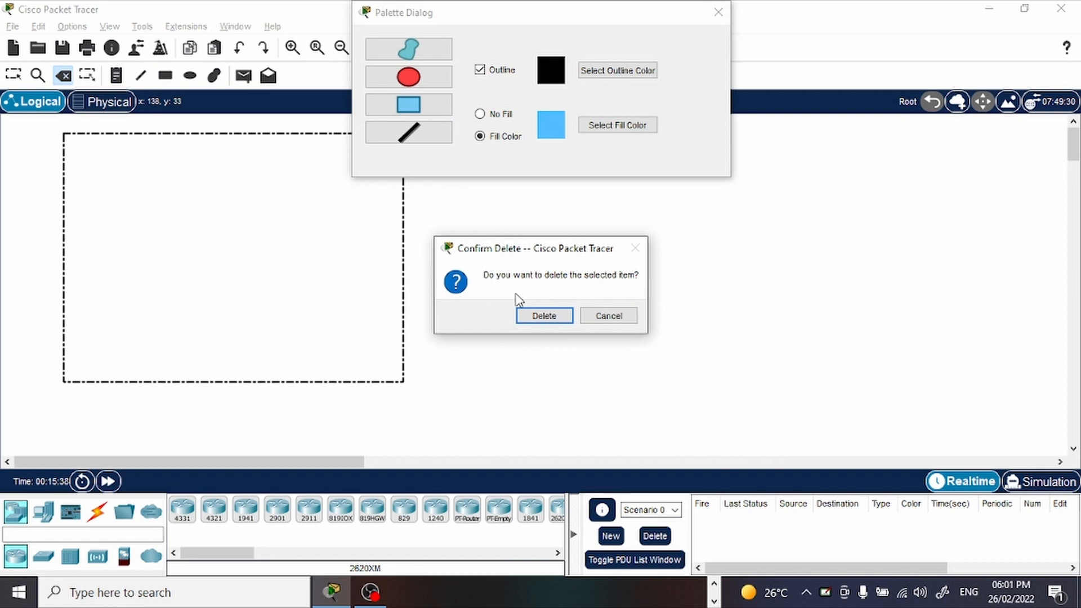
click(544, 321)
Choose a medium blue fill color and draw a large rectangle on the workspace for the first network area.
click(615, 124)
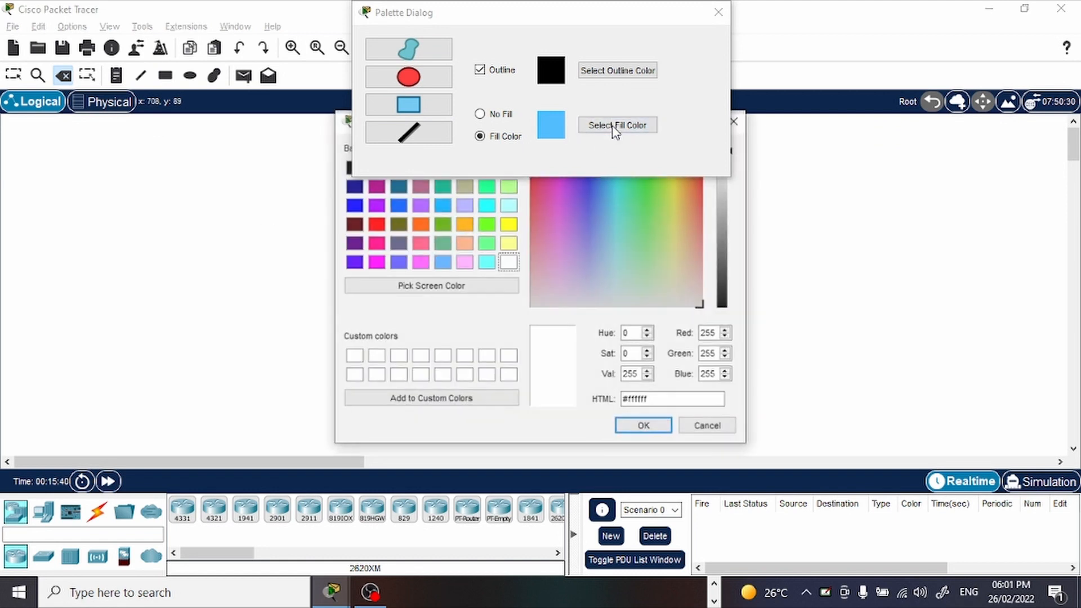
click(599, 186)
click(643, 426)
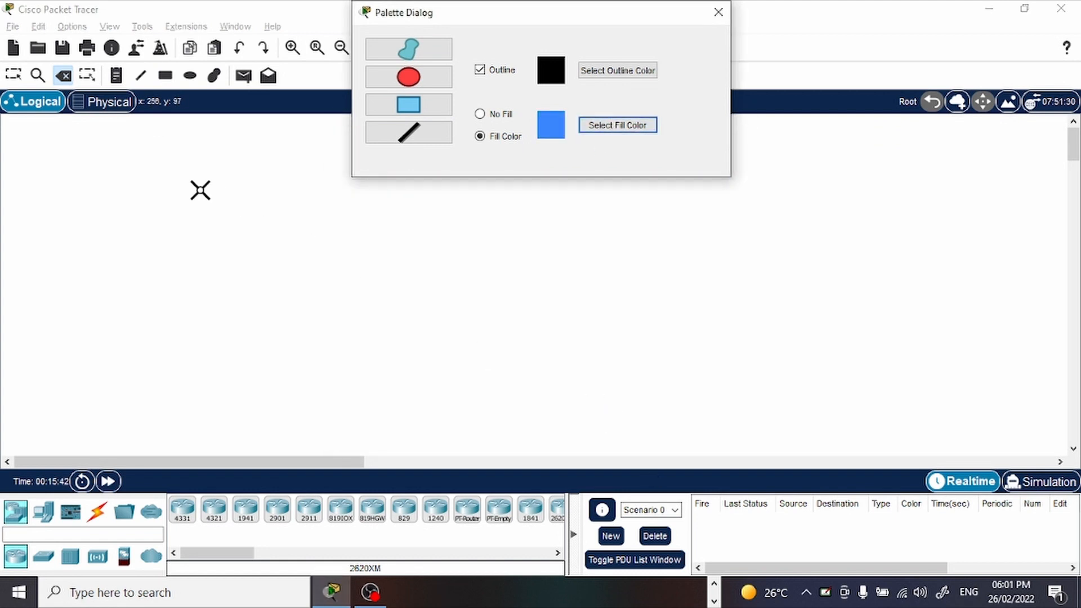
click(165, 75)
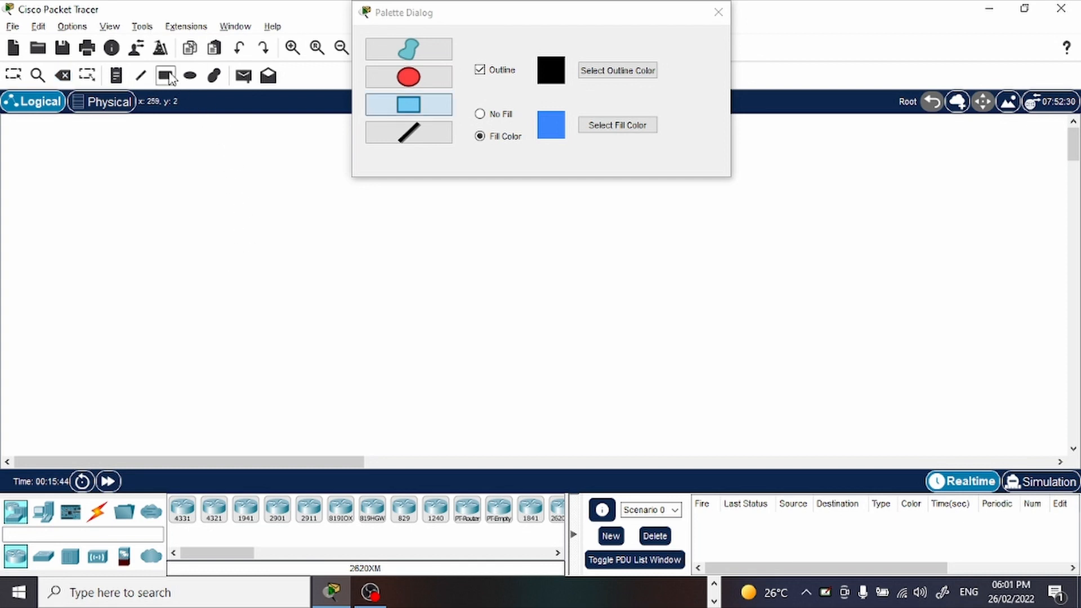
drag(145, 139, 516, 403)
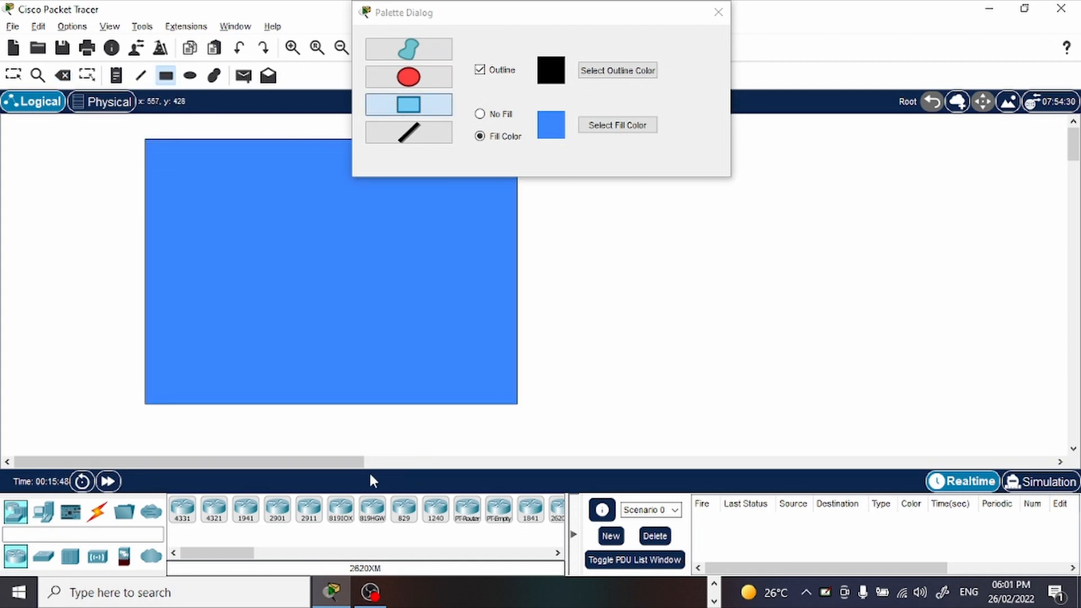
Choose a bright green fill color and draw a second rectangle of similar size to the right of the blue one.
drag(354, 467, 436, 470)
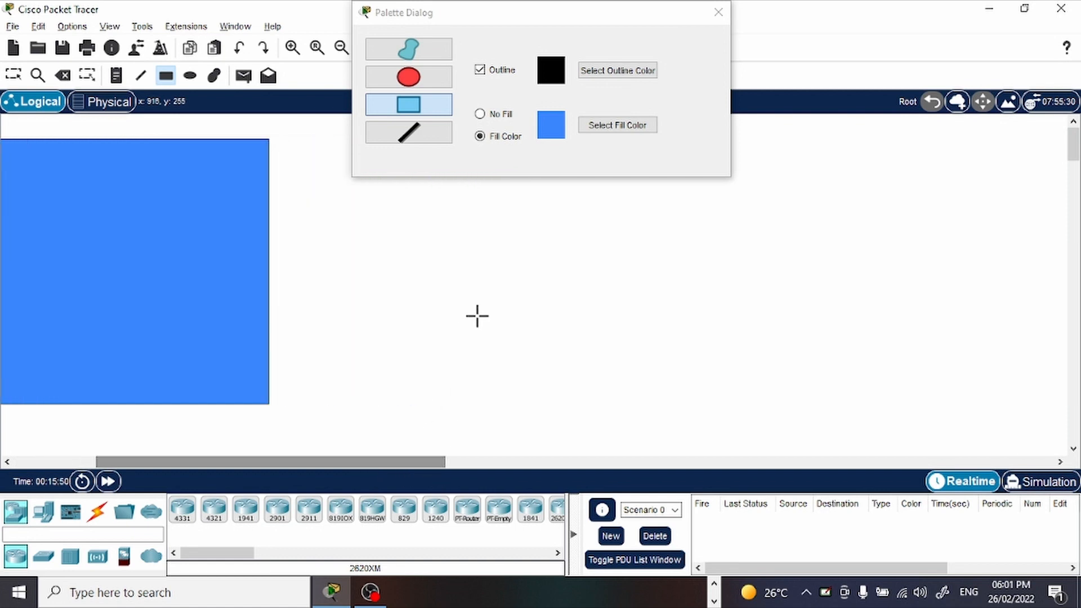
click(597, 128)
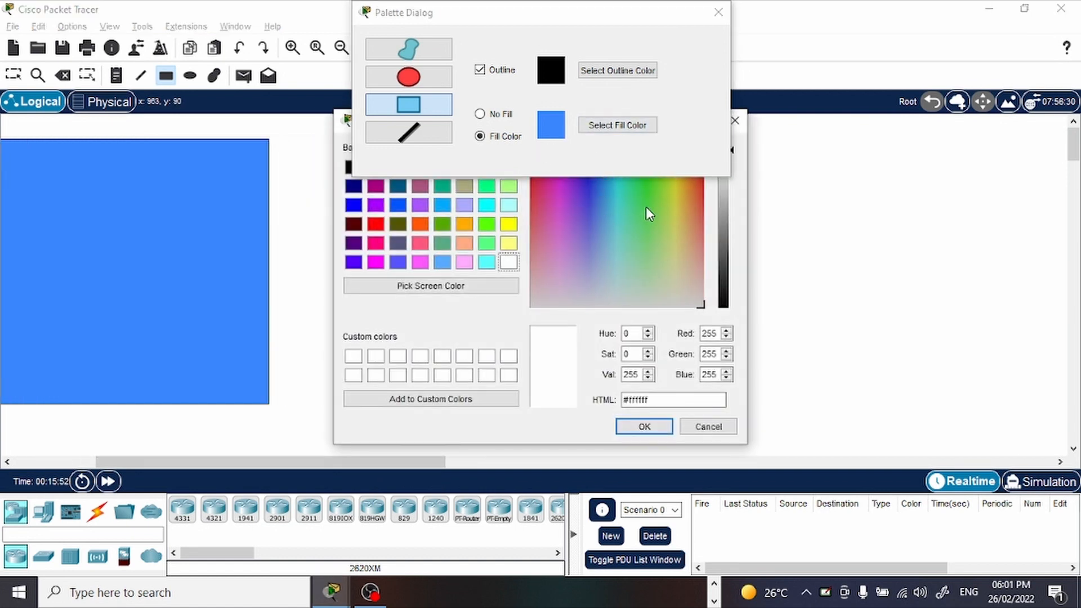
click(646, 207)
click(644, 426)
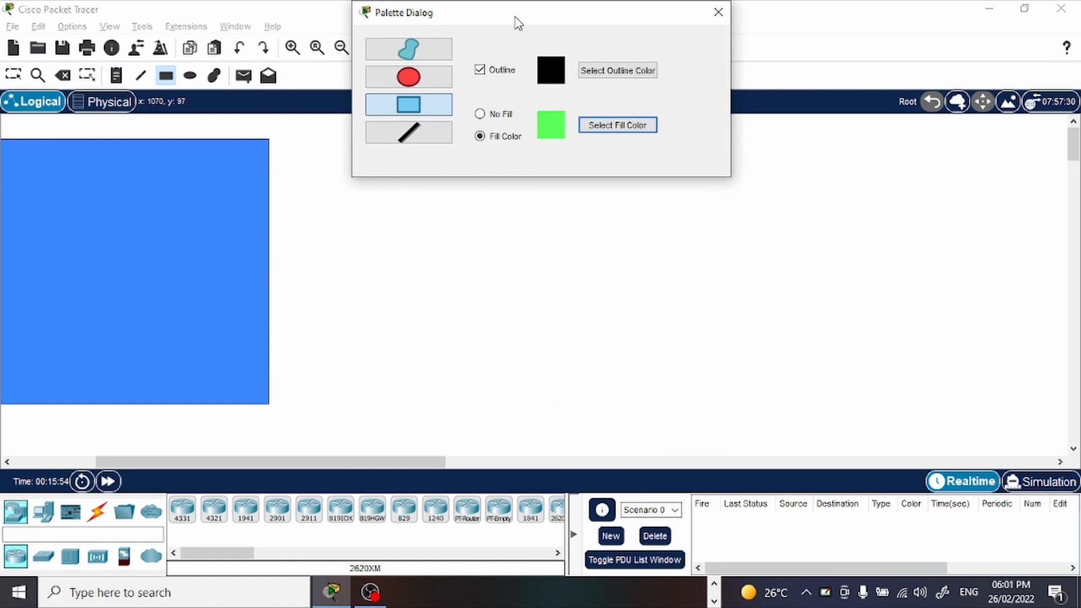
drag(517, 22, 485, 23)
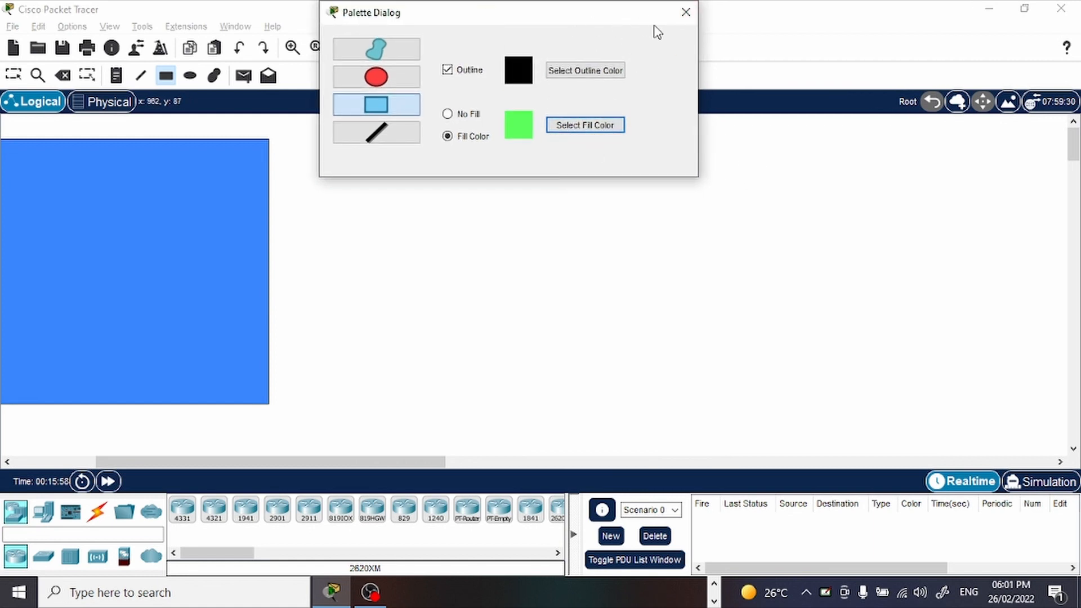
drag(636, 24, 1080, 24)
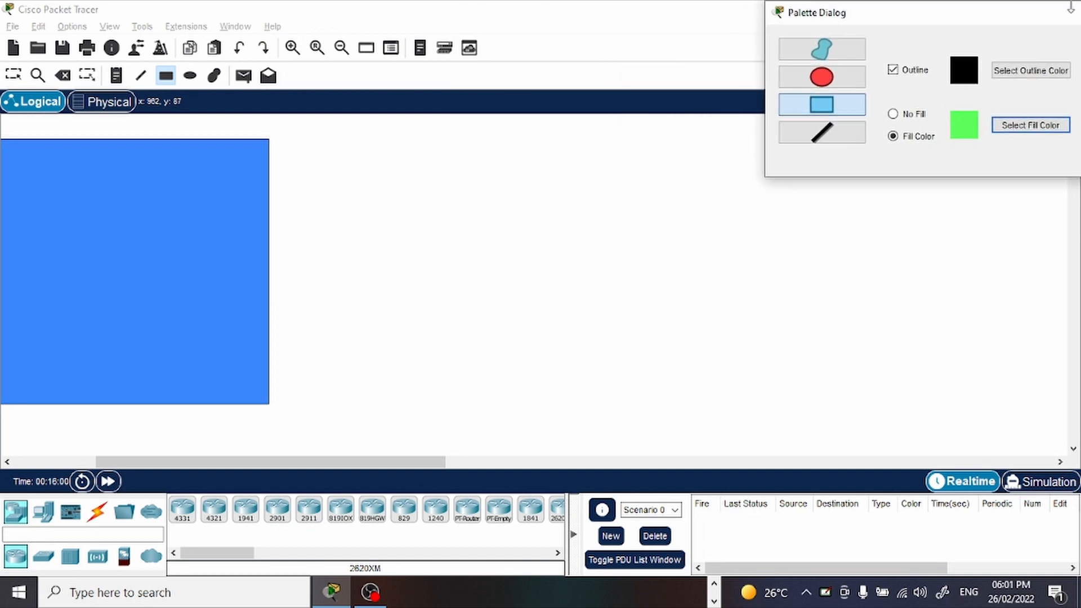
drag(516, 140, 914, 401)
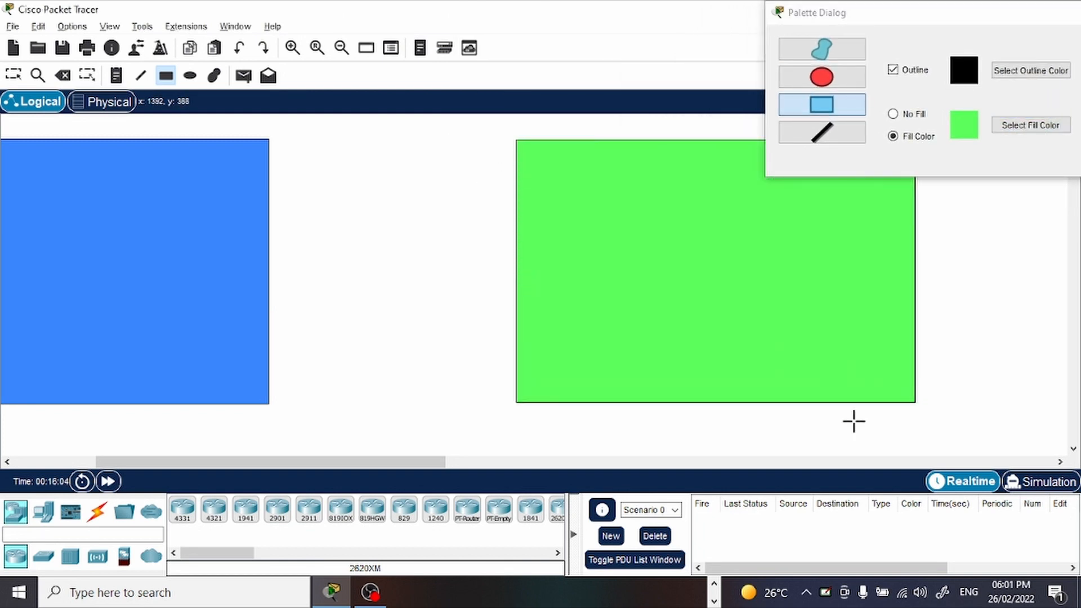
Close the shape palette and return to the selection tool with both rectangles in view.
drag(377, 462, 326, 460)
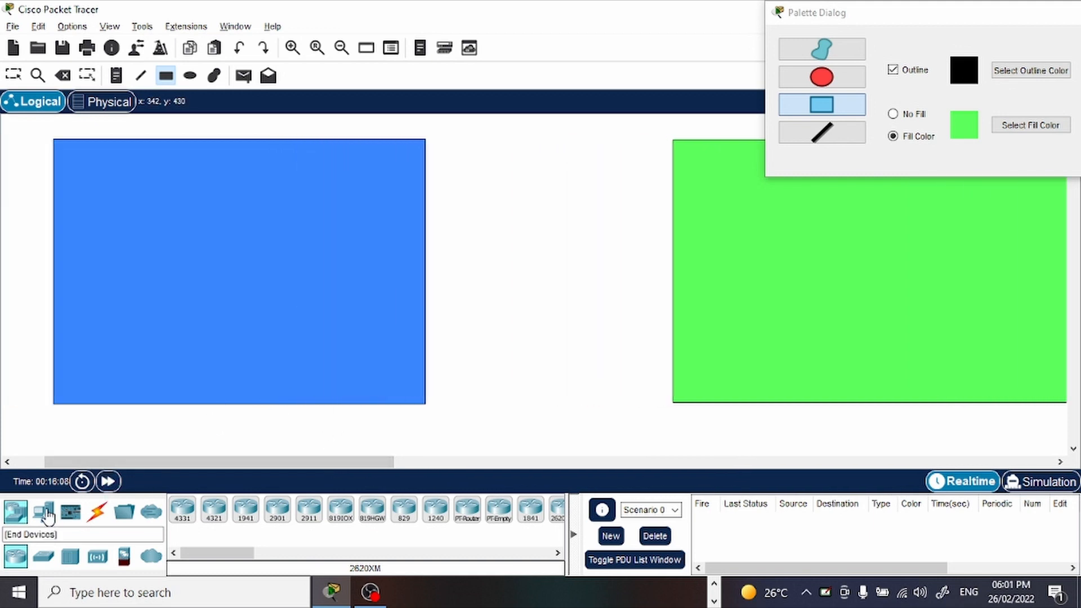
drag(861, 12, 743, 35)
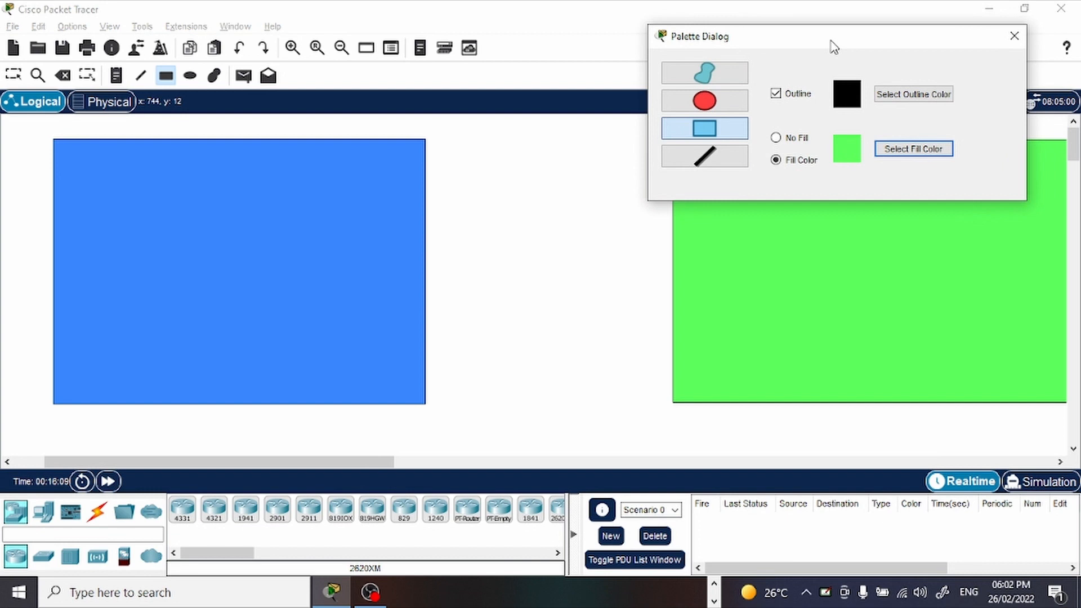
click(1022, 37)
click(13, 75)
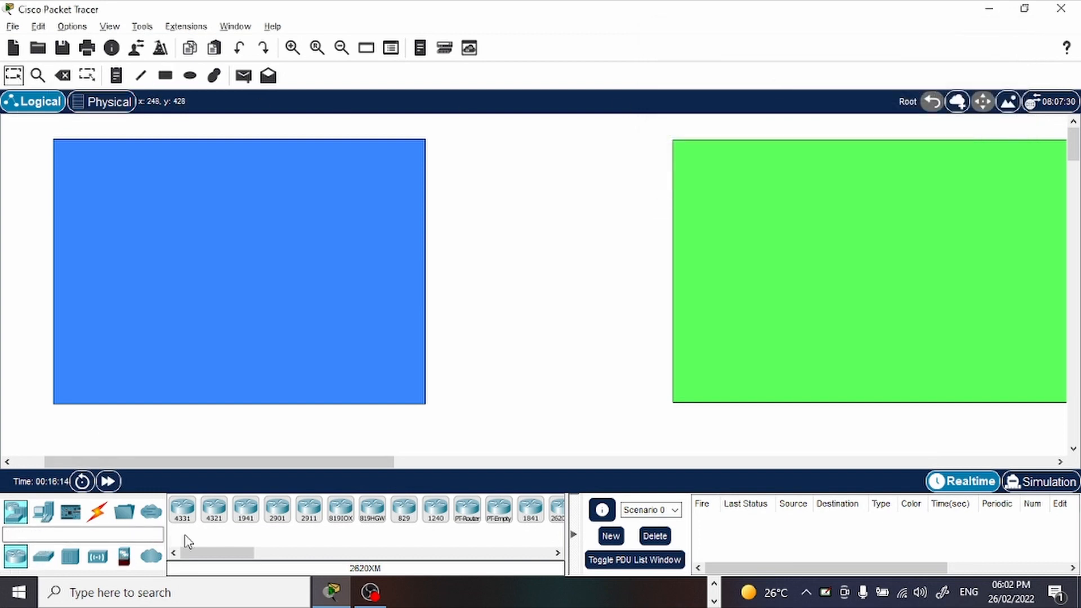
Place one 2911 router in the blue rectangle and another in the green rectangle.
click(314, 514)
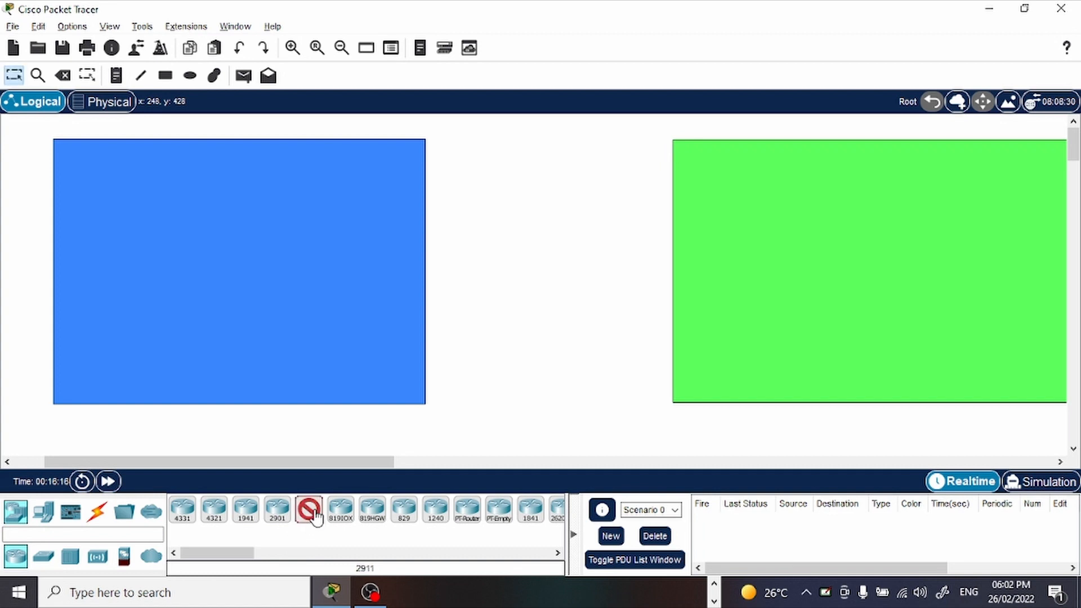
click(286, 222)
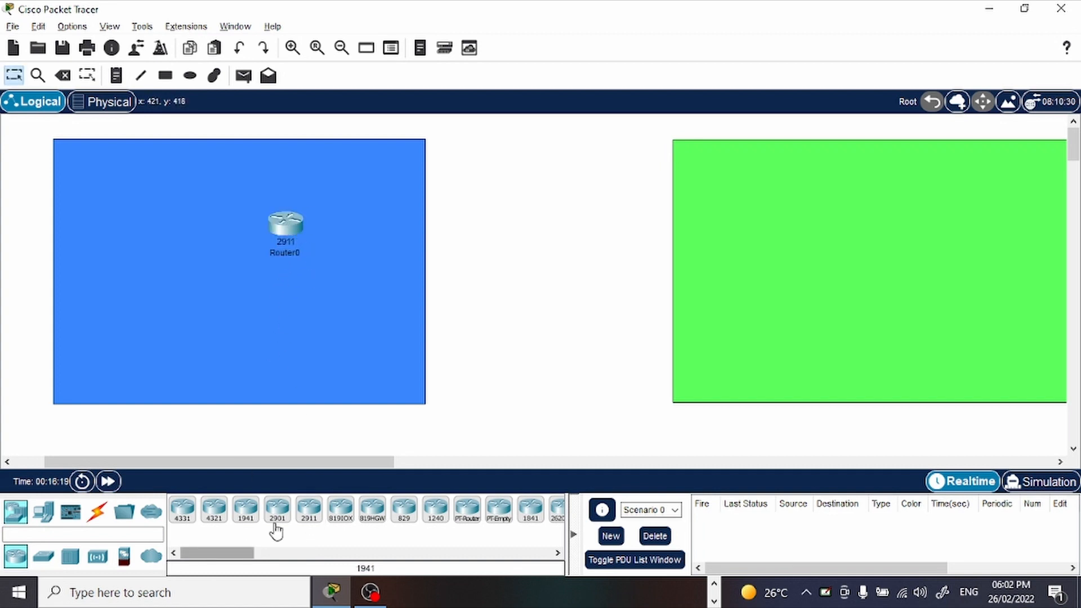
click(309, 511)
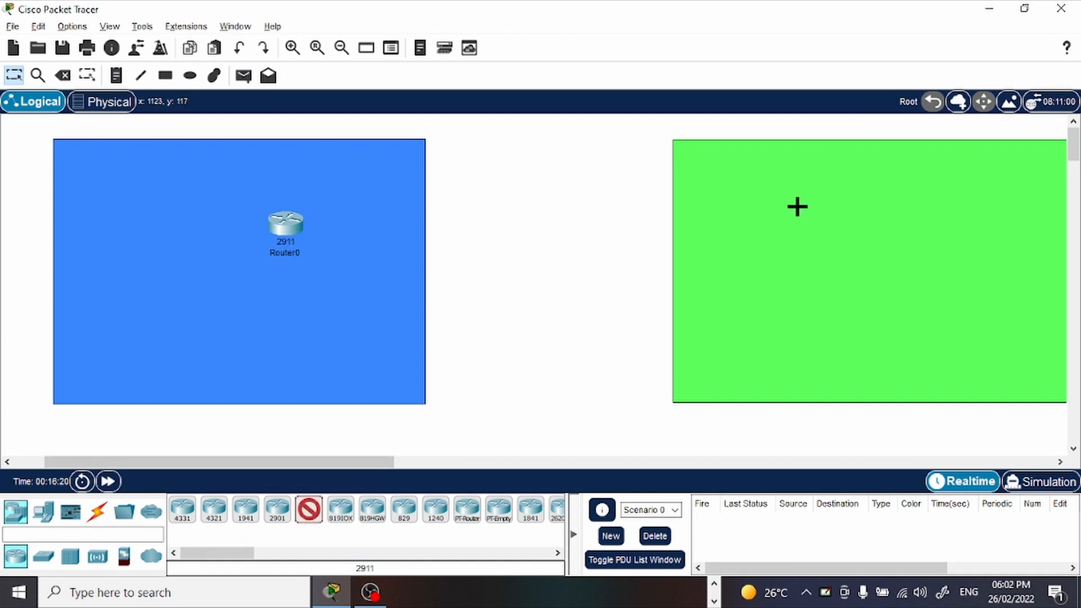
click(722, 204)
Place one 2960 switch in the blue rectangle and another in the green rectangle, each below its router.
click(43, 557)
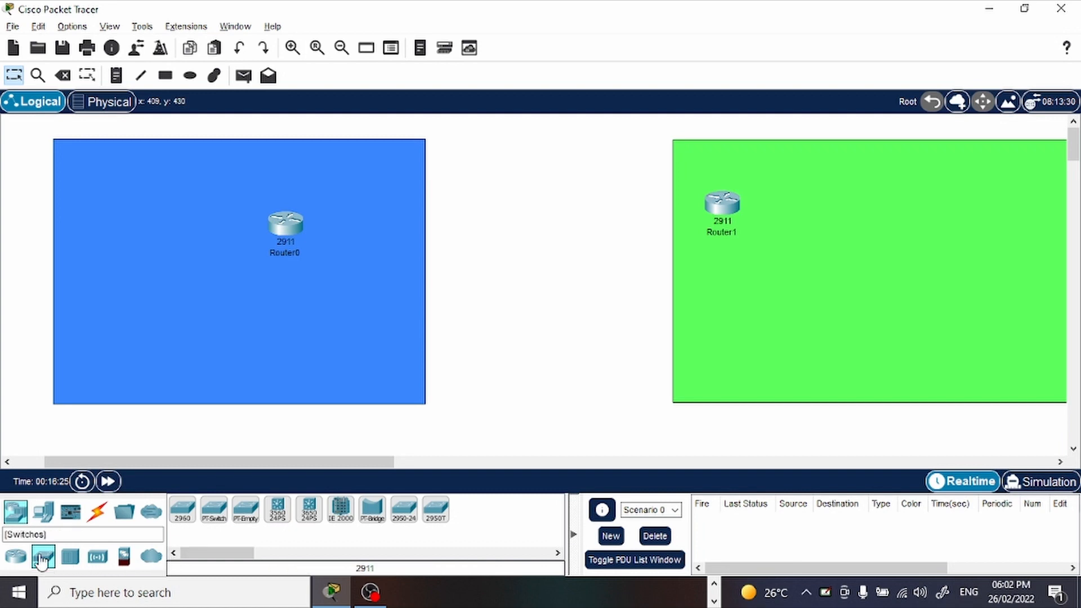
click(187, 518)
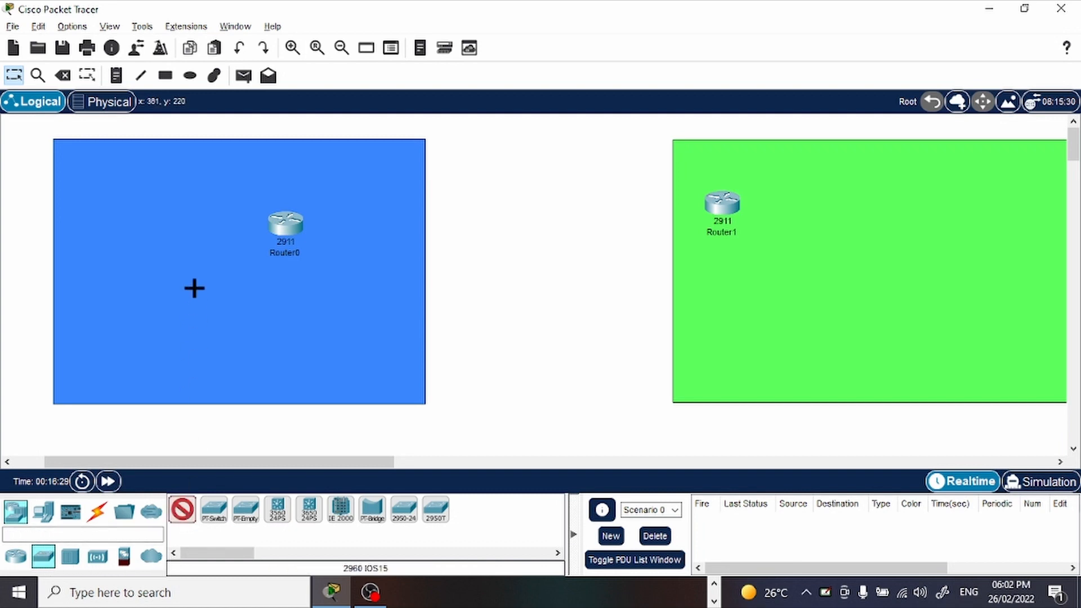
click(186, 273)
click(185, 510)
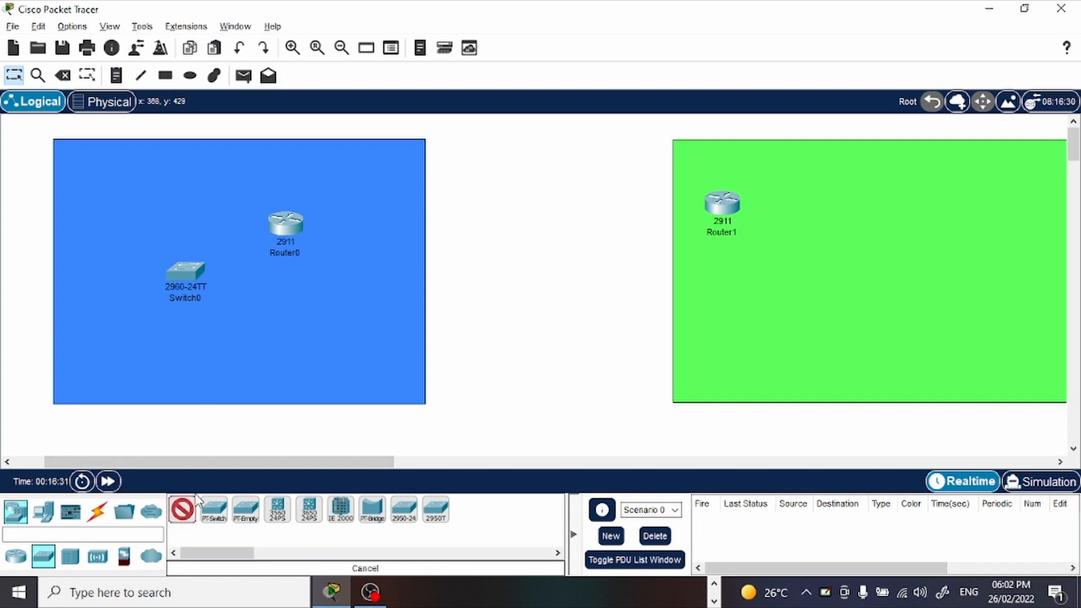
click(856, 264)
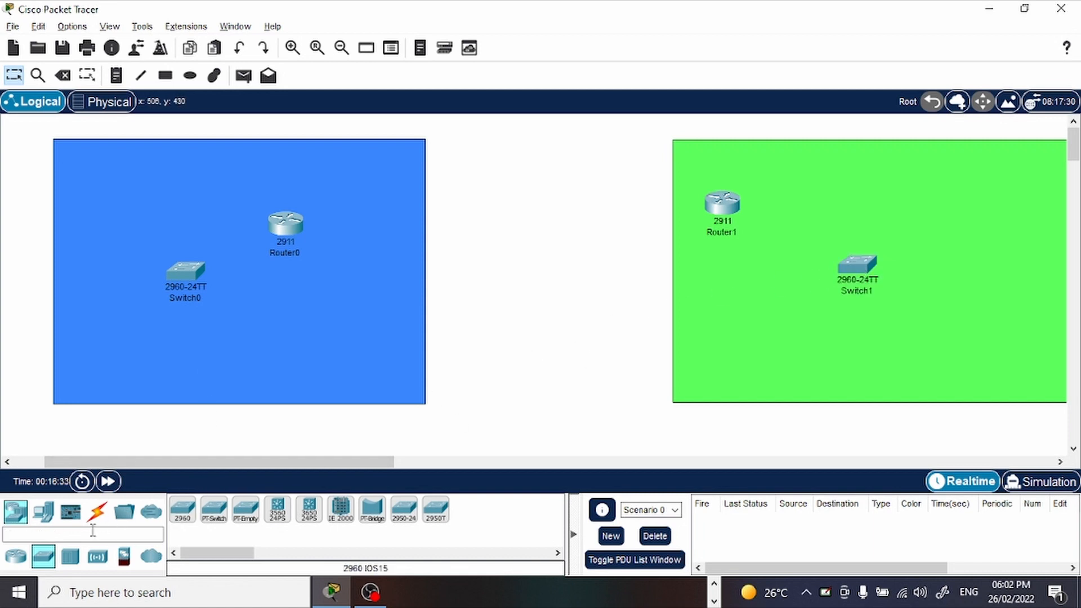
Place one PC in the lower left part of the blue rectangle and one in the lower left part of the green rectangle.
click(43, 512)
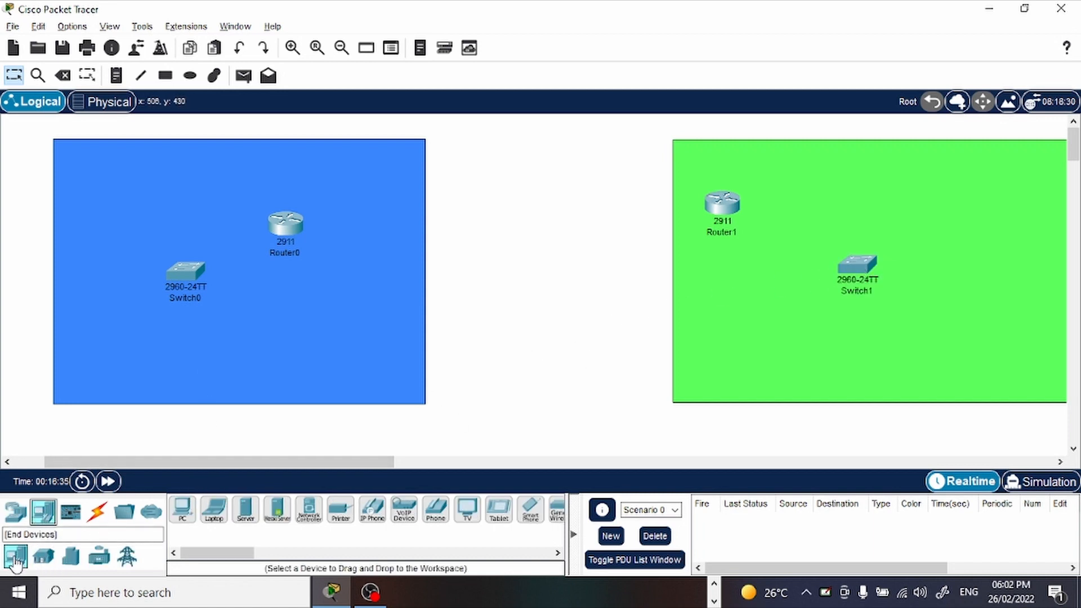
click(185, 517)
click(105, 359)
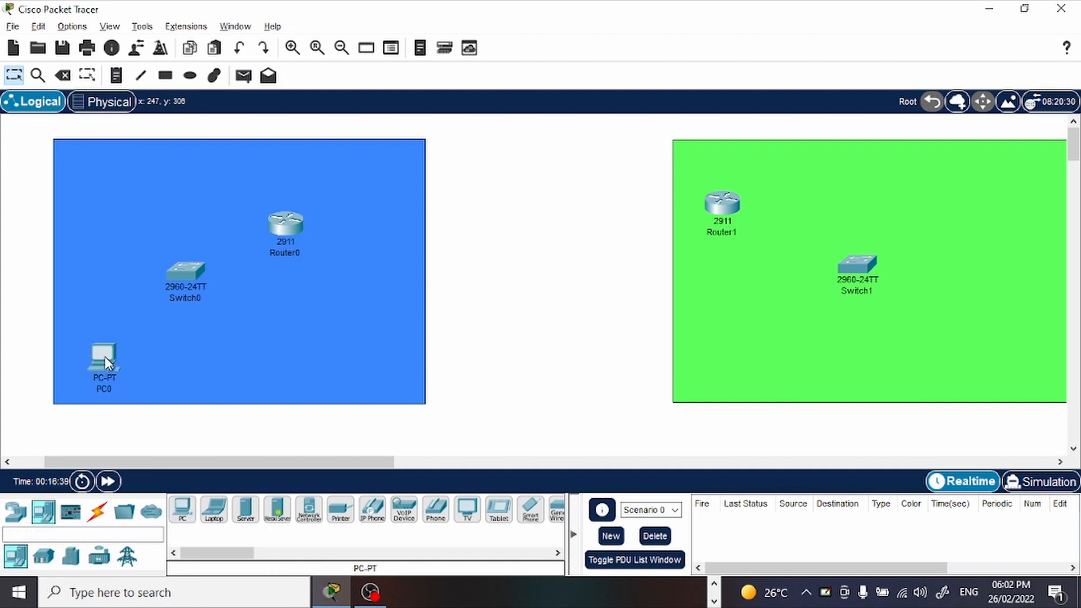
click(183, 510)
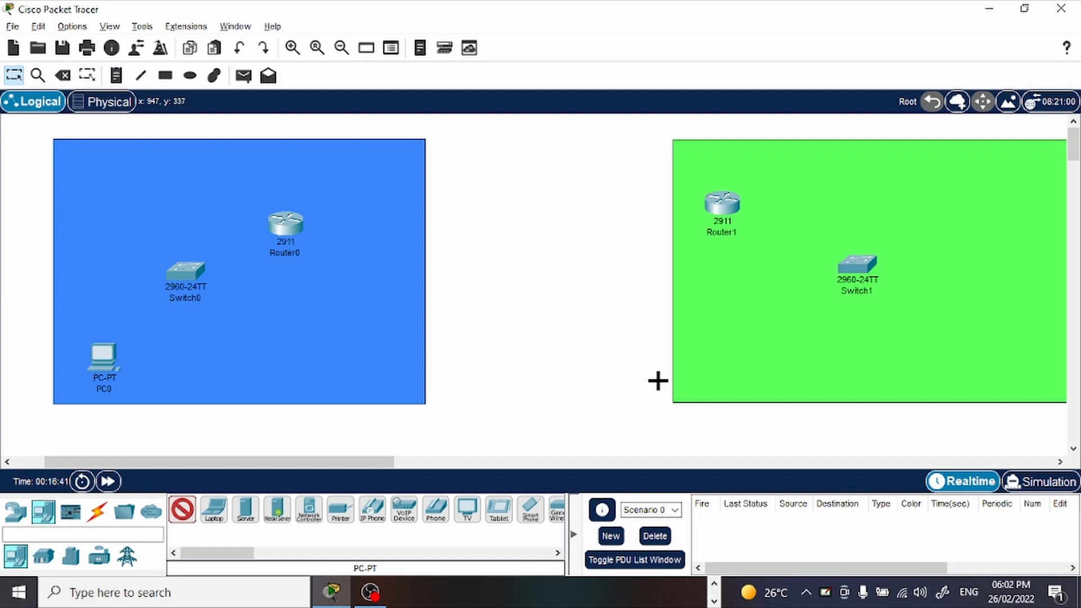
click(736, 348)
Place a second PC in the lower part of the blue rectangle and another in the lower part of the green rectangle.
click(183, 509)
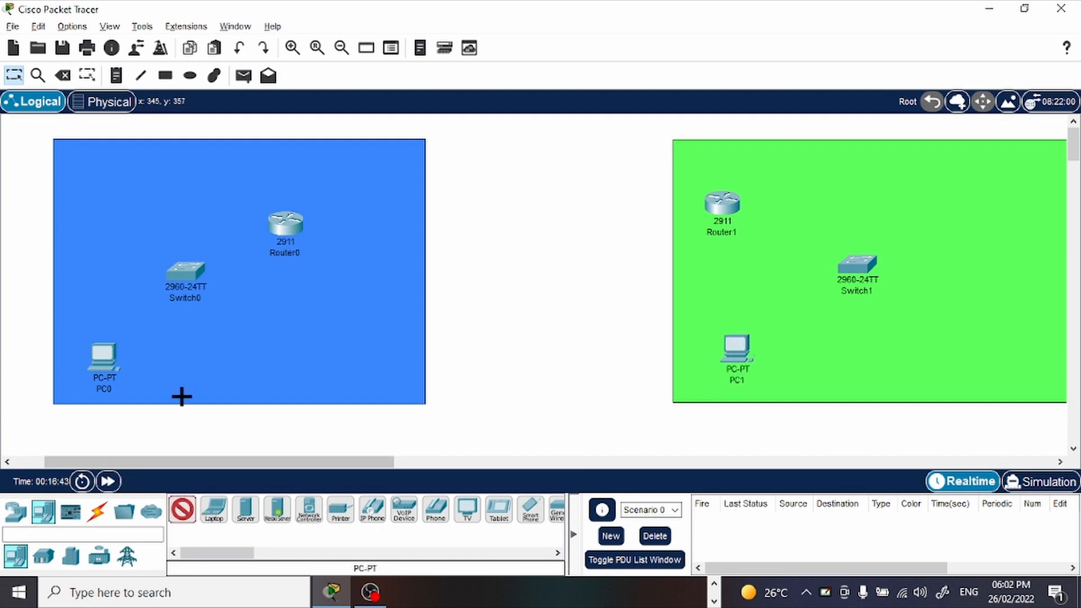
click(222, 360)
click(183, 509)
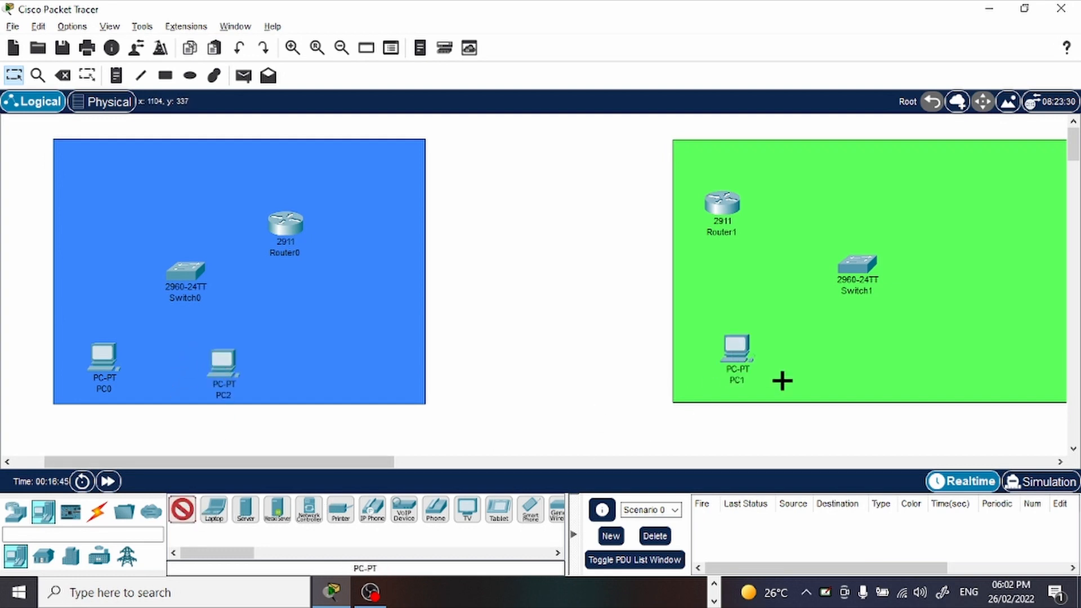
click(934, 370)
drag(919, 379, 901, 358)
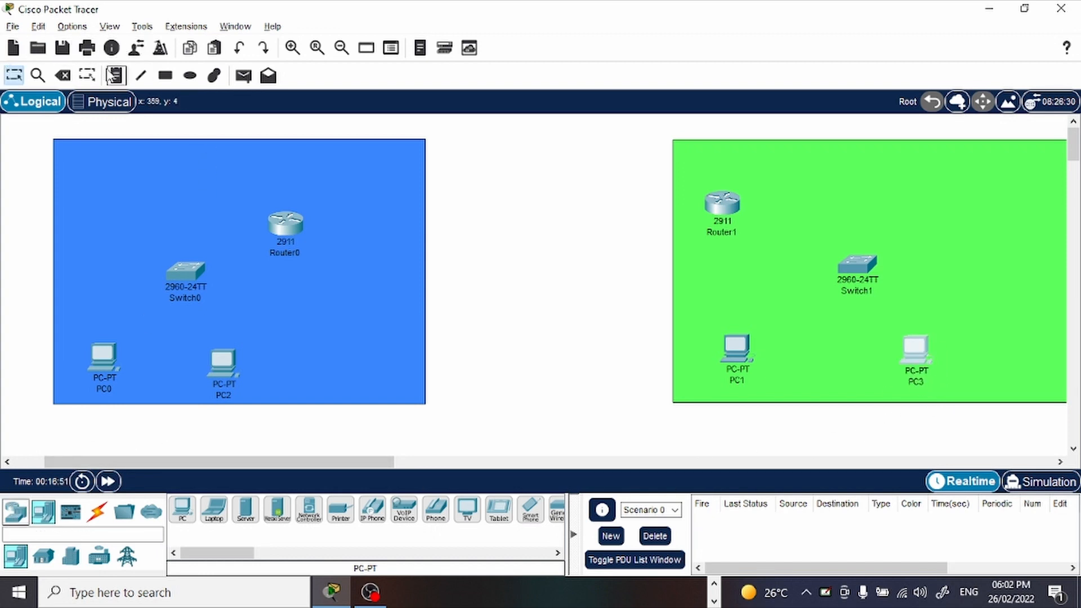
Add a note in the blue rectangle's upper left corner labelling it as the professor's Office Network.
click(114, 75)
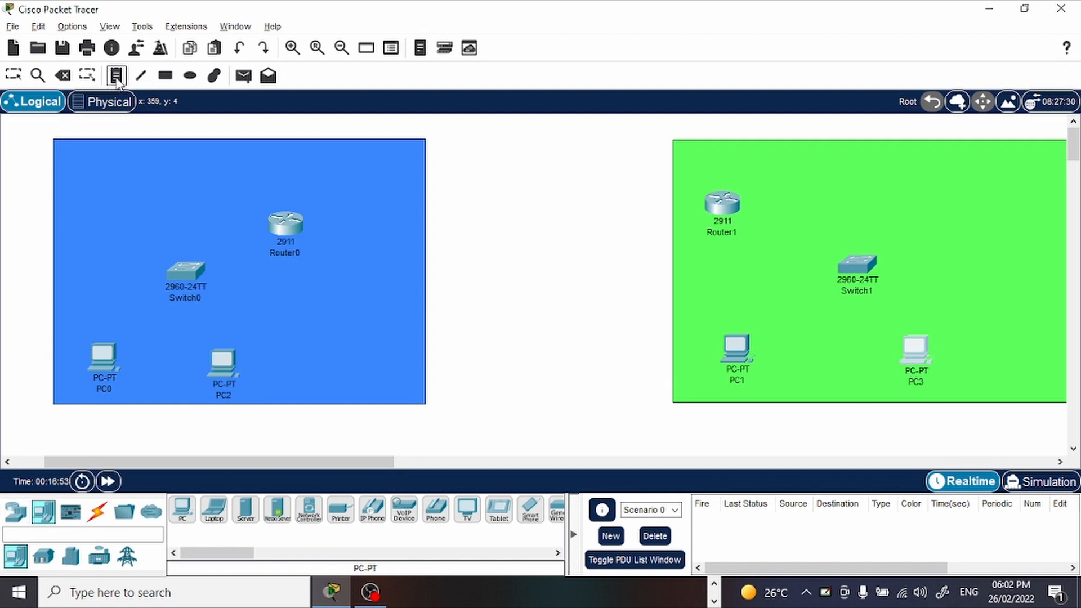
click(70, 160)
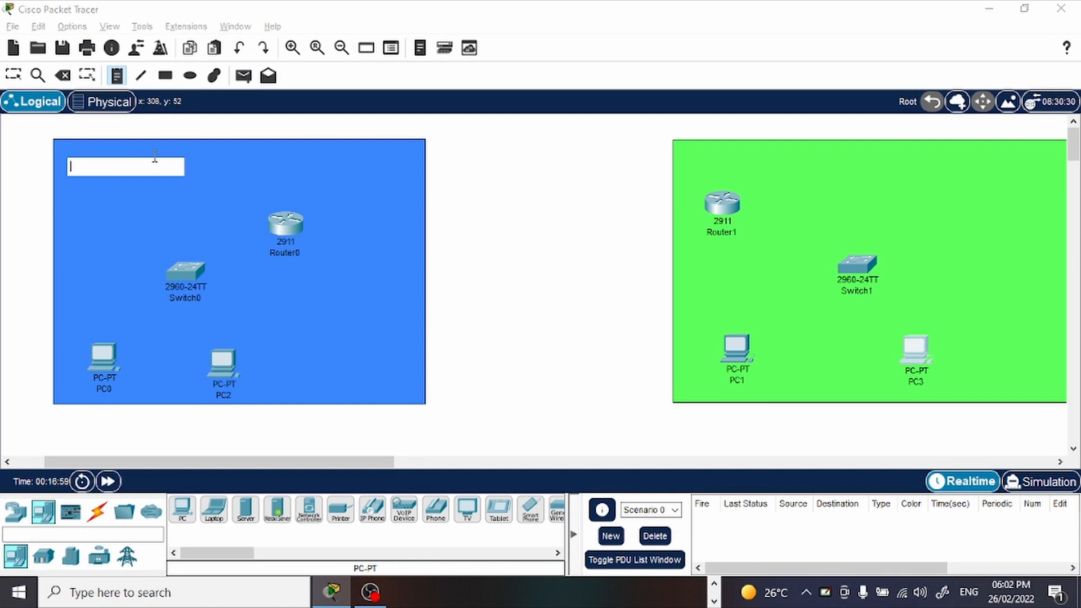
text(p)
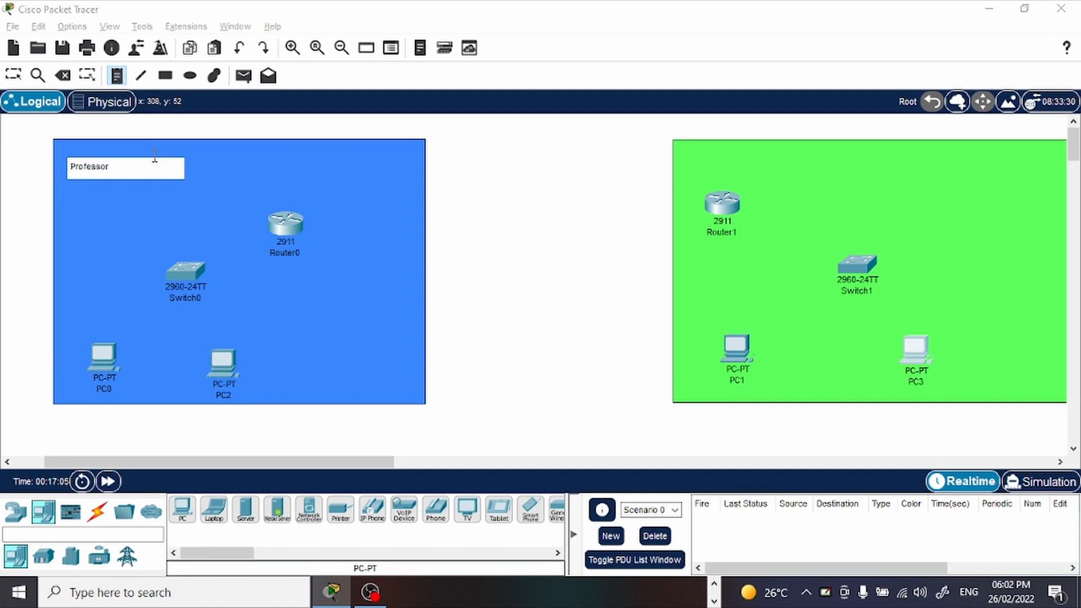
text(rofessor SEEmo Network)
text(Off)
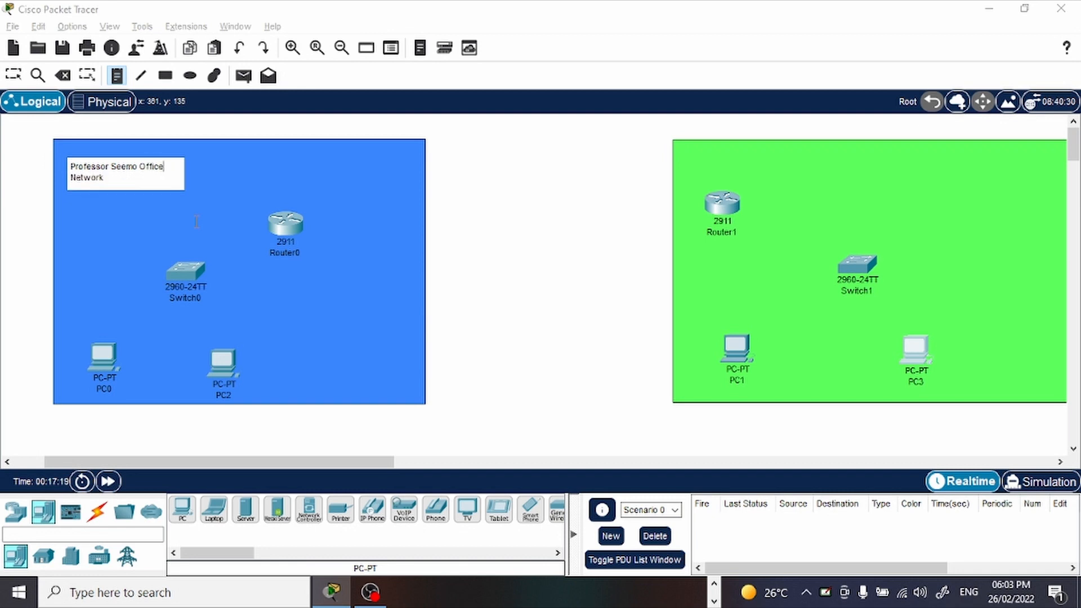
text(ice)
Add a note above the router in the green rectangle labelling it as the professor's Home Network.
click(711, 157)
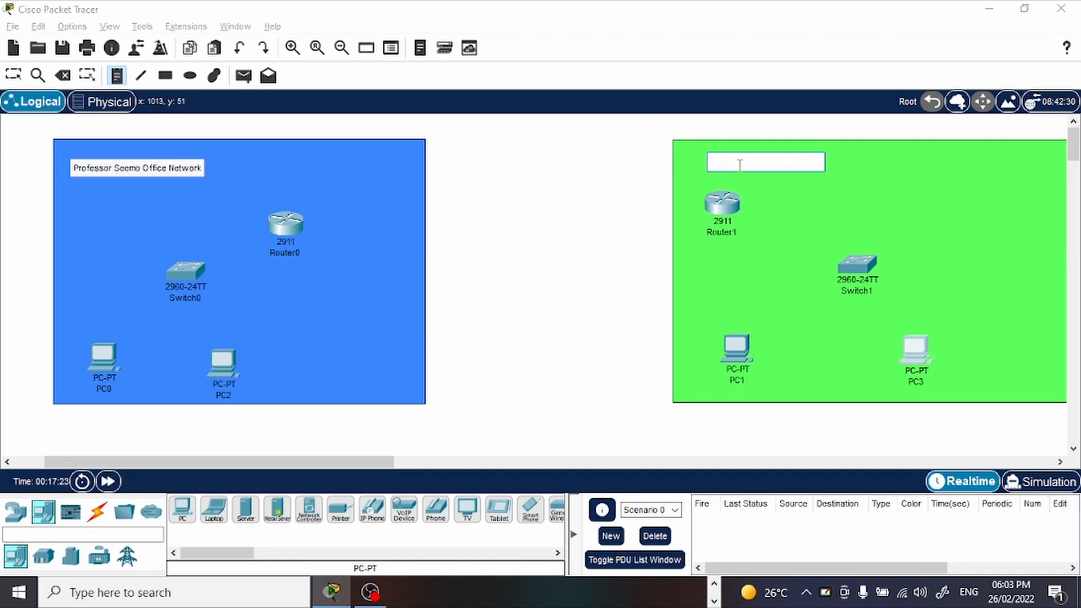
text(Professor Seemo H)
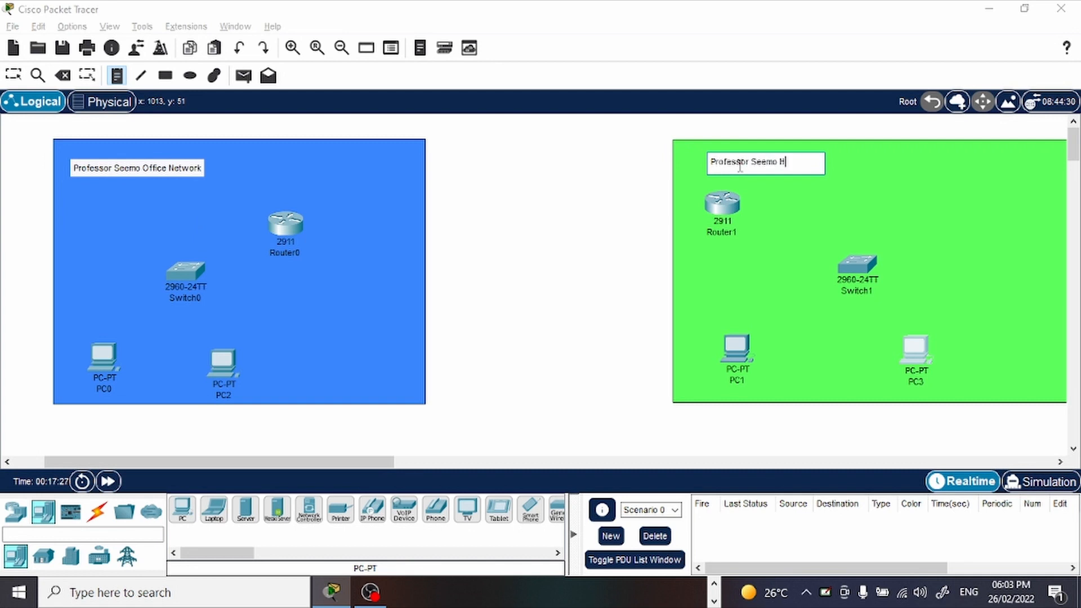
text(work)
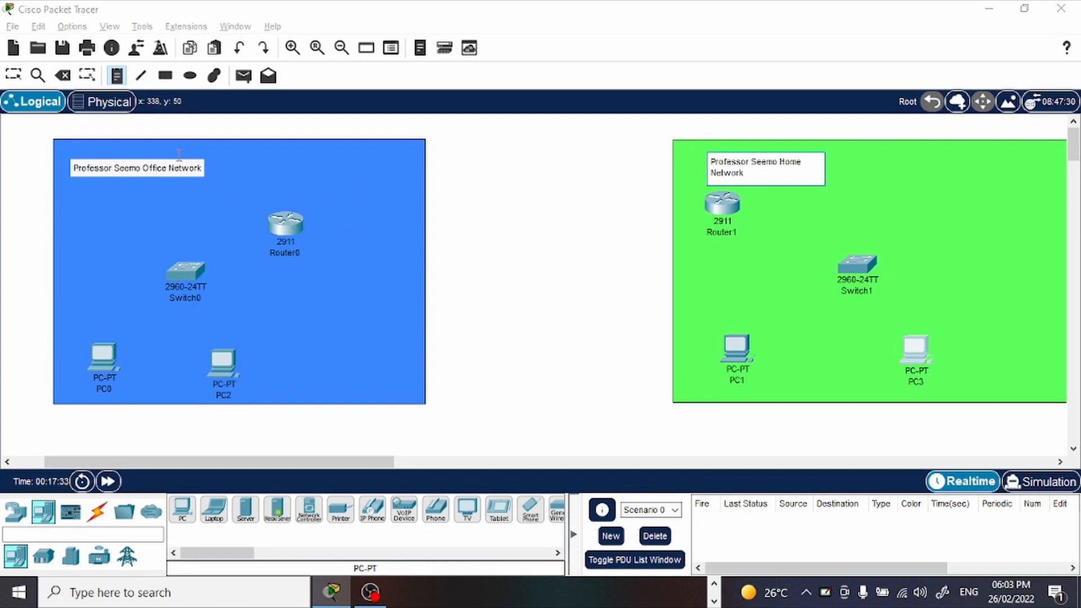
key(Escape)
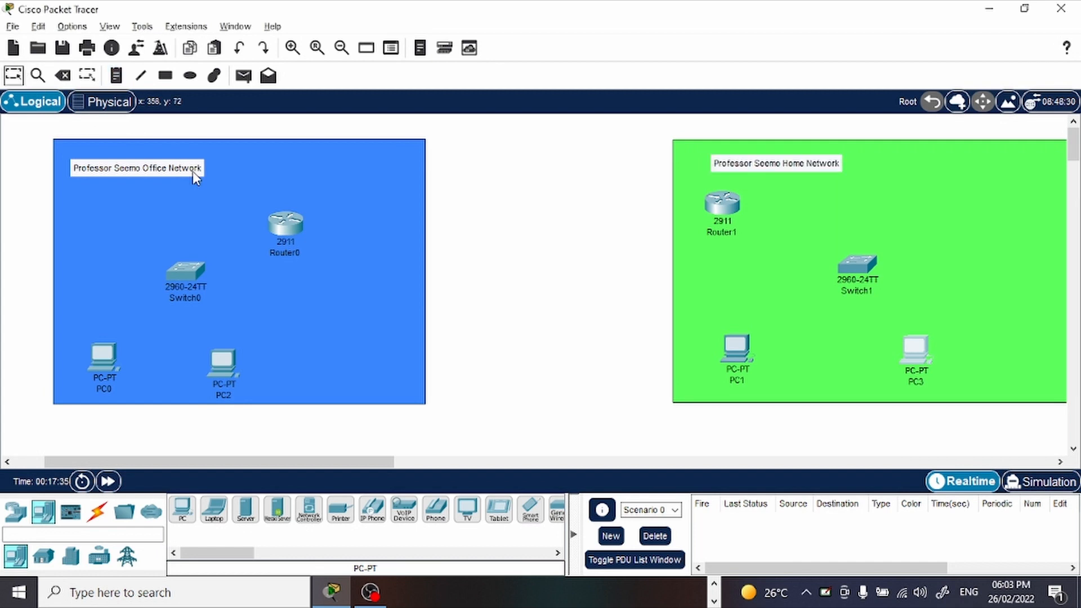
Add "Network Address: 192.168.10.0/24" and the mask 255.255.255.0 on separate lines of the Office Network note.
double_click(193, 171)
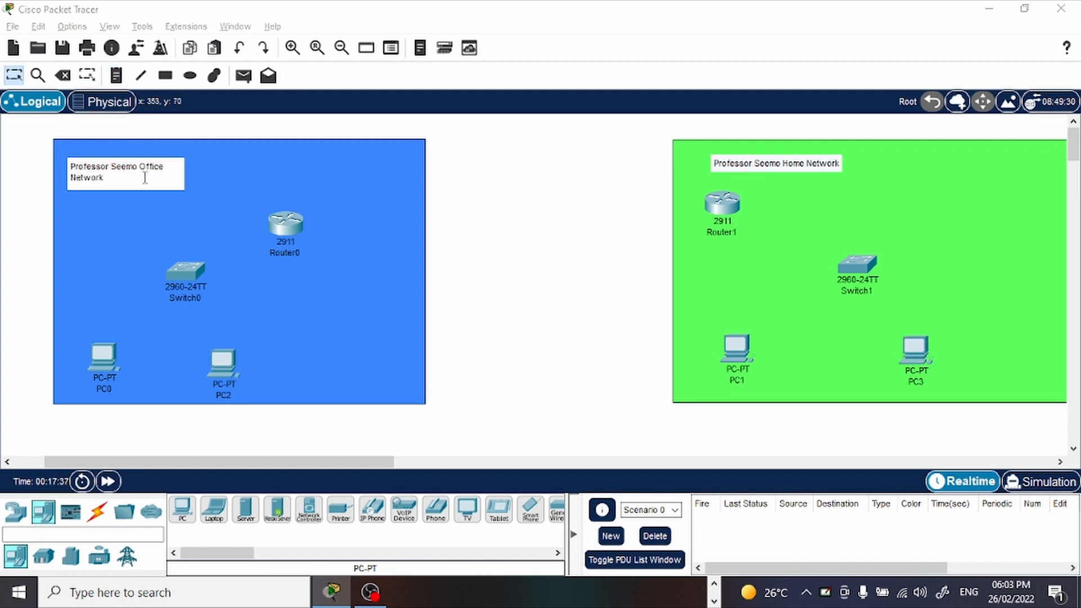
key(Return)
key(Return)
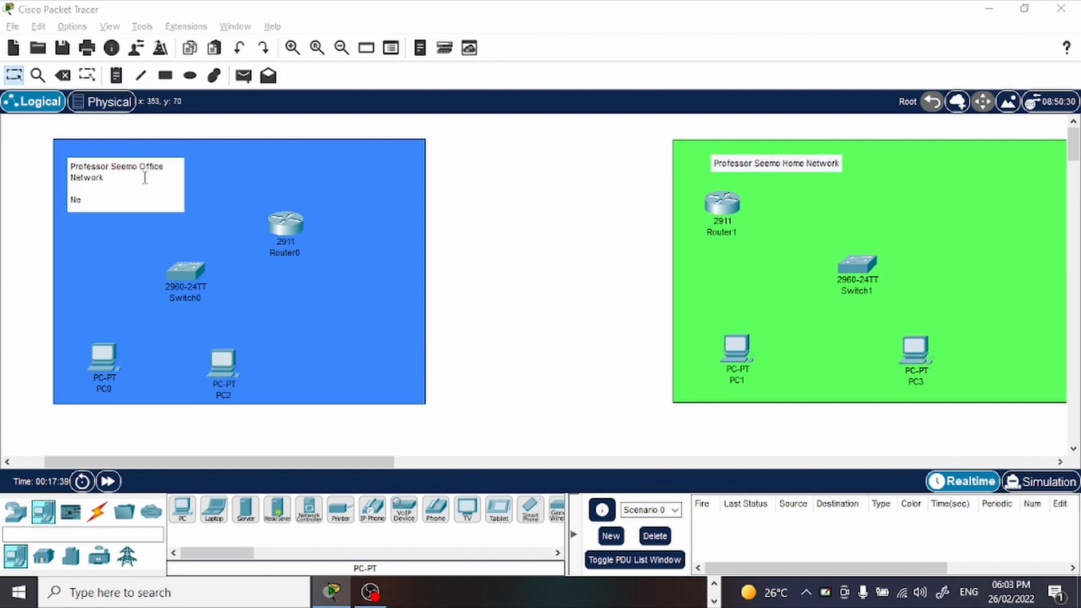
text(Network Address:)
key(Return)
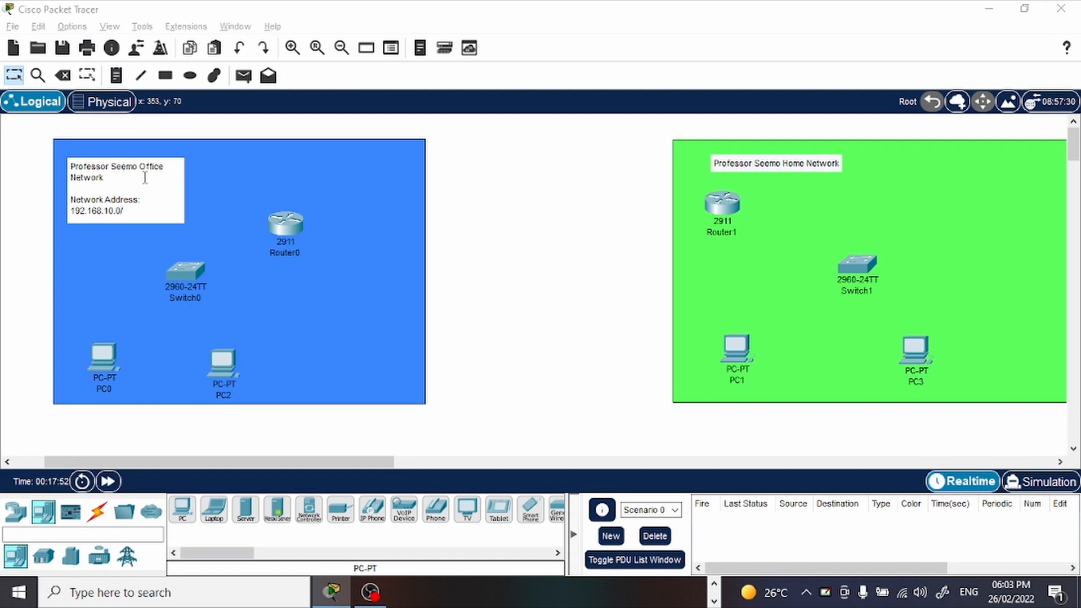
key(Return)
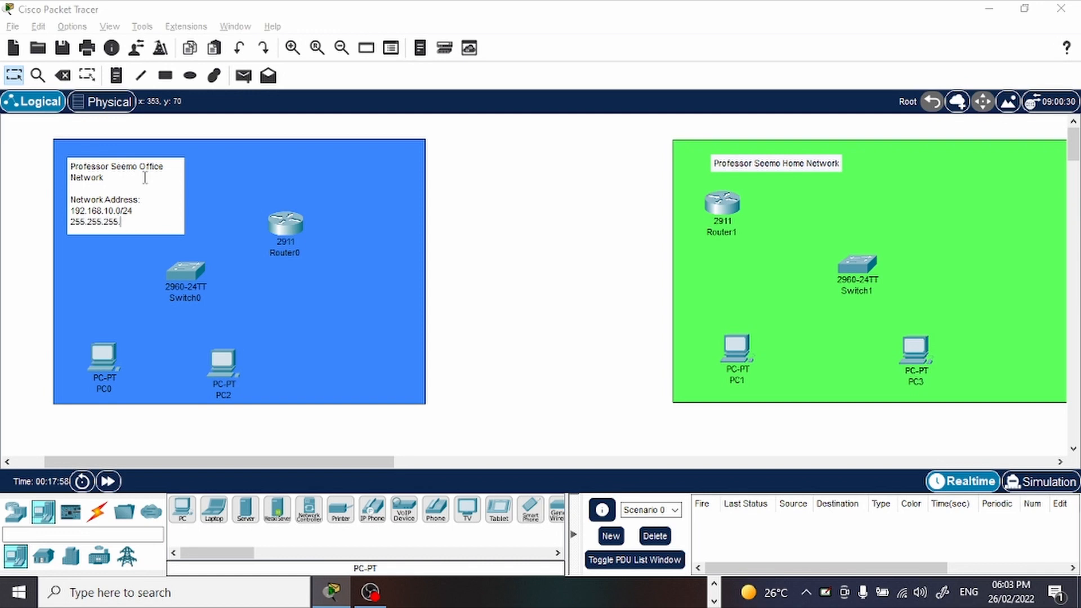
key(Return)
key(Return)
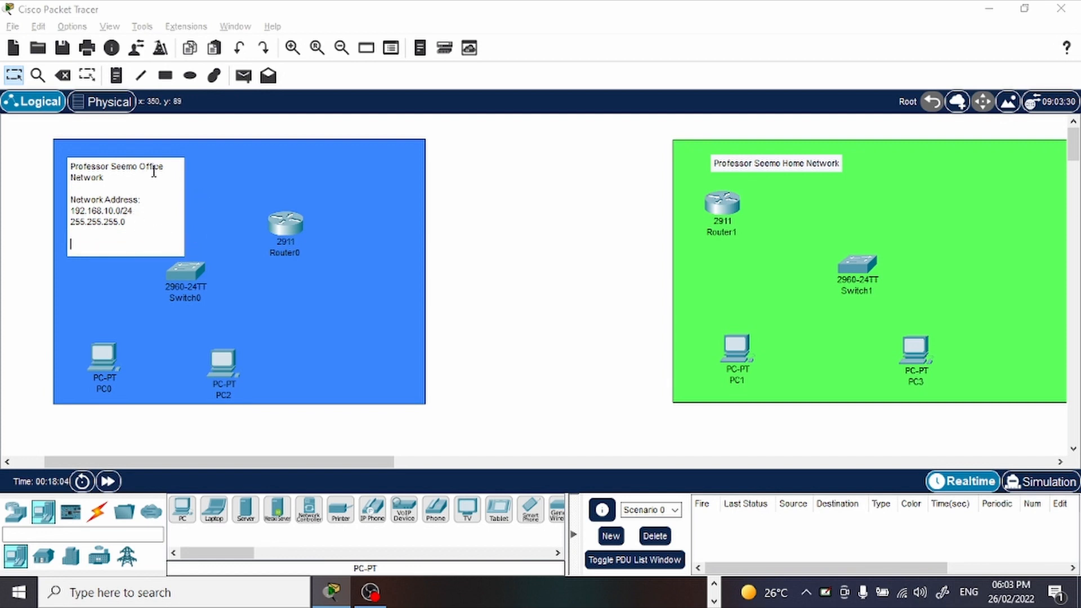
Add "Network Address: 192.168.11.0/24" and the mask 255.255.255.0 on separate lines of the Home Network note.
click(819, 167)
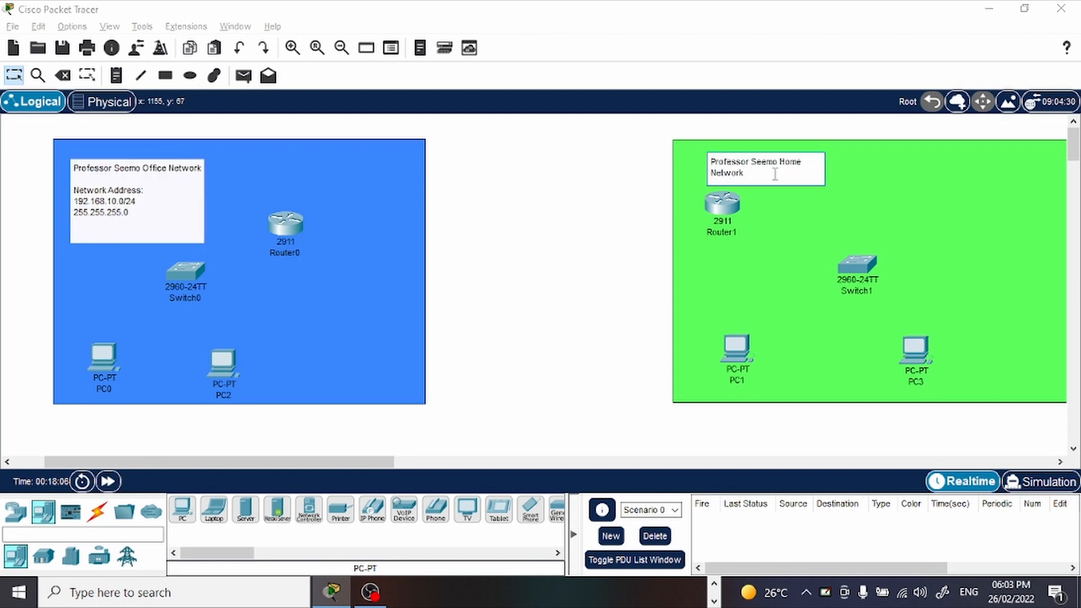
key(Return)
key(Return)
key(Return)
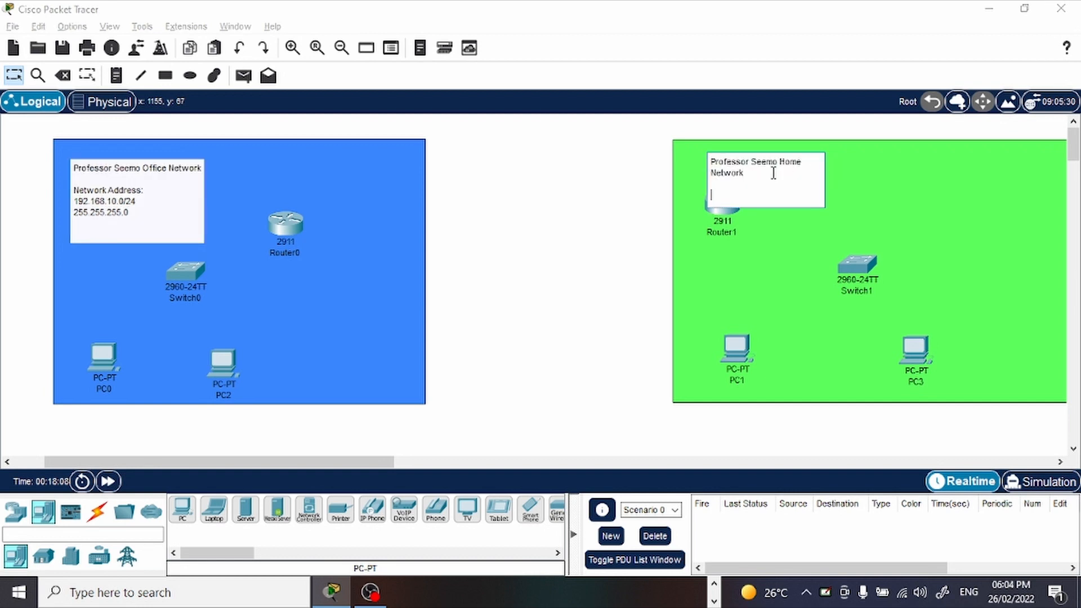
key(BackSpace)
text(Network Address:)
key(Return)
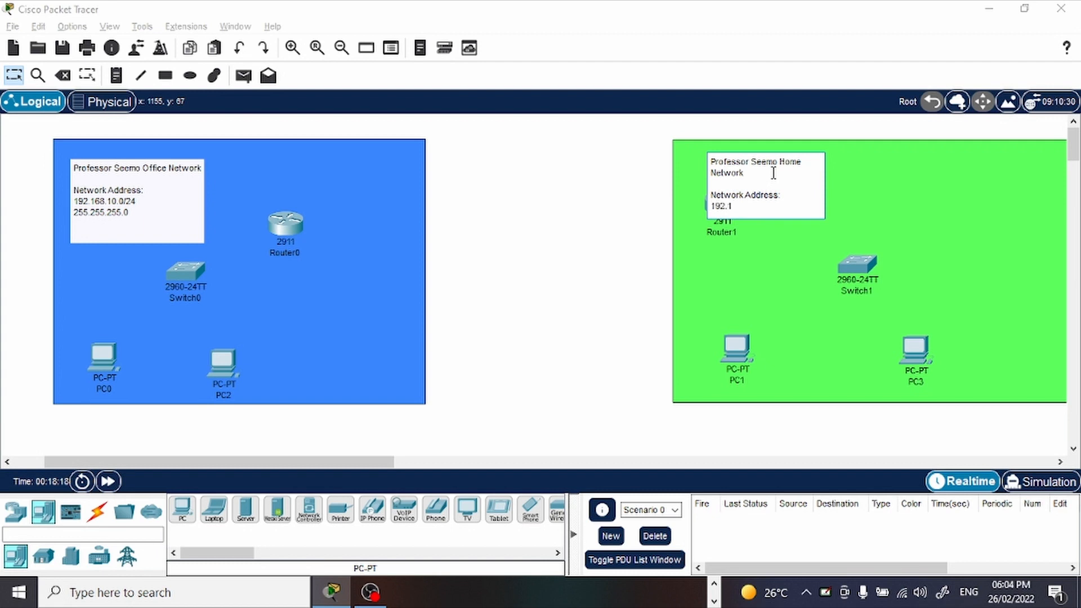
text(192.168)
text(.11.0/24)
key(Return)
text(255.255.255.0)
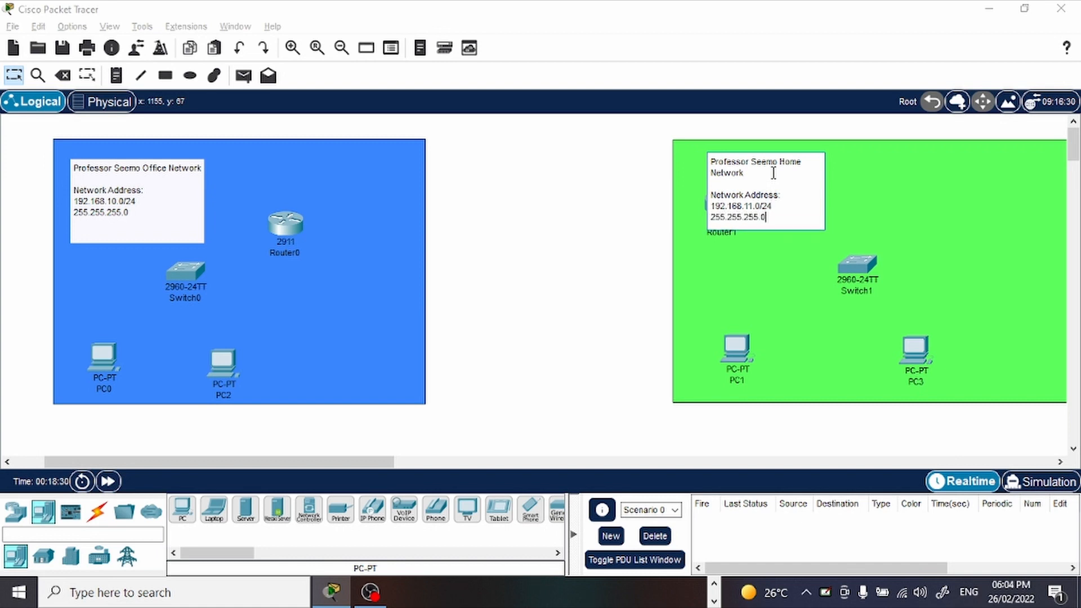
key(Return)
click(827, 196)
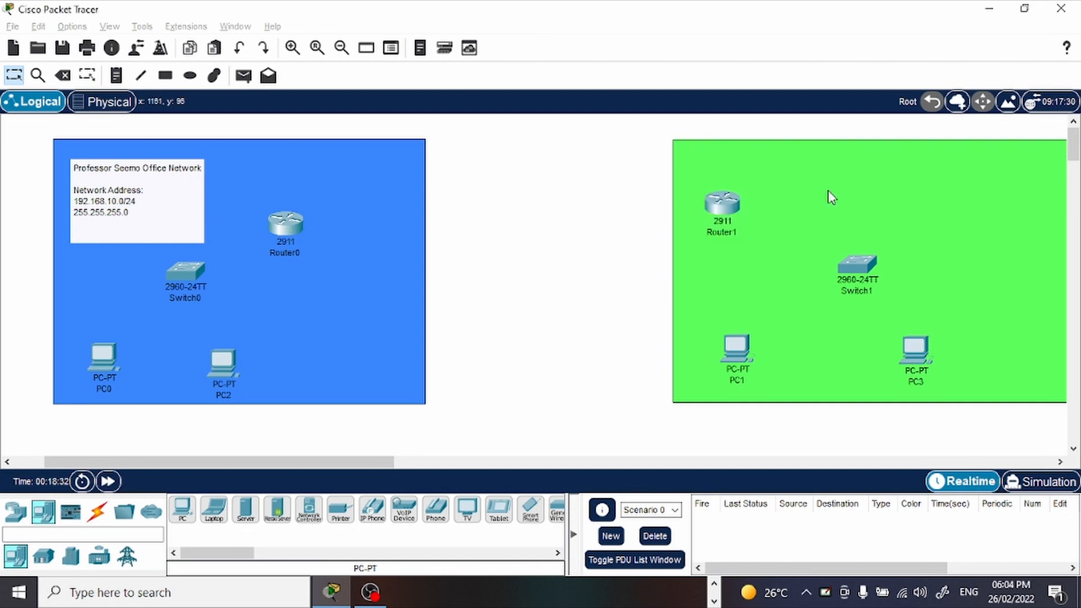
drag(790, 171, 781, 159)
click(862, 205)
triple_click(785, 161)
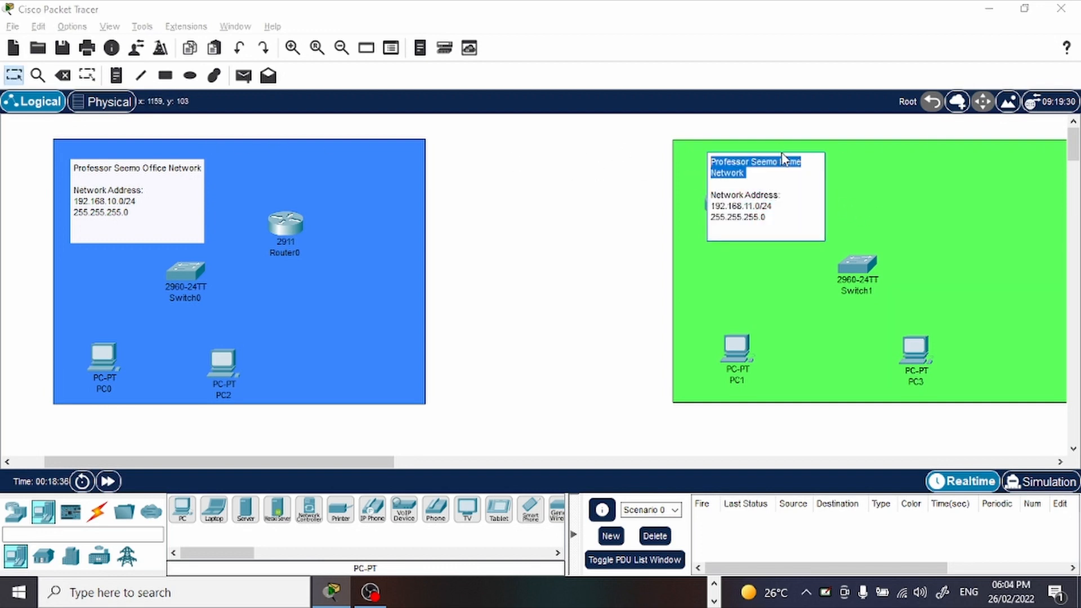
click(844, 162)
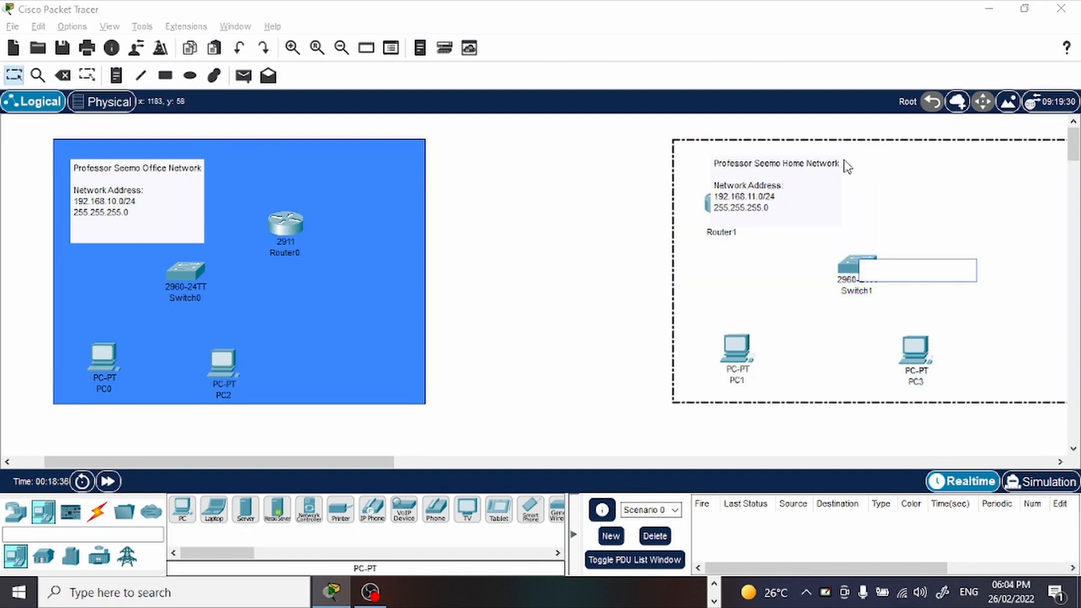
click(653, 225)
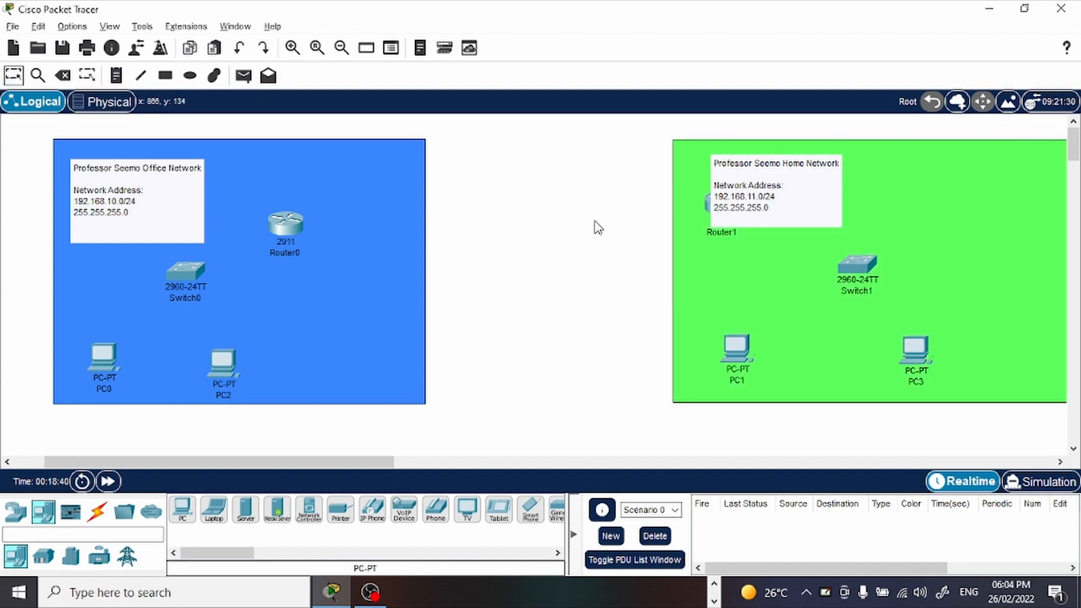
Move Router1 below the Home Network note and shift the note into the green rectangle's upper left corner.
click(734, 260)
drag(706, 209, 722, 262)
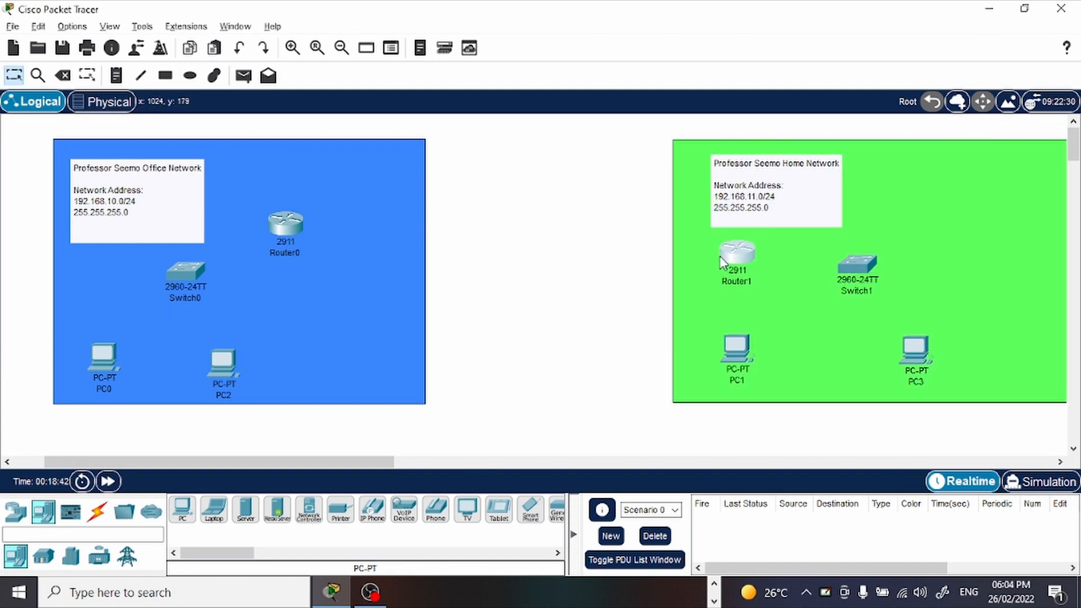
drag(808, 200, 772, 185)
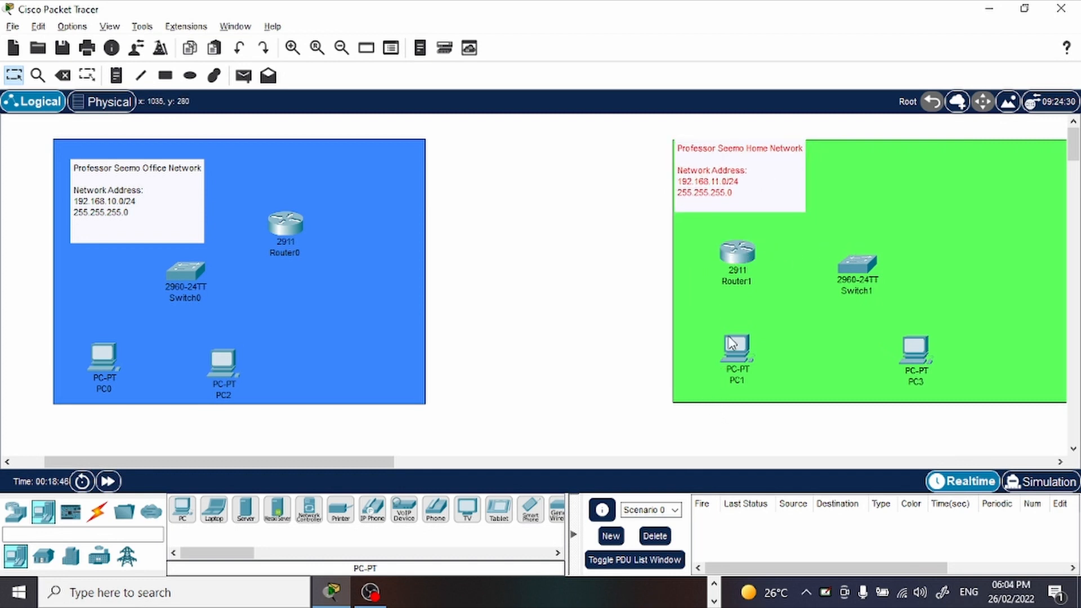
Spread out the green area's devices, with both PCs below the switch and the router near the left edge under the note.
drag(744, 345, 845, 353)
drag(916, 349, 957, 344)
drag(849, 266, 858, 256)
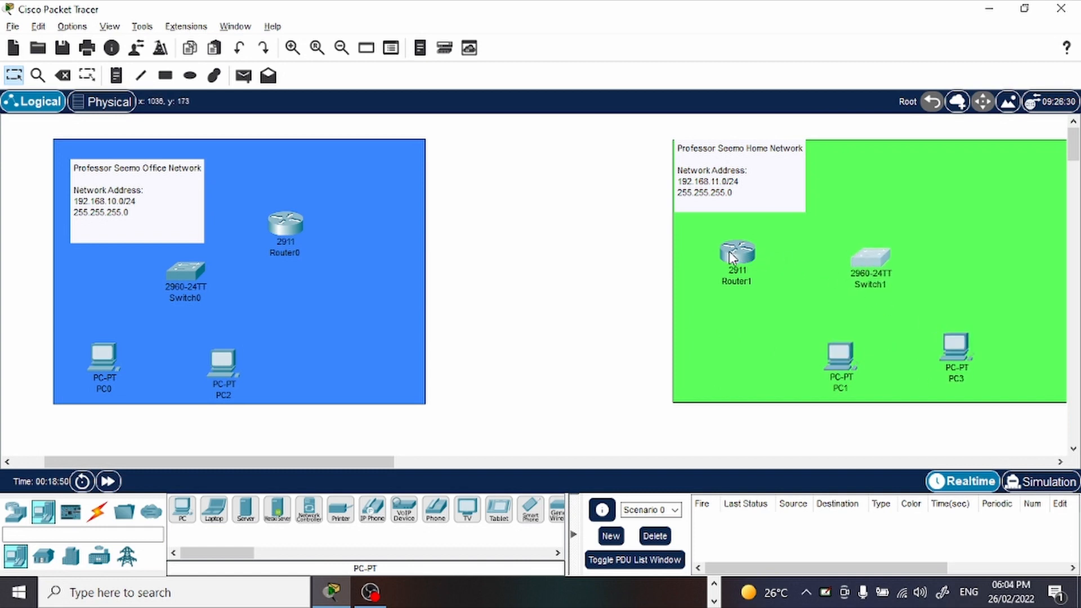
drag(728, 256, 693, 242)
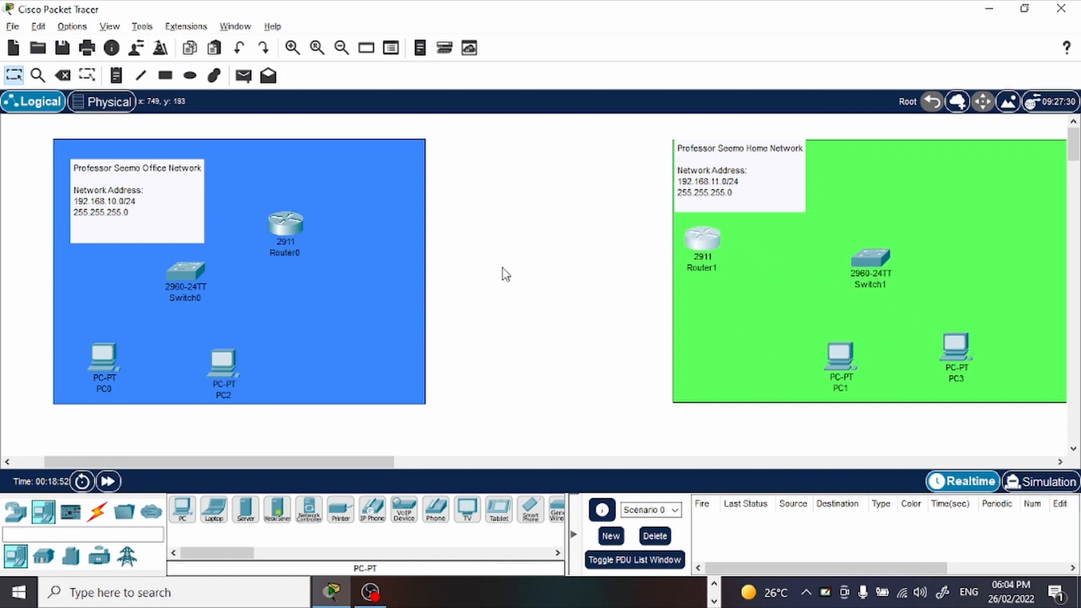
Connect PC0's FastEthernet0 to Switch0's FastEthernet0/1 with a Copper Straight-Through cable.
click(96, 511)
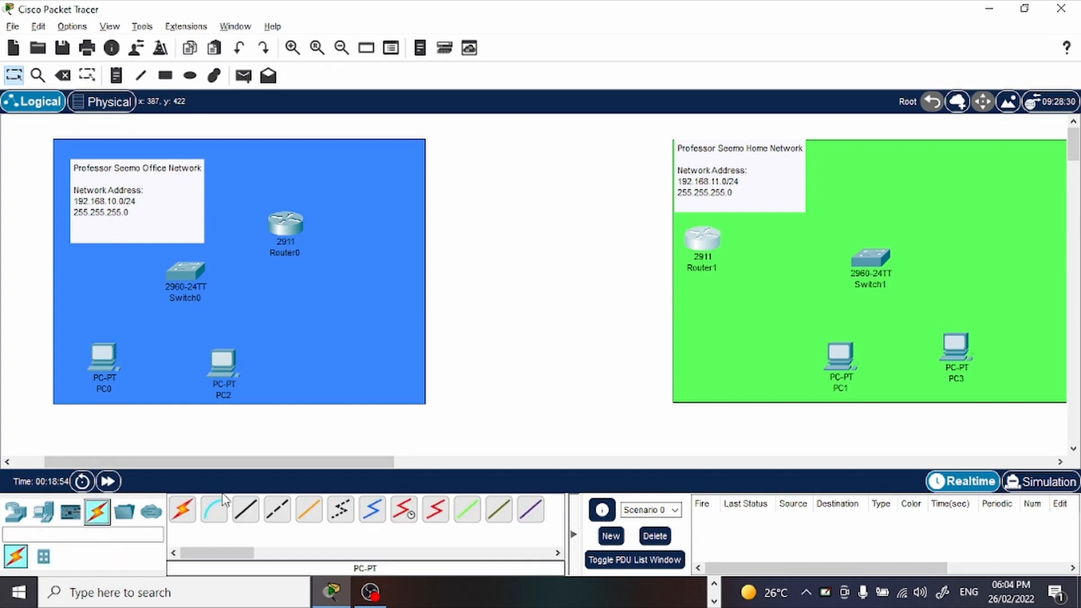
click(253, 514)
click(103, 359)
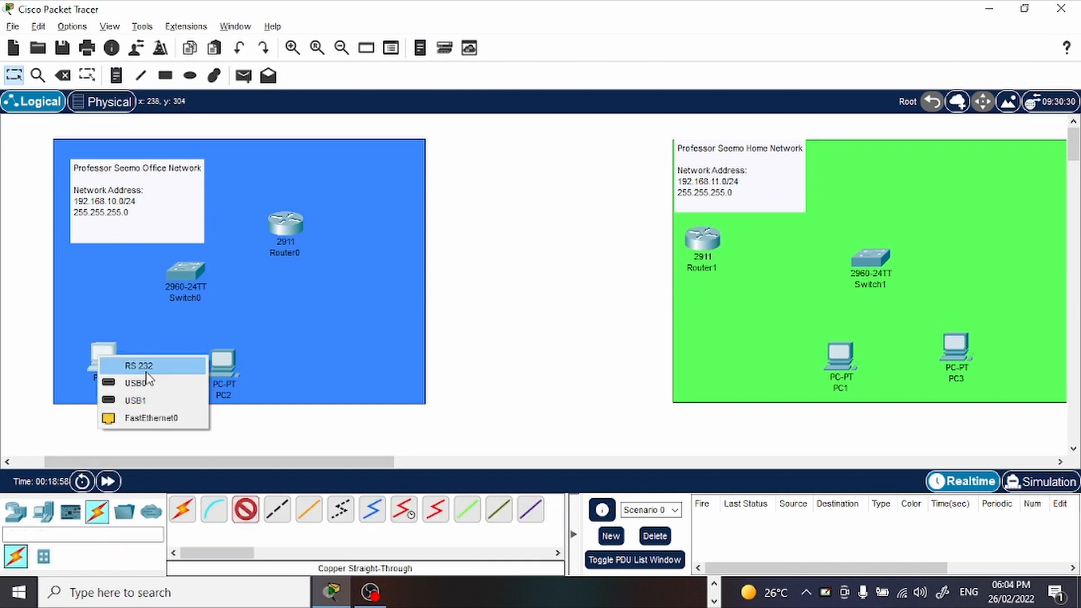
click(166, 430)
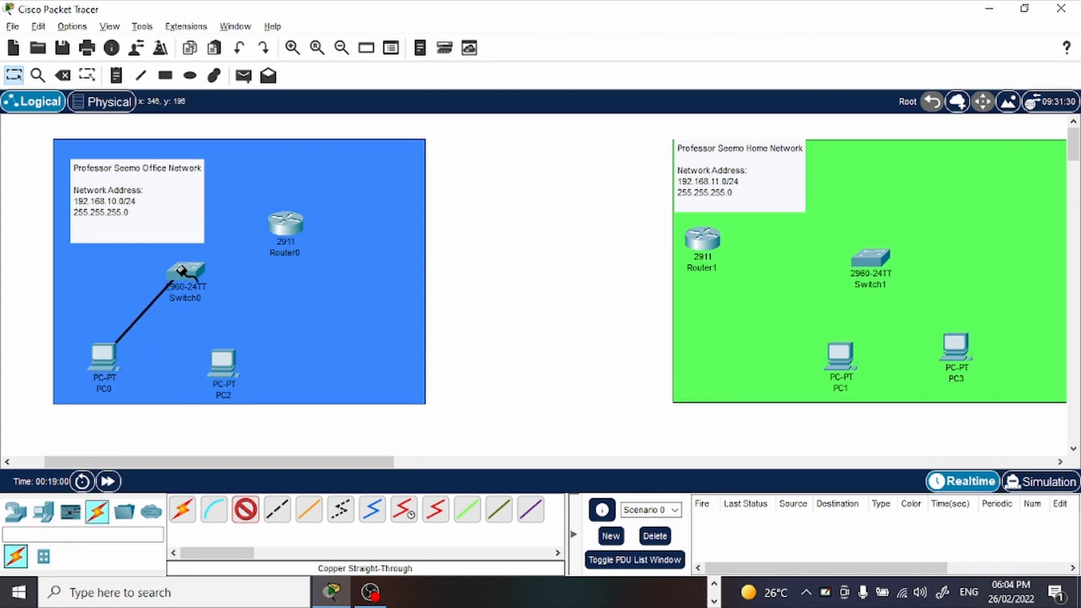
click(181, 275)
click(248, 29)
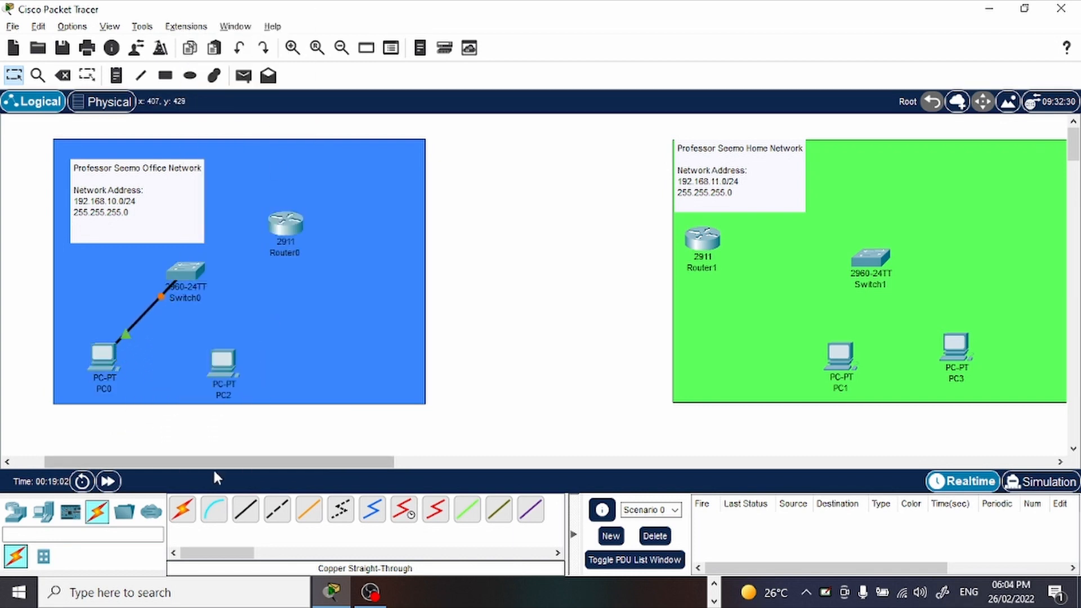
Connect PC2's FastEthernet0 to Switch0's FastEthernet0/2 with a Copper Straight-Through cable.
click(276, 509)
click(226, 360)
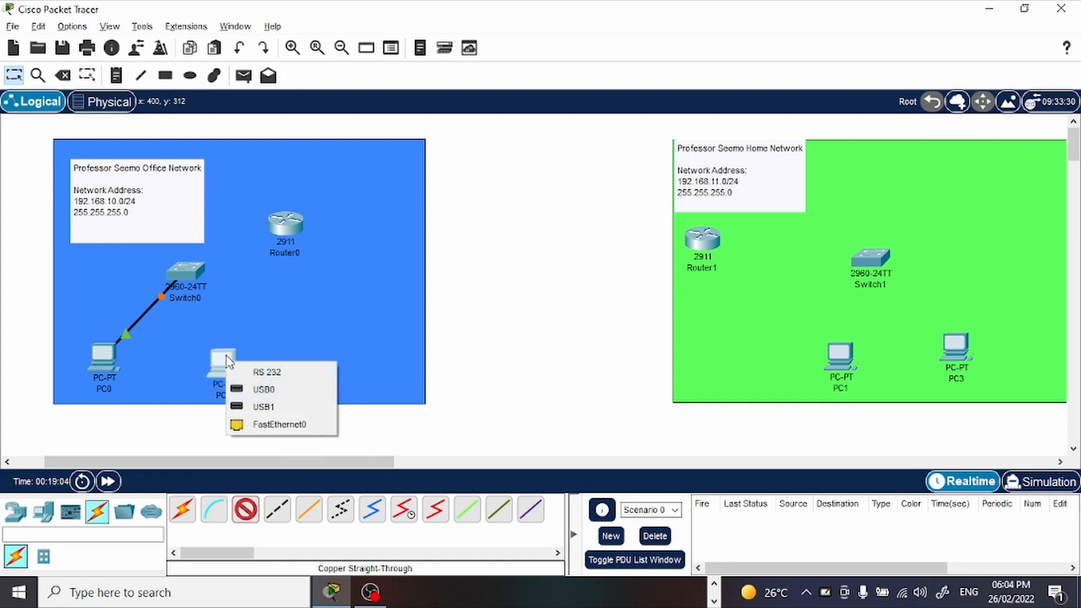
click(265, 423)
click(185, 272)
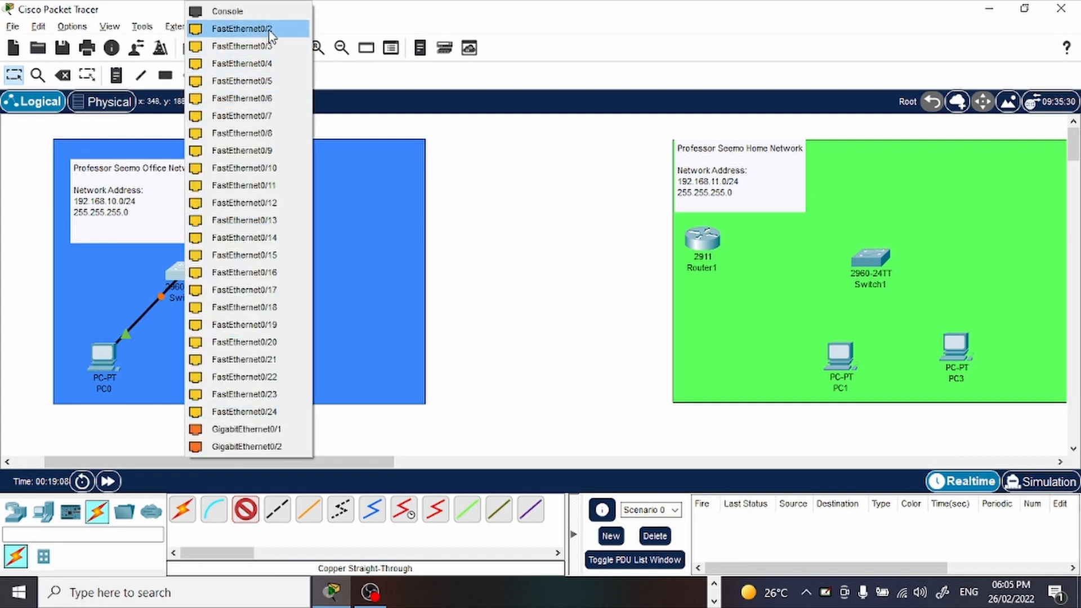
click(242, 29)
Connect Switch0's FastEthernet0/3 to Router0's GigabitEthernet0/0 with a Copper Straight-Through cable.
click(245, 510)
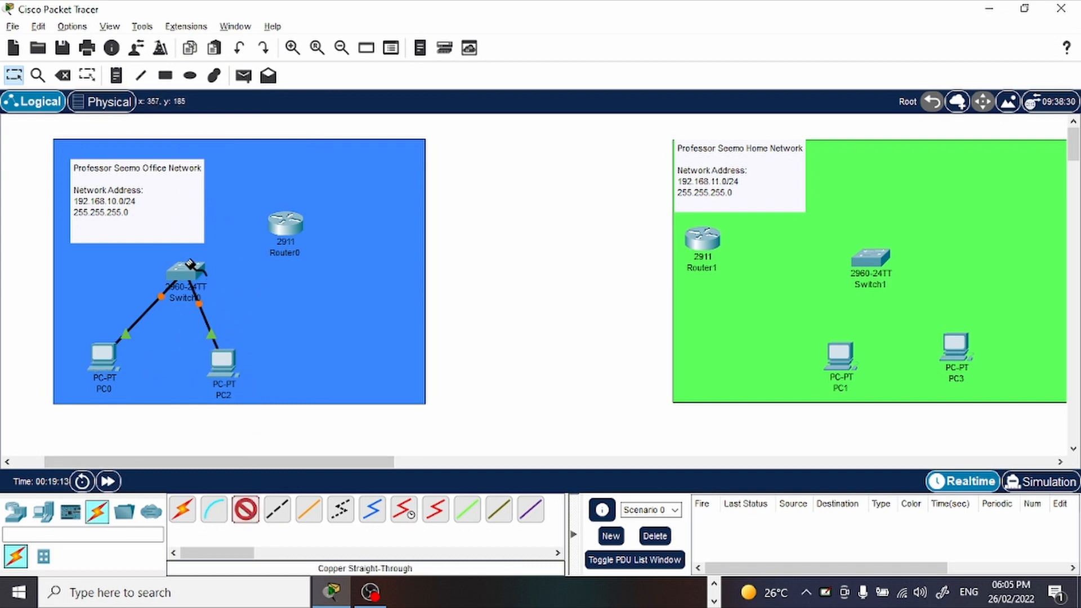
click(192, 270)
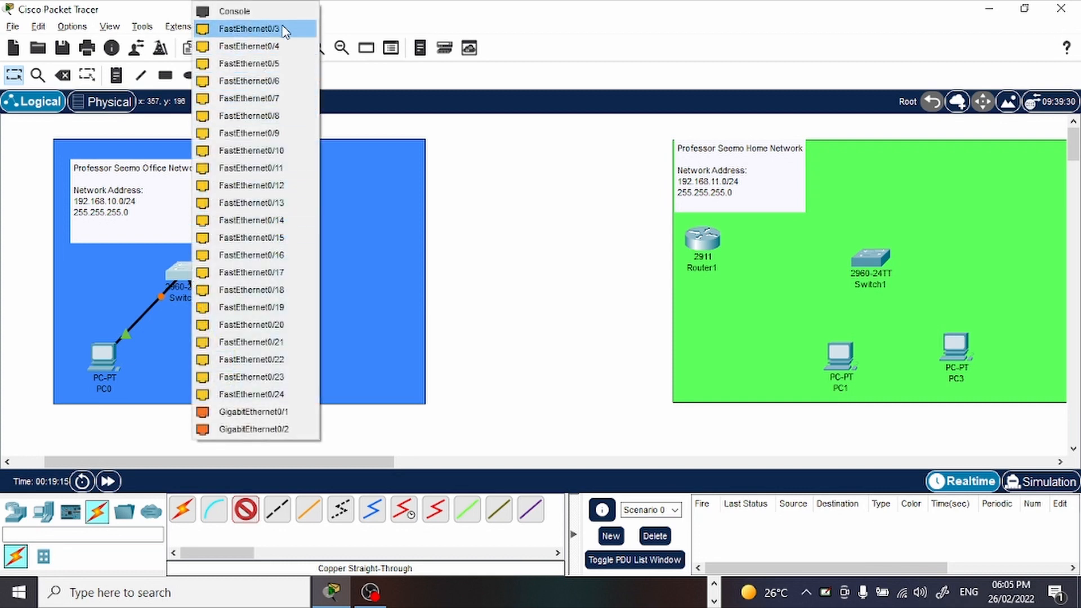
click(282, 29)
click(285, 224)
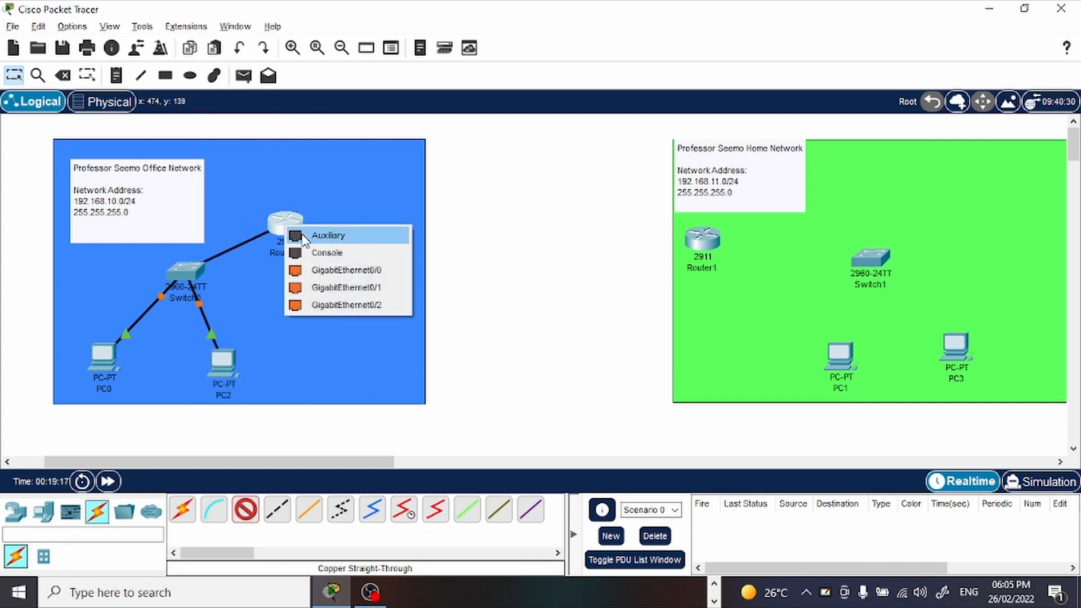
click(398, 274)
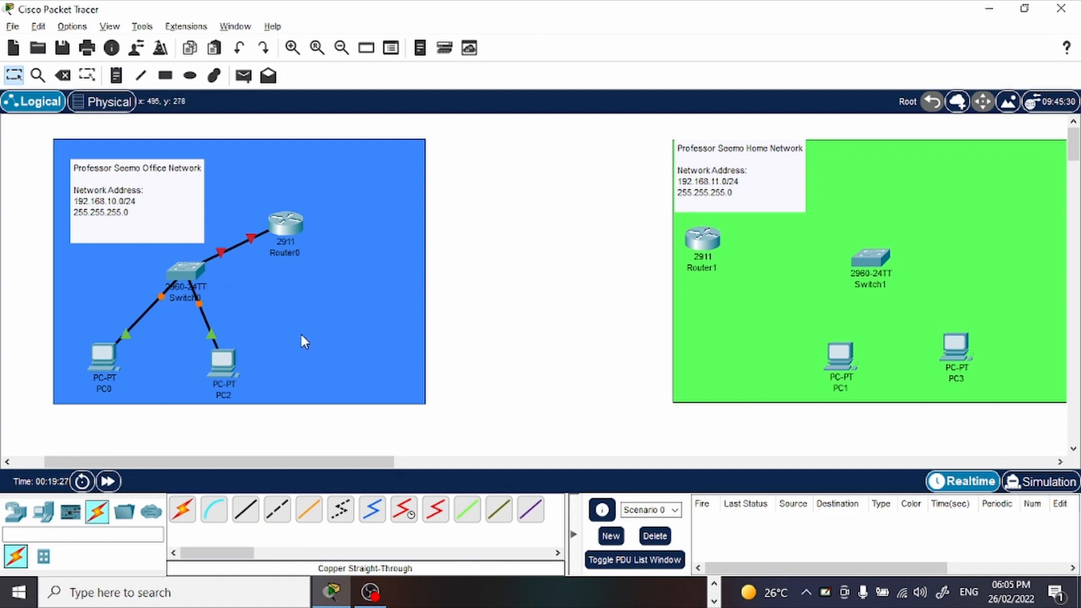
Connect Router0 to Router1's GigabitEthernet0/1 with a Copper Cross-Over cable, and move Router0 near the blue area's right edge.
click(277, 510)
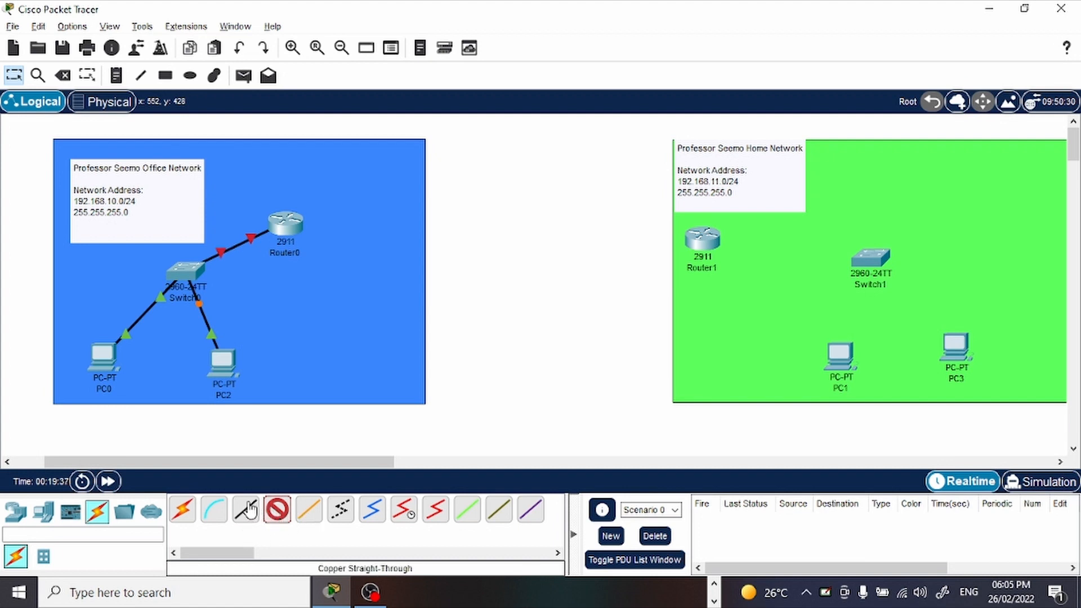
click(276, 509)
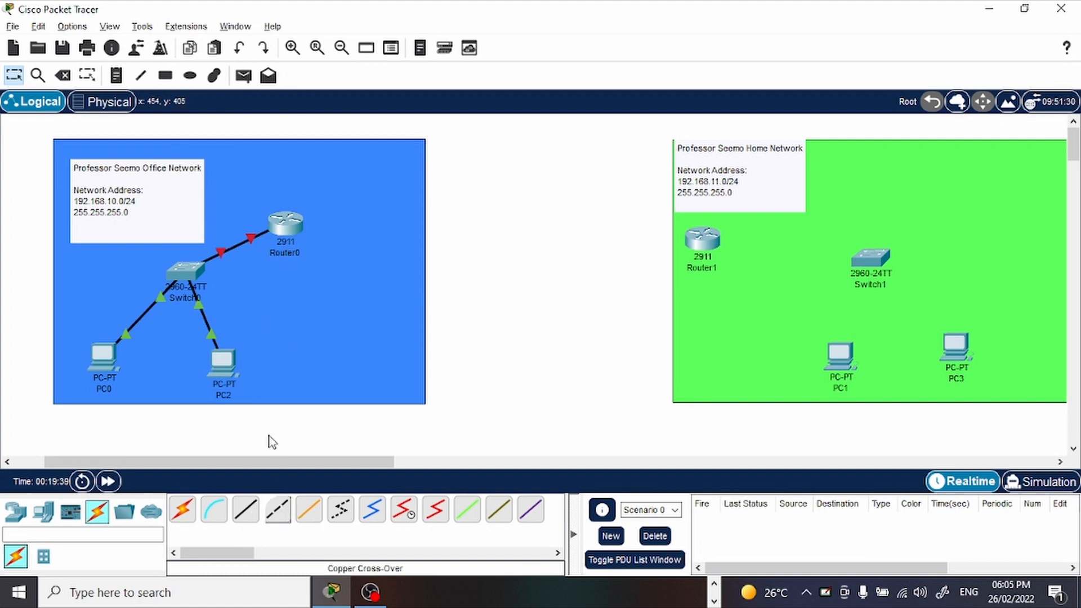
click(275, 509)
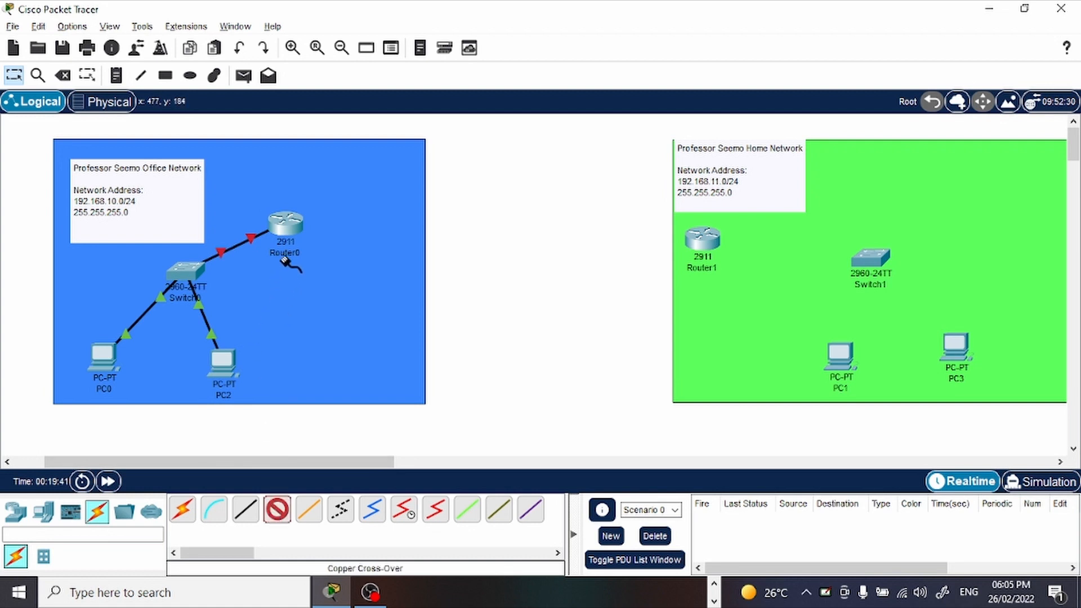
click(288, 221)
click(386, 260)
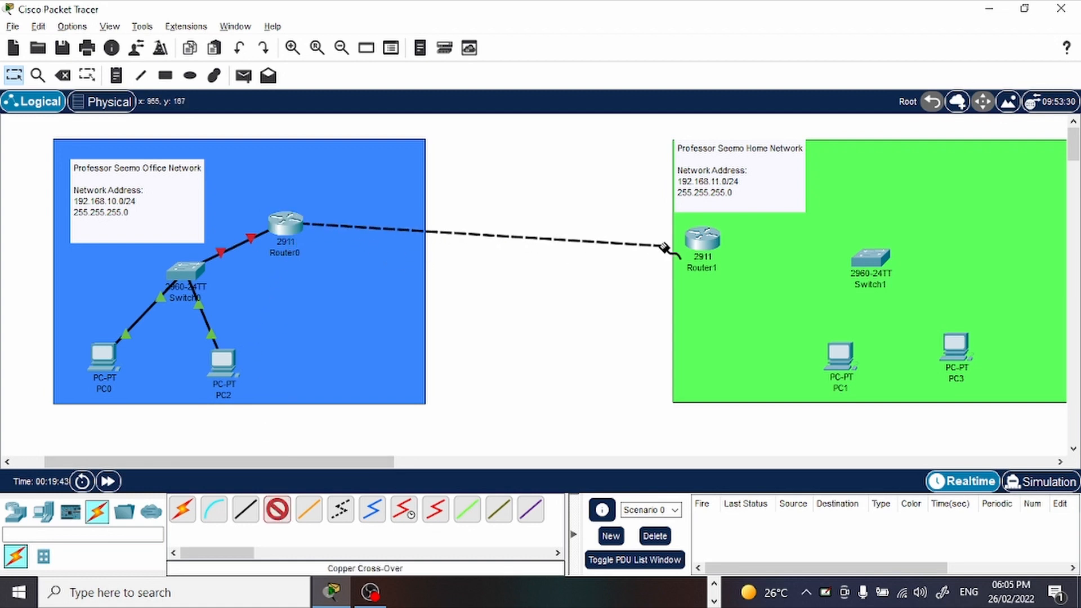
click(702, 239)
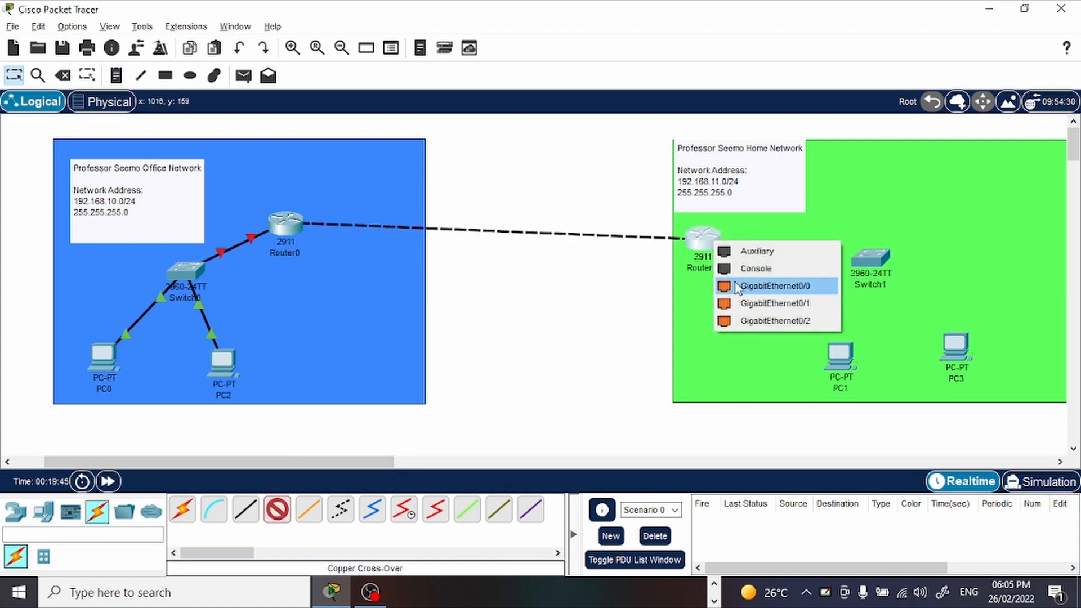
click(752, 303)
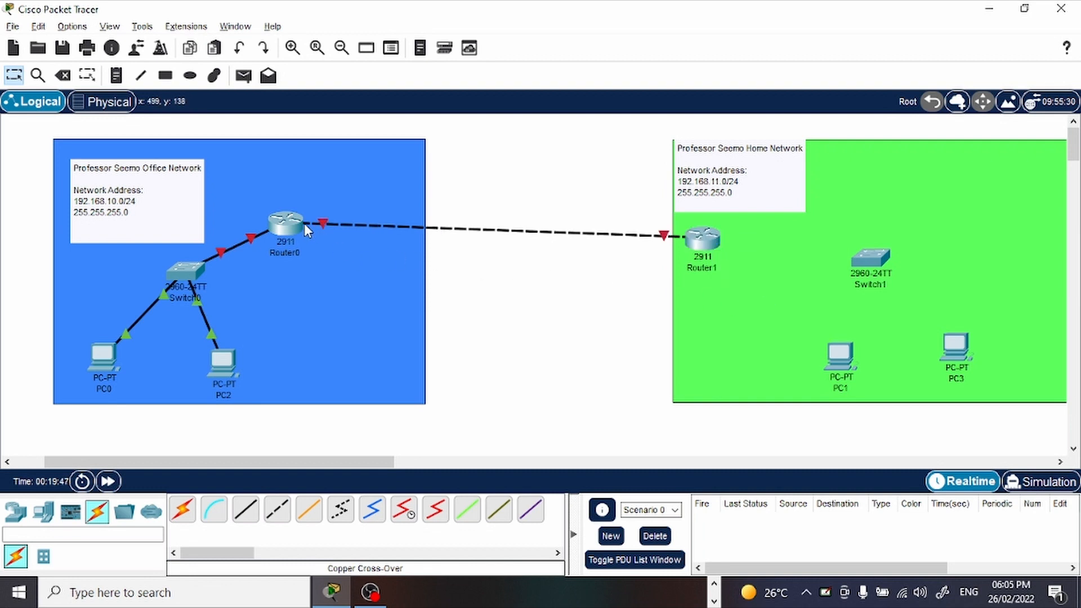
drag(304, 223, 388, 231)
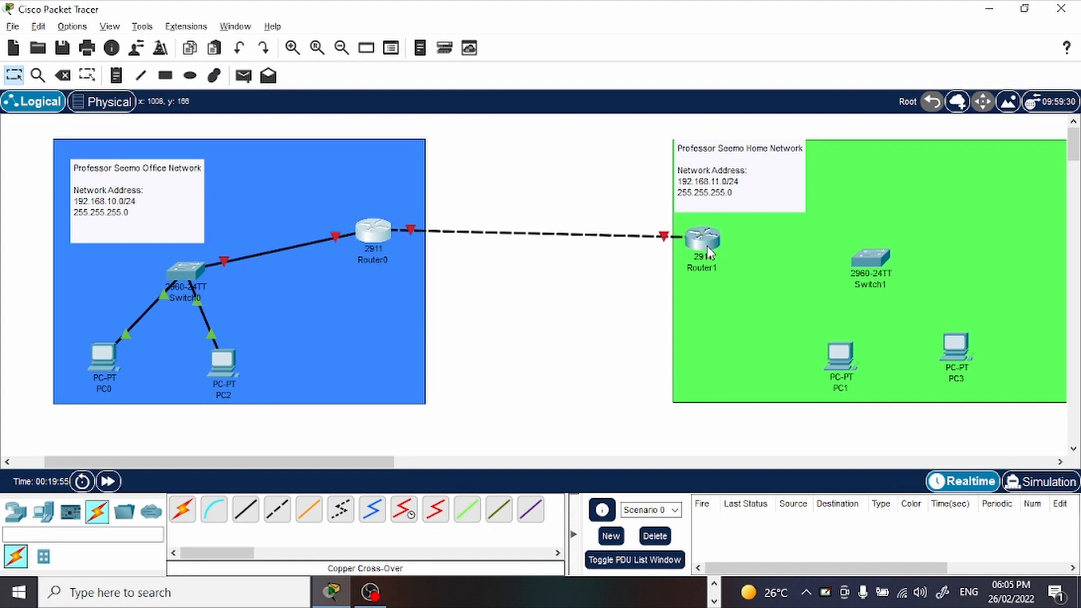
Connect PC1's FastEthernet0 to Switch1's FastEthernet0/1 with a Copper Straight-Through cable.
click(245, 510)
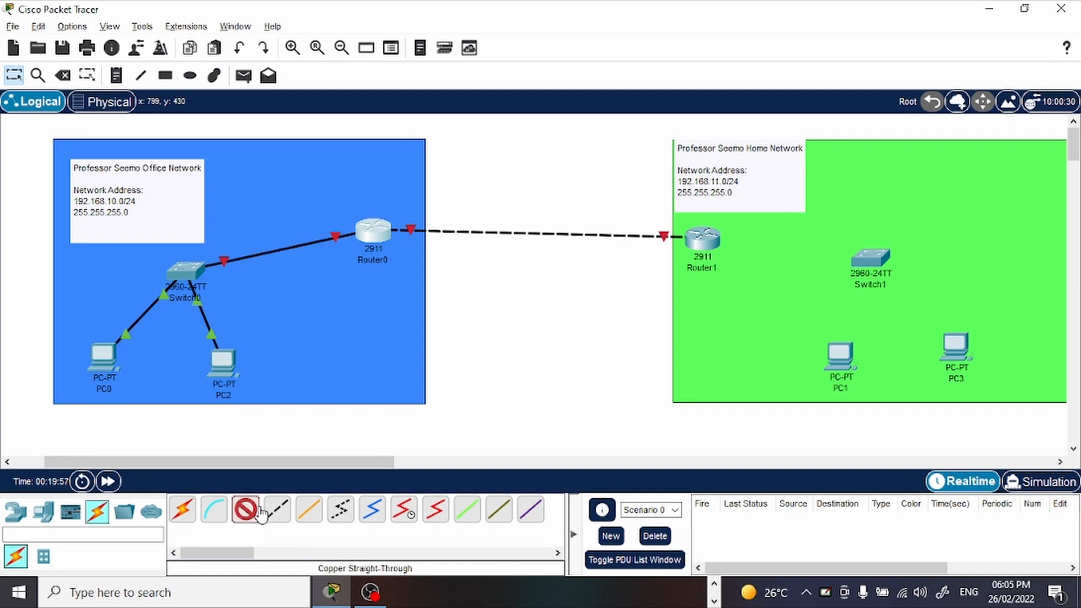
click(837, 355)
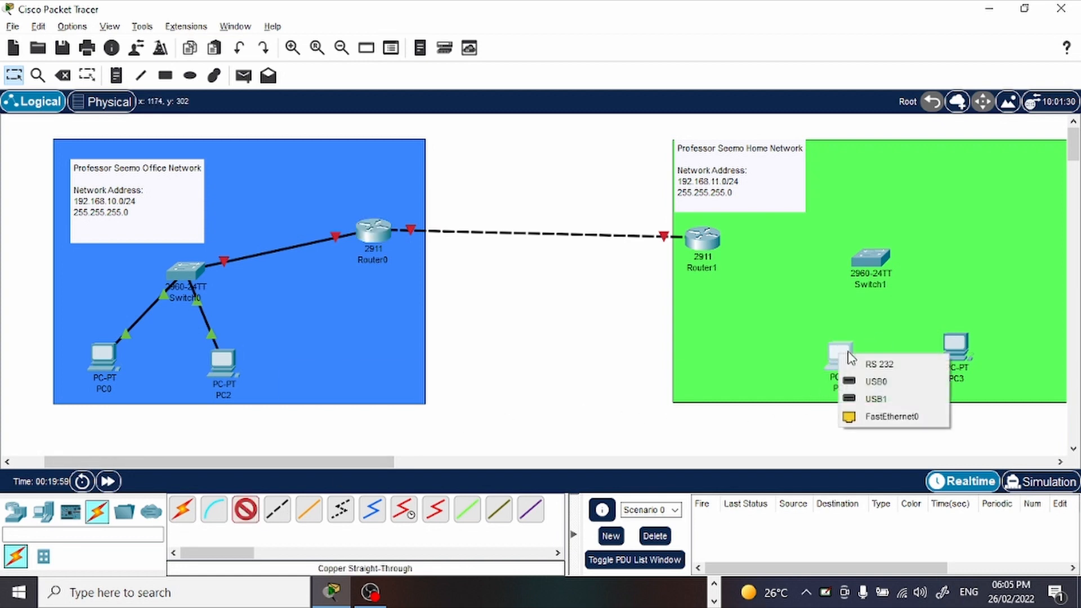
click(878, 415)
click(864, 252)
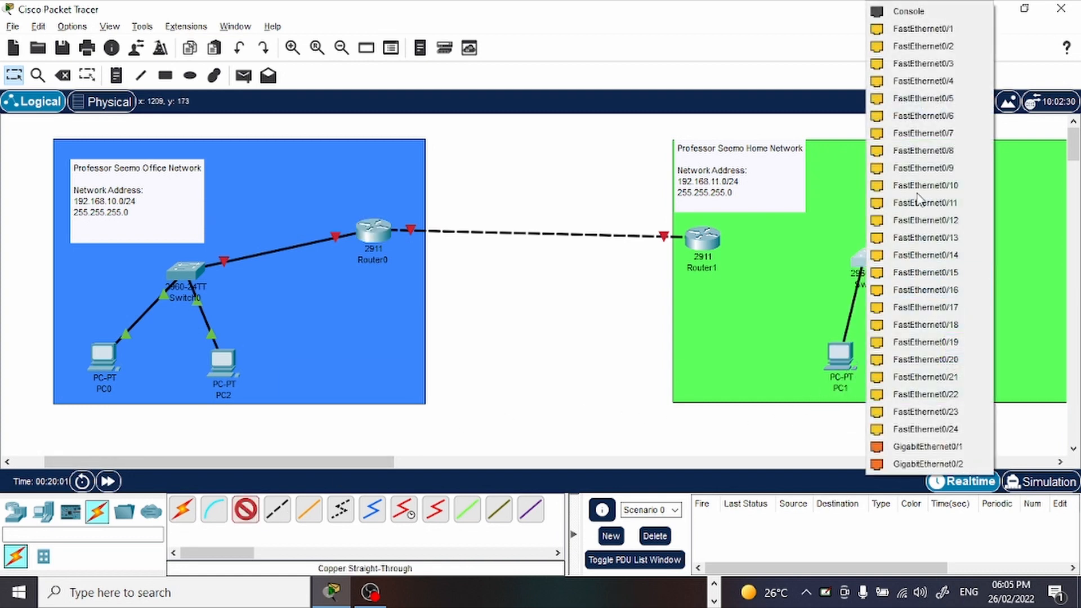
click(921, 31)
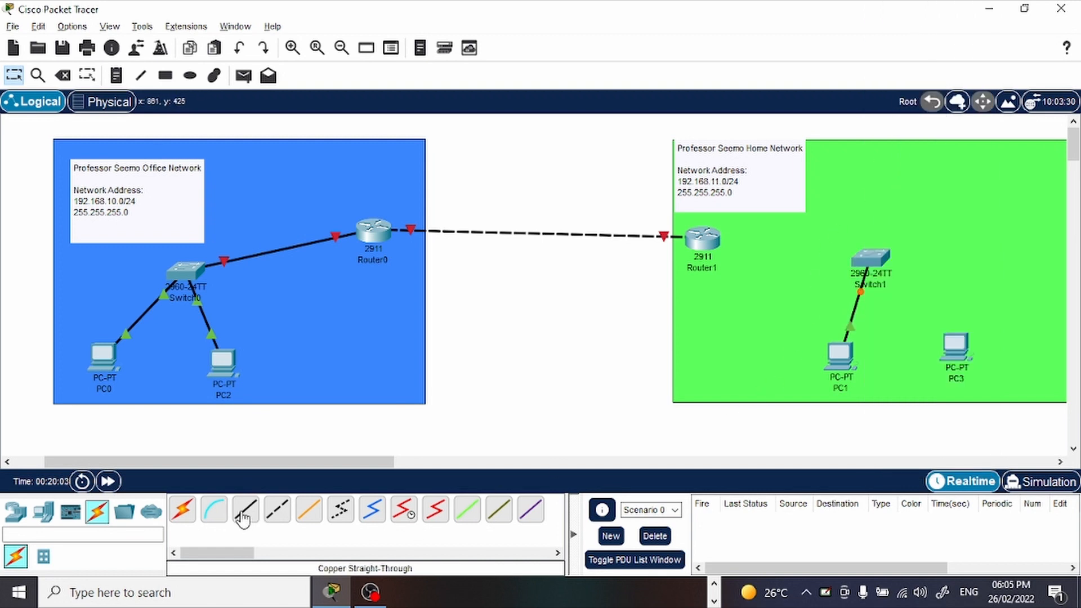
Connect PC3's FastEthernet0 to Switch1's FastEthernet0/2 with a Copper Straight-Through cable.
click(243, 519)
click(955, 346)
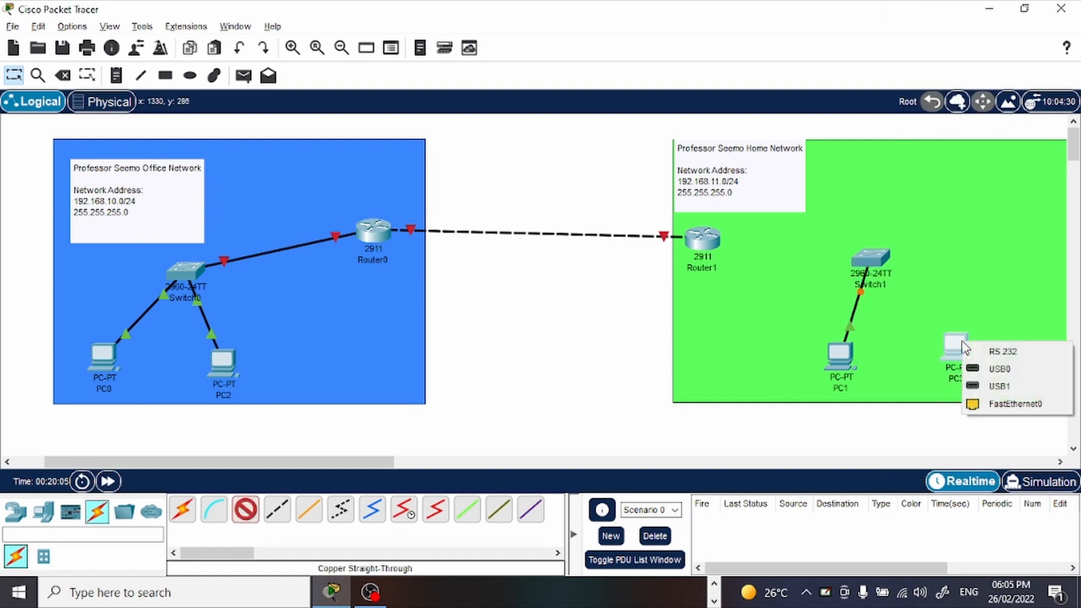
click(1008, 404)
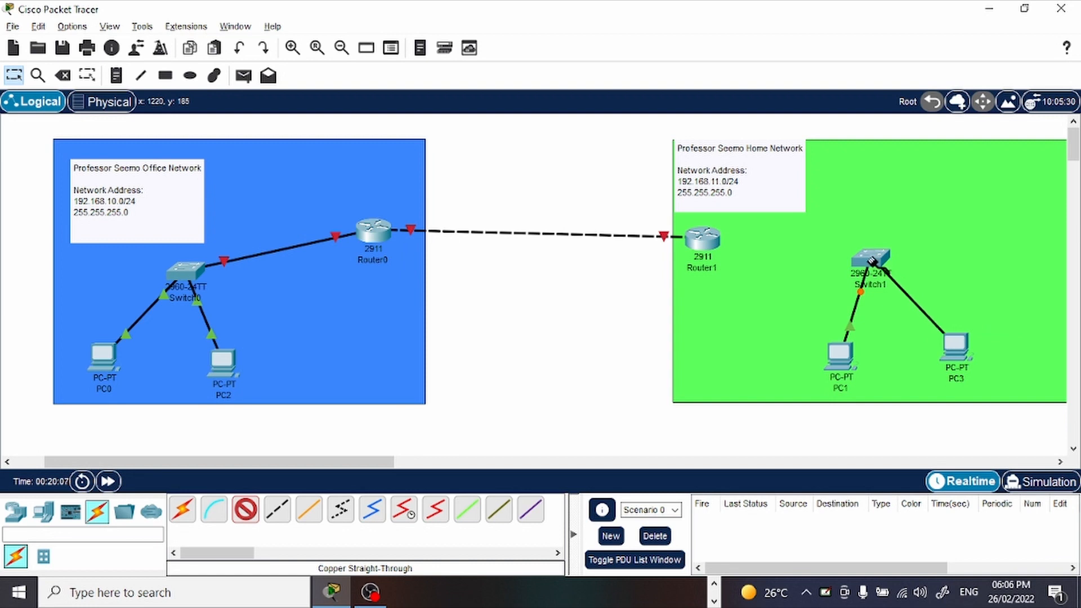
click(871, 257)
click(946, 30)
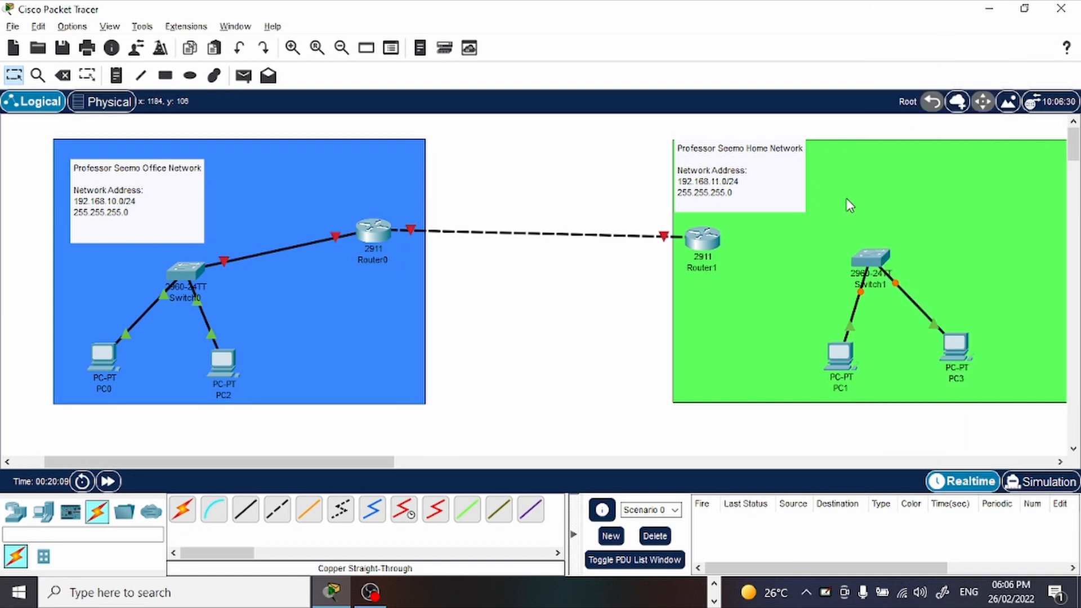
Connect Switch1 to Router1's GigabitEthernet0/0 with a Copper Straight-Through cable.
click(243, 512)
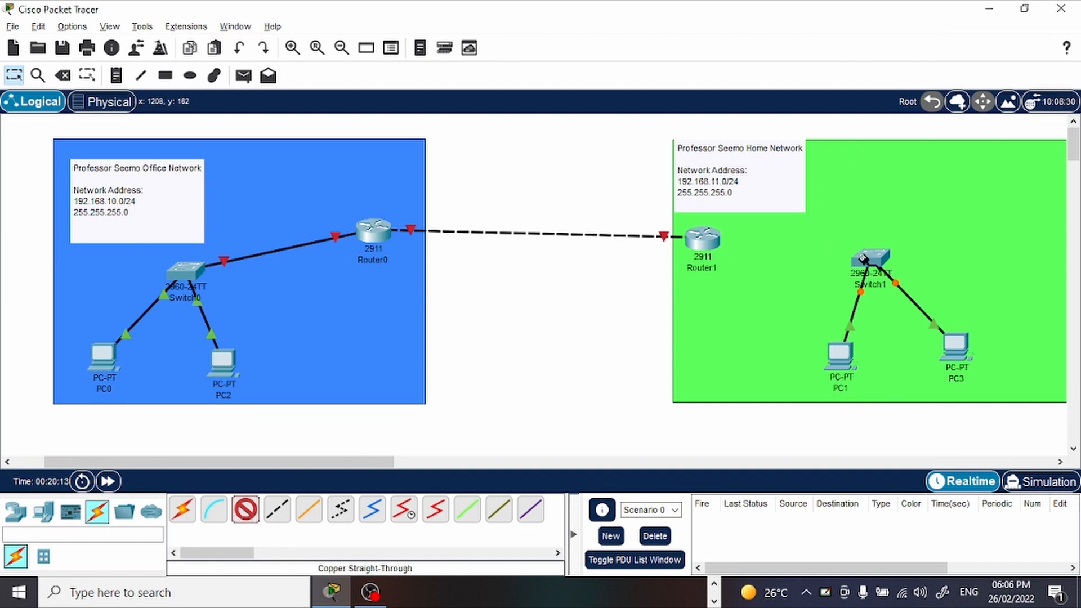
click(872, 251)
click(924, 46)
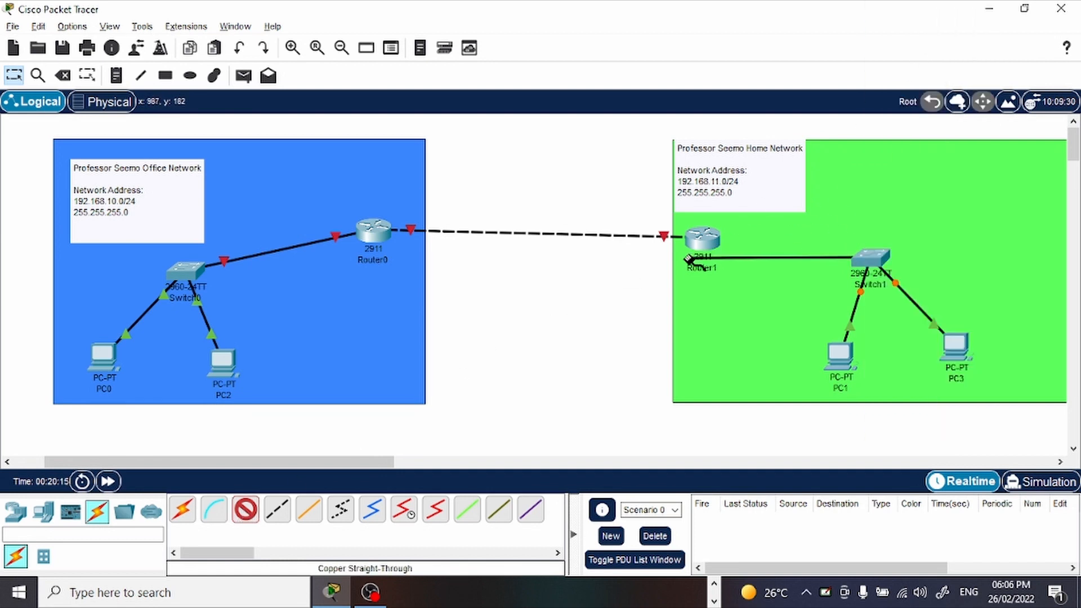
click(708, 246)
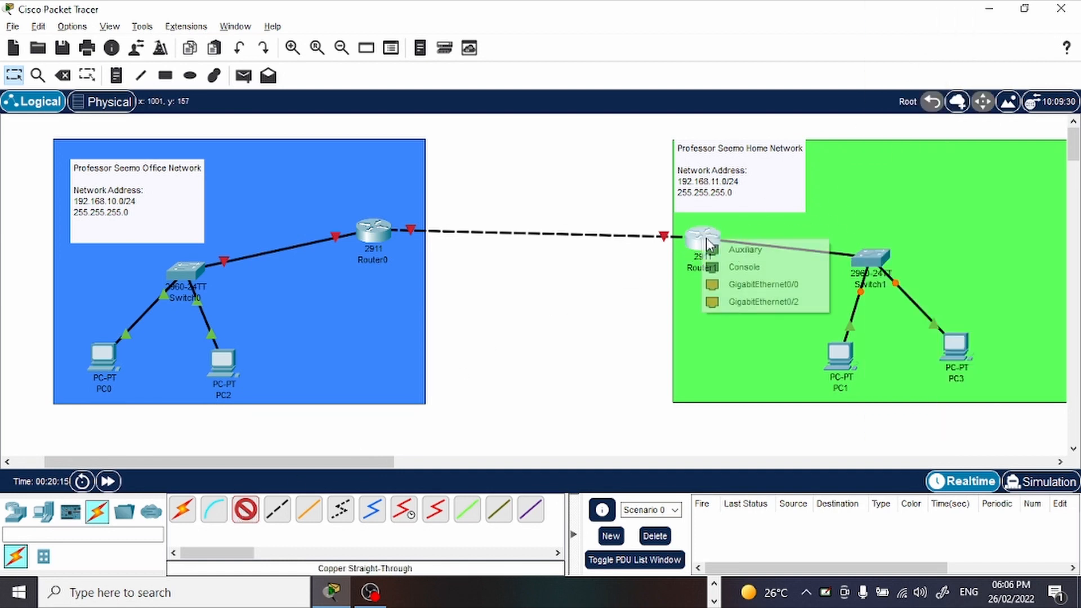
click(794, 287)
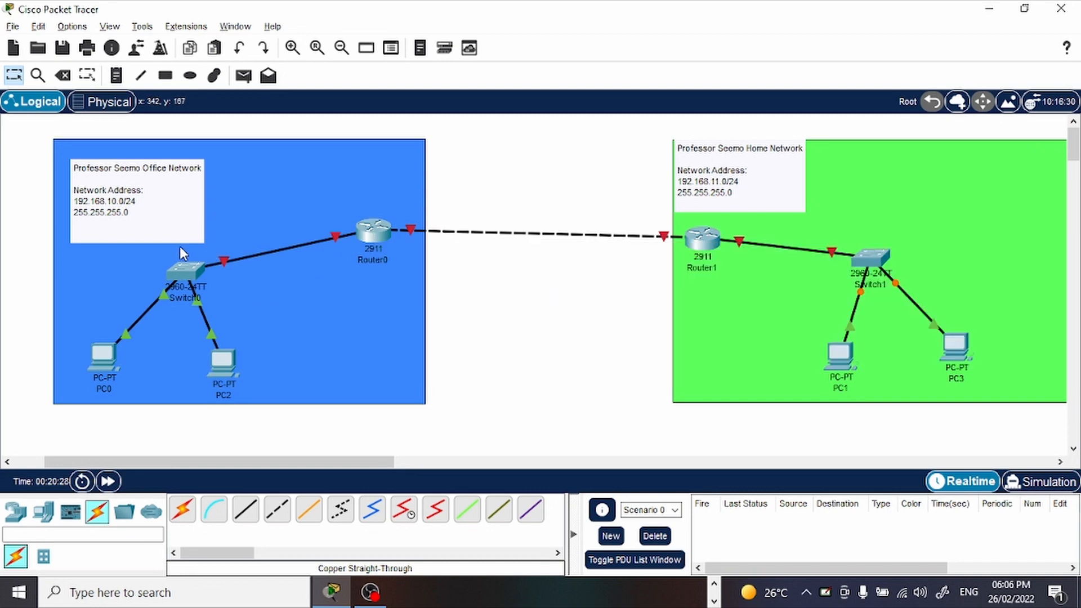
Open Router0's command-line interface and answer no to the initial configuration dialog to reach the Router> prompt.
click(373, 230)
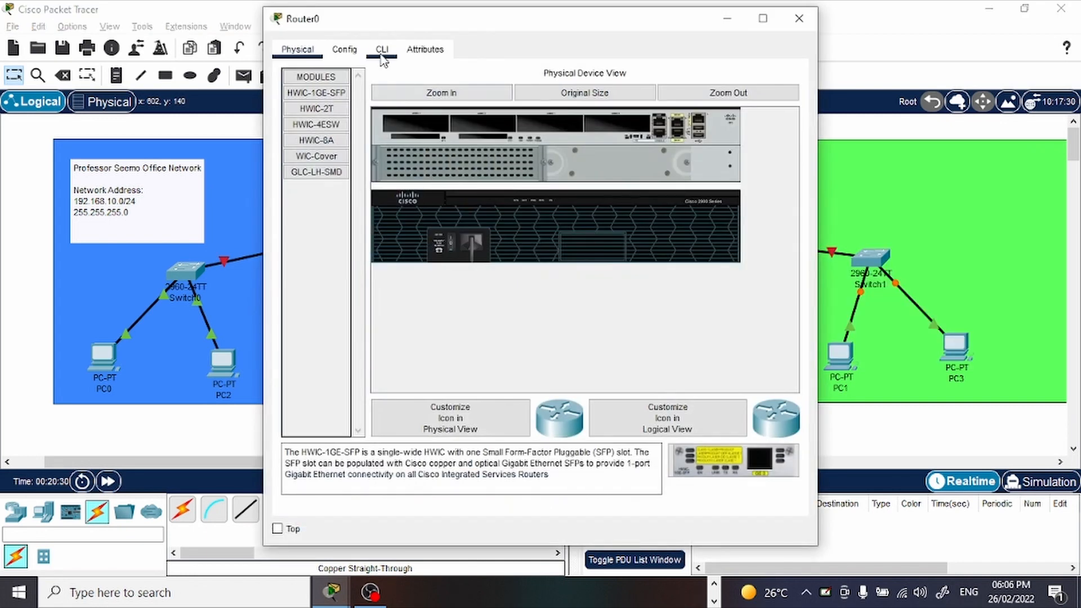
click(382, 50)
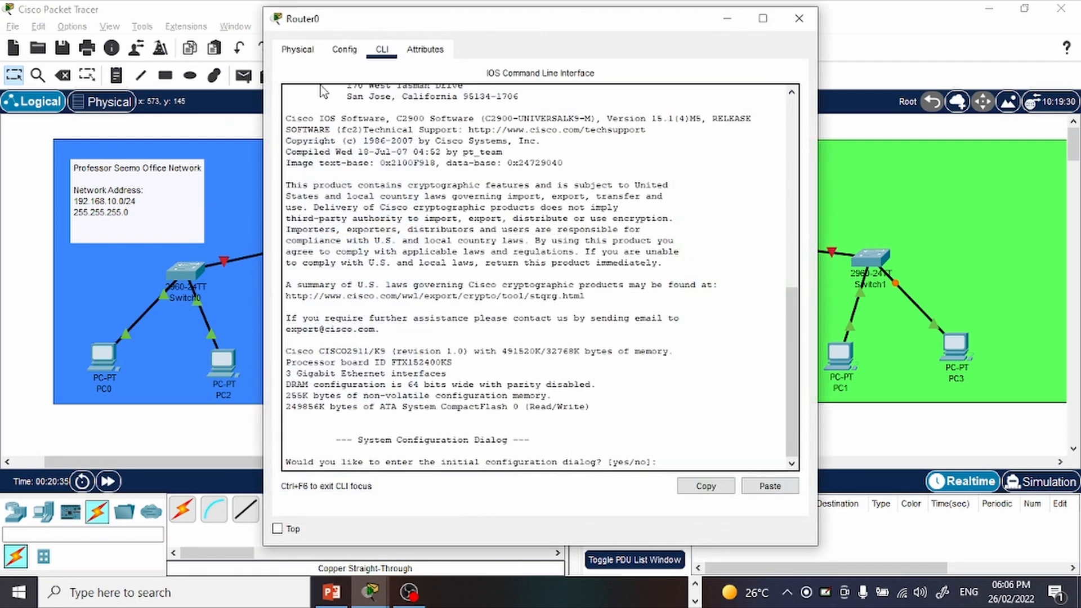
click(297, 51)
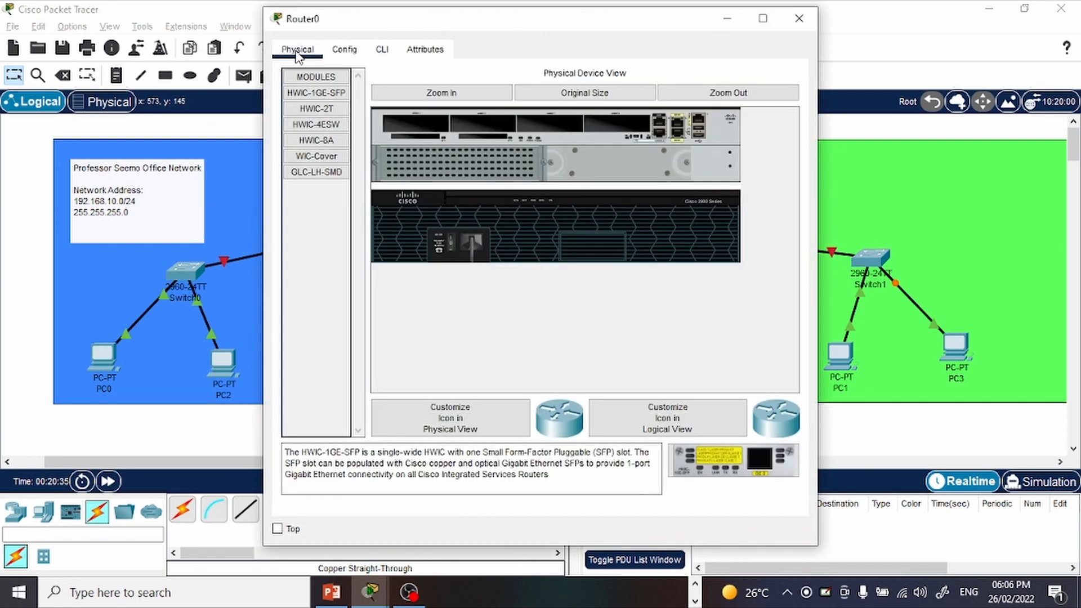
click(382, 50)
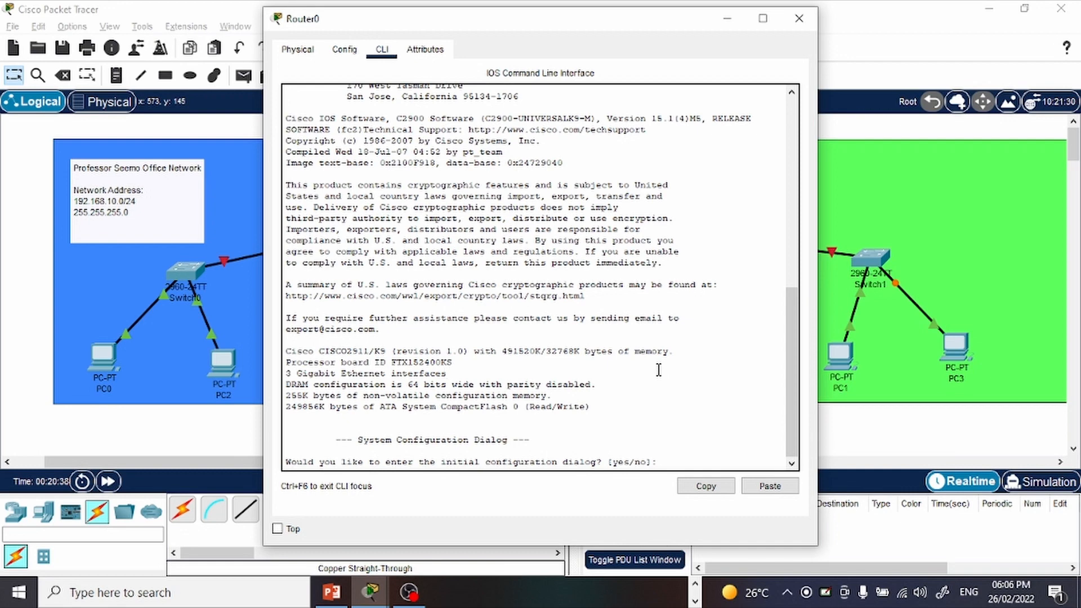
key(Return)
key(Return)
key(Return)
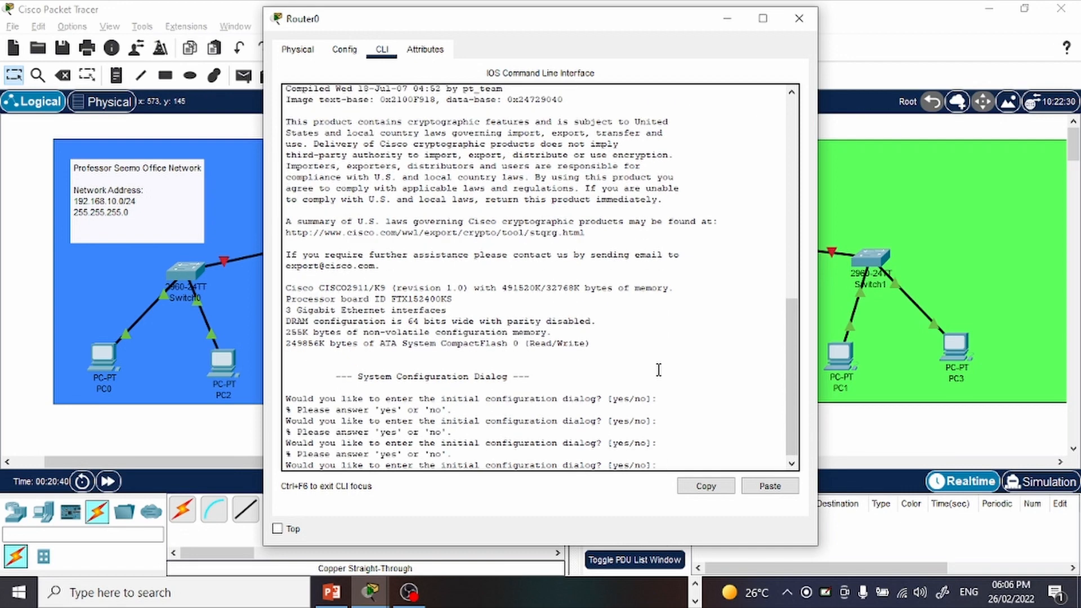
key(Return)
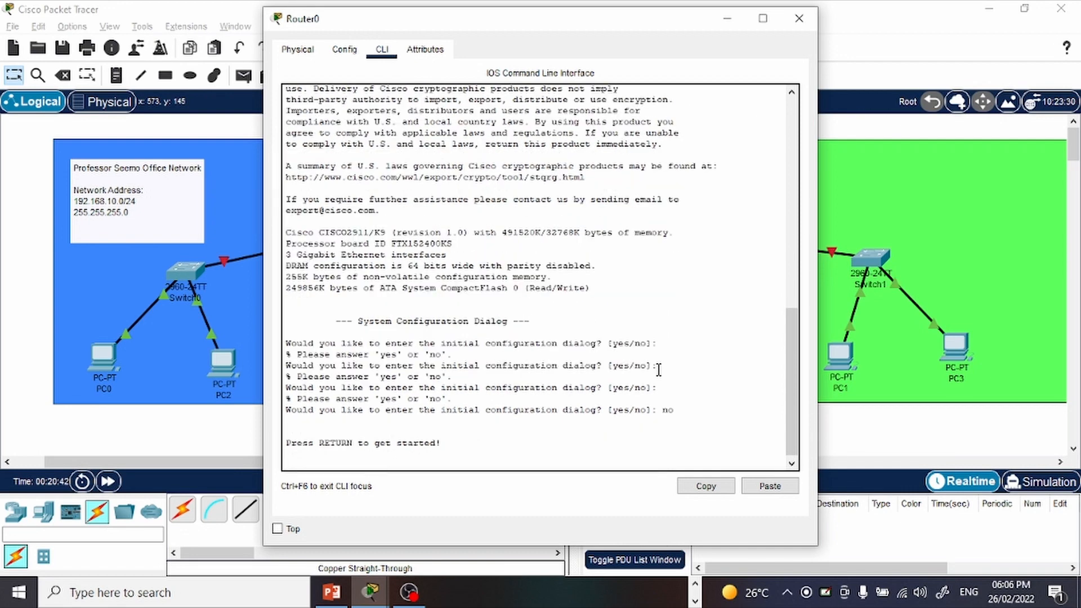
key(Return)
key(Return)
key(Return)
key(Return)
key(Return)
key(Return)
key(Return)
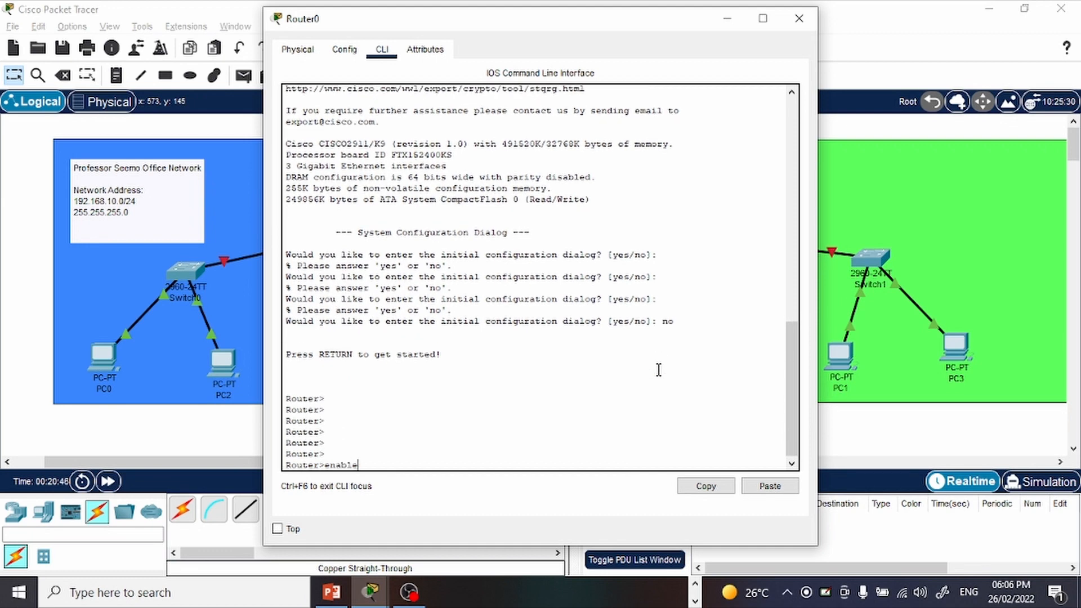
Enter privileged mode on Router0 with enable and global configuration mode with conf t.
text(enable)
key(Return)
key(Return)
key(Return)
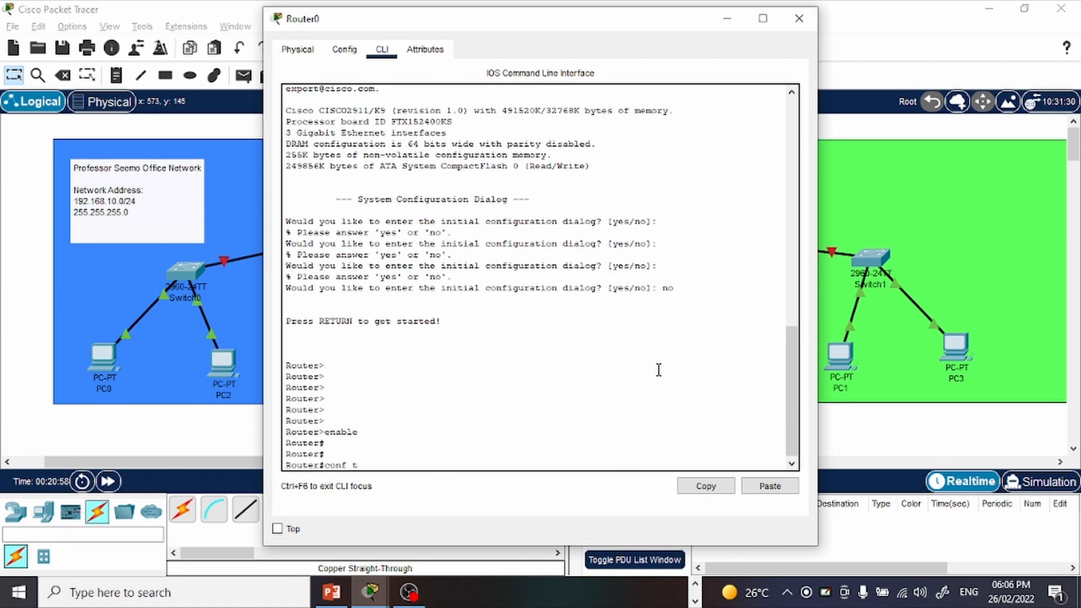
key(Return)
key(Return)
key(Return)
key(Escape)
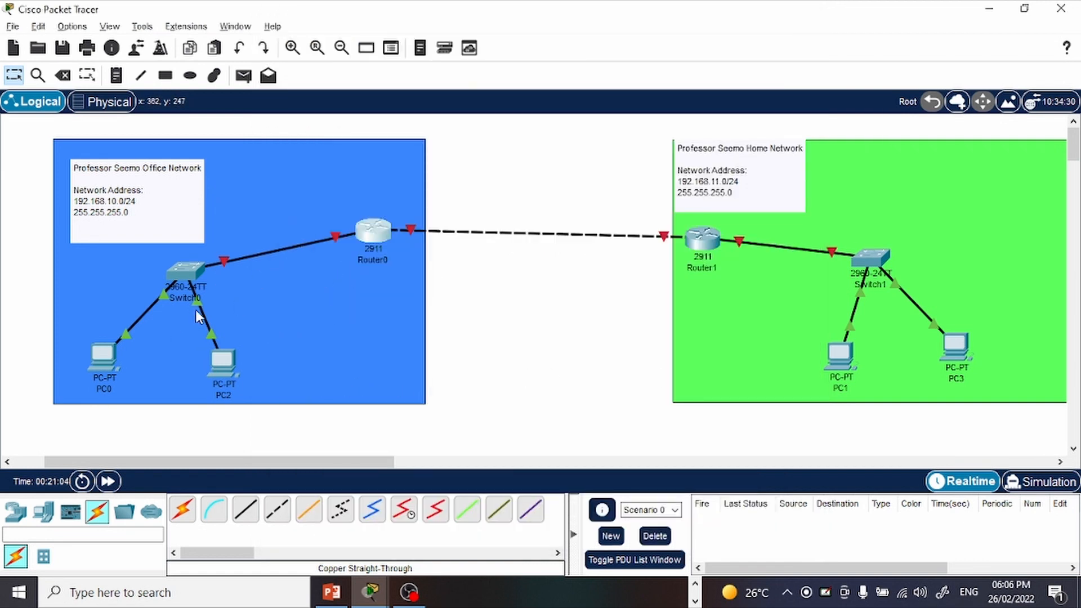
Enter interface configuration mode on Router0 with int g0/0.
click(373, 232)
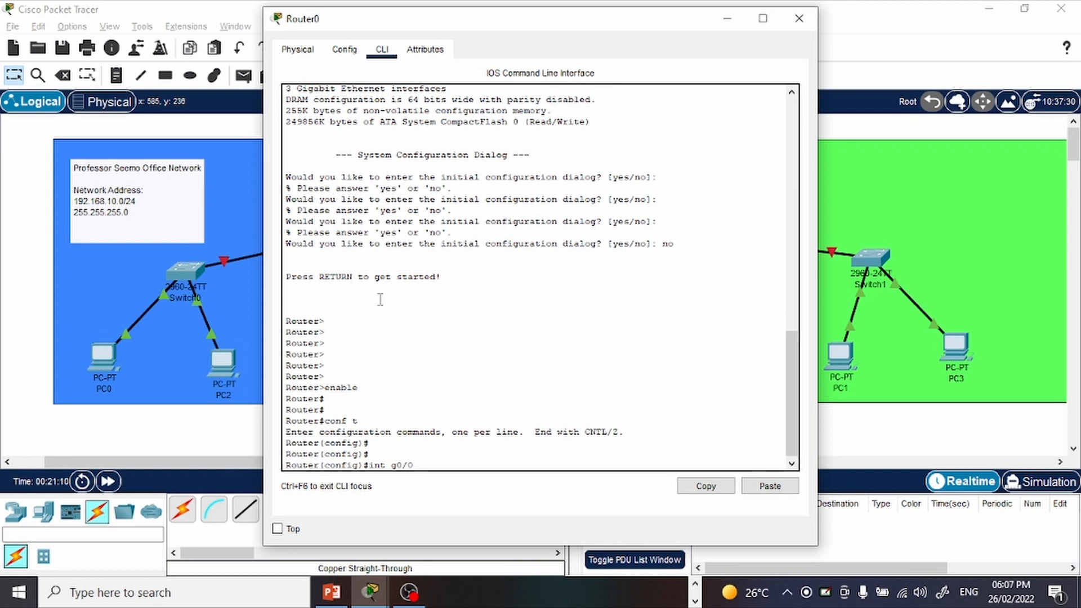
key(Return)
key(Return)
key(Return)
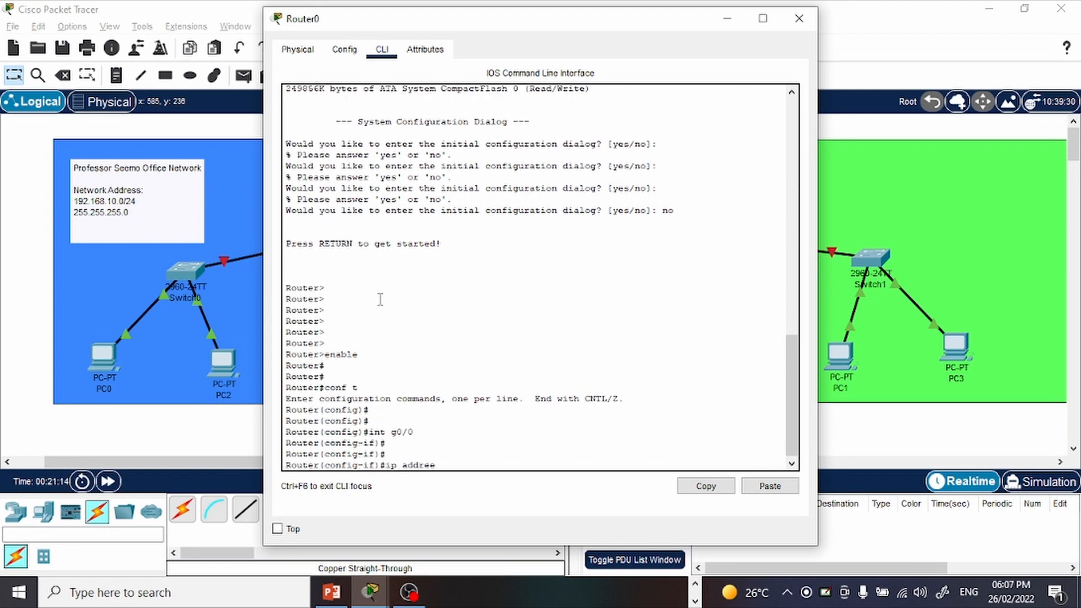
Assign IP address 192.168.10.254 with subnet mask 255.255.255.0 to Router0's GigabitEthernet0/0 interface.
key(alt+Tab)
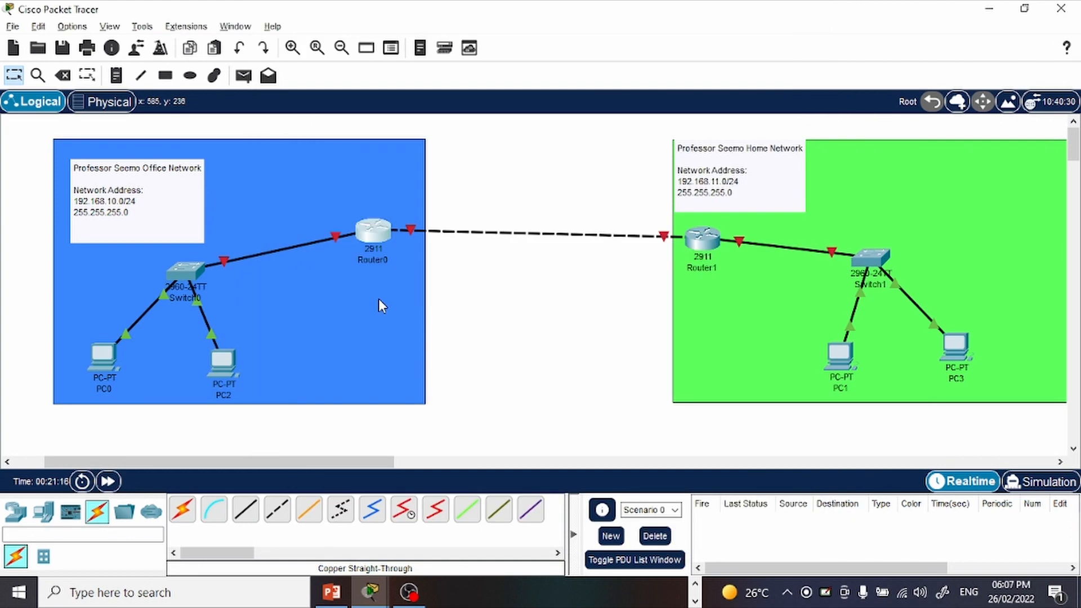
key(alt+Tab)
text(ip address 1)
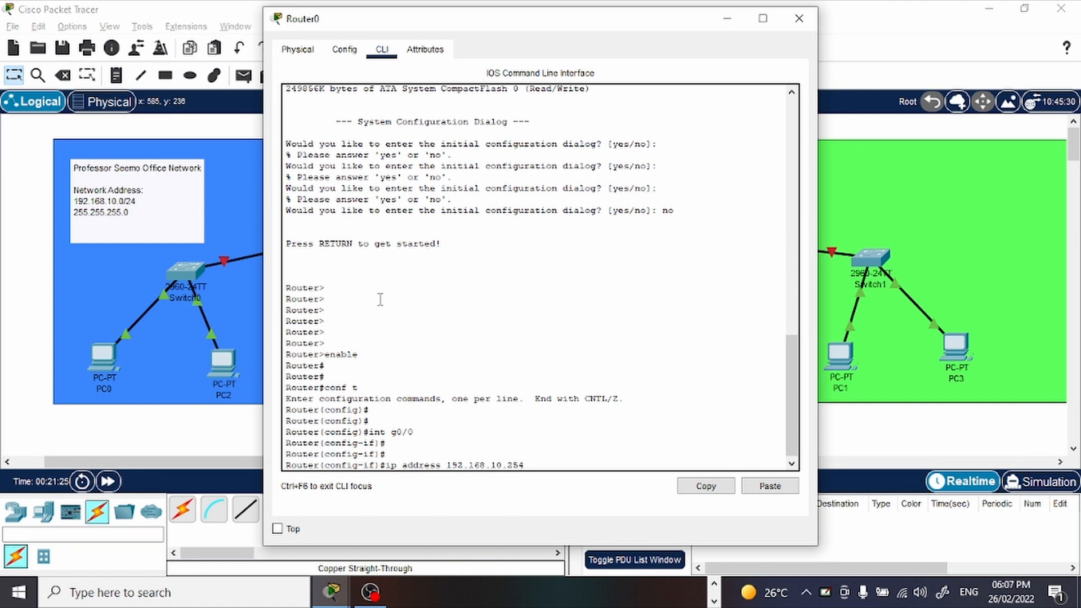
key(Return)
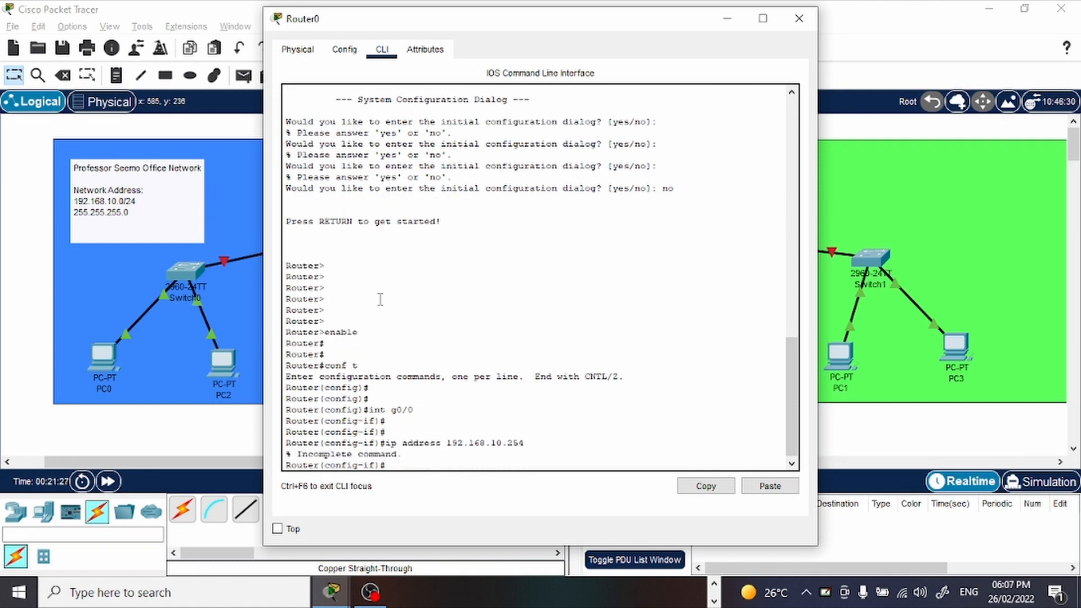
key(Up)
text(255)
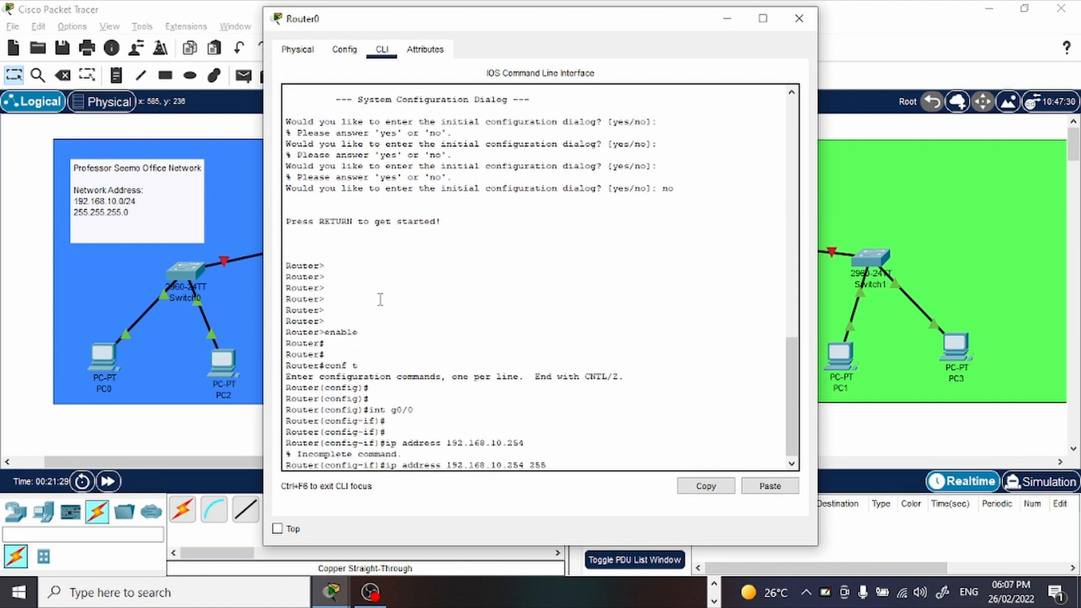
text(.255.255.0)
key(Return)
key(Return)
key(Return)
key(Return)
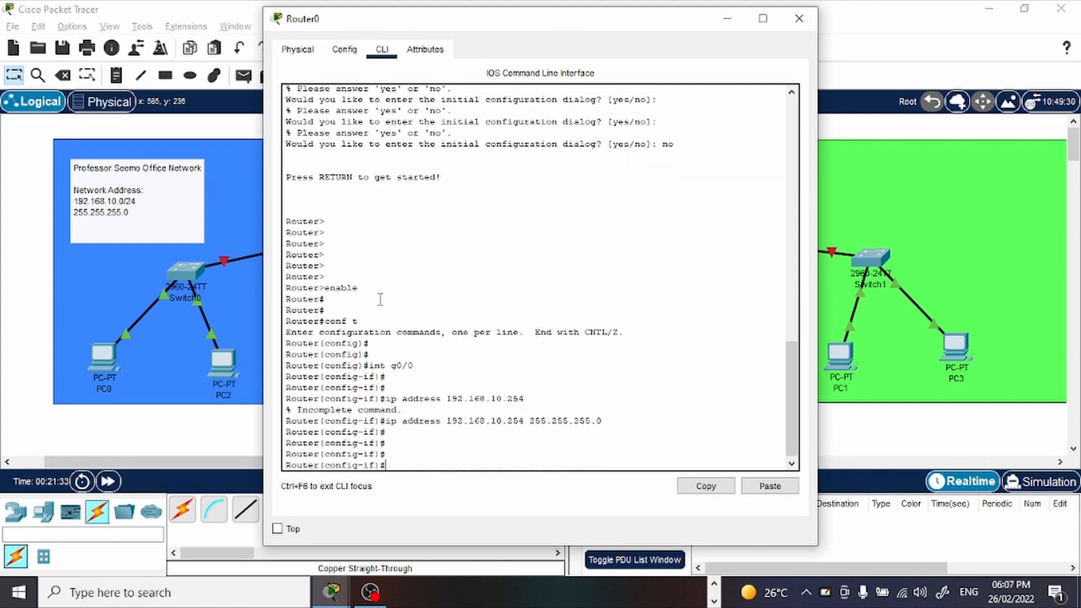
Add a "DFW:" entry with the address 192.168.10.254 to the Office network note.
click(728, 18)
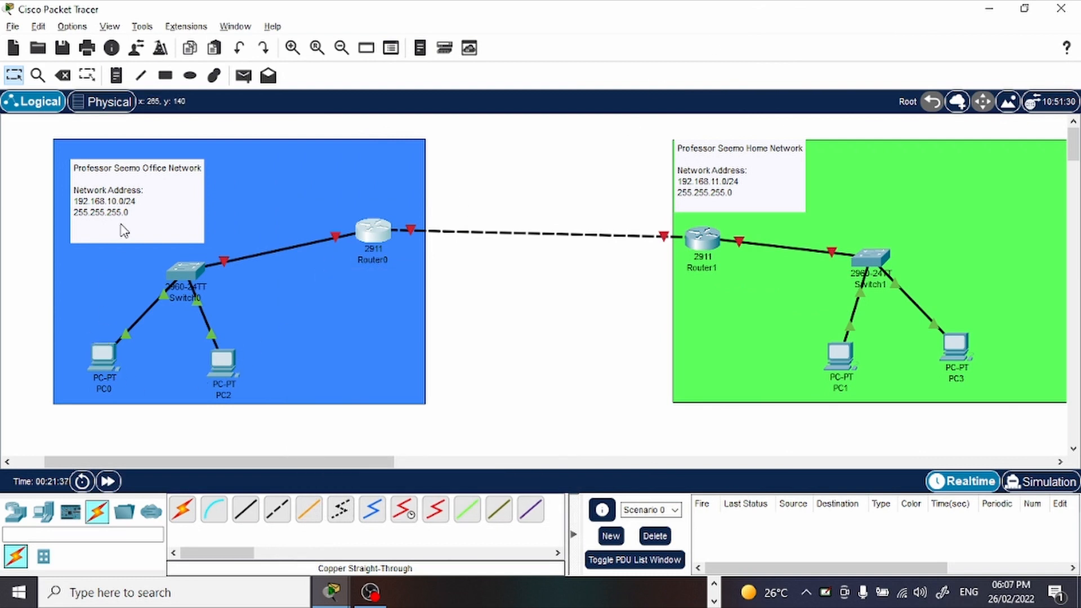
click(126, 228)
key(Return)
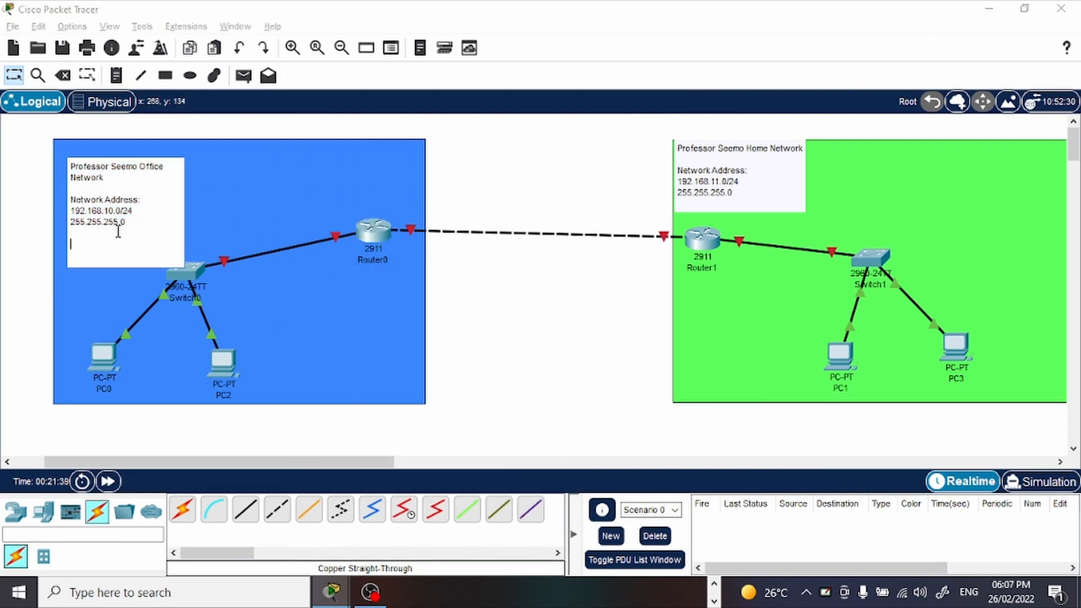
text(DFW)
key(BackSpace)
text(W)
key(Return)
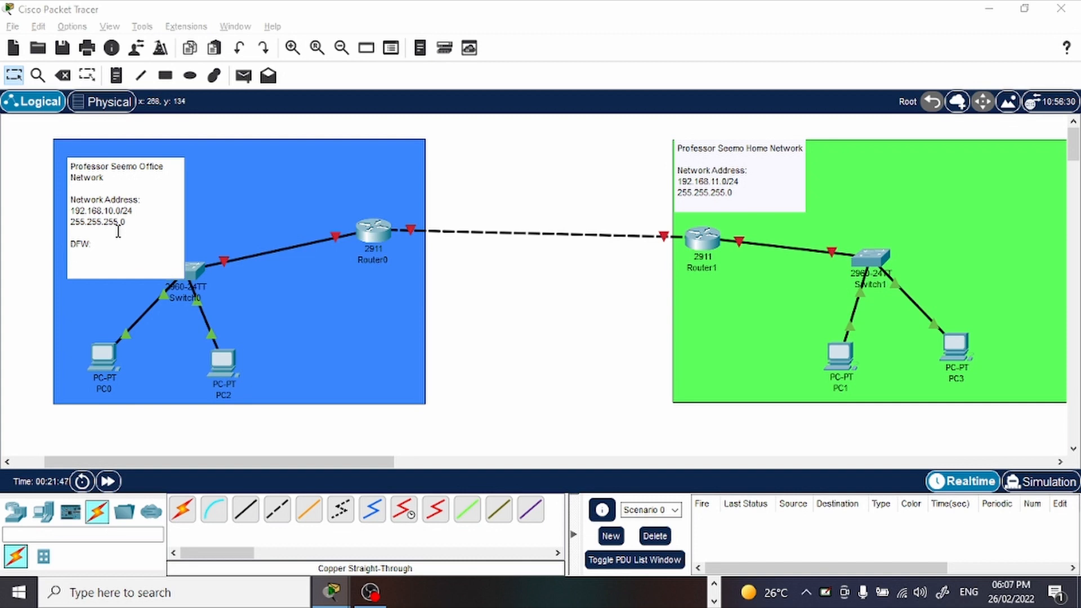
text(192.168.10.254)
key(Return)
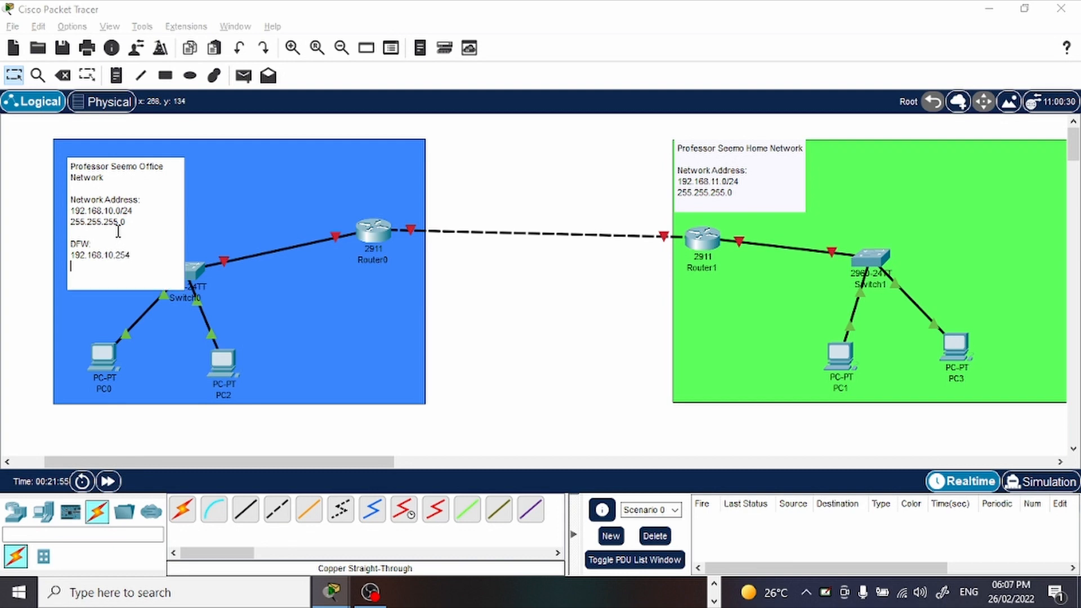
Add a "PC0:" entry with 192.168.10.1/24 to the Office note and append /24 to the DFW address.
key(Return)
text(PC)
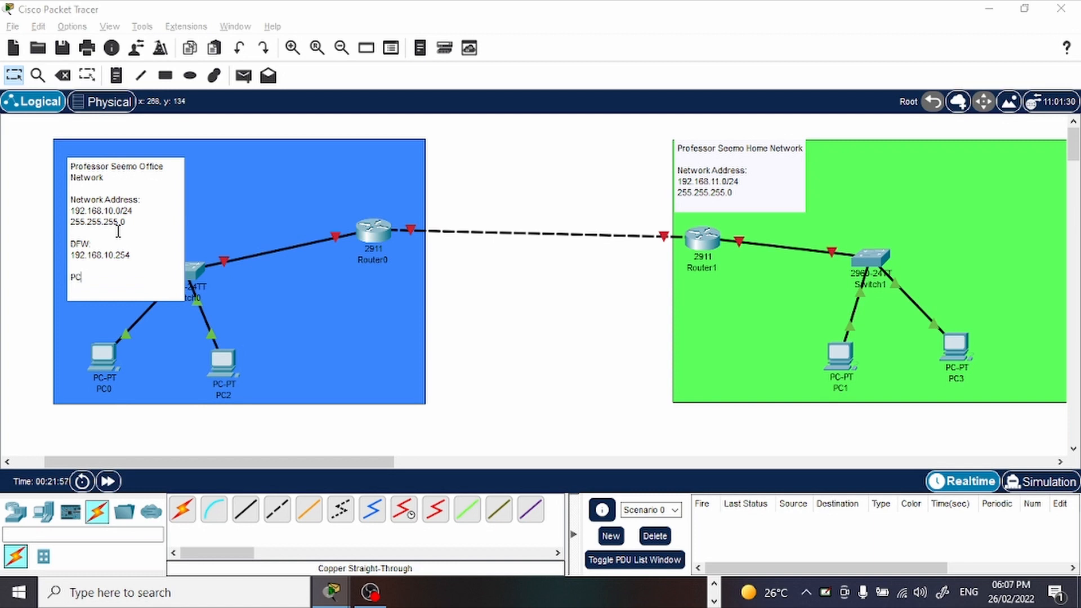
text(0:)
key(Return)
text(192)
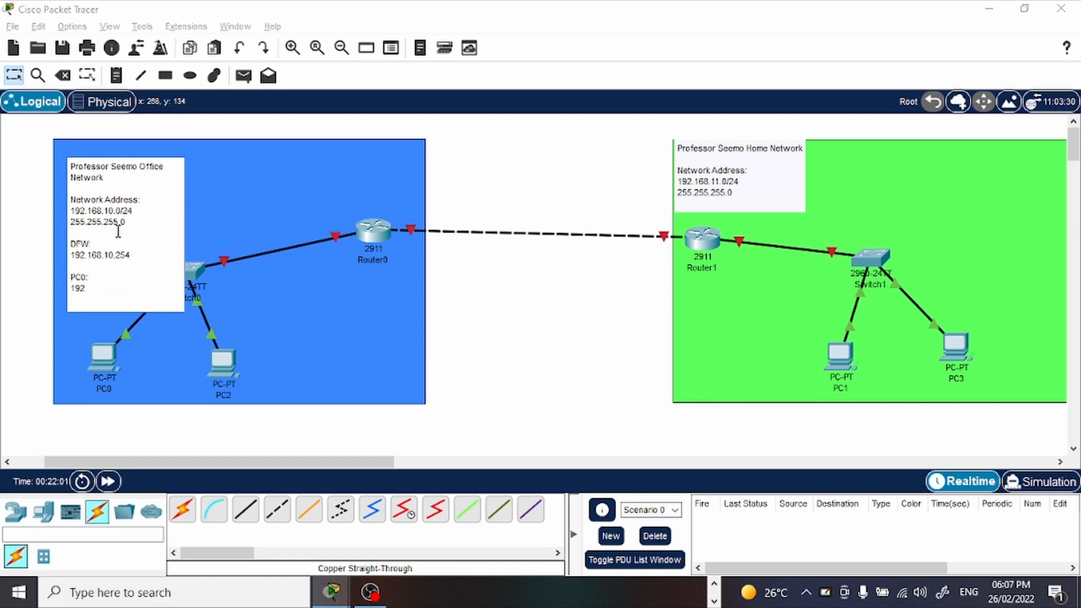
text(.168)
text(.19)
text(1/24)
click(147, 253)
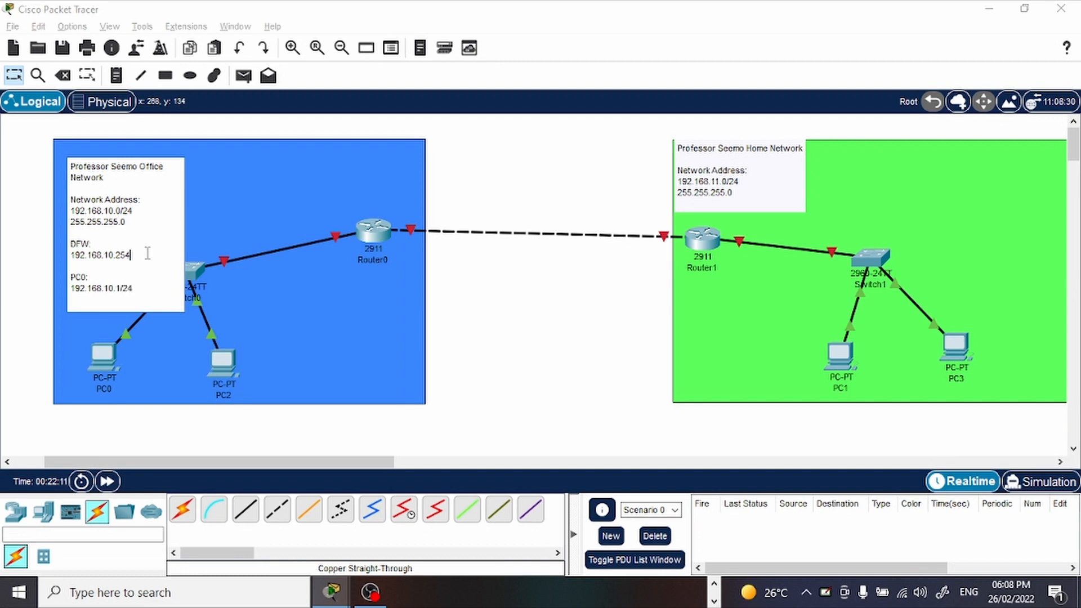
text(/24)
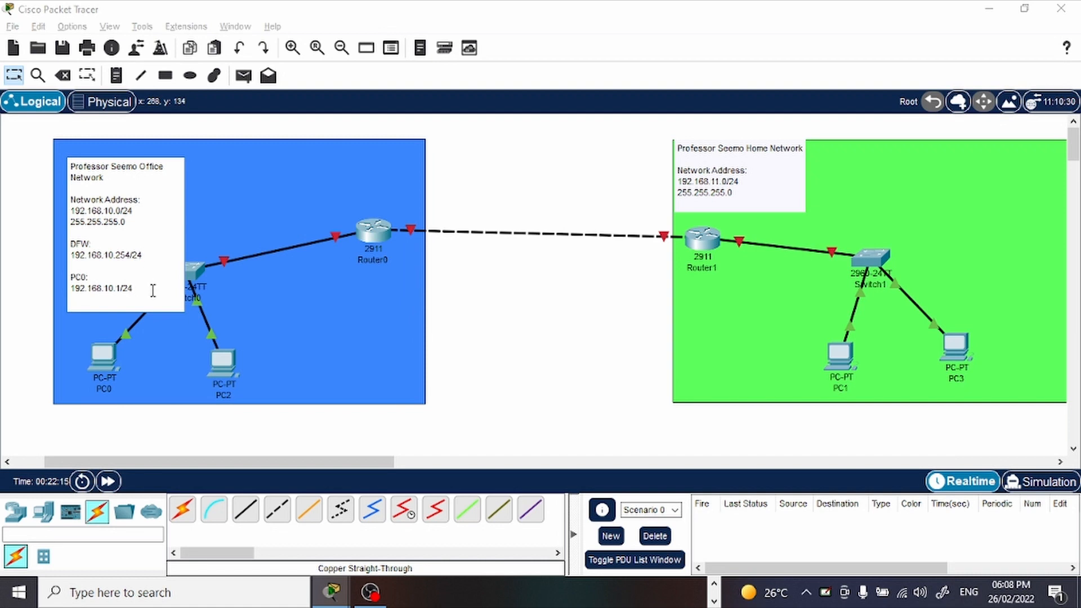
Add a "PC2:" entry with 192.168.10.2/24 below the PC0 entry and finish editing the Office note.
key(Return)
key(Return)
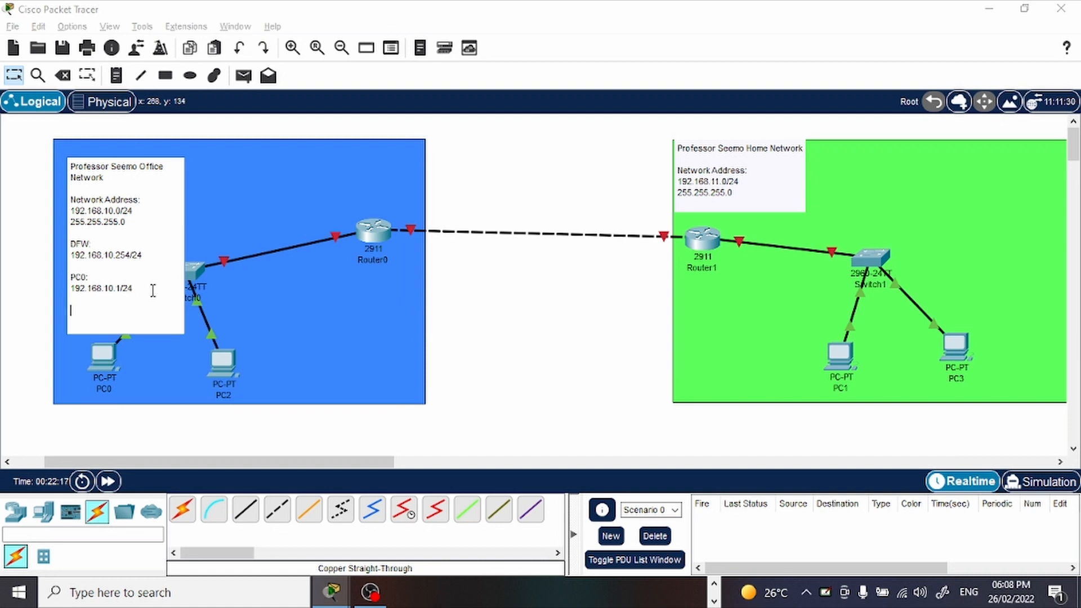
key(BackSpace)
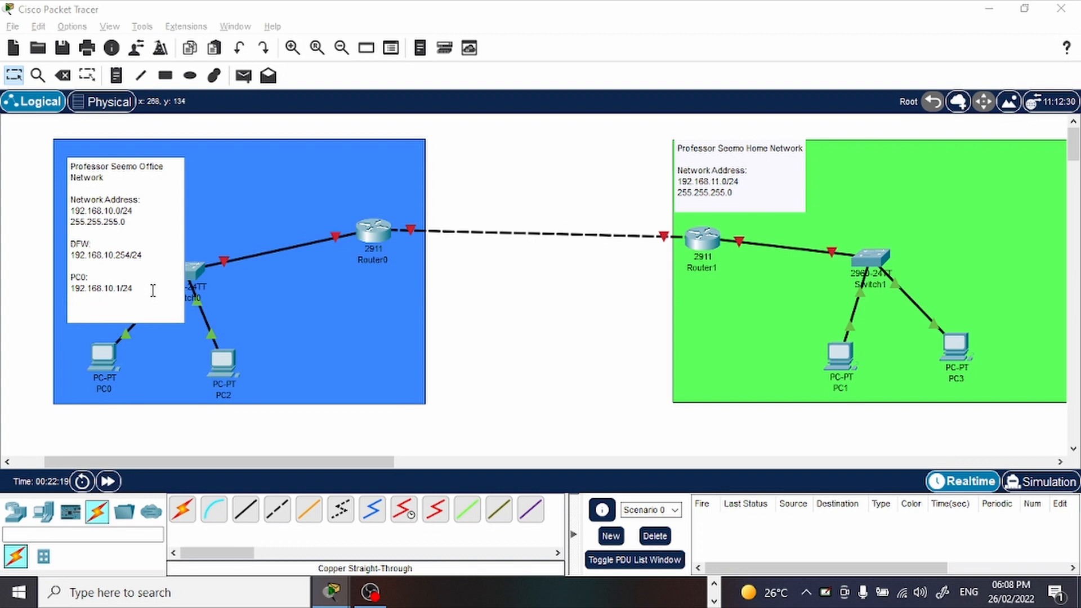
text(PC2:)
key(Return)
text(192)
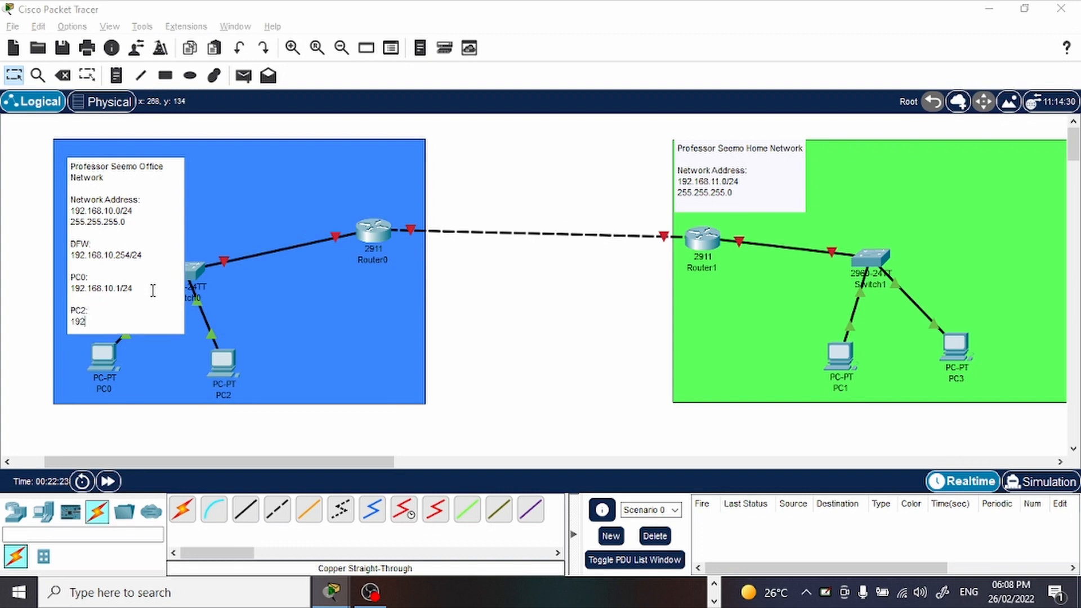
text(.168.10.2/24)
click(212, 261)
Rearrange the Office note and Switch0 within the blue area so the note no longer covers the switch.
click(191, 225)
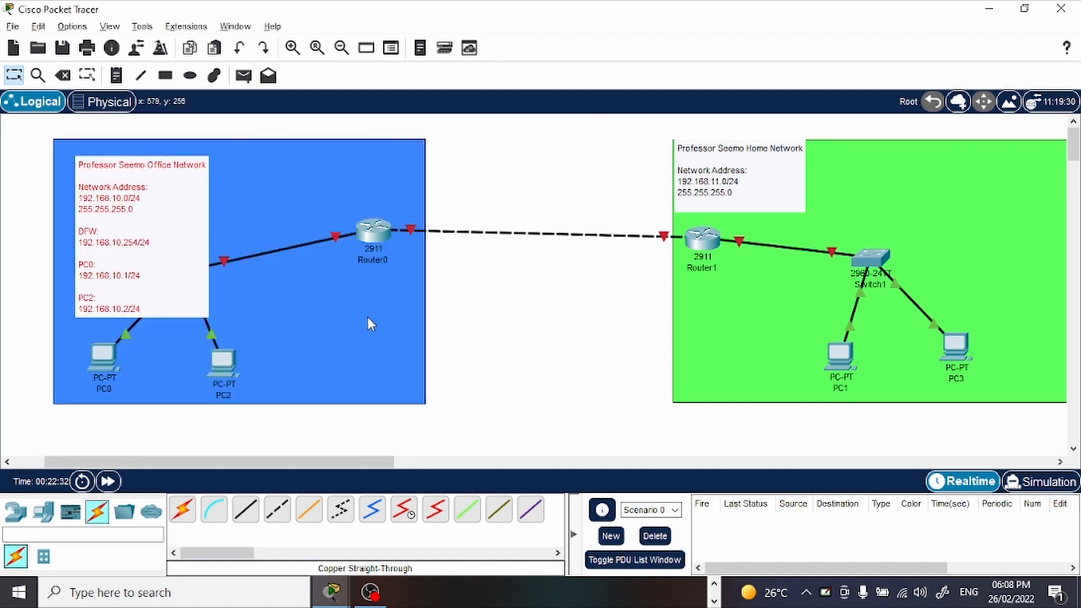
drag(147, 235, 101, 201)
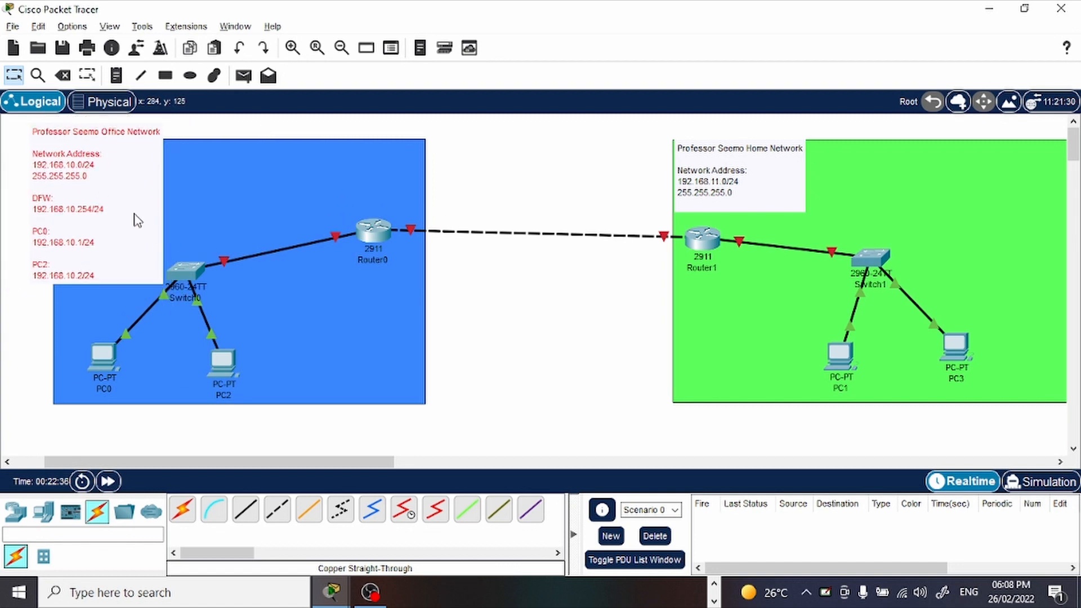
drag(187, 271, 252, 267)
drag(115, 253, 148, 270)
Set PC0's static IPv4 address to 192.168.10.1 with subnet mask 255.255.255.0.
click(114, 345)
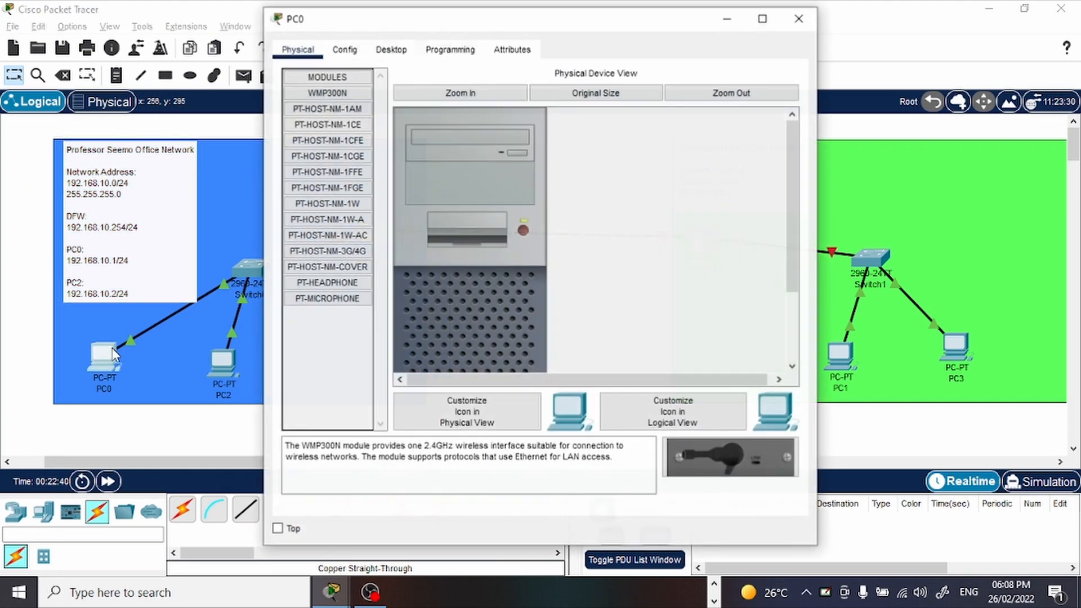
click(403, 54)
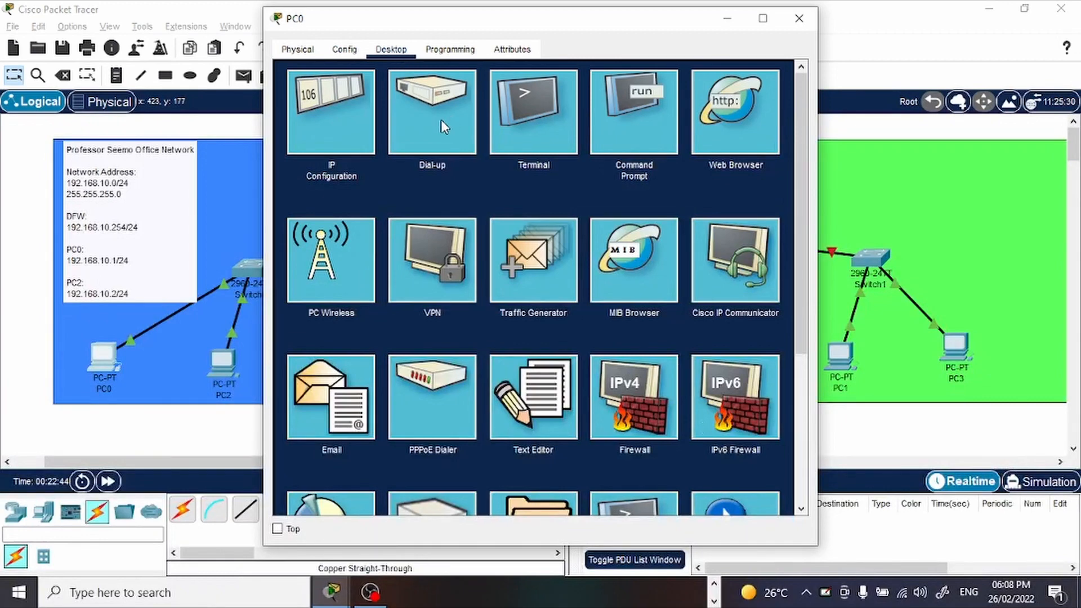
click(327, 128)
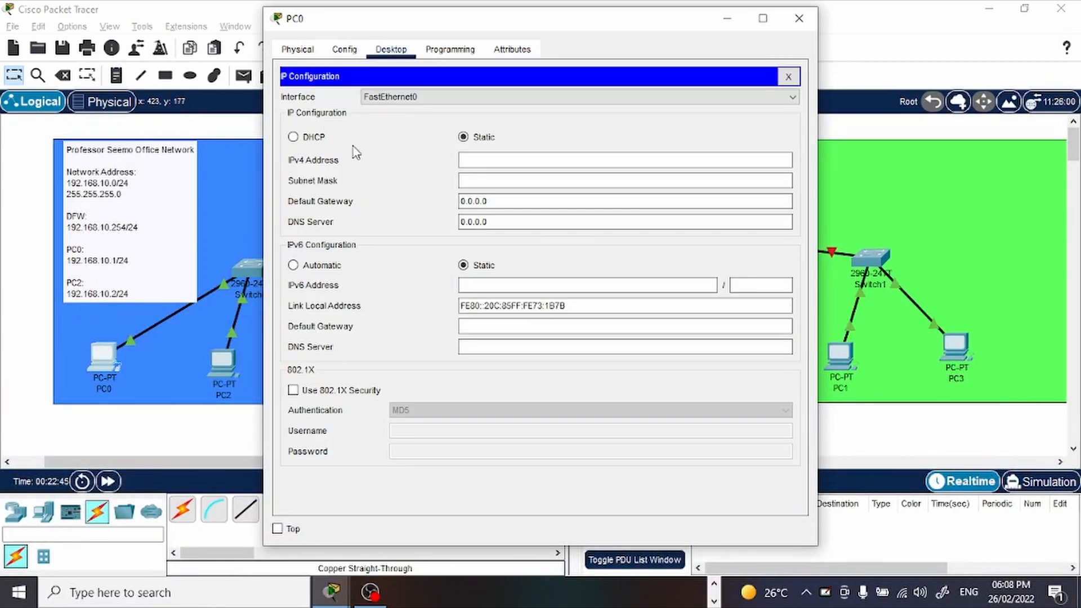
click(484, 163)
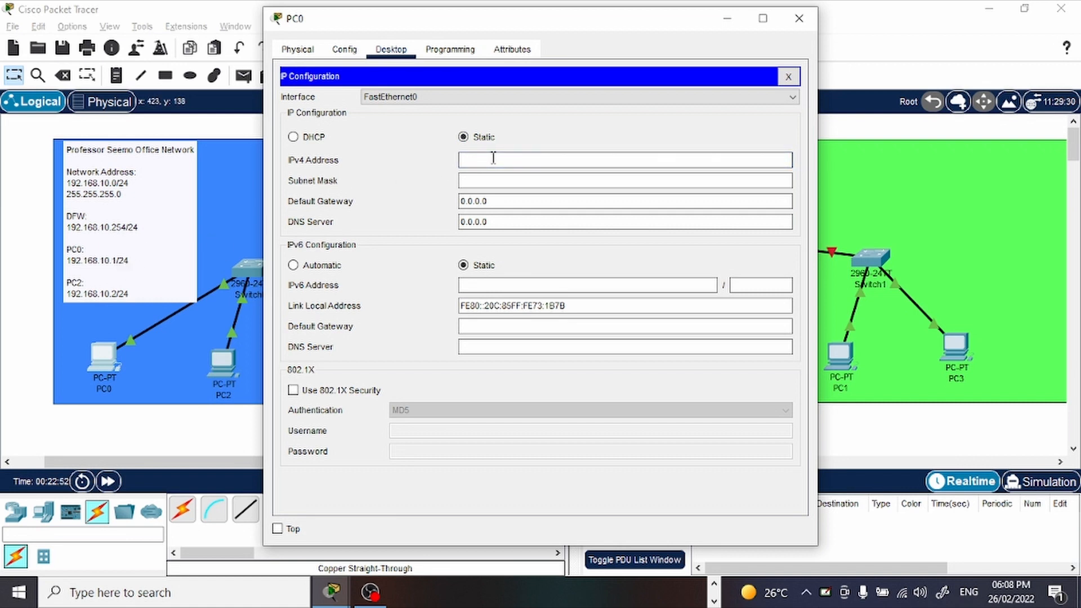
text(192.168.10.1)
drag(529, 179, 453, 184)
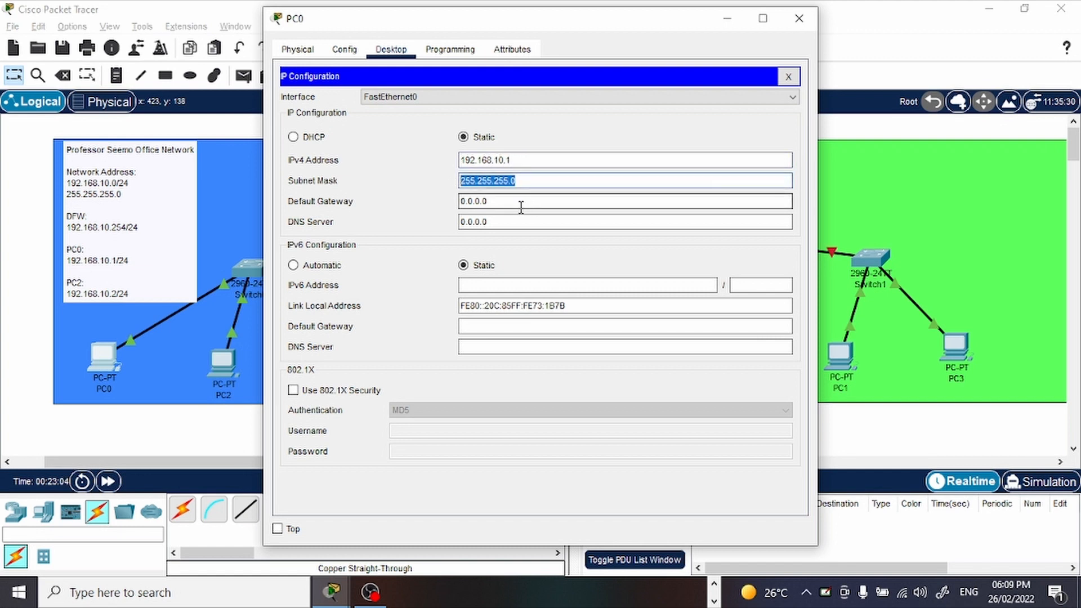
Set PC0's default gateway to 192.168.10.254, copy its IPv4 address and close the PC0 window.
drag(520, 207, 429, 206)
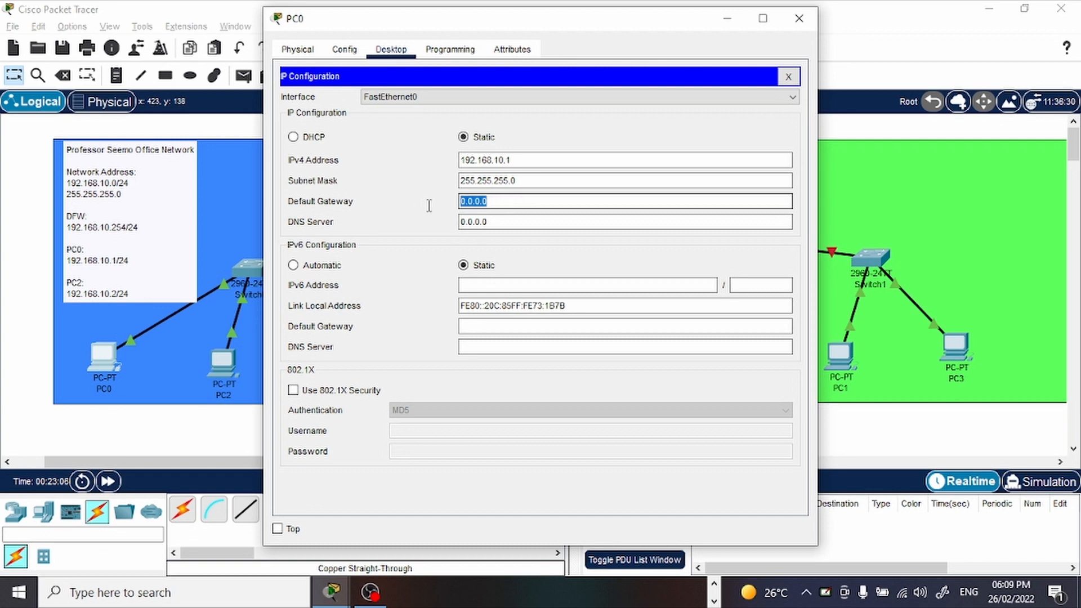
key(BackSpace)
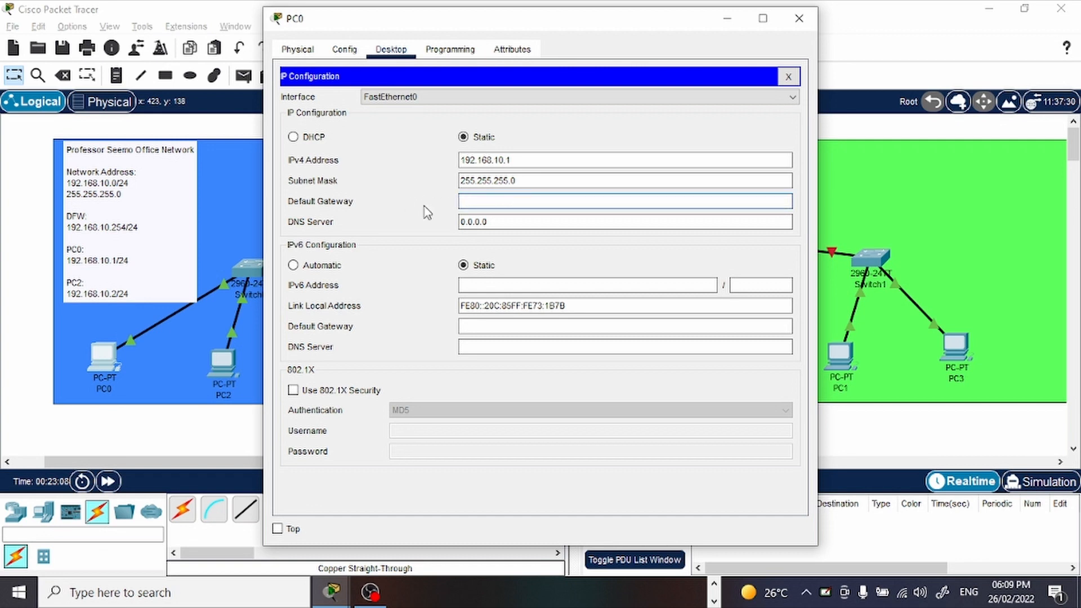
text(192.168.10.254)
drag(523, 161, 420, 164)
key(ctrl+c)
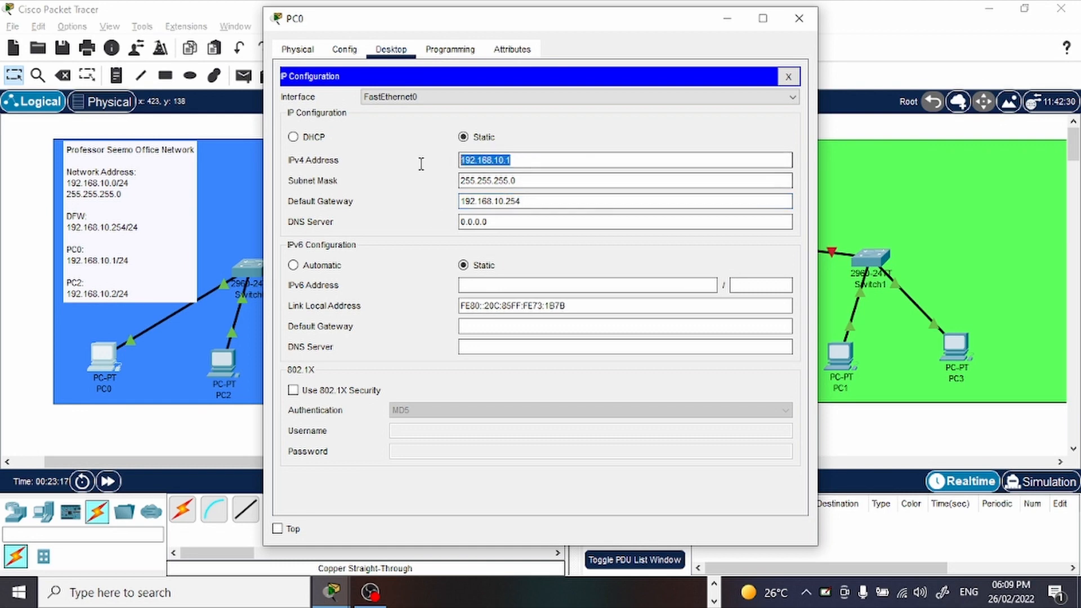
click(799, 18)
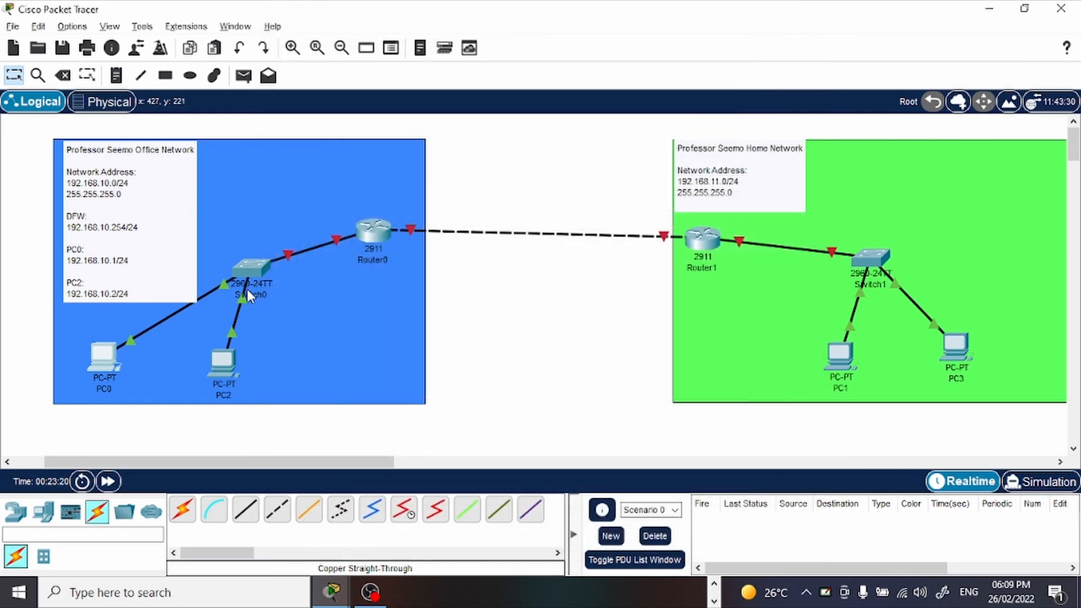
Open PC2's IP Configuration with the IPv4 address ready for entry.
click(233, 362)
click(391, 49)
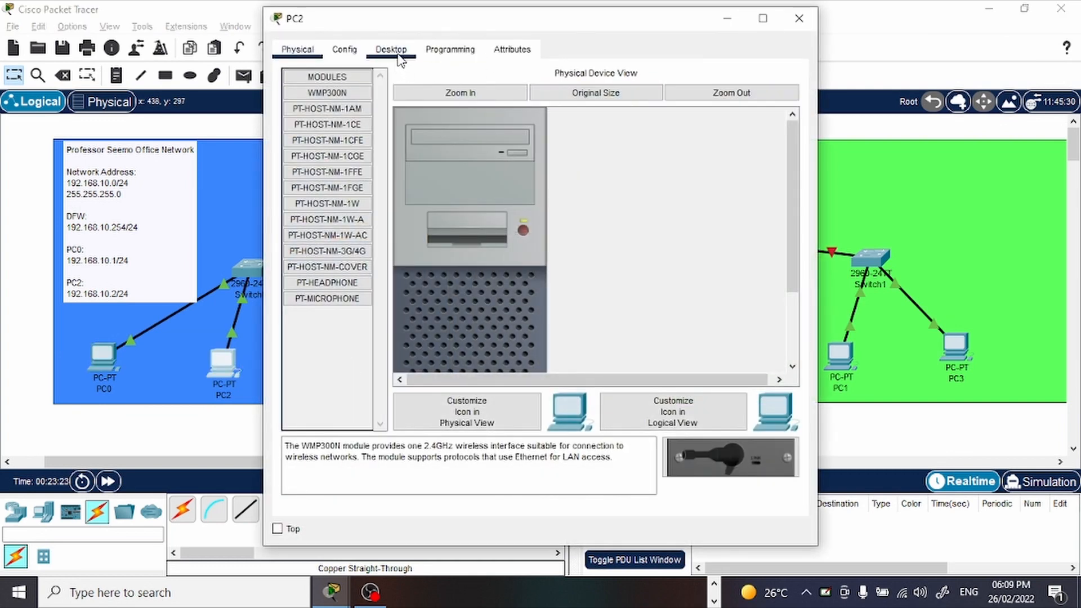
click(333, 119)
click(534, 158)
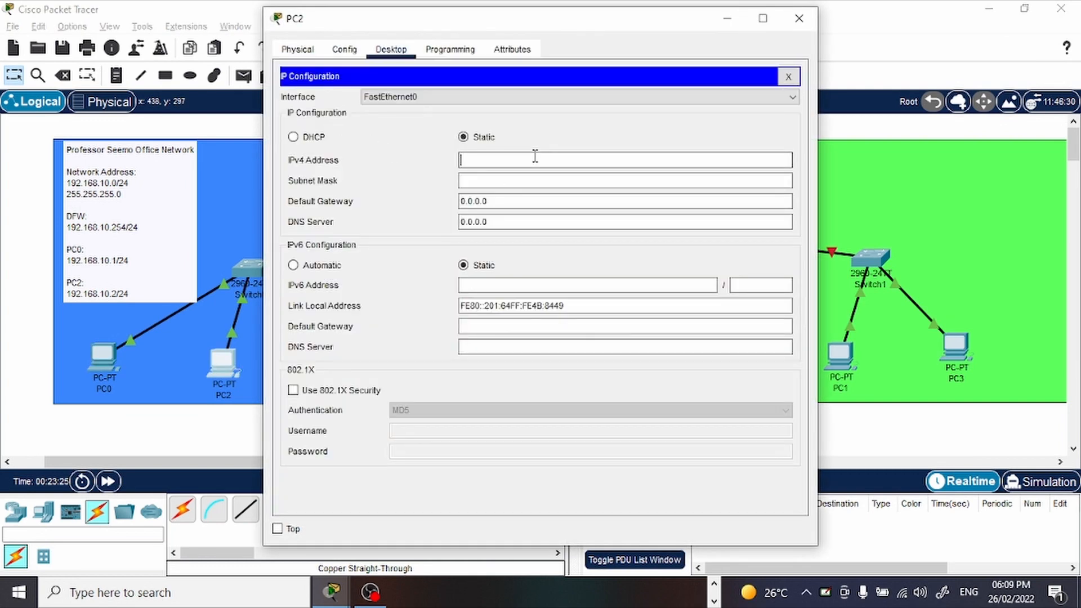
text(192.168.10.1)
key(BackSpace)
text(2\)
key(Return)
click(594, 311)
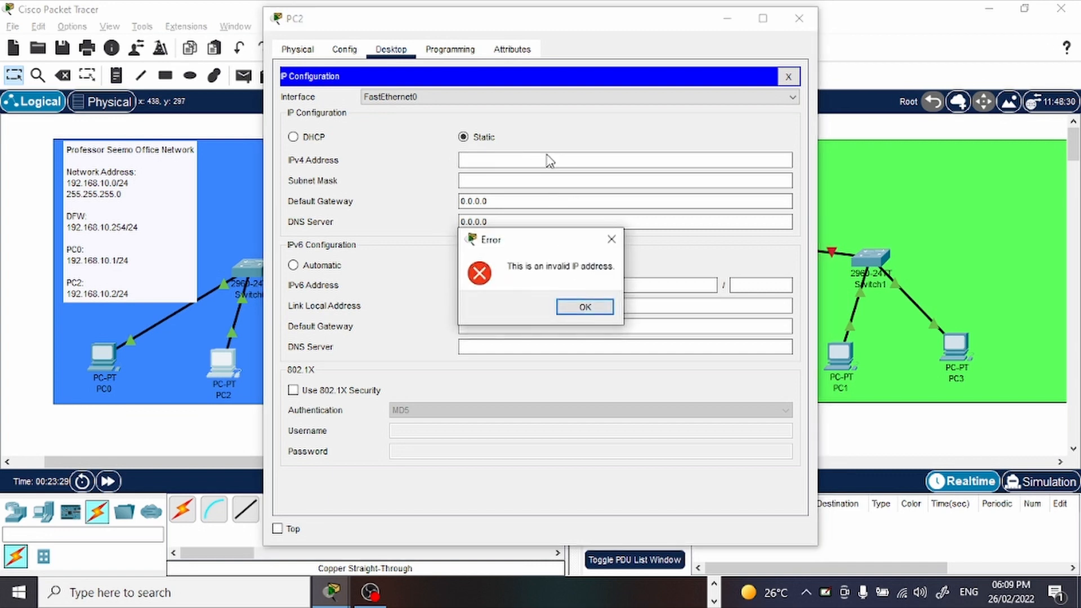
click(611, 239)
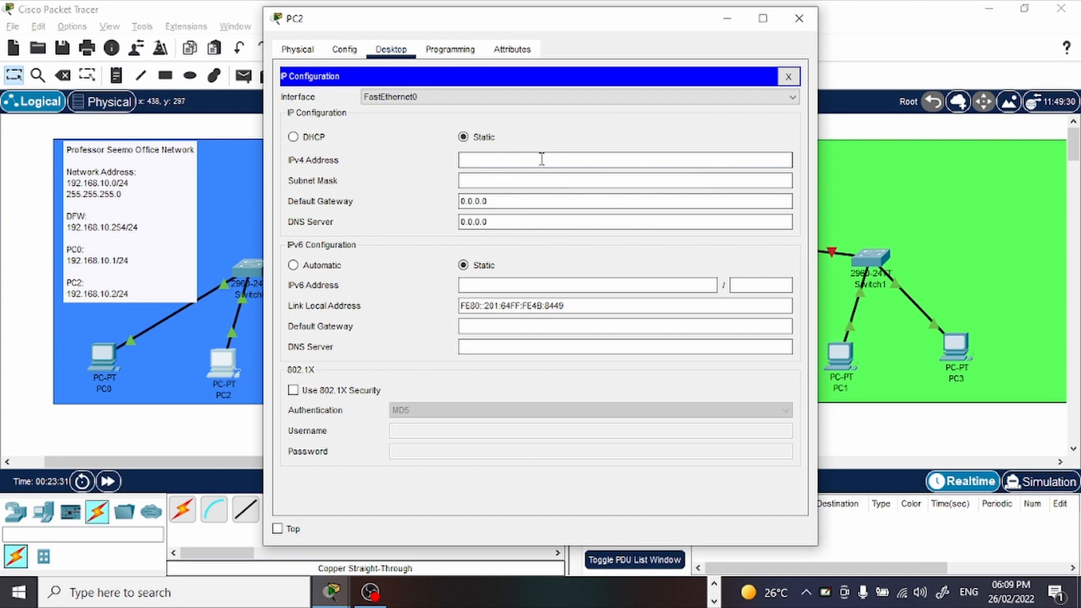
Set PC2's static IPv4 address to 192.168.10.2 with subnet mask 255.255.255.0.
key(ctrl+v)
key(BackSpace)
text(2)
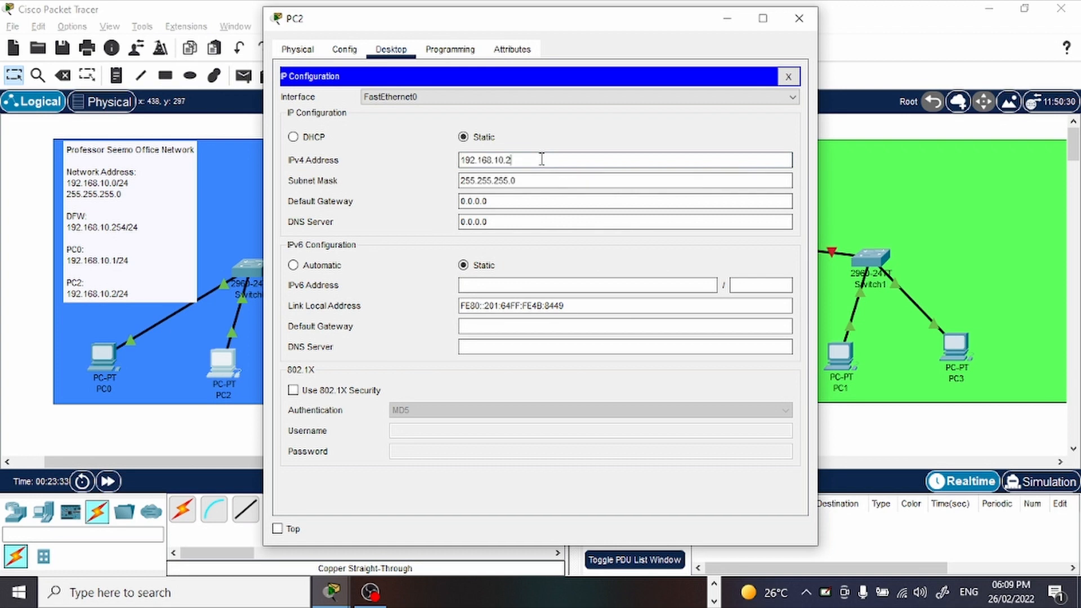
Set PC2's default gateway to 192.168.10.254 and close the PC2 window.
click(517, 201)
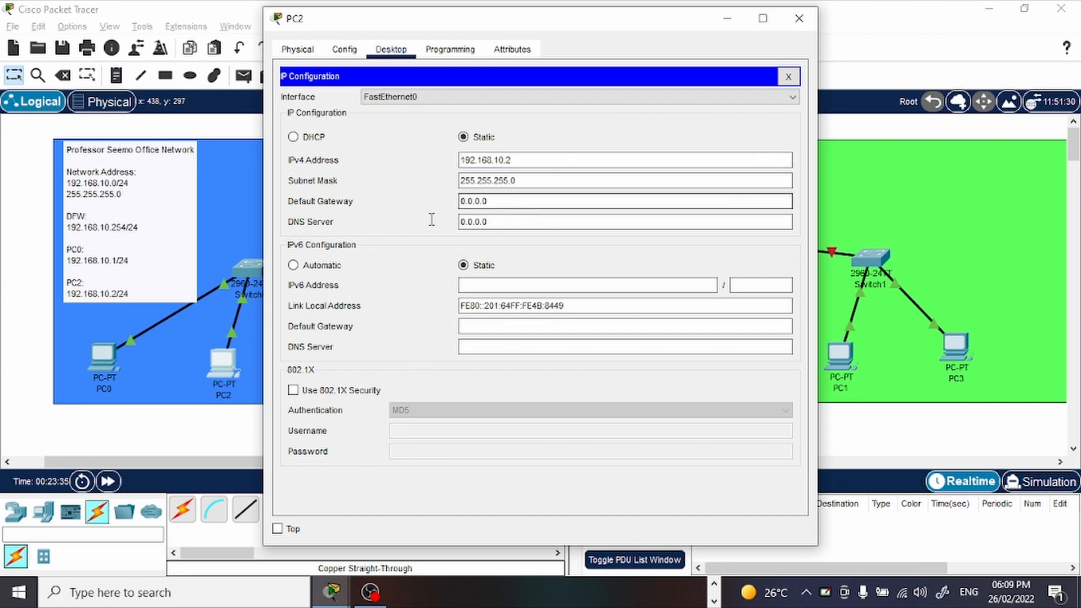
double_click(542, 199)
text(1)
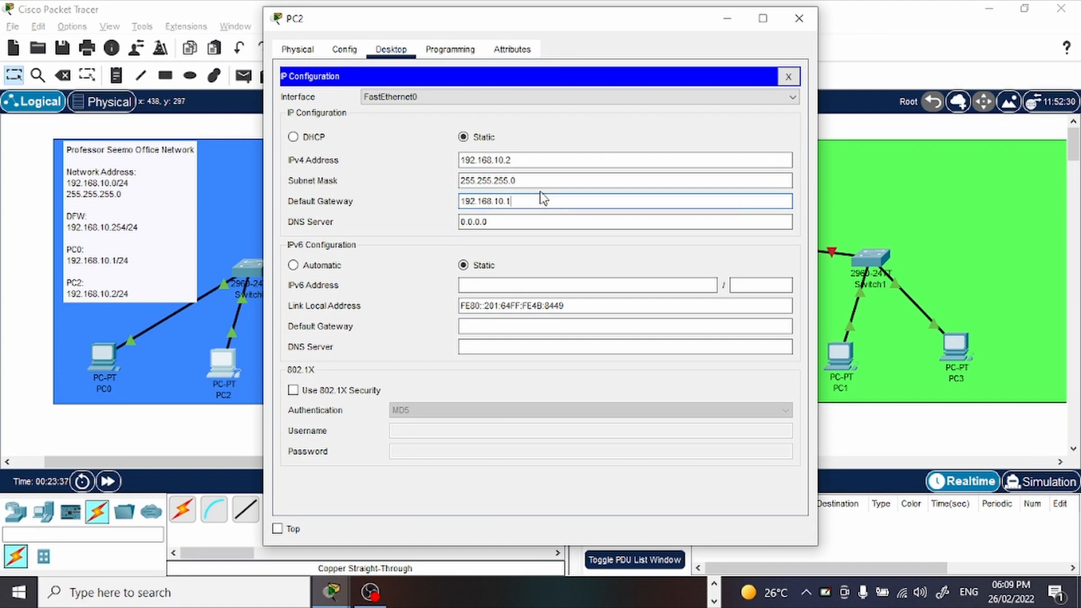
text(92.168.10.254)
click(799, 18)
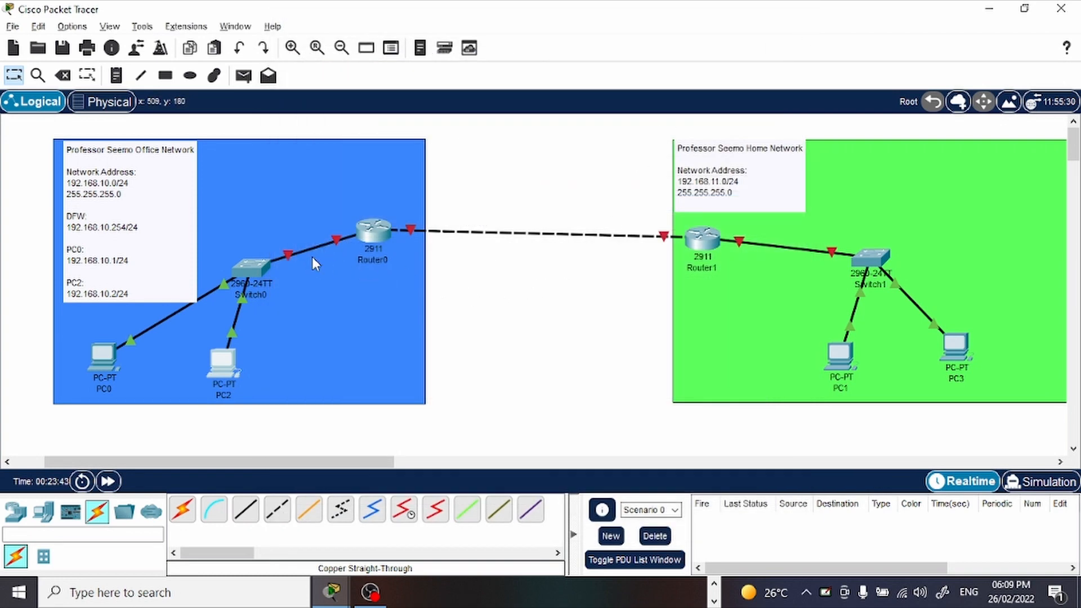
Open Router0's command line and enter configuration mode for interface g0/0.
click(372, 231)
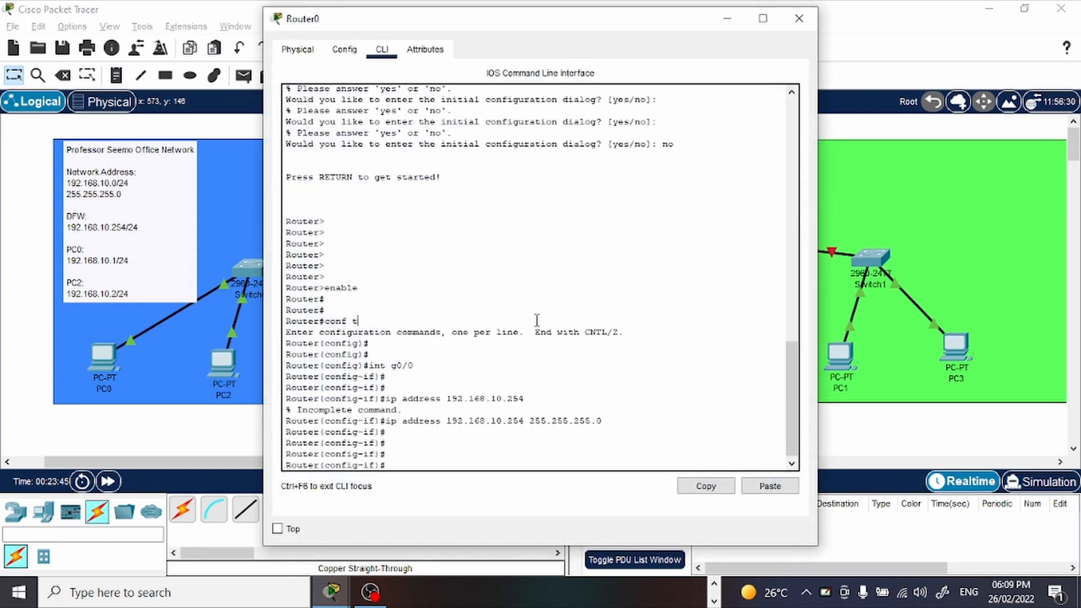
click(536, 320)
key(Return)
key(Return)
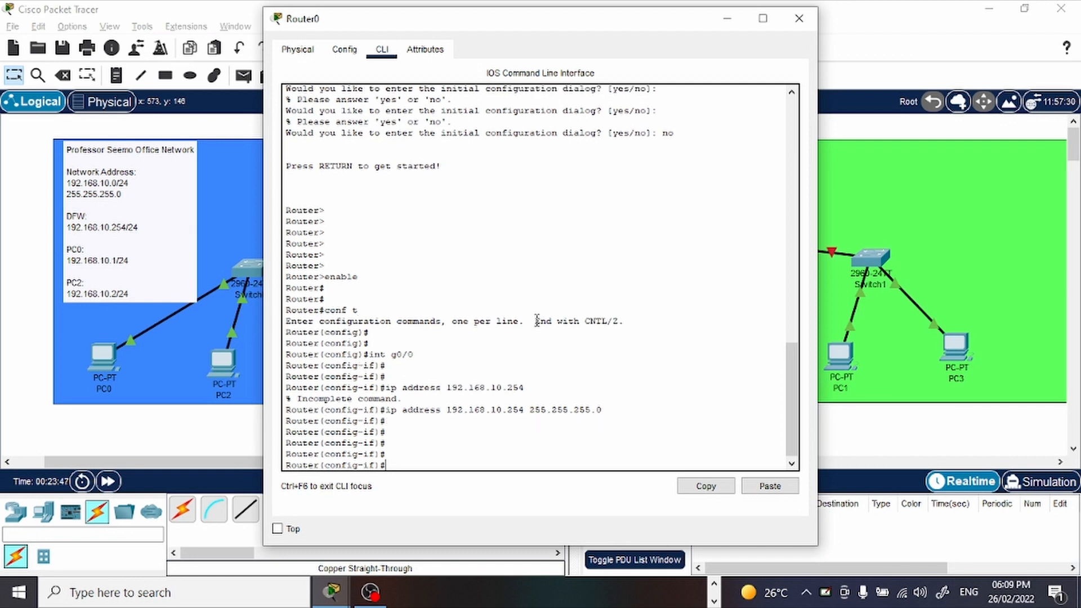
text(int)
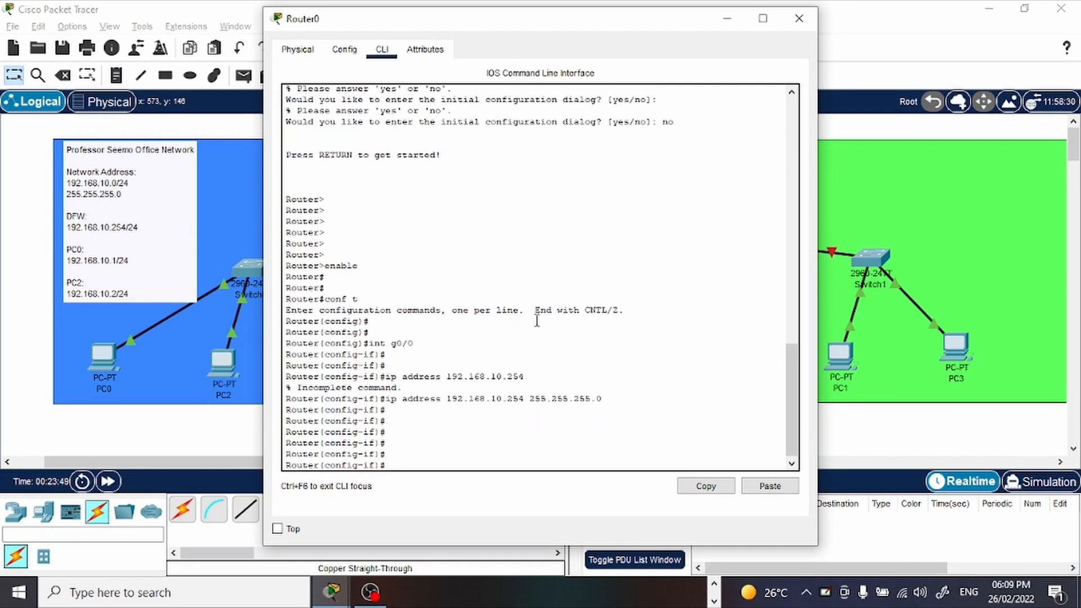
text( g0/0)
key(Return)
key(Return)
Bring up Router0's g0/0 interface with no shutdown and close the router window.
text(no)
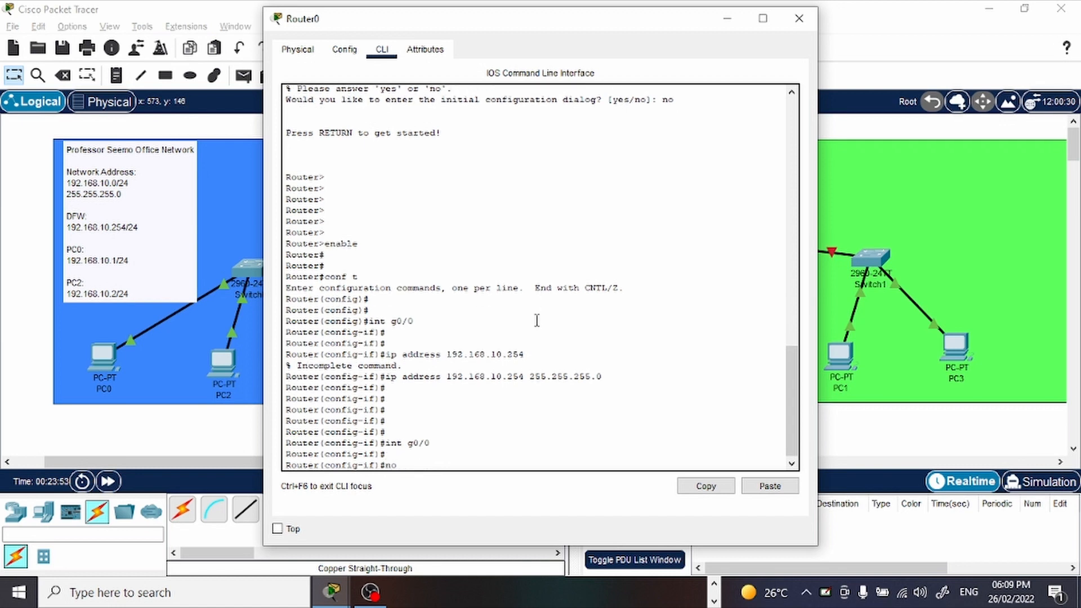
text( shutdown)
key(Return)
key(Return)
key(Return)
key(Return)
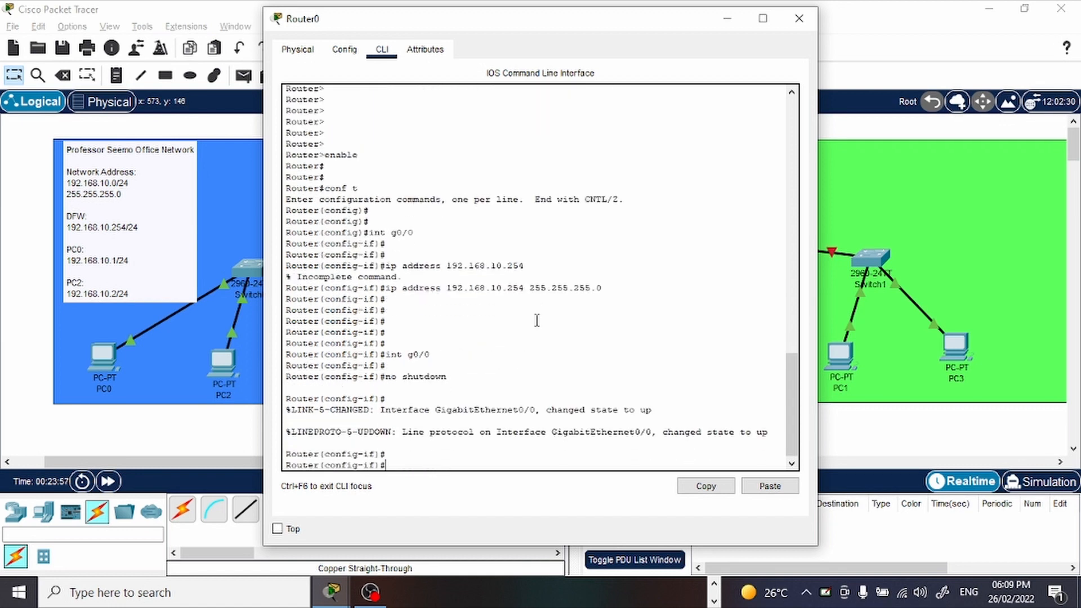
key(alt+F4)
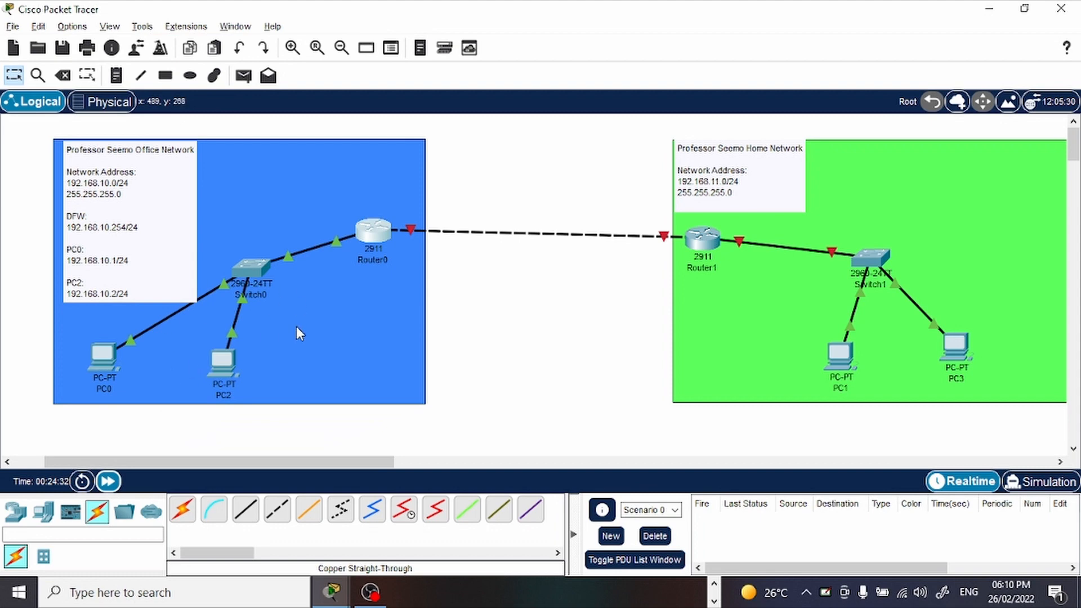
Ping the gateway 192.168.10.254 from PC2's Command Prompt, check the replies and minimize the PC2 window.
click(230, 365)
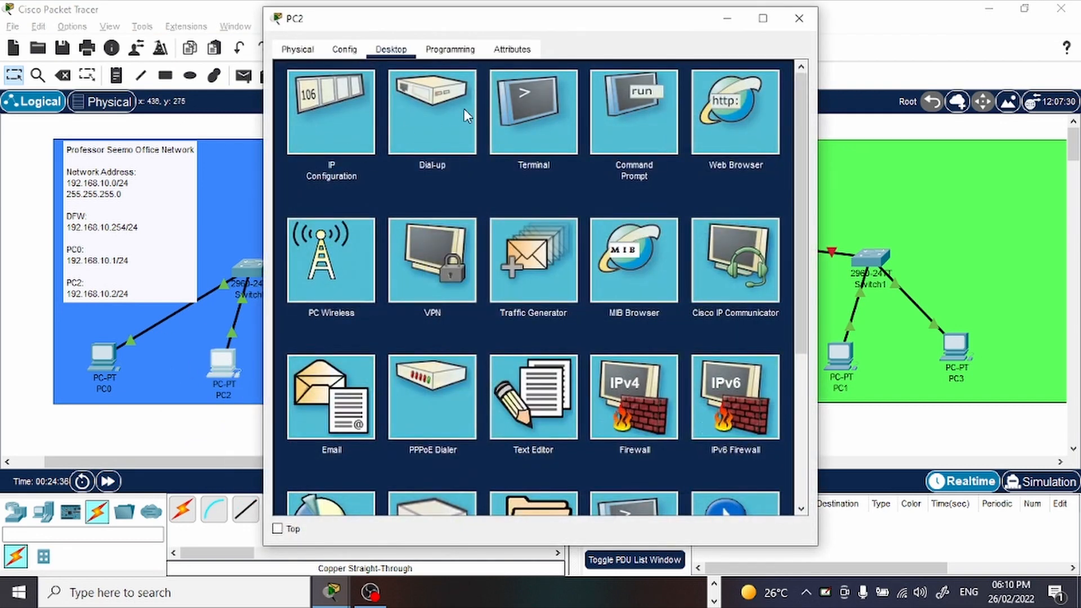
click(636, 132)
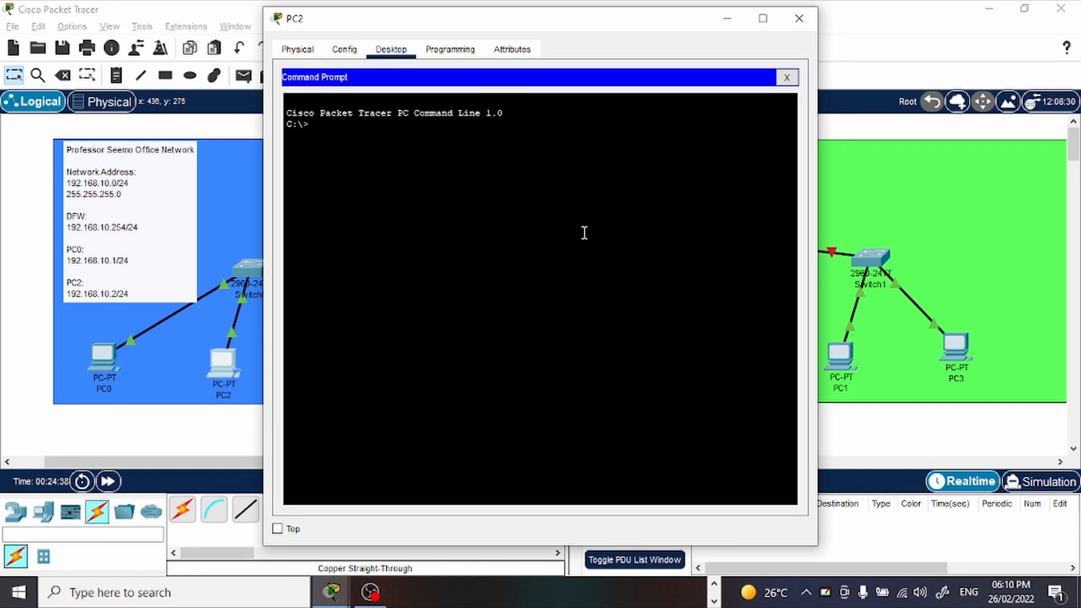
text(ping 192.168.10.254)
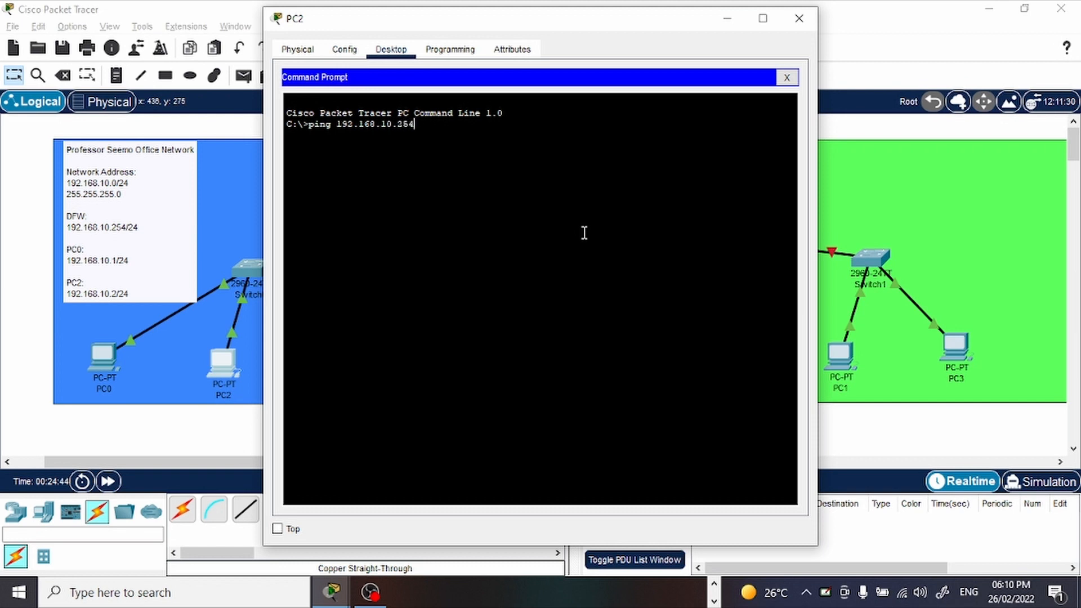
key(Return)
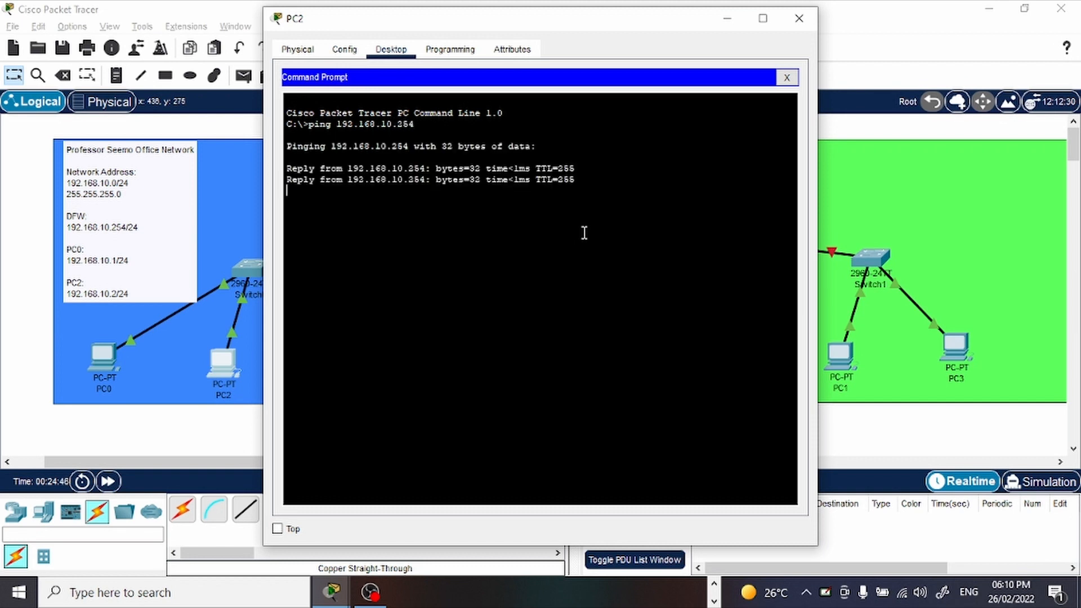
drag(574, 221, 423, 169)
click(436, 260)
click(725, 19)
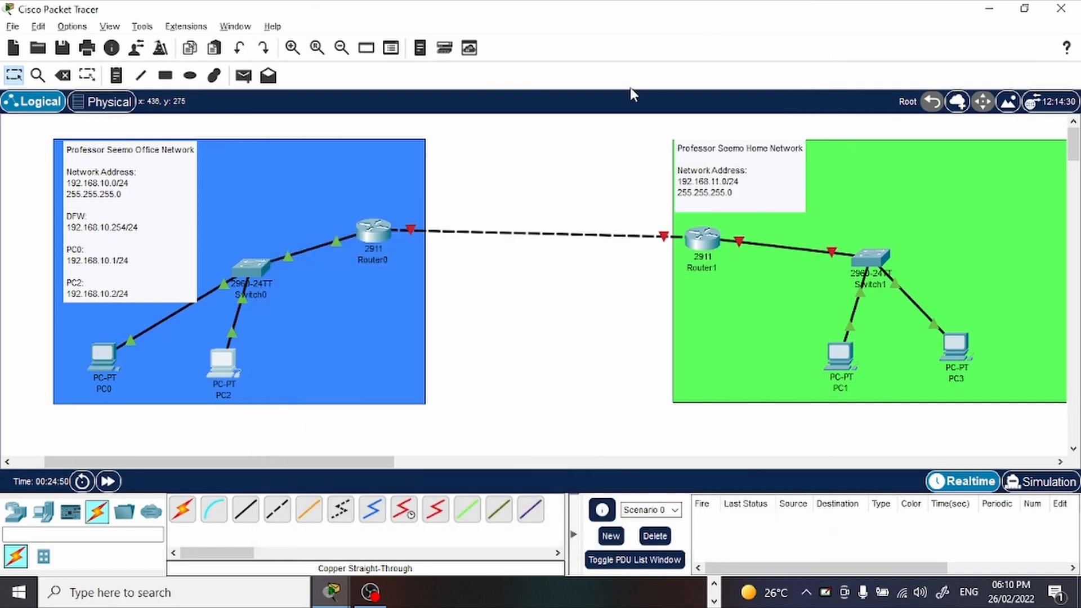
Return to Router0's command line and leave configuration mode with end.
click(367, 234)
text(end)
key(Return)
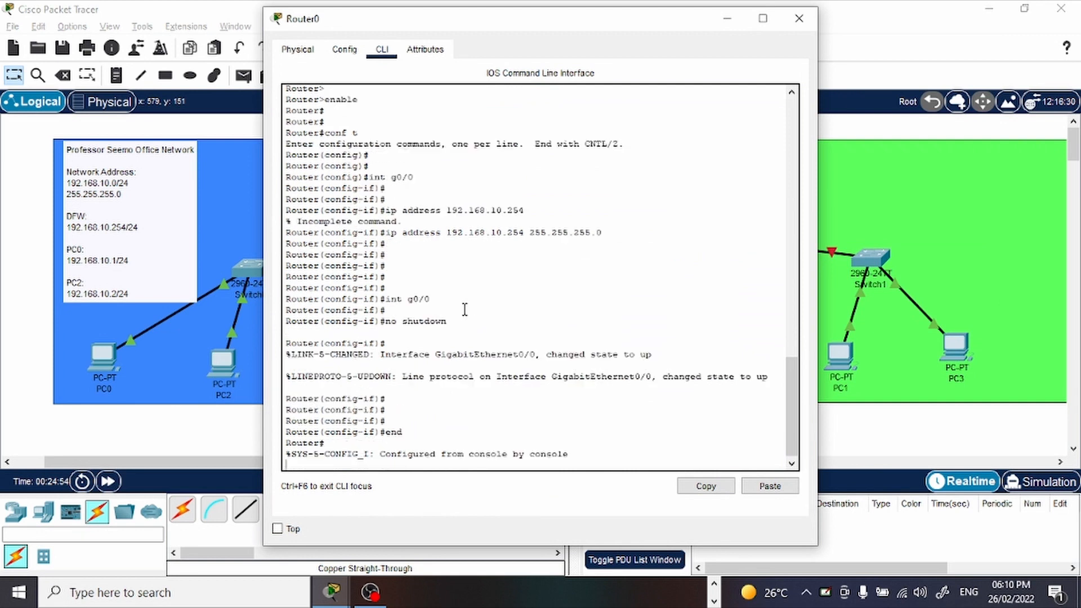
key(Return)
key(Return)
key(Return)
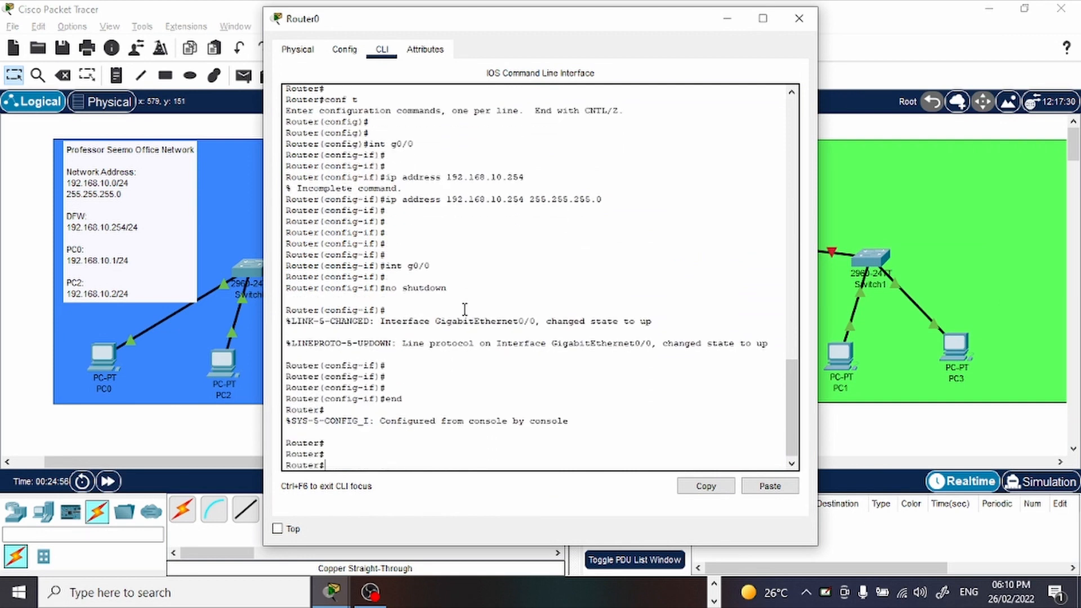
Ping PC0 at 192.168.10.1 from Router0.
text(ping)
text( 12)
text(92.168)
text(.)
text(10.)
text(1)
key(Return)
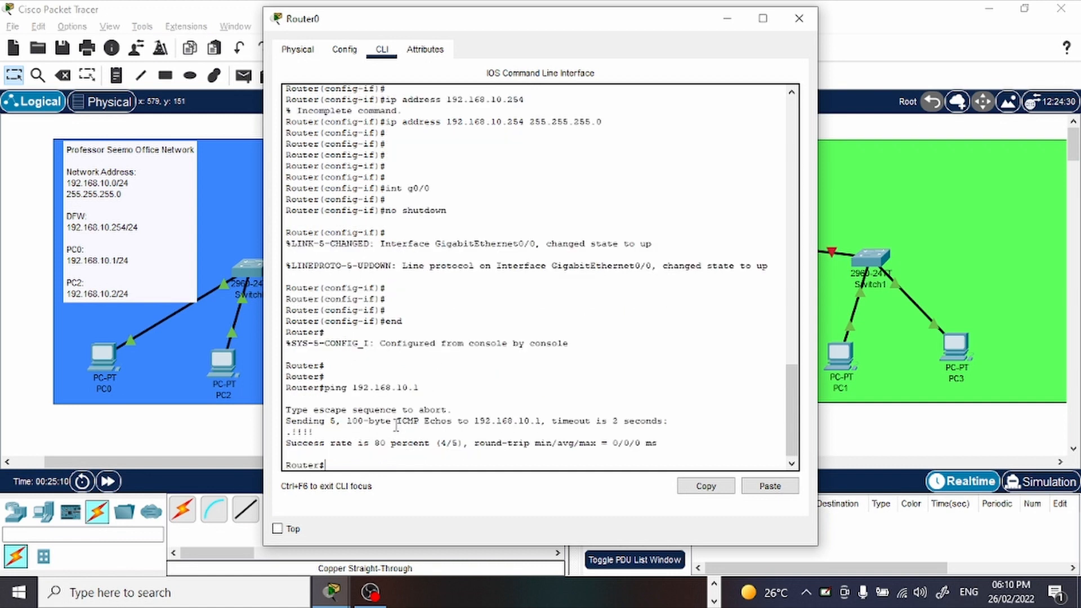
Examine the ping result, repeat the ping to 192.168.10.1 for comparison and minimize the Router0 window.
drag(299, 429, 292, 431)
click(320, 432)
drag(292, 432, 313, 431)
click(398, 454)
key(Up)
key(Return)
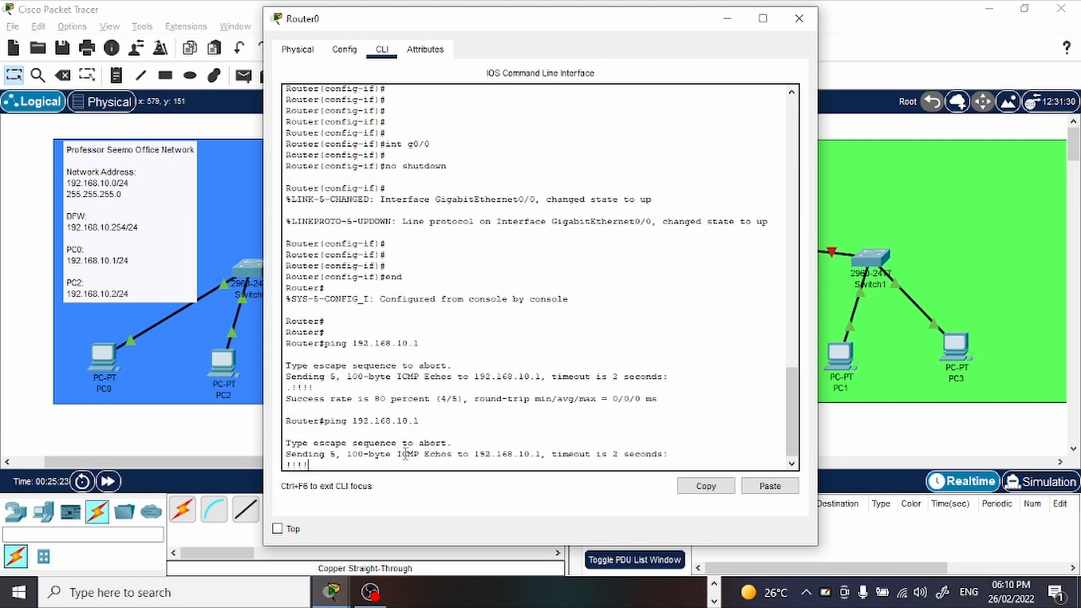
drag(313, 432, 286, 422)
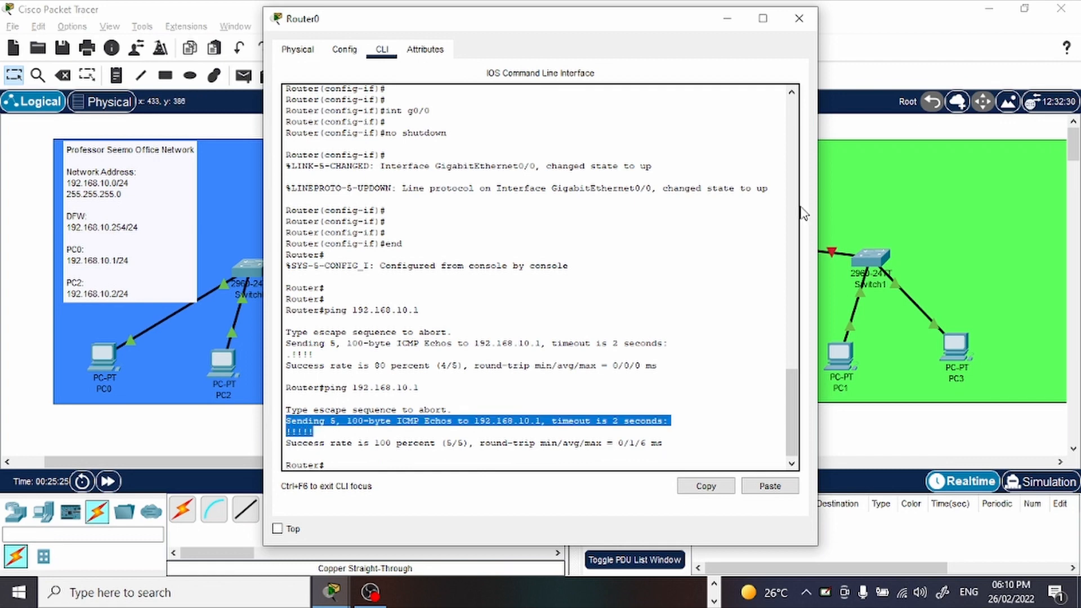
click(735, 28)
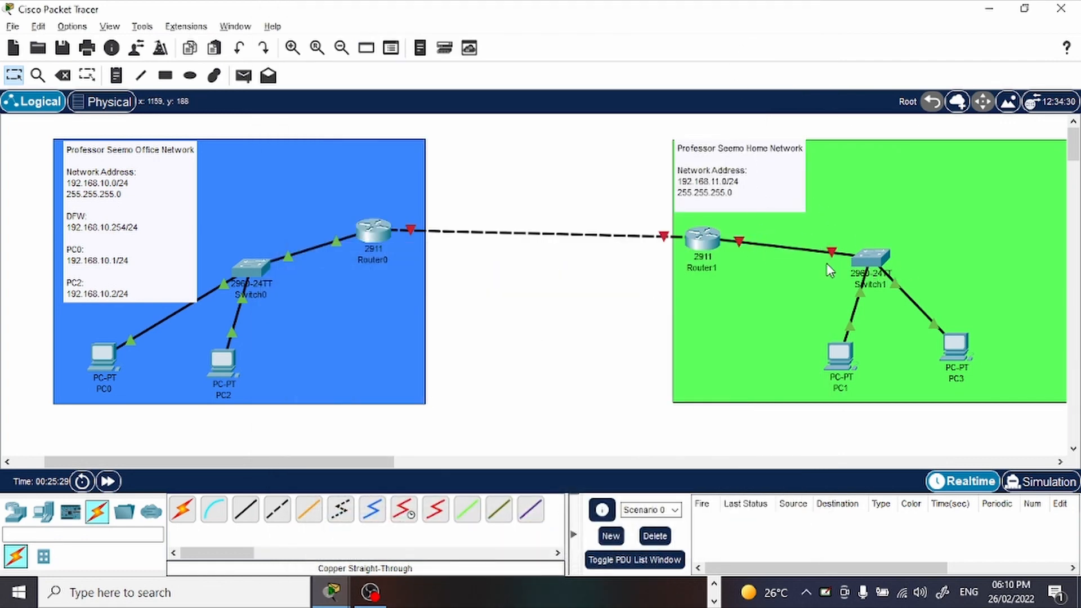
Move the Home Network note to the upper-right corner of the green area.
click(860, 283)
click(627, 383)
drag(741, 190, 999, 187)
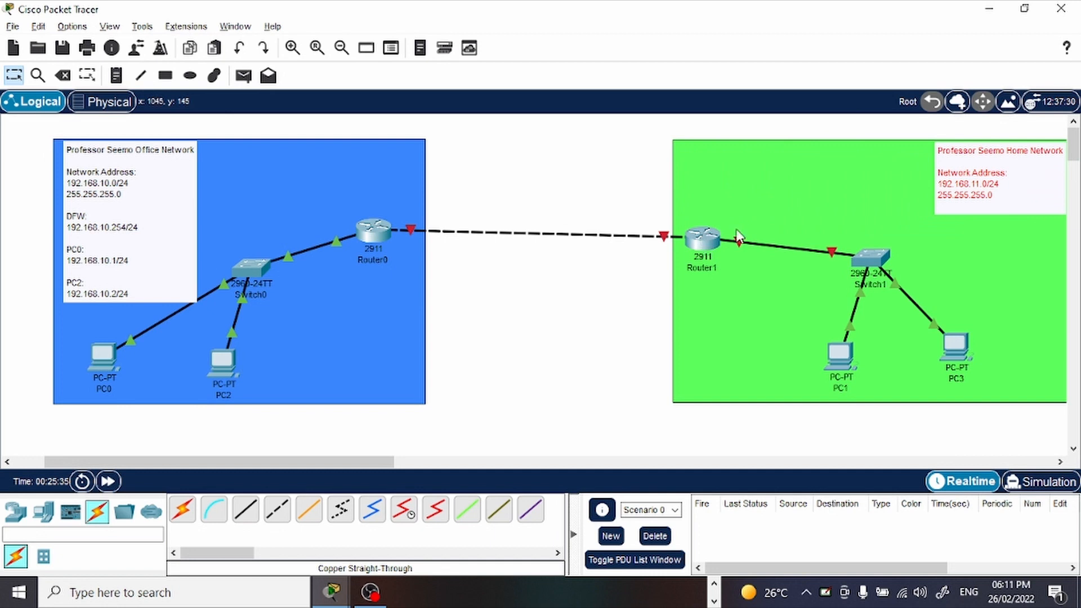
Add a "DGW:" heading below the subnet mask in the Home Network note, separated by a blank line.
double_click(1008, 198)
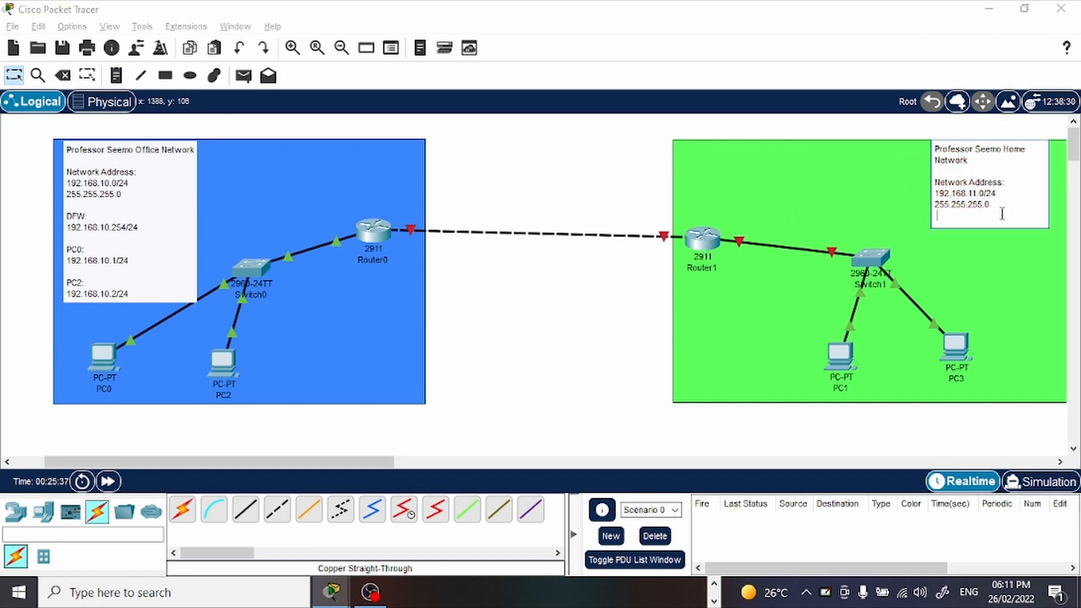
click(987, 206)
key(Return)
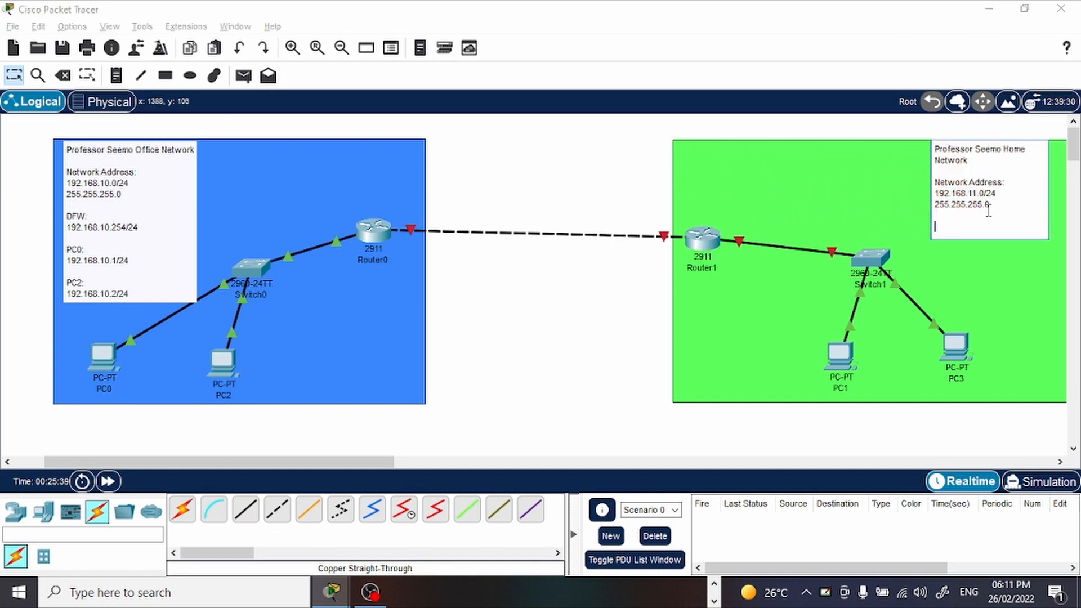
text(DGQ)
key(BackSpace)
text(W:)
key(Return)
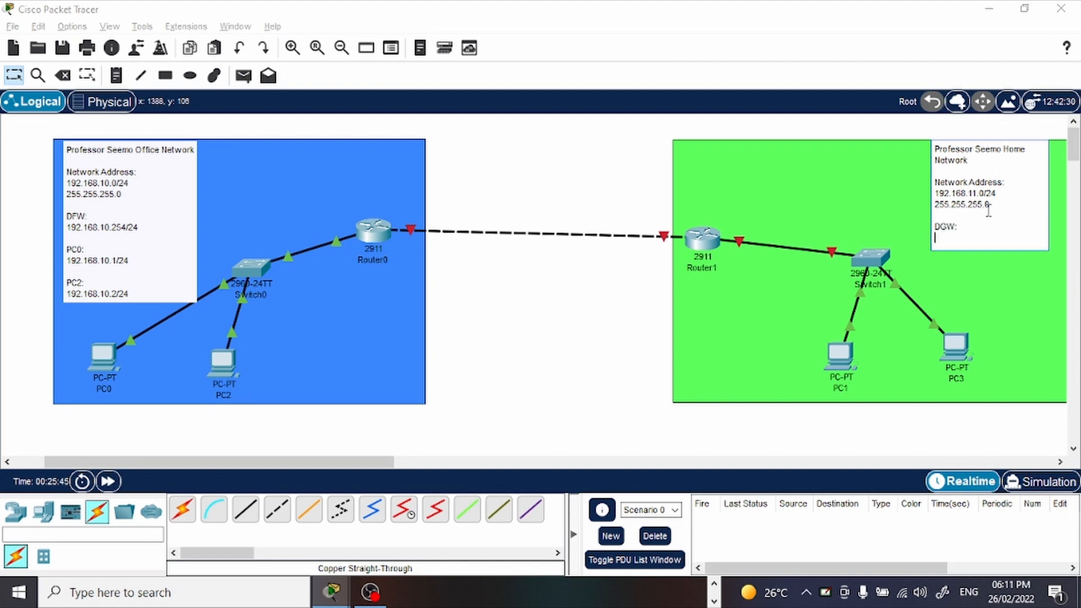
Enter 192.168.11.254/24 under the DGW heading in the Home Network note, followed by a blank line.
text(192)
text(.18)
text(68)
text(.11)
text(.254)
text(/24)
key(Return)
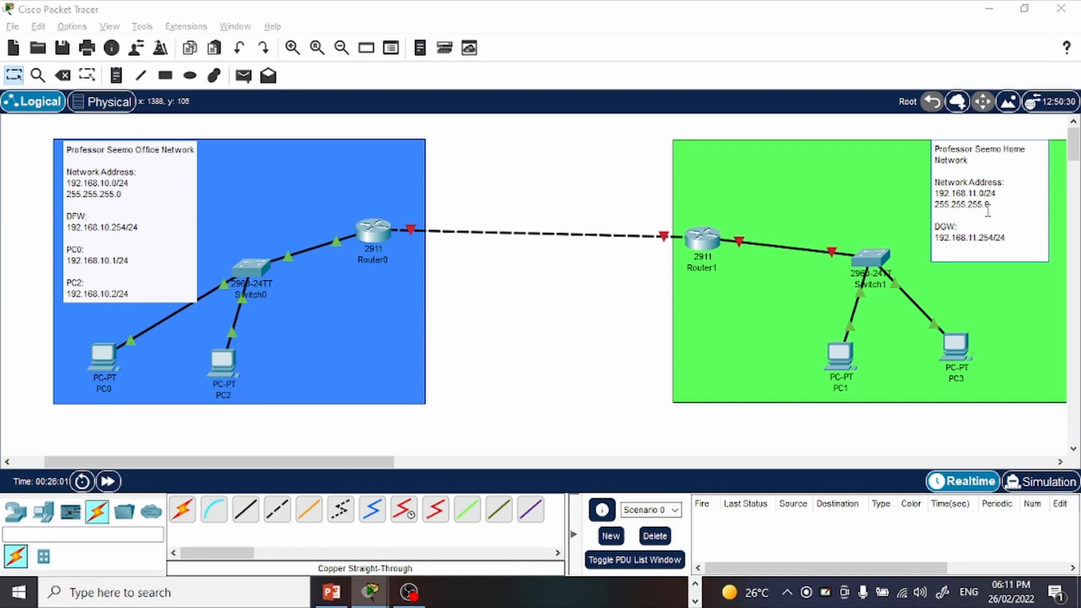
key(Return)
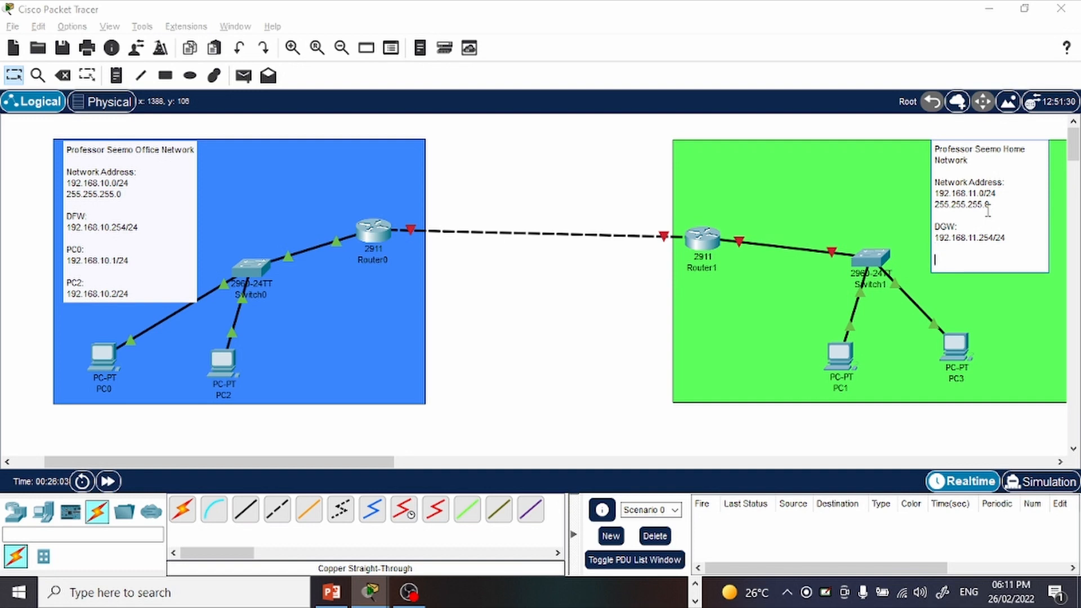
Add a "PC1:" entry with the address 192.168.11.1/24 to the Home Network note.
text(PC1:)
key(Return)
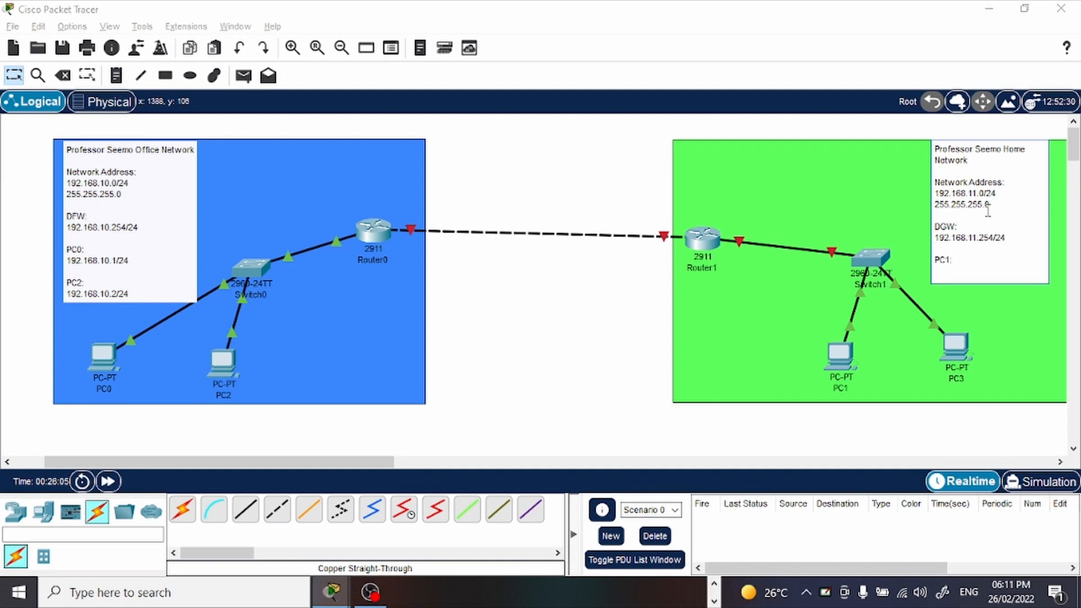
text(192.168.11.1/24)
key(Return)
Add a "PC3:" entry with the address 192.168.11.2/24 to the Home Network note.
key(Return)
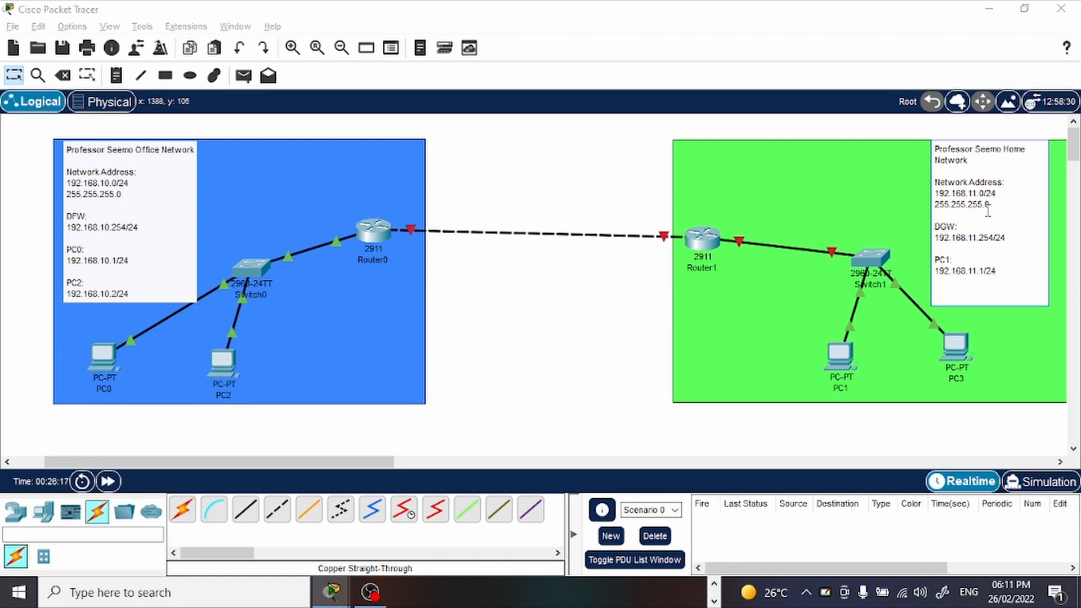
text(PC3:)
key(Return)
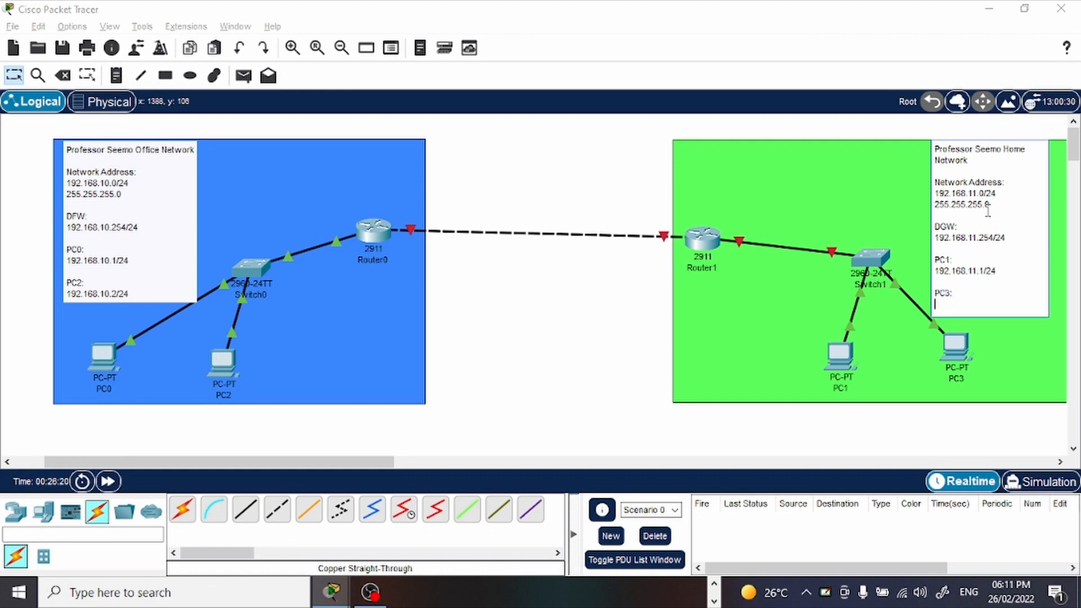
text(192.168.11.2/24)
Extend the gateway heading in the Home Network note to "DGW - G0/0:".
click(957, 228)
text(- G0/1)
text(0)
Copy the "DGW - G0/0:" heading over the DFW heading in the Office Network note, keeping a blank line above it.
drag(983, 226, 931, 227)
key(ctrl+c)
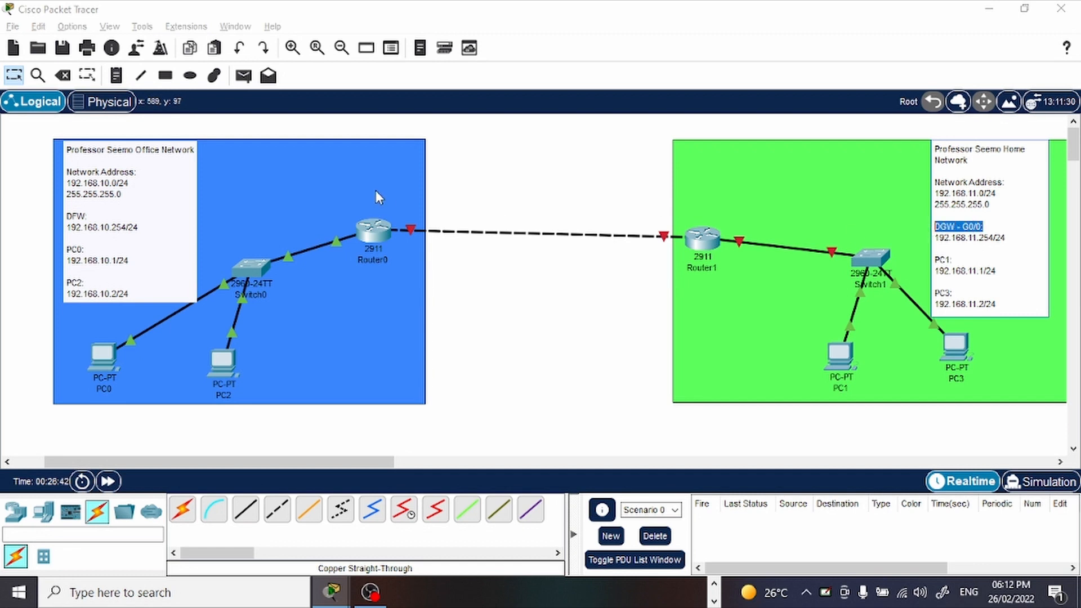
click(85, 220)
drag(90, 222, 63, 216)
key(ctrl+v)
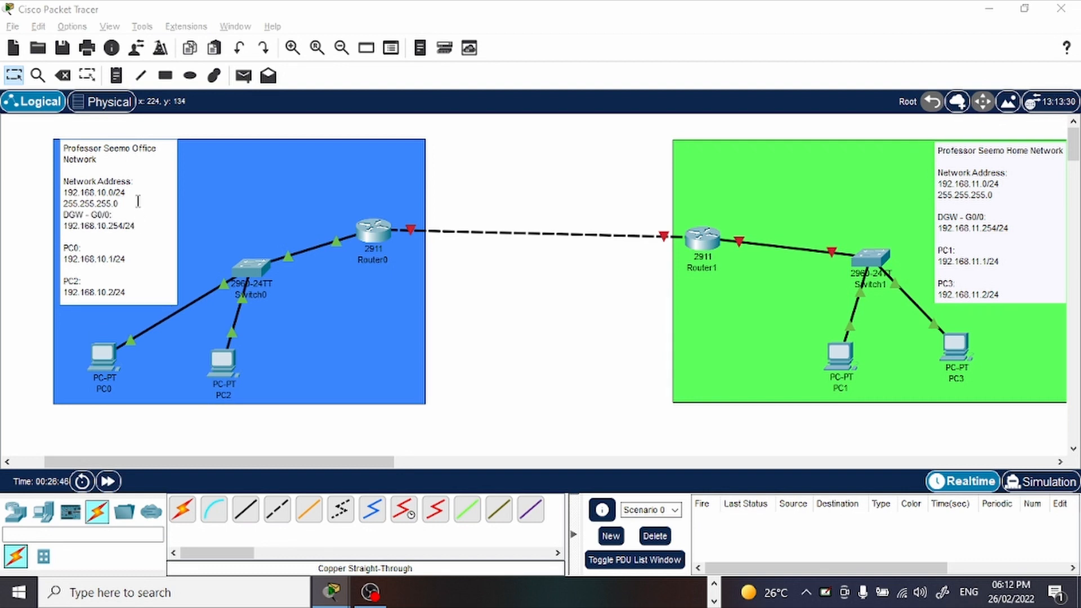
click(138, 201)
key(Return)
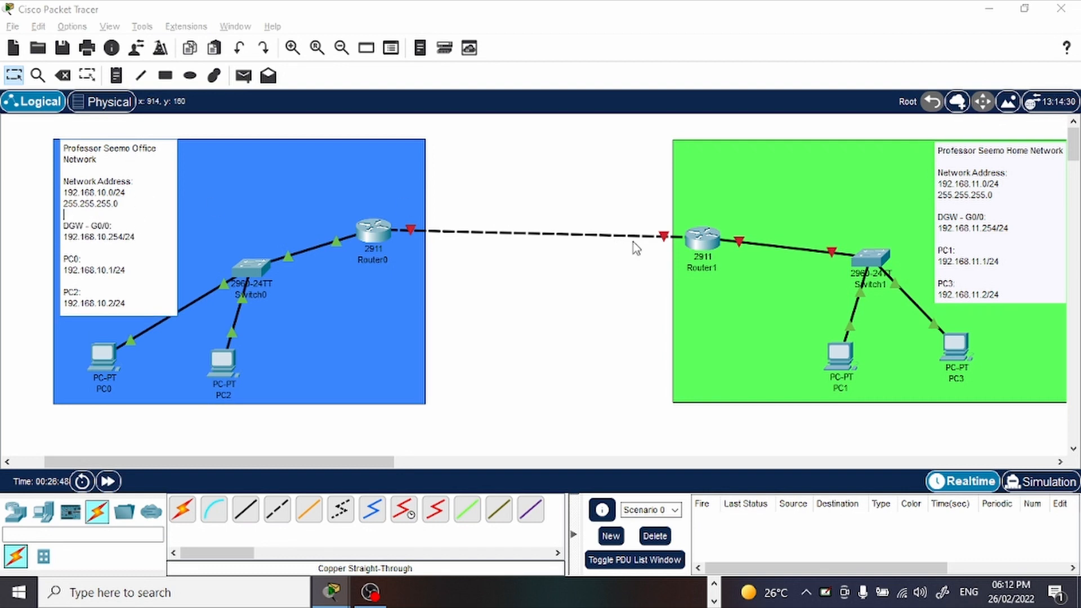
Open Router1's command line, move its window clear of the Home network and decline the initial configuration dialog.
click(701, 239)
click(381, 49)
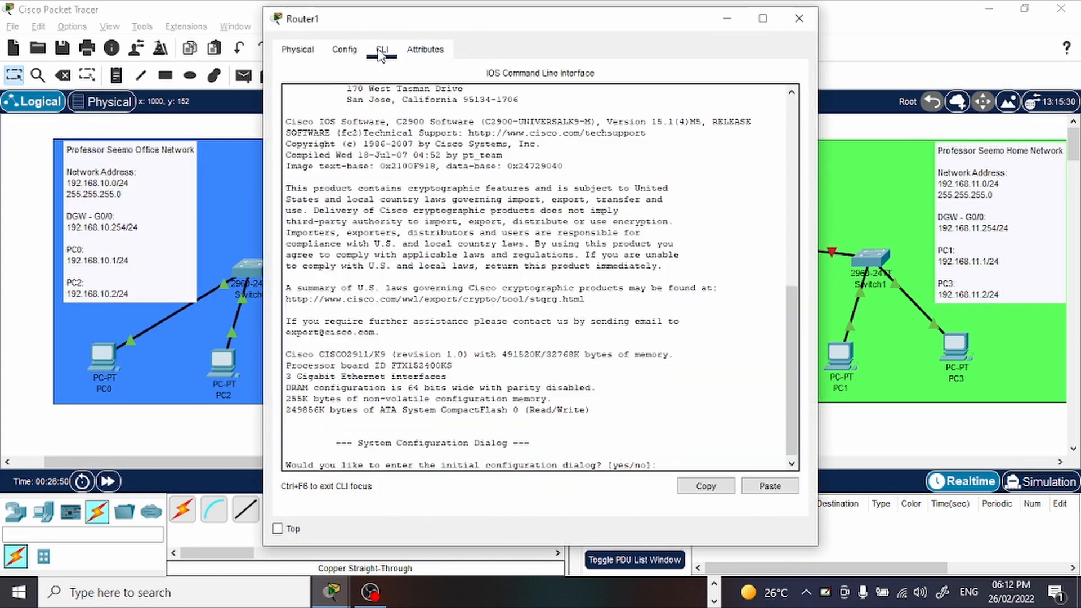
drag(428, 19, 261, 27)
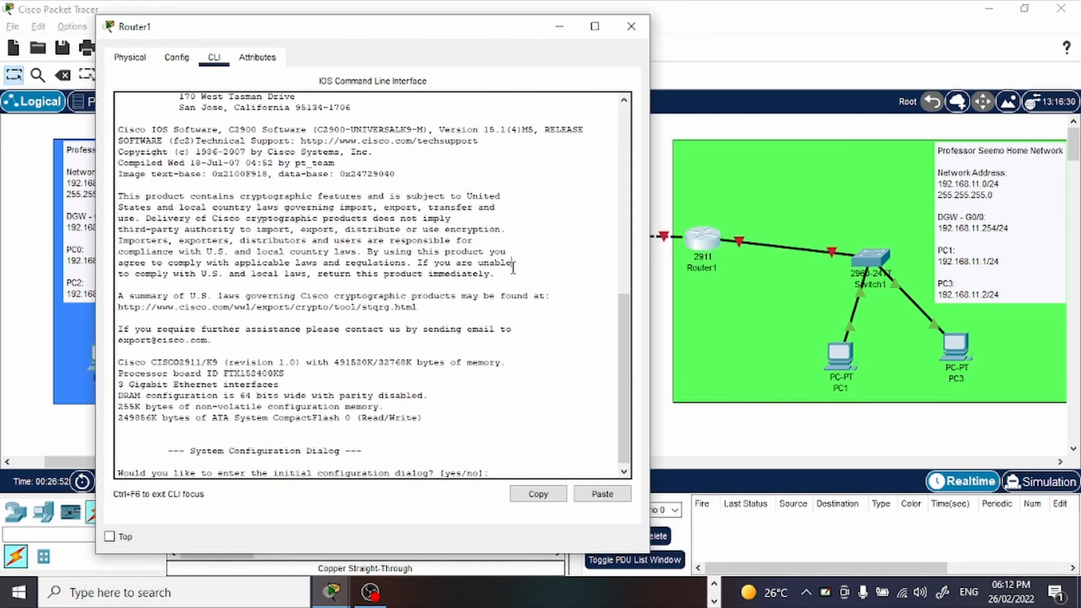
key(Return)
key(Return)
text(NO)
key(Return)
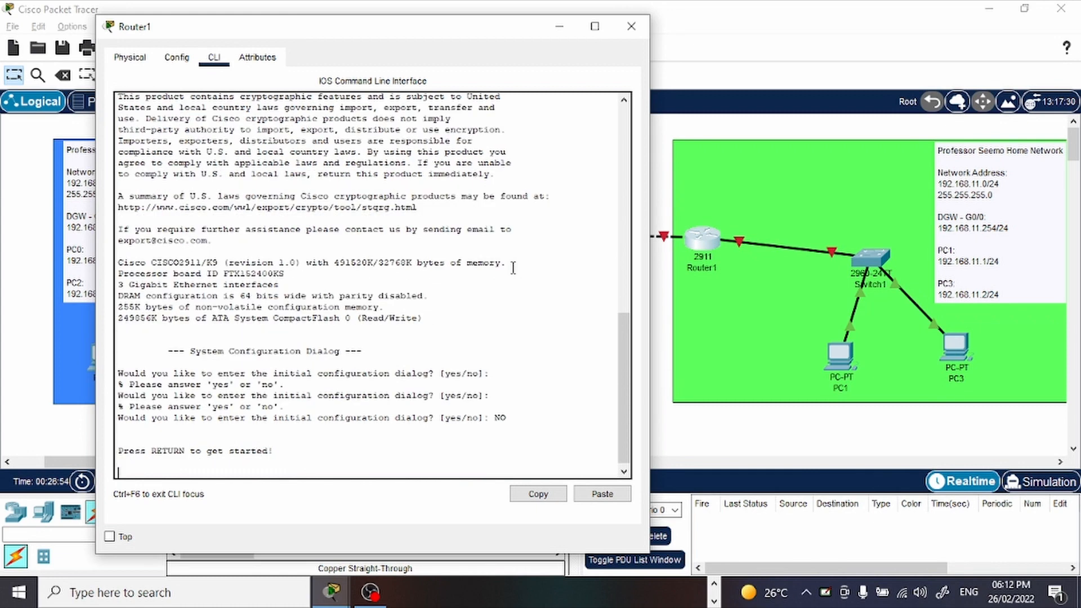
key(Return)
key(Return)
key(Return)
key(Return)
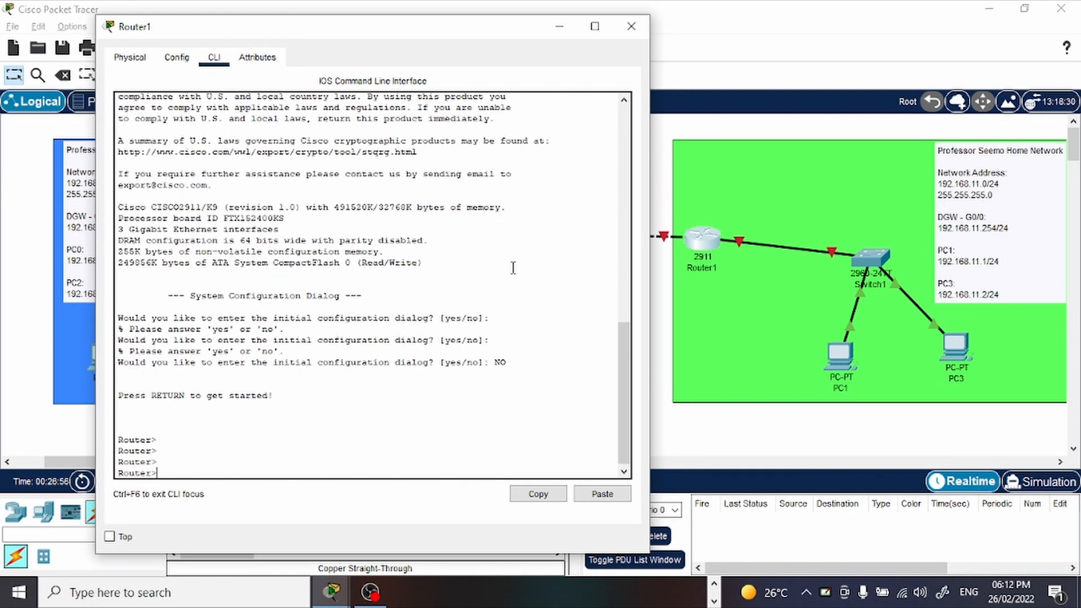
Enter privileged mode on Router1 with enable and start global configuration with conf t.
text(enable)
key(Return)
key(Return)
key(Return)
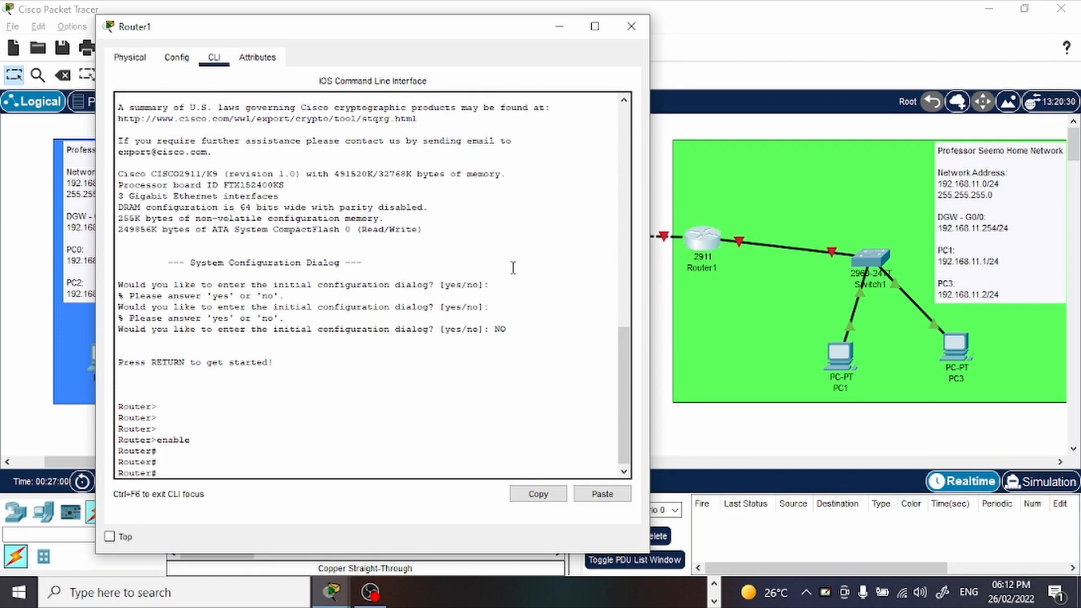
text(conf t)
key(Return)
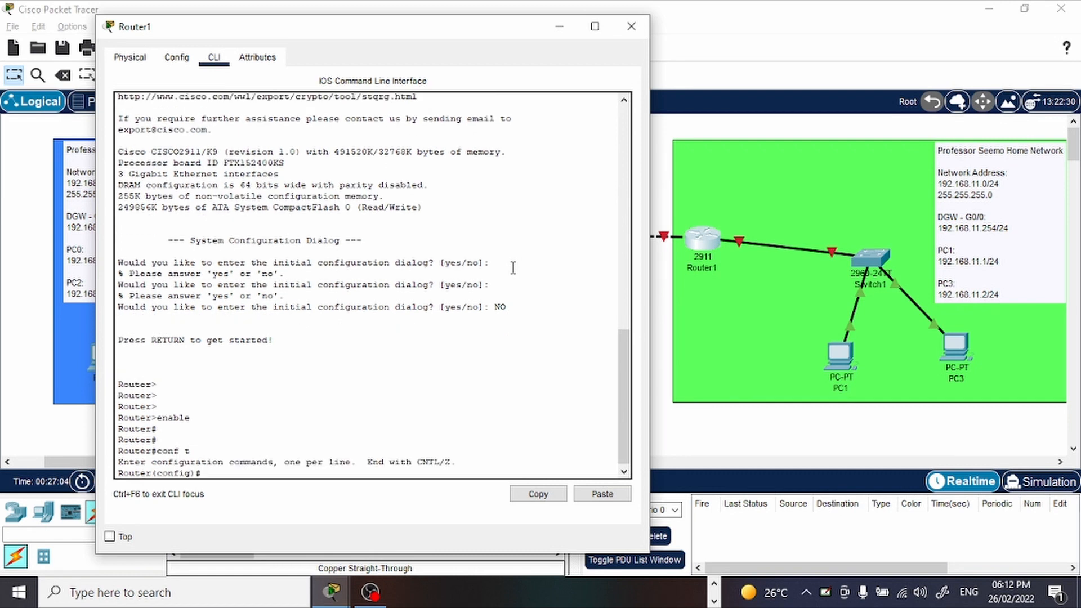
Enter interface configuration mode for g0/0 on Router1.
key(Return)
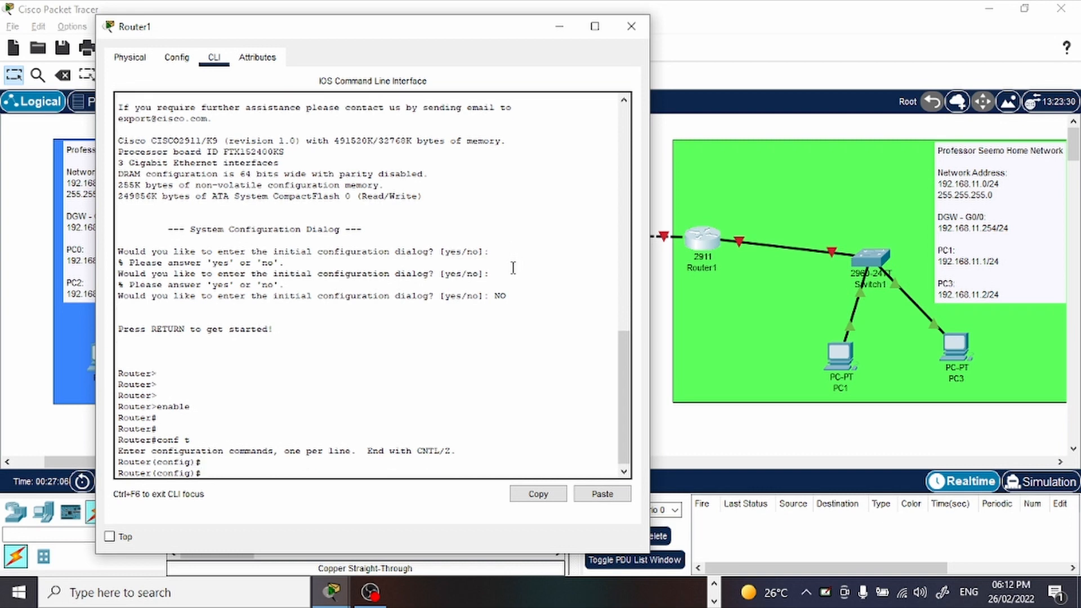
key(Return)
text(int)
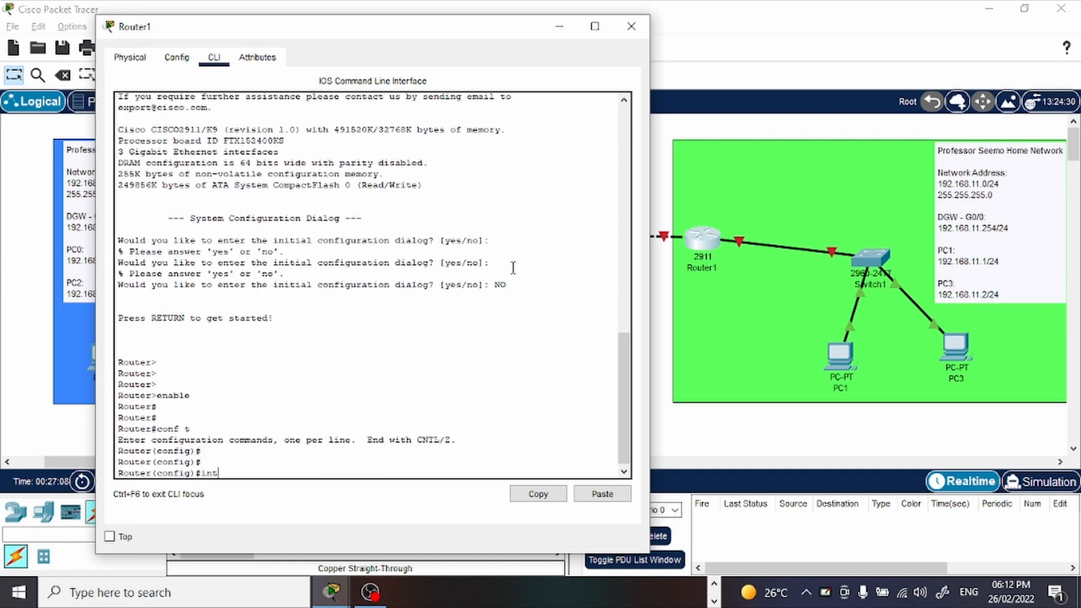
text( g0/0)
key(Return)
key(Return)
key(Return)
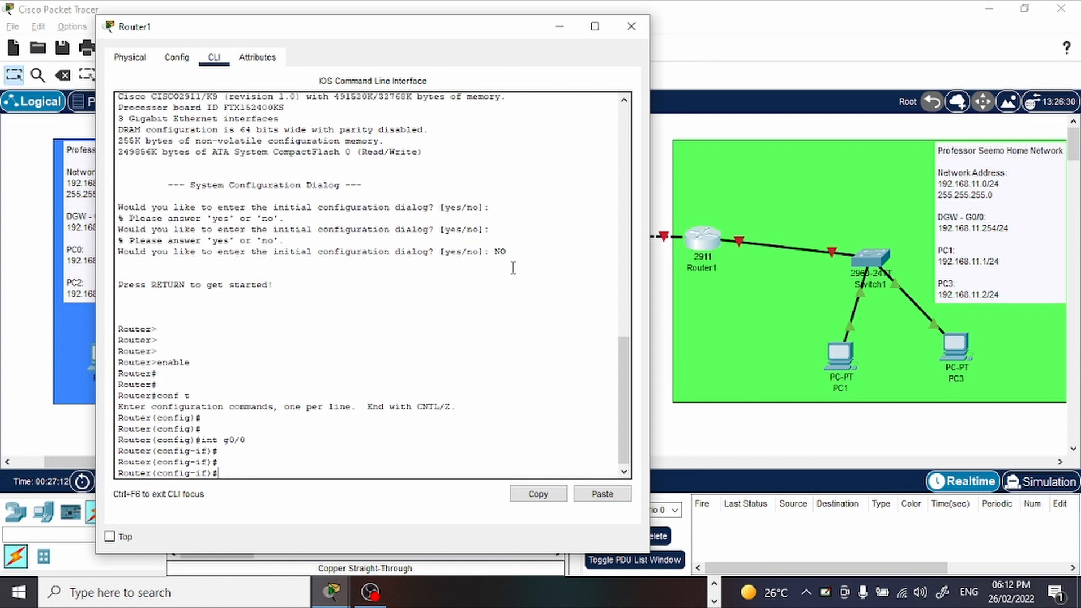
Assign IP address 192.168.11.254 with mask 255.255.255.0 to Router1's g0/0 interface.
text(ip address 192.168.11.25)
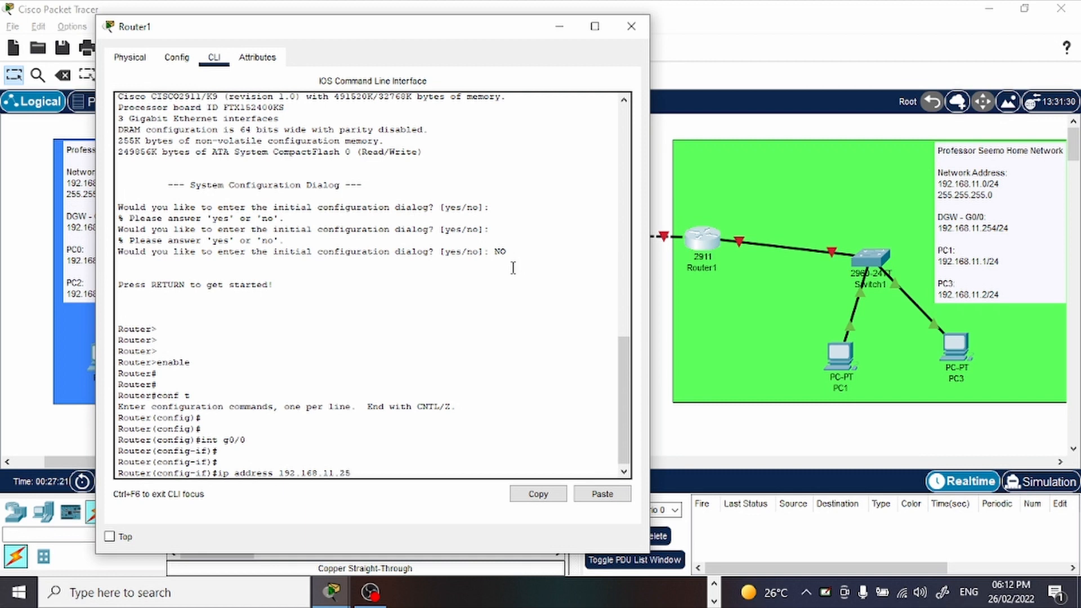
text(4 255.255.255.0)
key(Return)
key(Return)
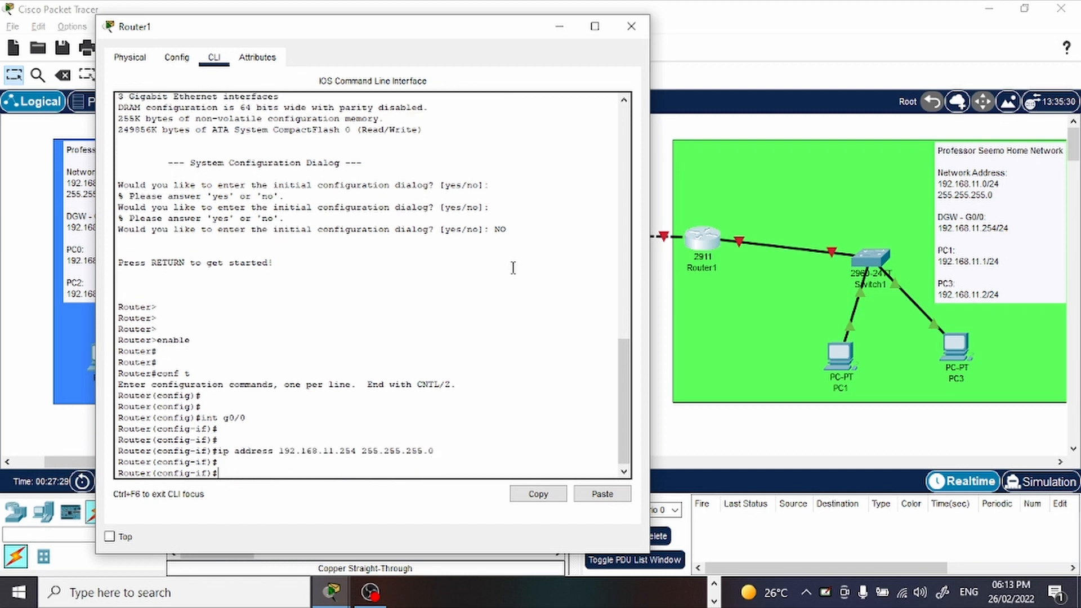
Enable Router1's g0/0 interface with no shutdown.
text(no)
text(shutdown)
key(Return)
key(Return)
key(Return)
key(Return)
key(Return)
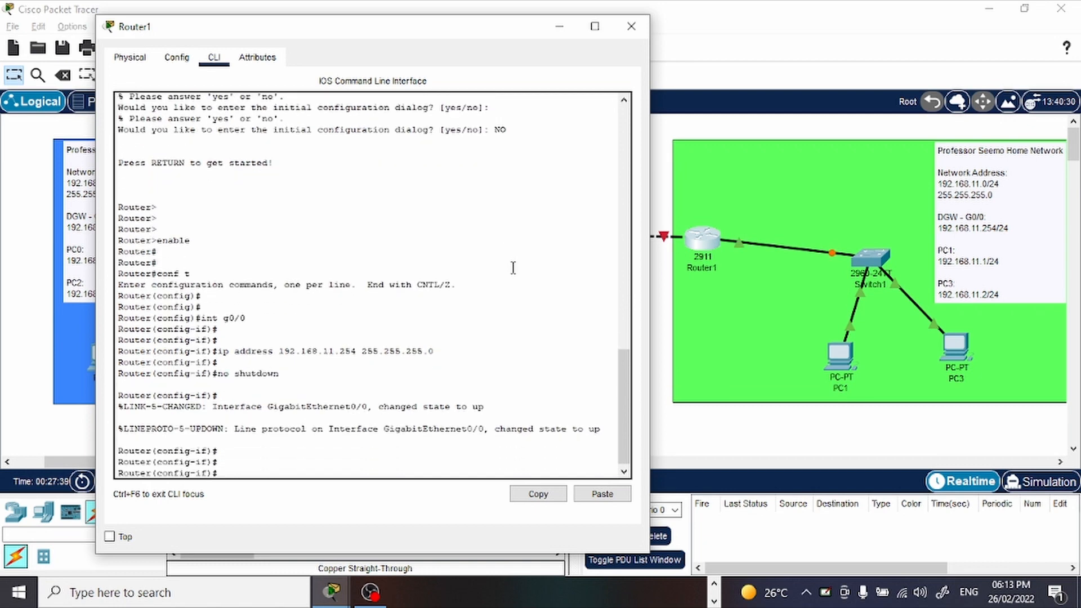
Open PC1's IP configuration and move its window clear of the Home Network note.
key(alt+Tab)
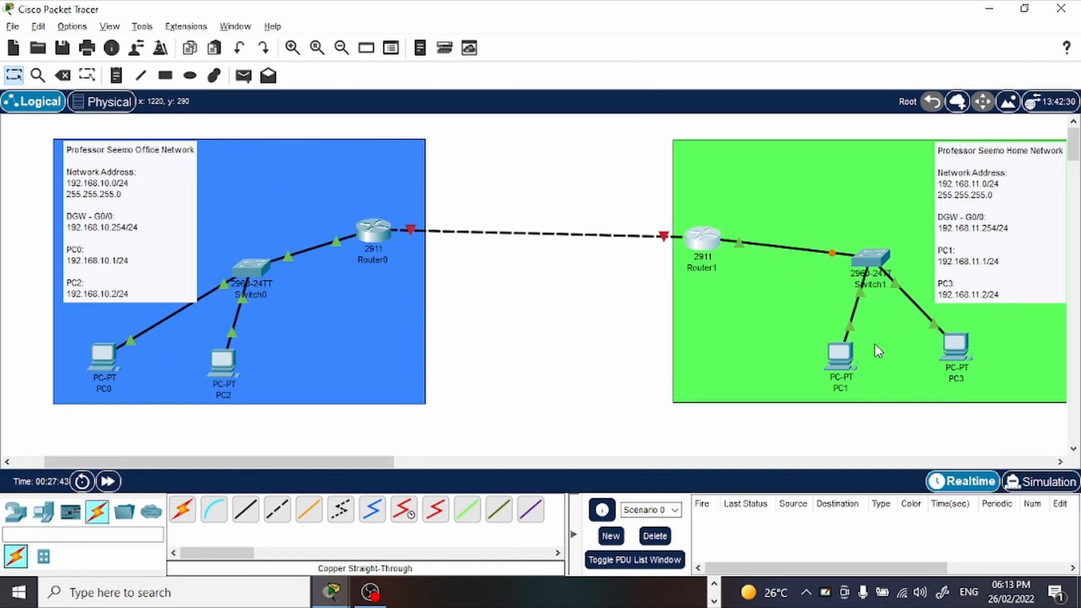
click(840, 353)
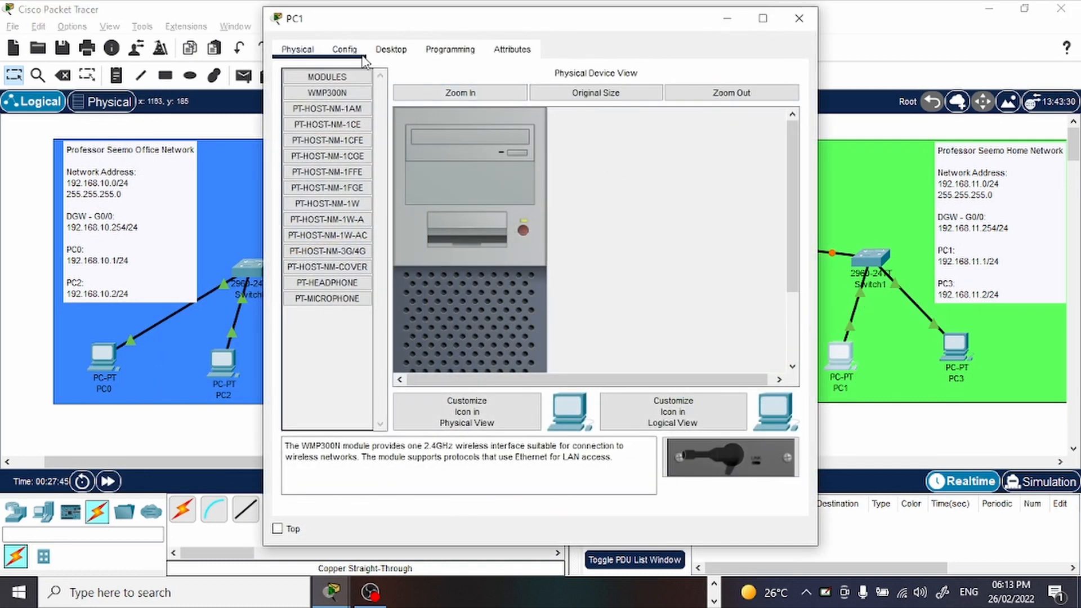
click(391, 50)
click(356, 116)
drag(417, 26, 302, 28)
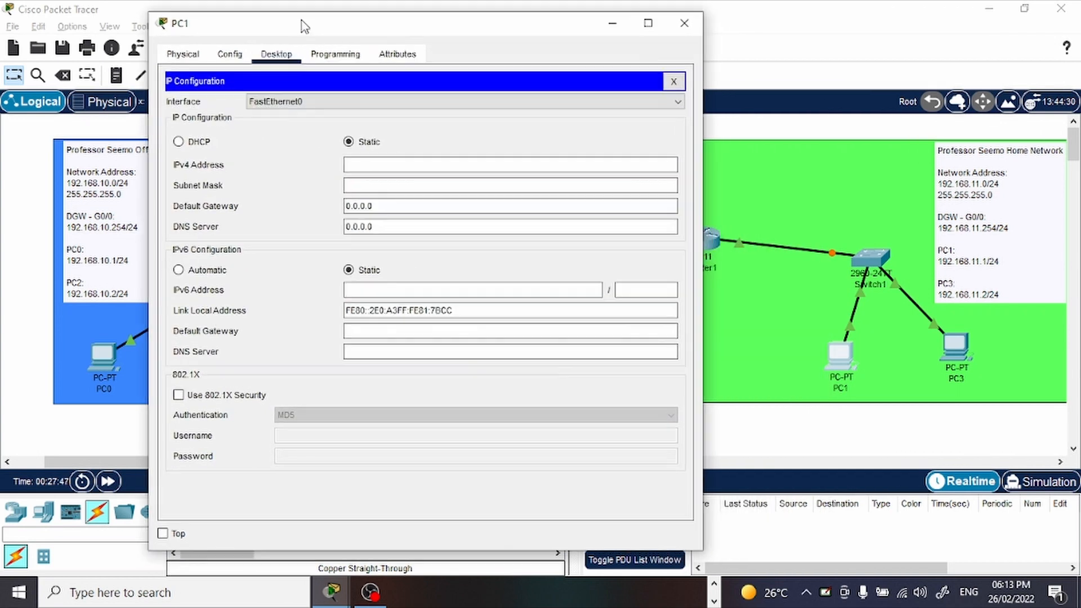
Set PC1's static IPv4 address to 192.168.11.1 with subnet mask 255.255.255.0.
click(403, 163)
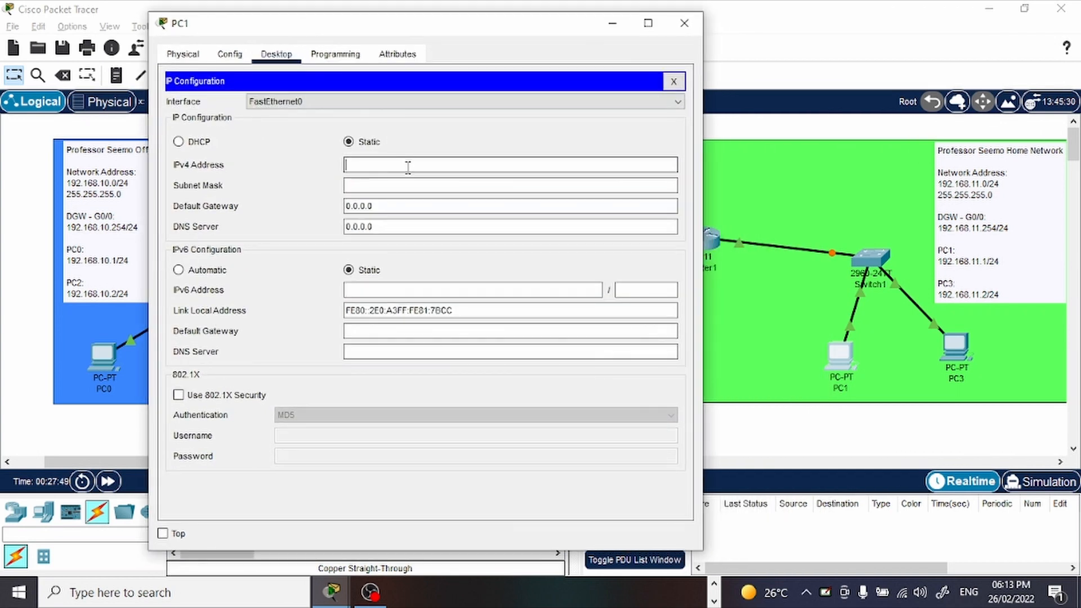
text(DGW - G0/0)
key(BackSpace)
key(BackSpace)
key(BackSpace)
key(BackSpace)
key(BackSpace)
key(BackSpace)
key(BackSpace)
key(BackSpace)
key(BackSpace)
key(BackSpace)
text(192)
text(.16)
text(8/11)
key(BackSpace)
key(BackSpace)
key(BackSpace)
key(BackSpace)
text(.11.1)
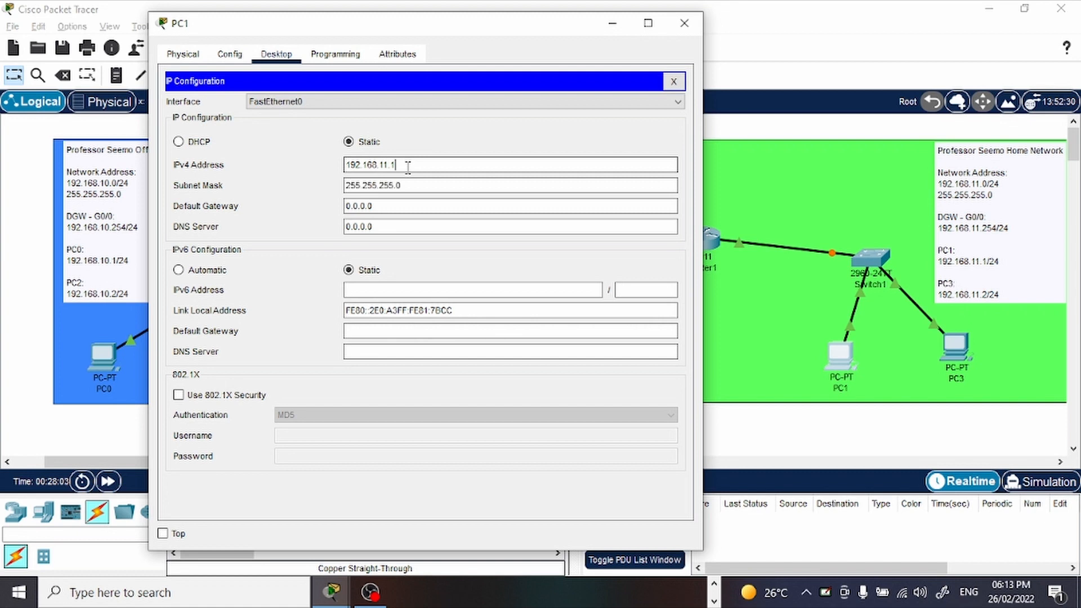
Set PC1's default gateway to 192.168.11.254 and close its window.
drag(420, 165, 310, 157)
key(ctrl+c)
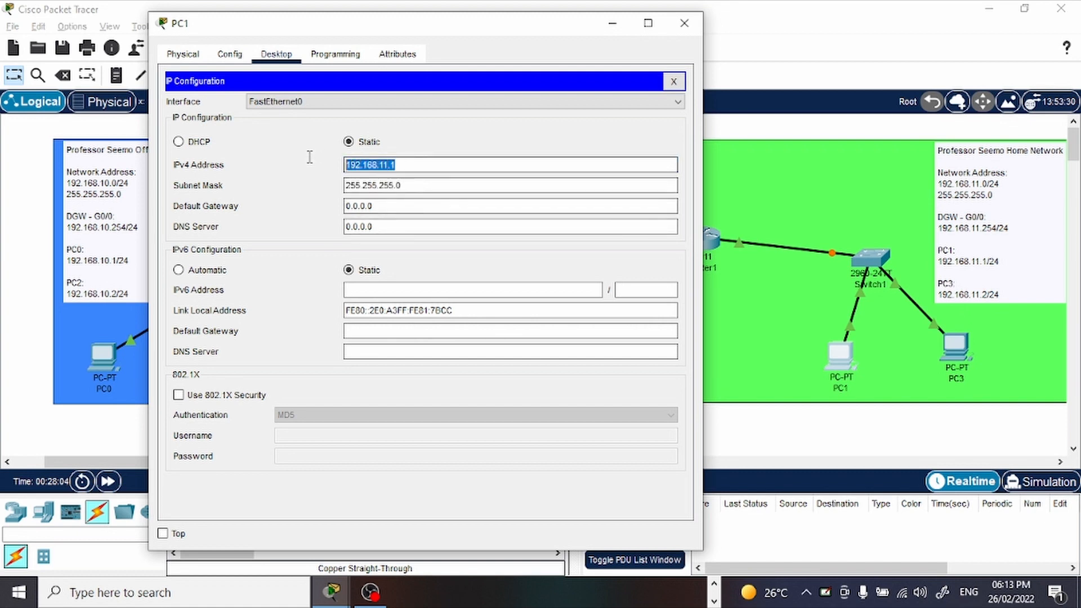
double_click(397, 204)
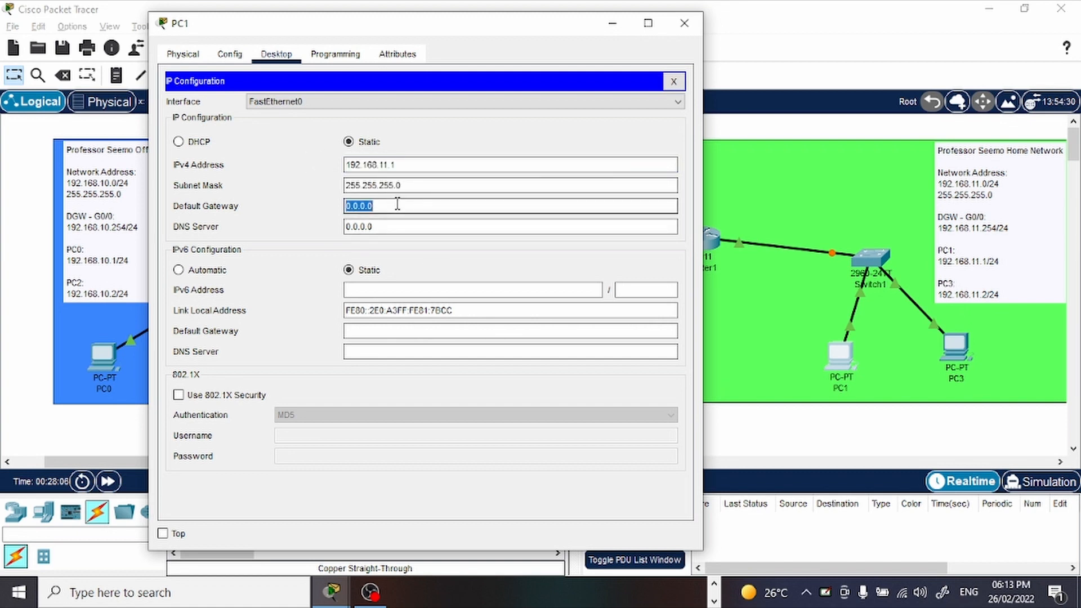
key(ctrl+v)
text(254)
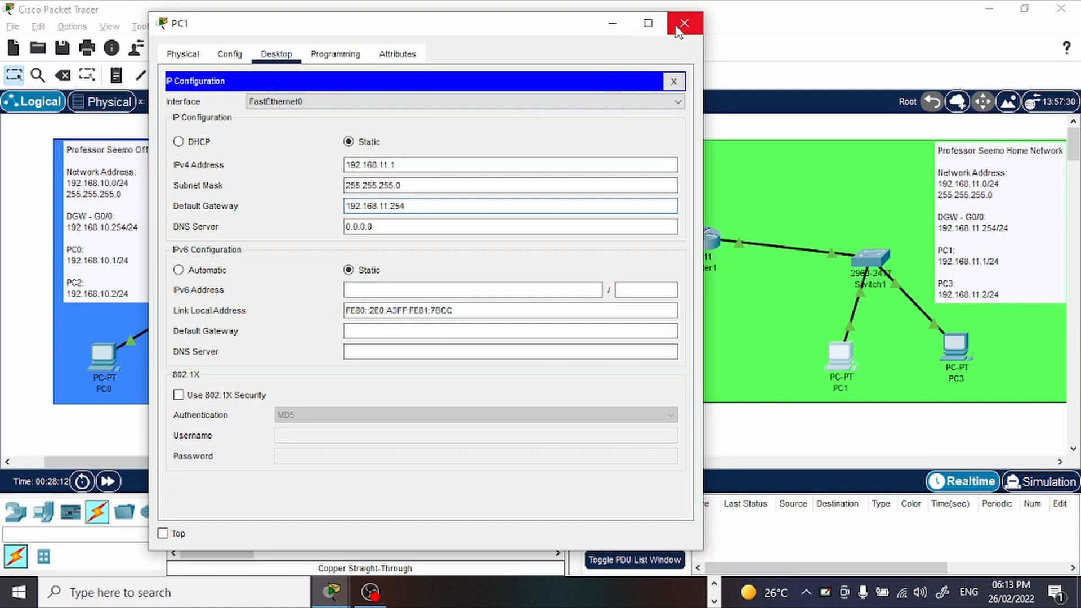
click(684, 23)
Open PC3's IP configuration and set its static IPv4 address to 192.168.11.2 with subnet mask 255.255.255.0.
click(972, 354)
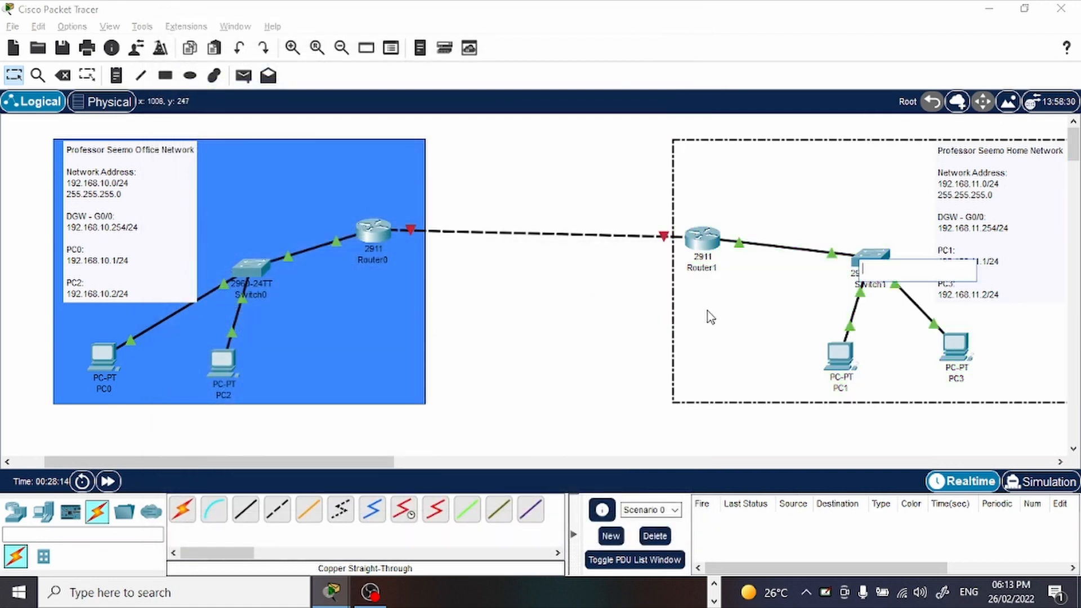
click(952, 349)
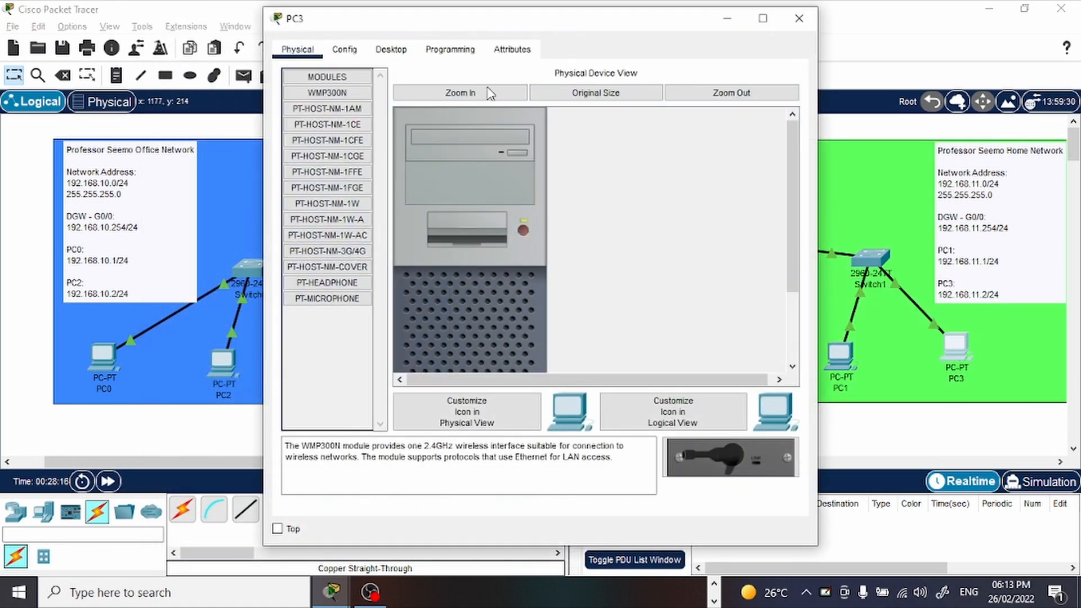
click(352, 53)
click(387, 50)
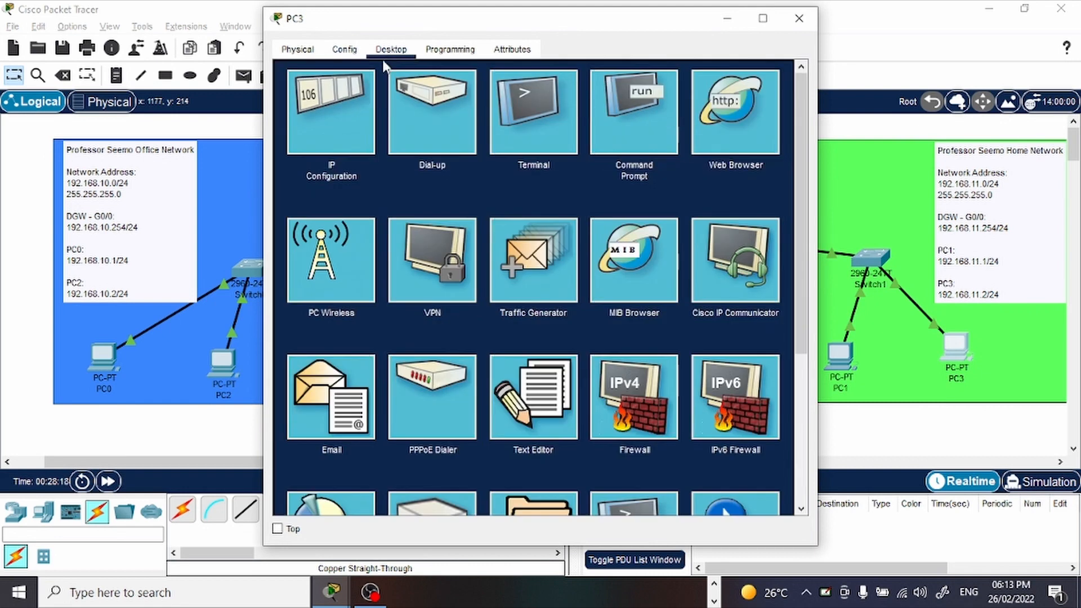
click(338, 107)
click(487, 161)
text(192.168.11.)
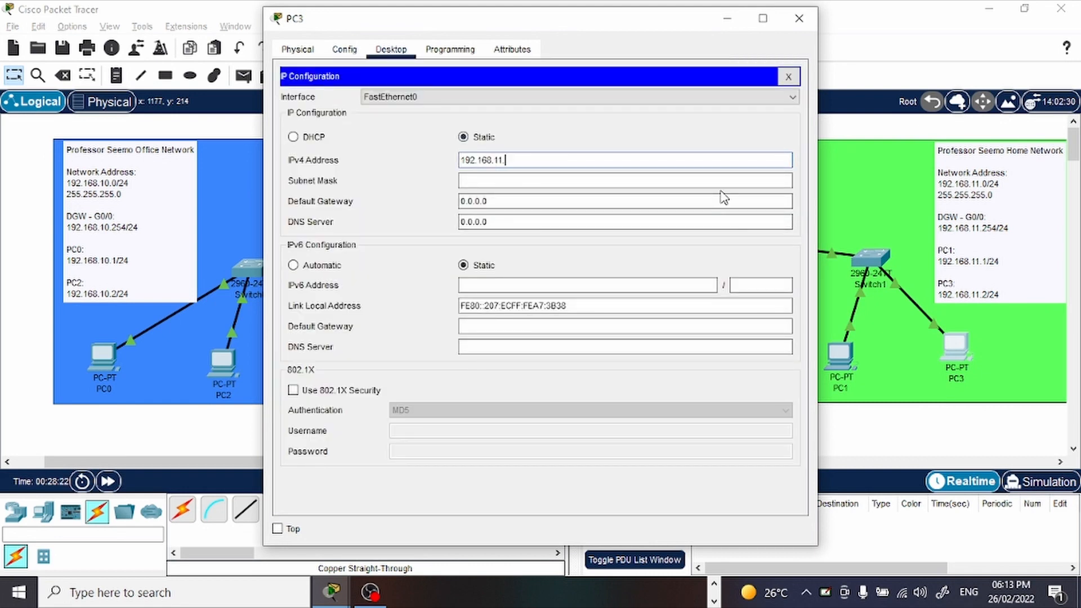
text(2)
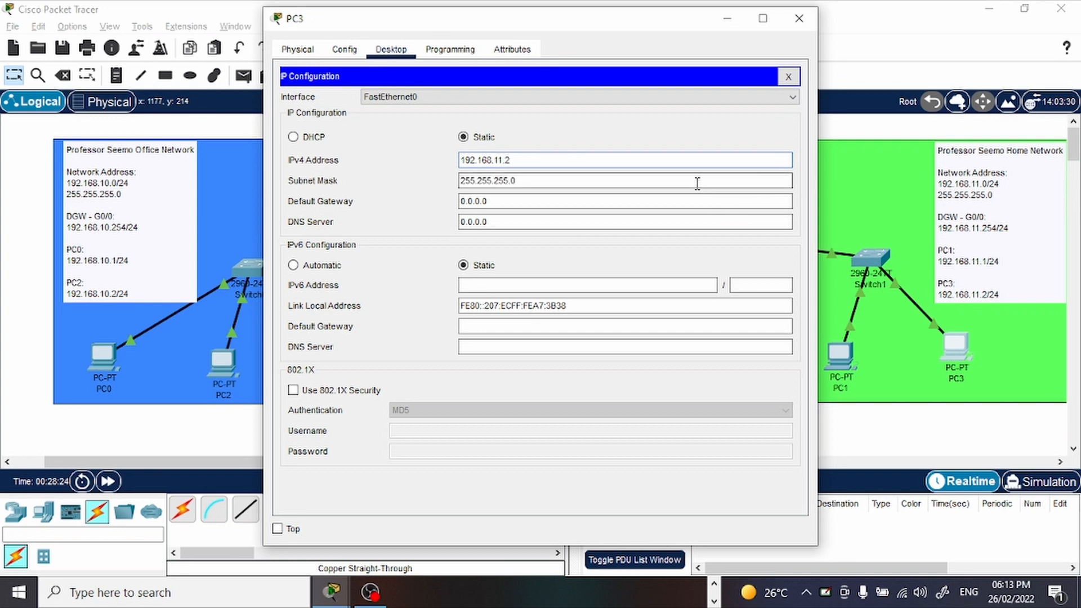
Set PC3's default gateway to 192.168.11.254 and leave its window.
click(578, 203)
double_click(577, 202)
text(192.168.11.1)
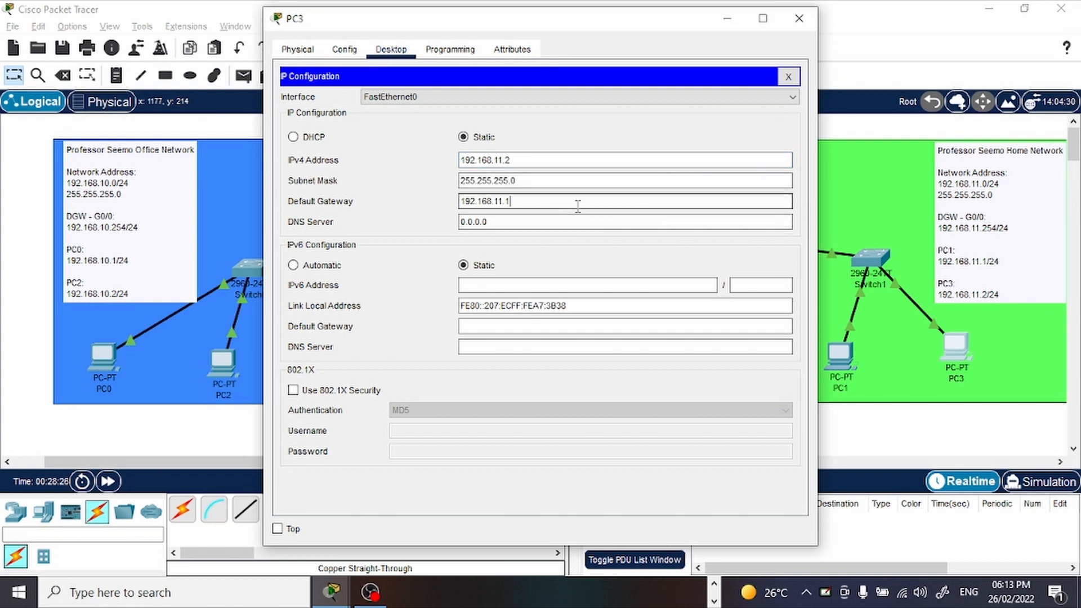
key(BackSpace)
text(54)
drag(650, 26, 511, 24)
click(649, 17)
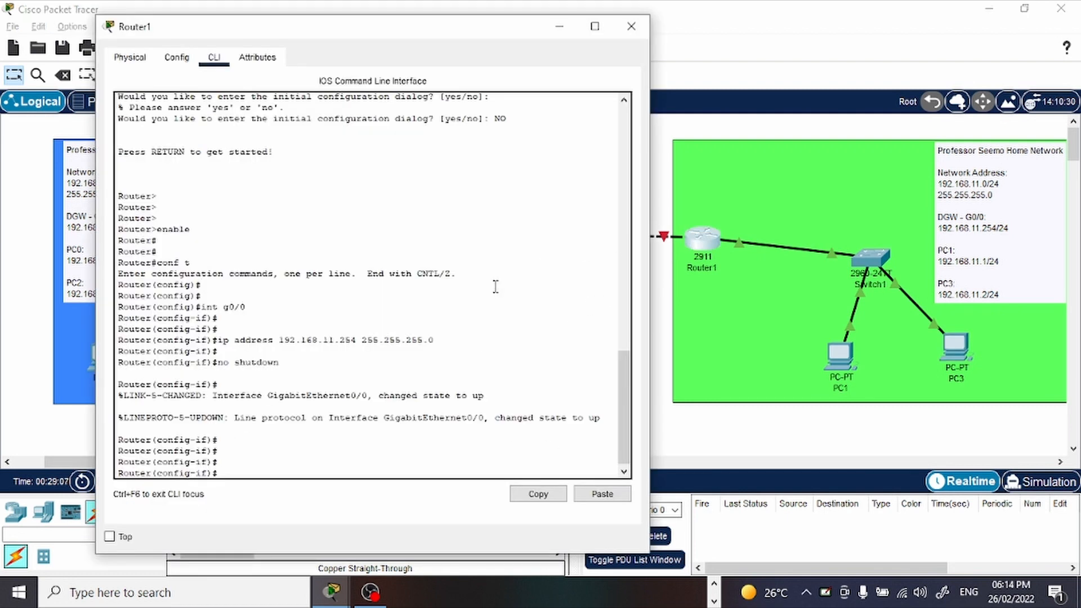
Return Router1's command line to privileged mode with end.
text(end)
key(Return)
key(Return)
key(Return)
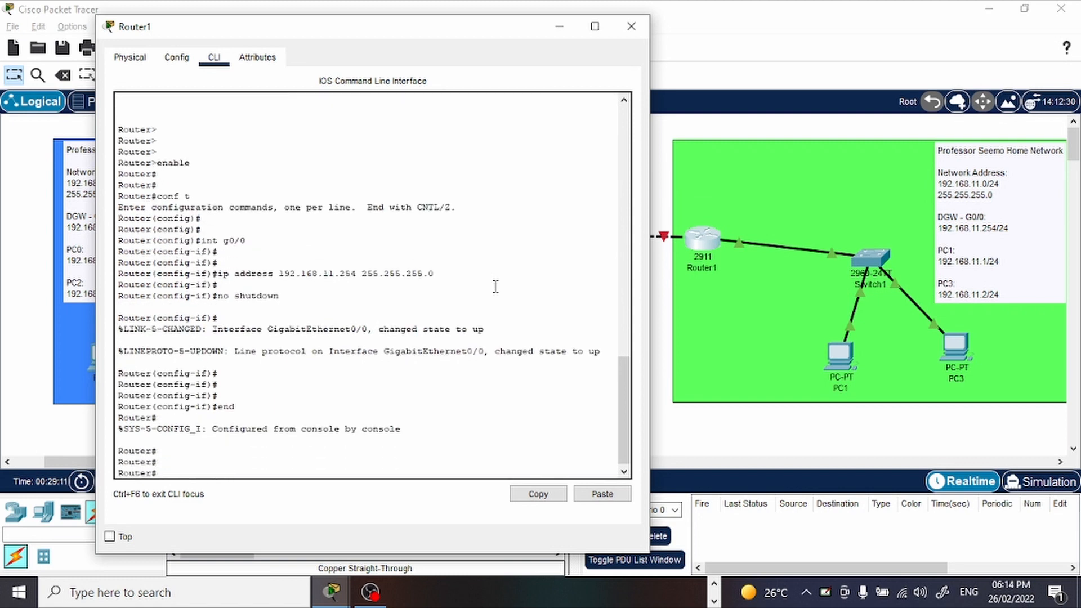
Ping PC1 at 192.168.11.1 from Router1 twice.
text(ping 192.168.11.1)
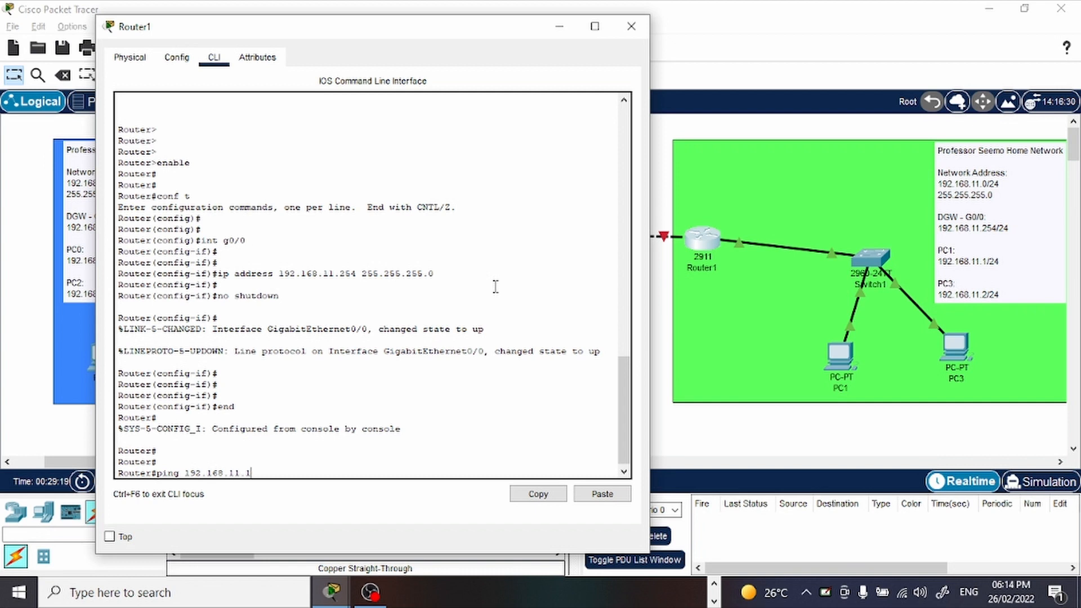
key(Return)
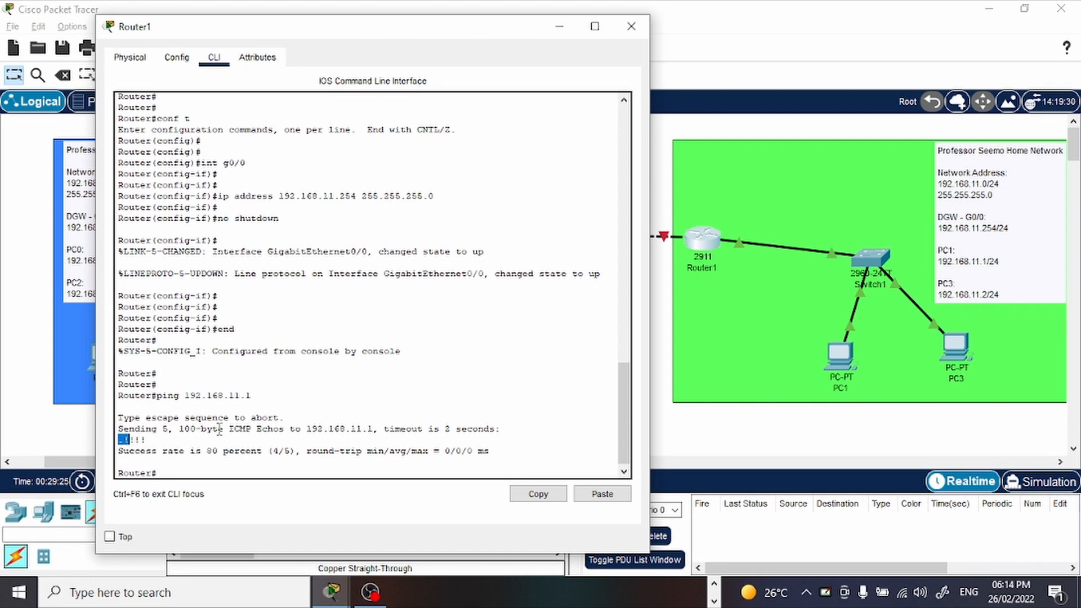
key(Up)
key(Return)
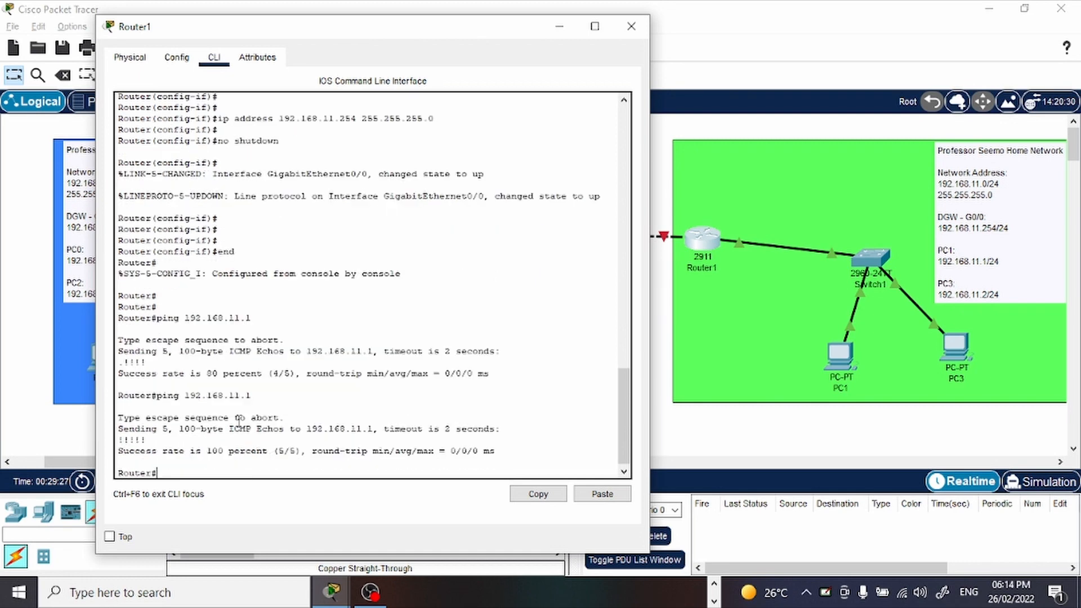
Ping the gateway 192.168.11.254 from PC3's command prompt, check the replies and minimize the PC3 window.
click(958, 346)
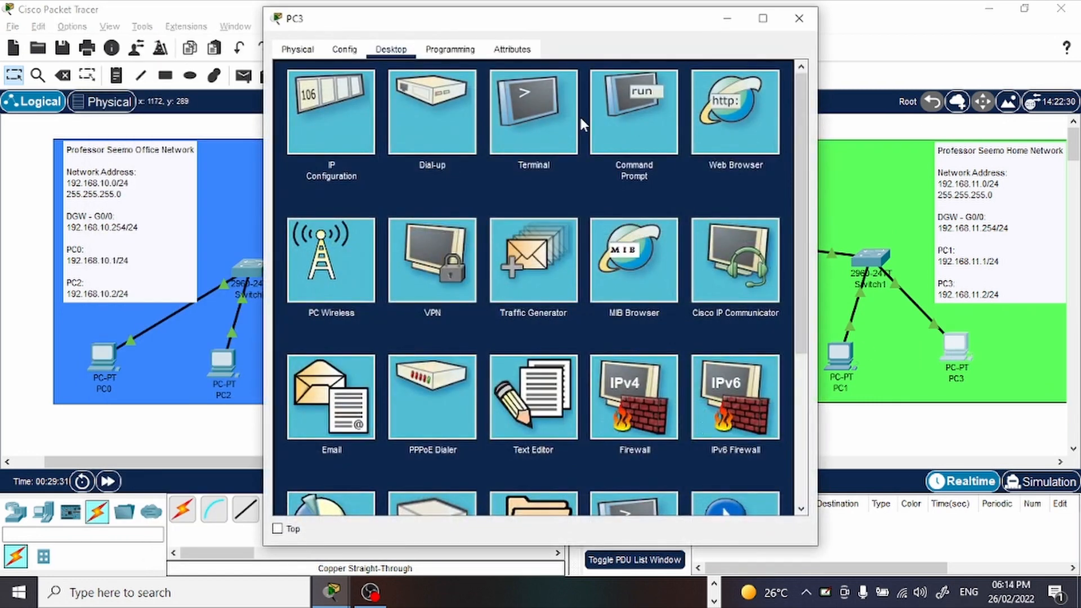
click(617, 117)
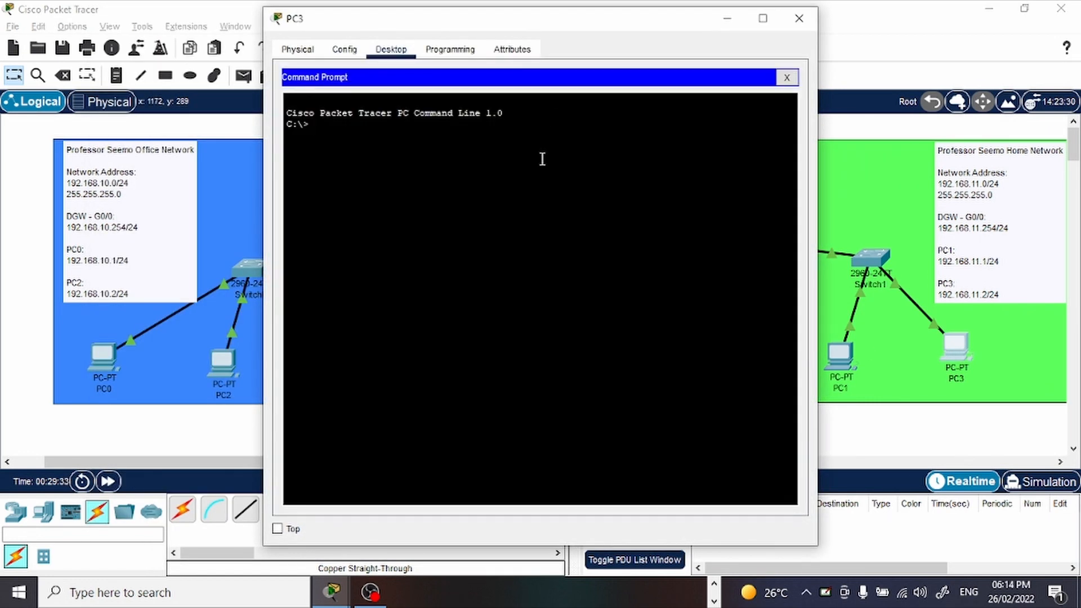
text(ping 192.168.11.254)
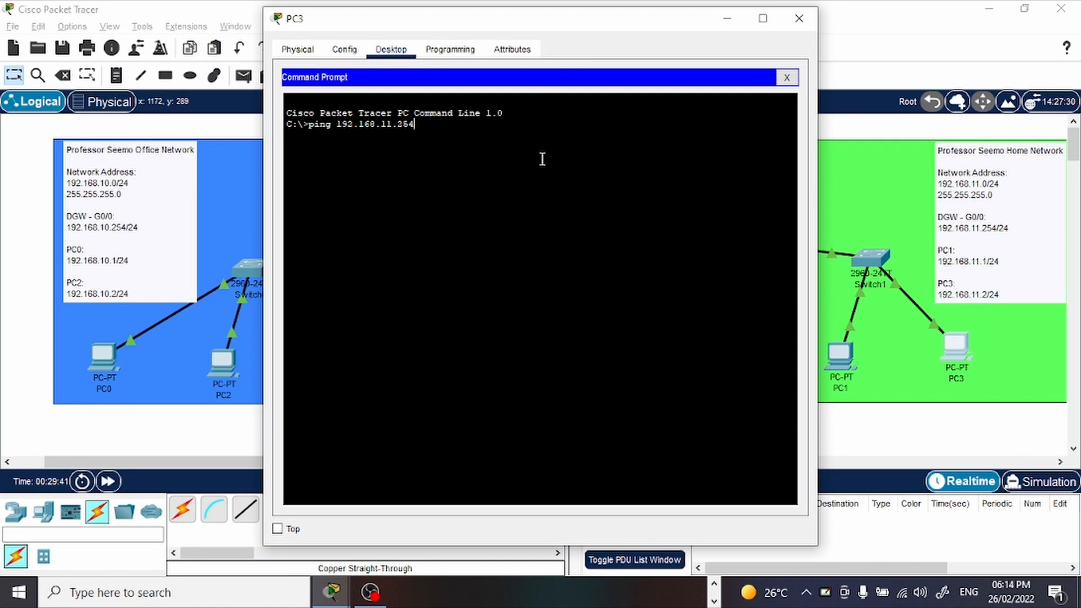
key(Return)
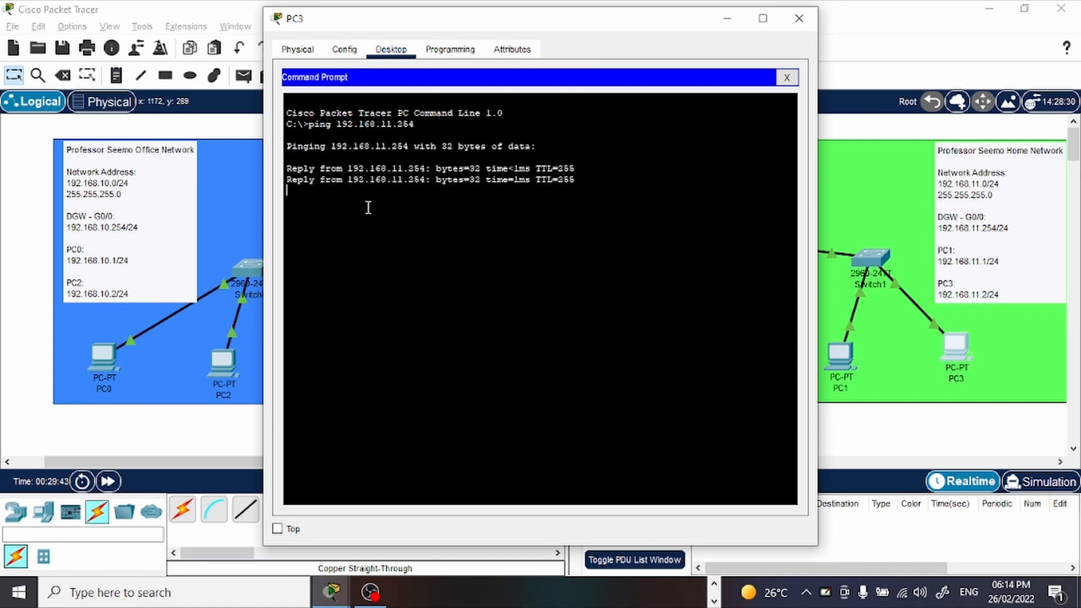
drag(574, 223, 439, 175)
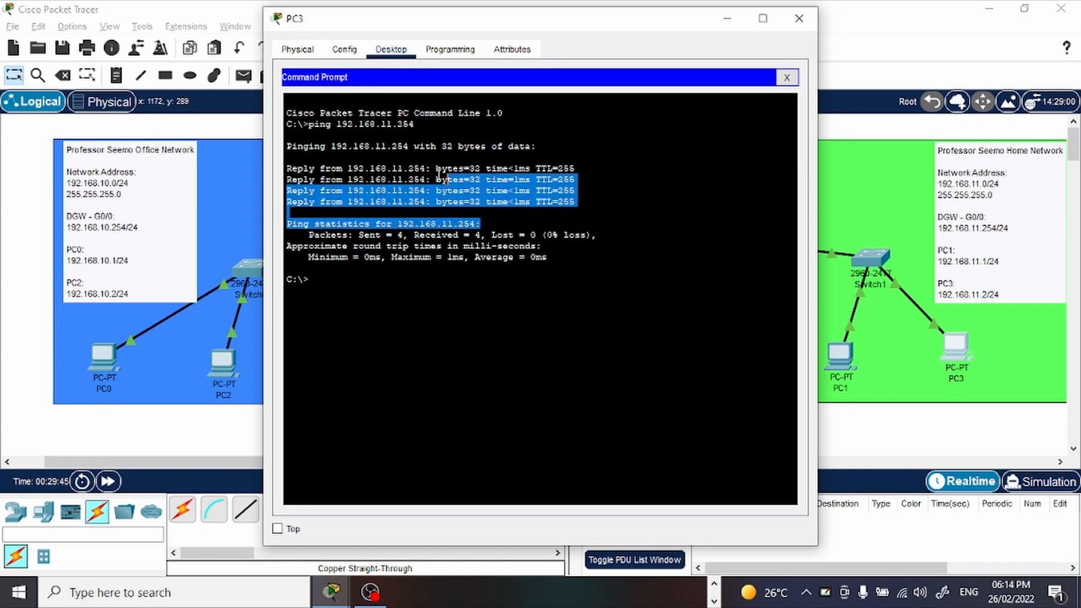
click(726, 19)
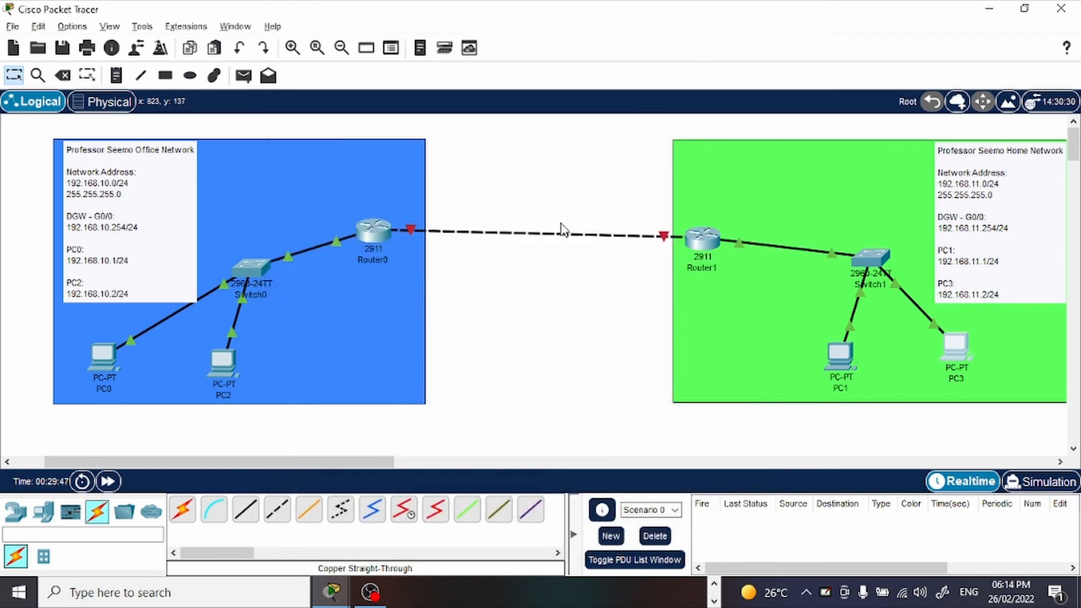
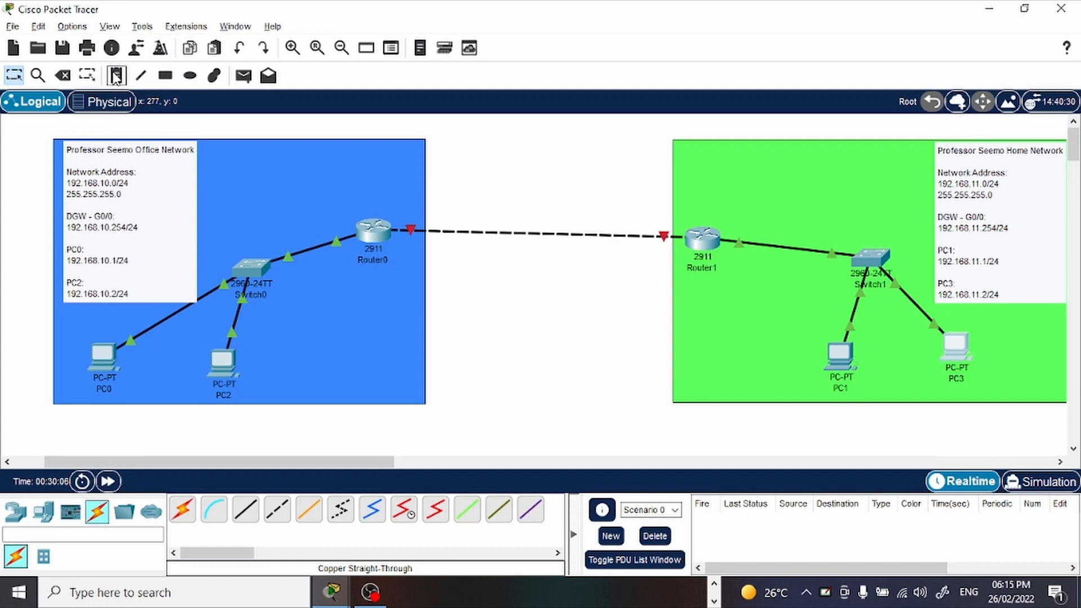
Place a note between the two networks with the heading "The Office Home Network" followed by a blank line.
click(116, 75)
click(463, 156)
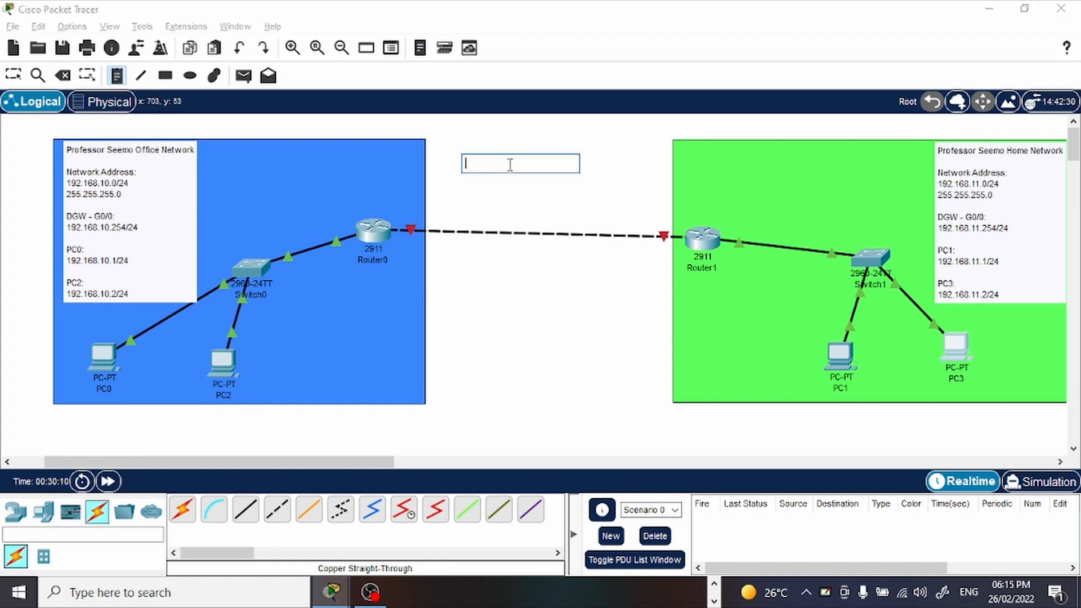
text(THE)
key(BackSpace)
key(BackSpace)
key(BackSpace)
text(The Office)
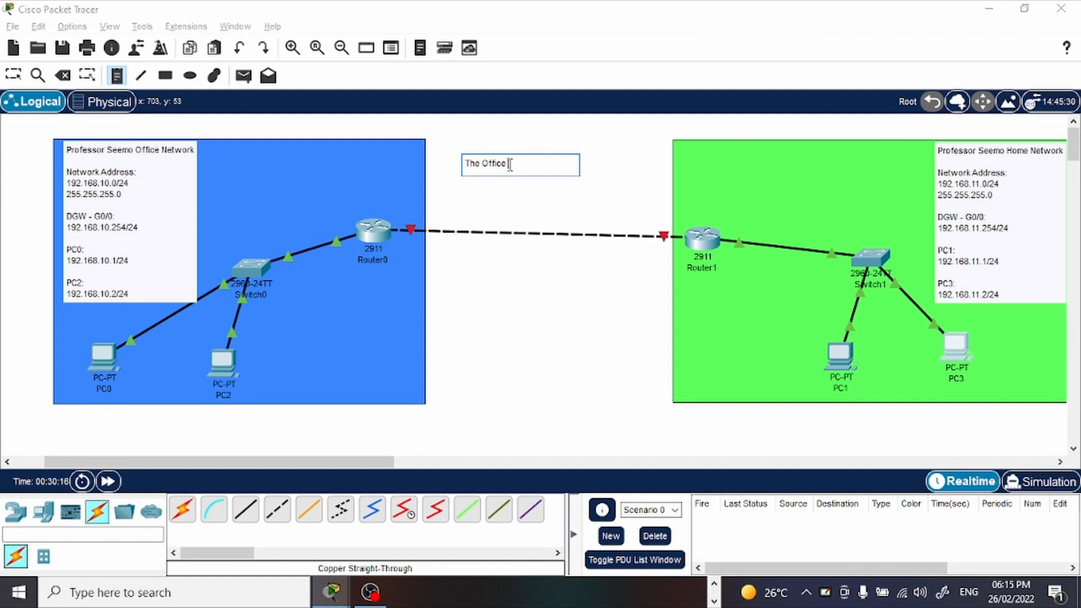
text( Home Network)
key(Return)
key(Return)
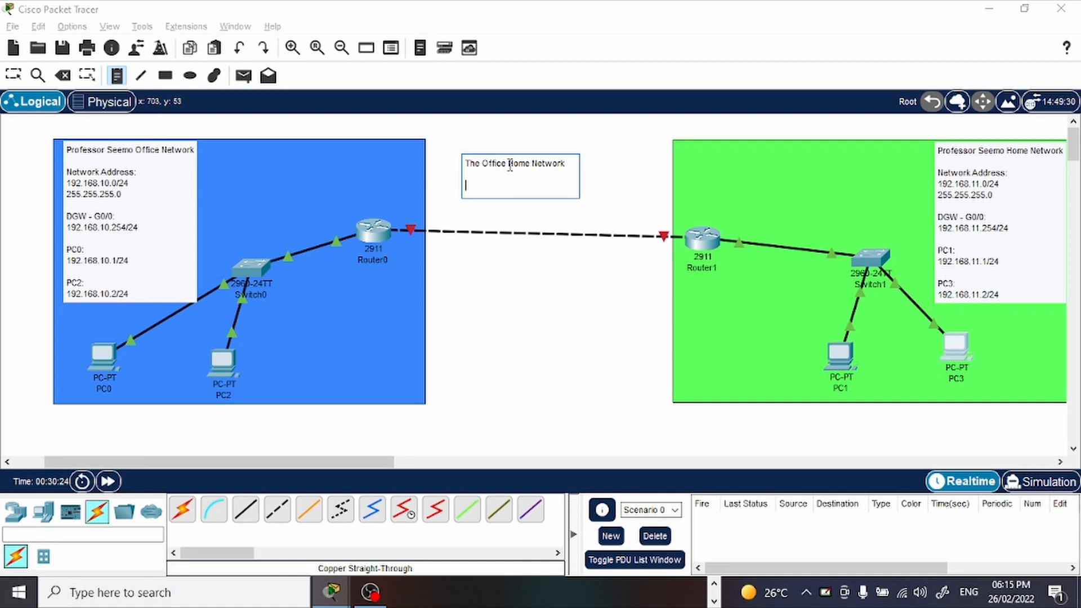
Add the interface line "R0 - int g0/1:" under the note's heading.
text(R0 - INt)
key(BackSpace)
key(BackSpace)
text(int g0/1)
key(BackSpace)
text(:)
key(Return)
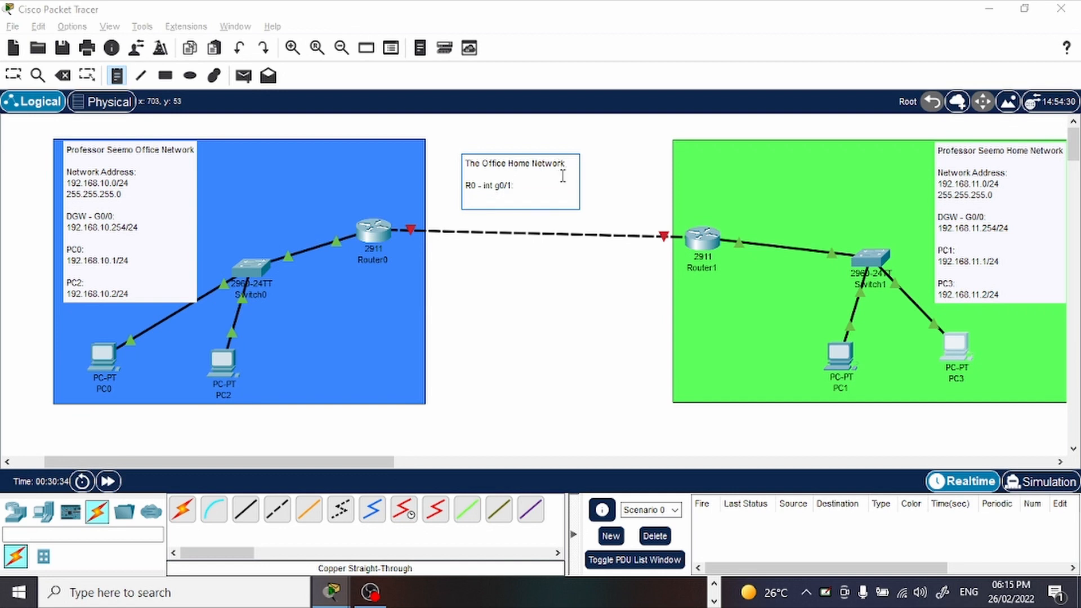
Insert the network address 192.168.100.0 between the note's heading and the R0 line, then leave the note.
key(Return)
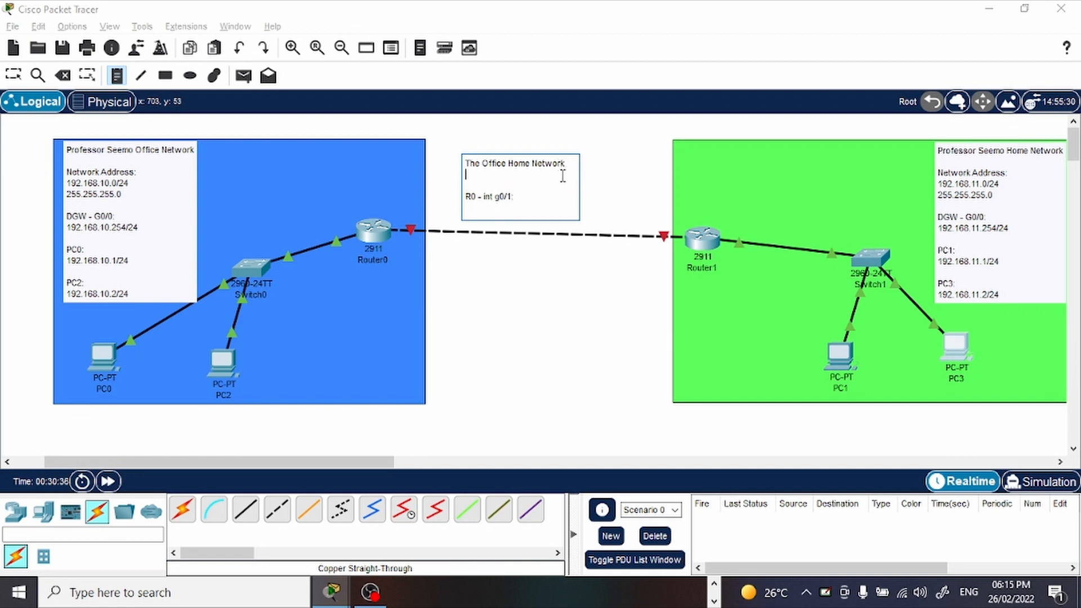
key(BackSpace)
key(Return)
text(10)
text(.)
text(10.10)
key(BackSpace)
key(BackSpace)
key(BackSpace)
key(BackSpace)
key(BackSpace)
key(BackSpace)
key(BackSpace)
text(92.168.100.0)
click(569, 167)
key(Return)
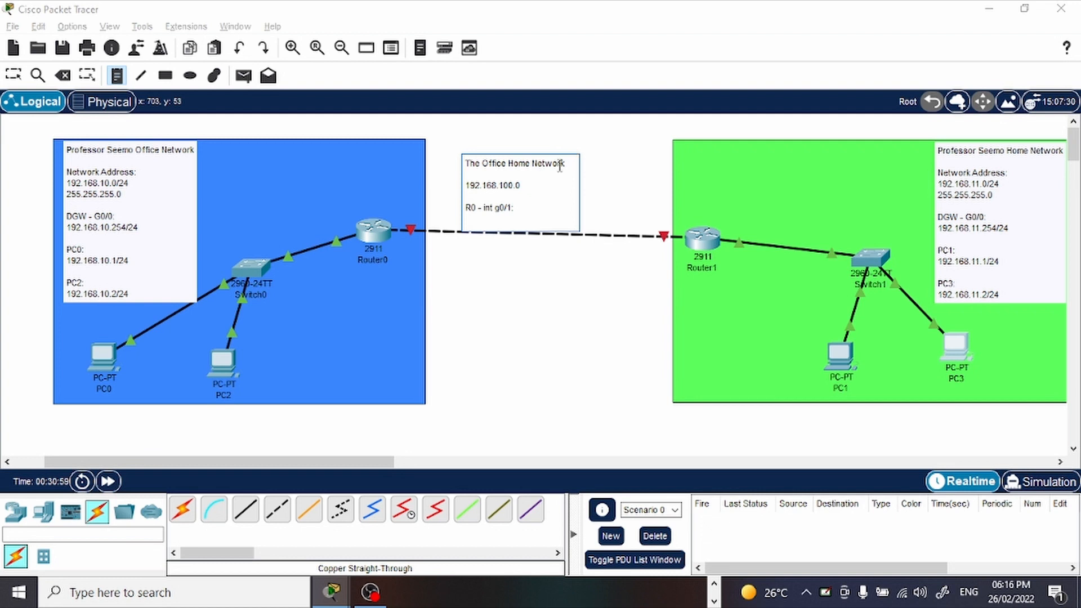
click(601, 181)
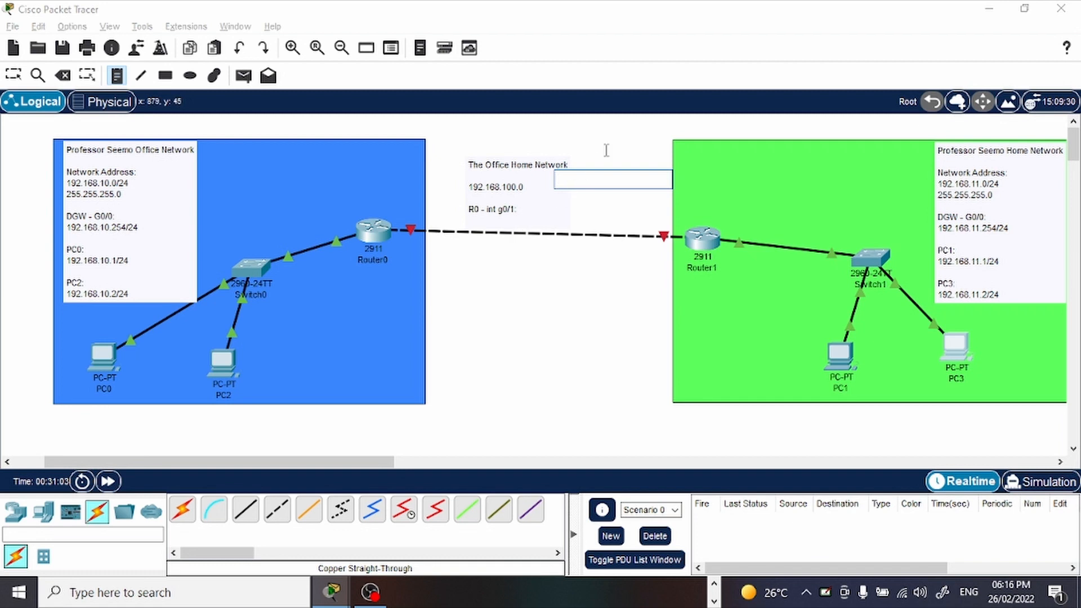
click(501, 203)
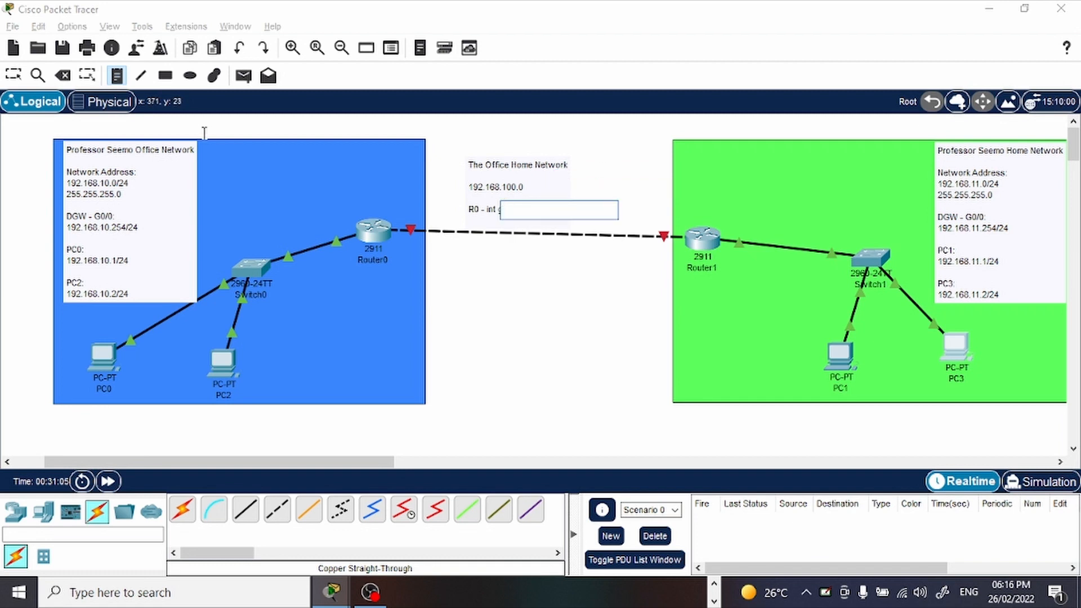
Reopen the link note and enter the address 192.168.100.1 below the R0 interface line.
click(13, 76)
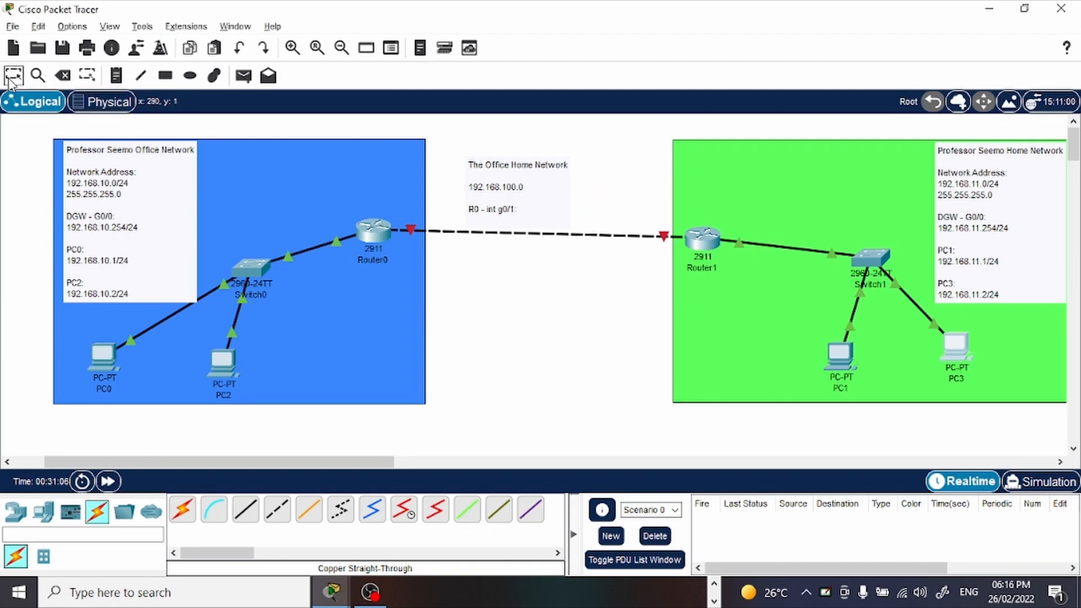
click(529, 208)
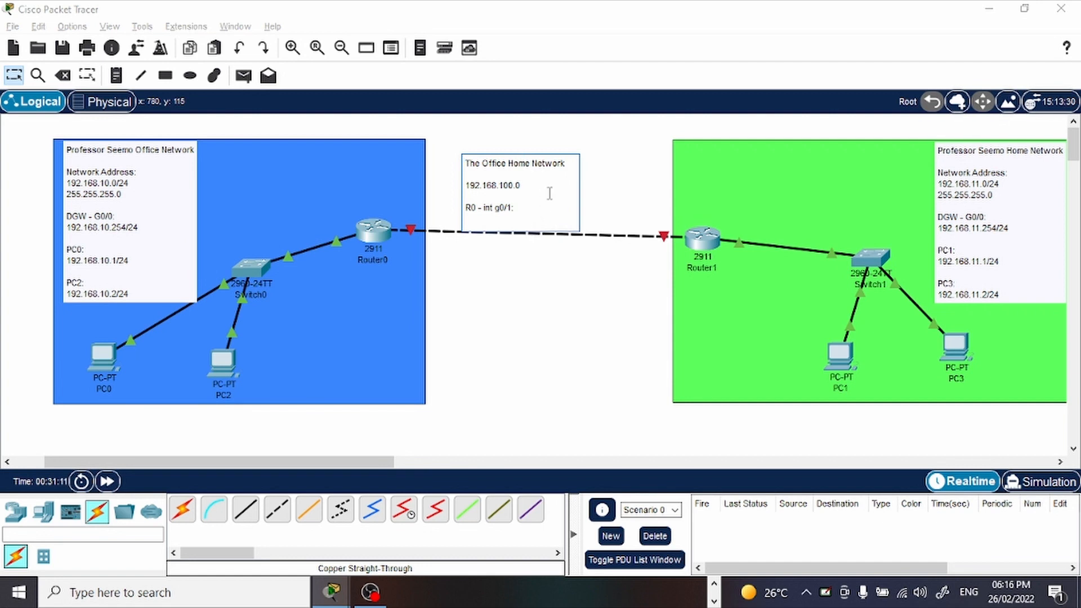
key(Return)
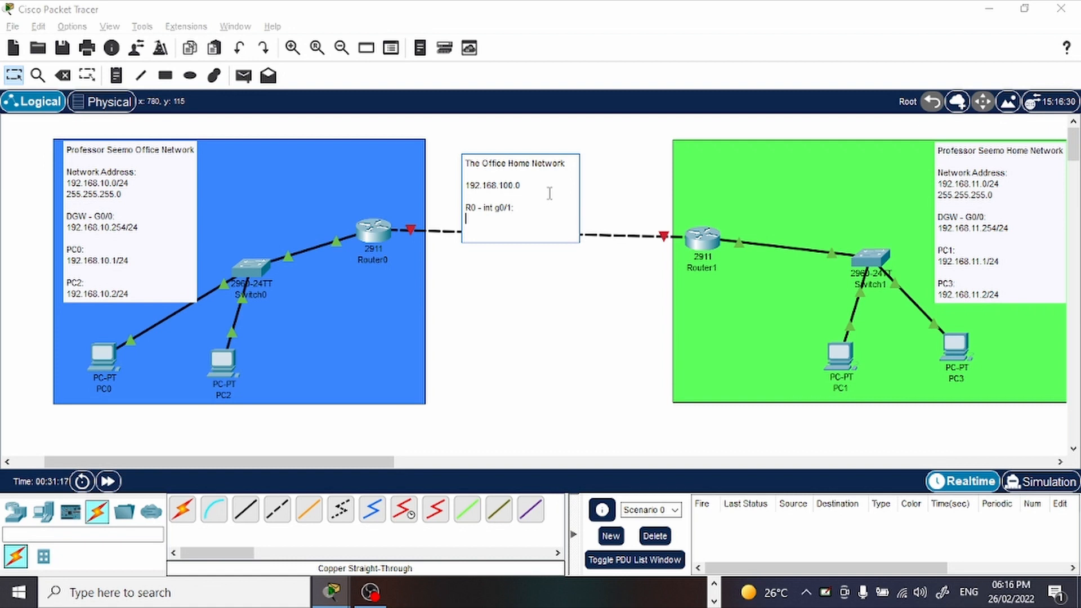
text(192)
text(.168)
text(.11.)
text(00)
text(.1)
key(Return)
Add "R1 - int g0/1:" with 192.168.100.2/24 to the note and append /24 to the R0 address.
key(Return)
text(R)
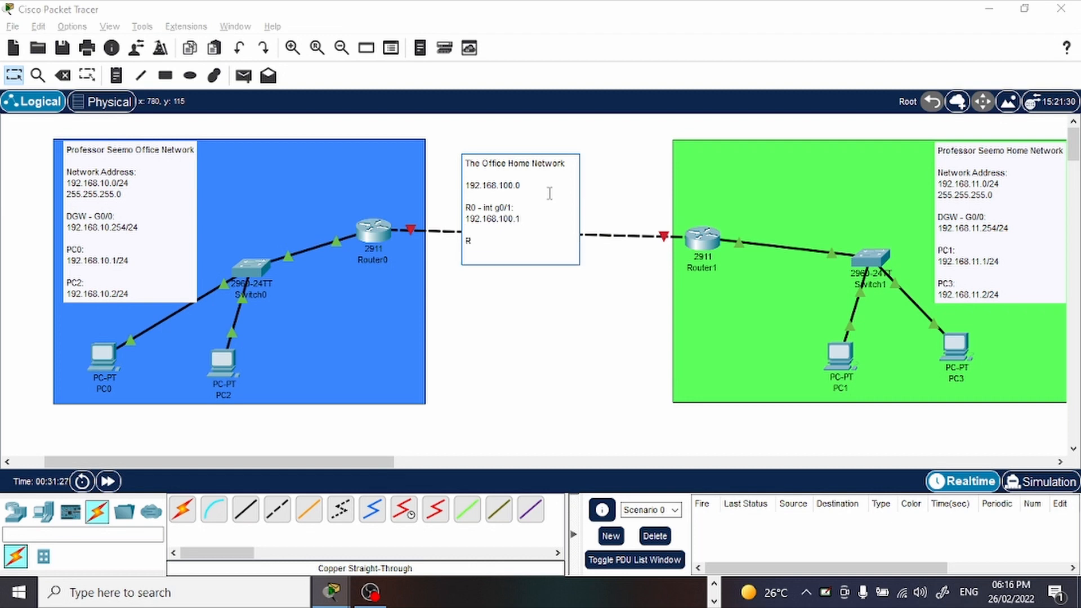
text(1 - int g0/1:)
key(Return)
text(192)
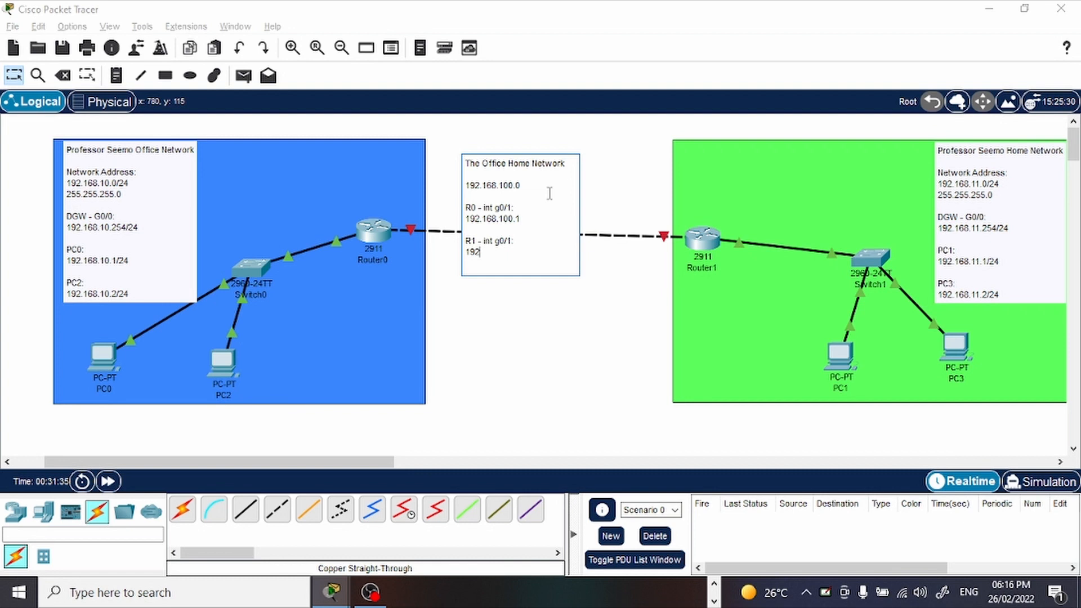
text(.168.100.2/24)
click(526, 220)
text(/24)
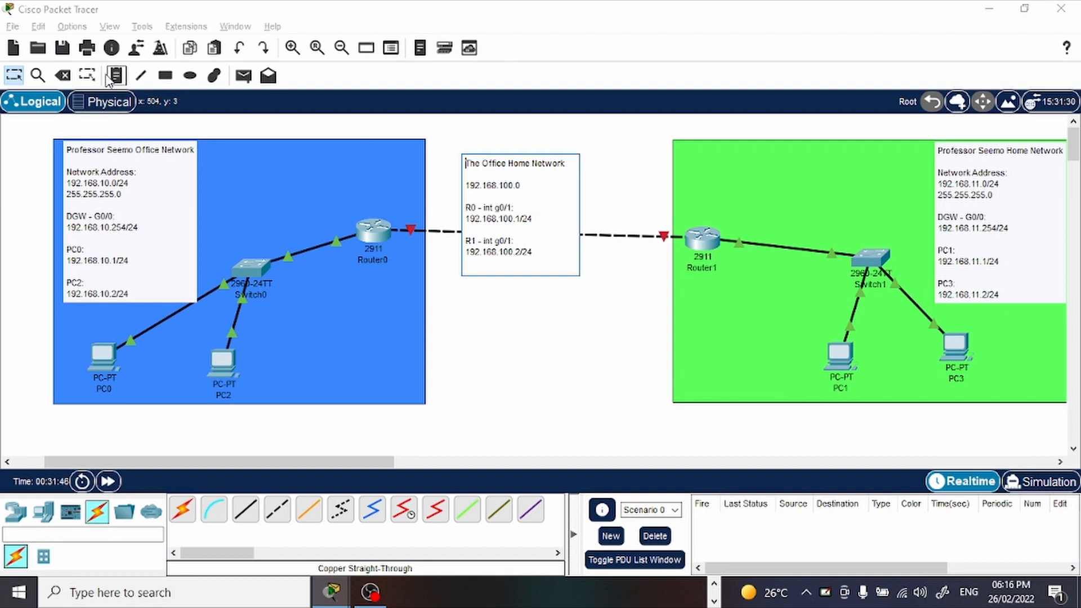
Lower Router0 and Router1 so their link runs level, and place the link note just above it.
click(14, 83)
drag(556, 179, 579, 125)
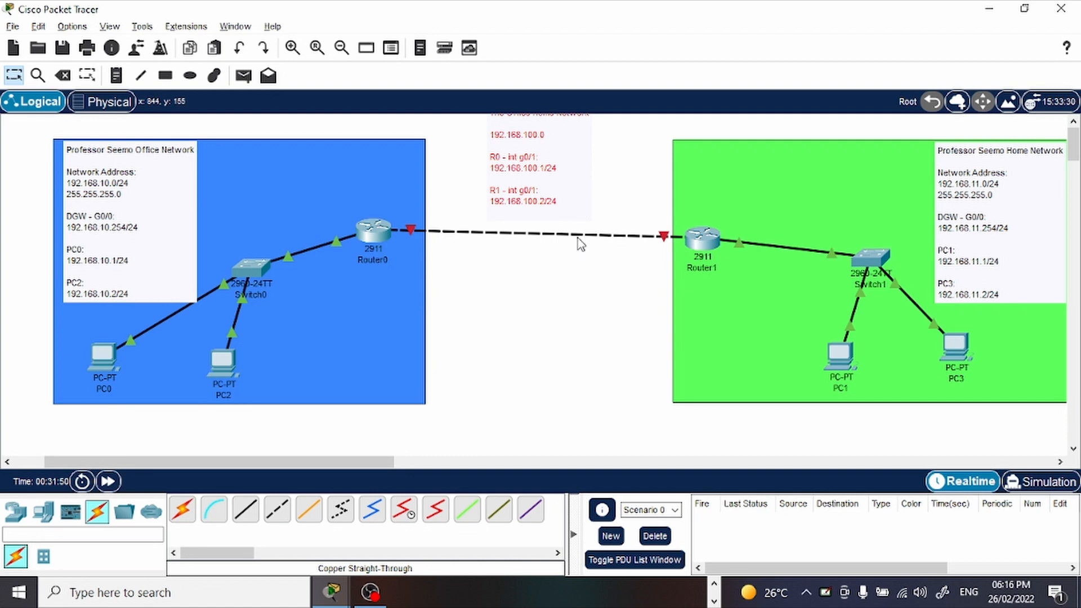
drag(373, 231, 373, 264)
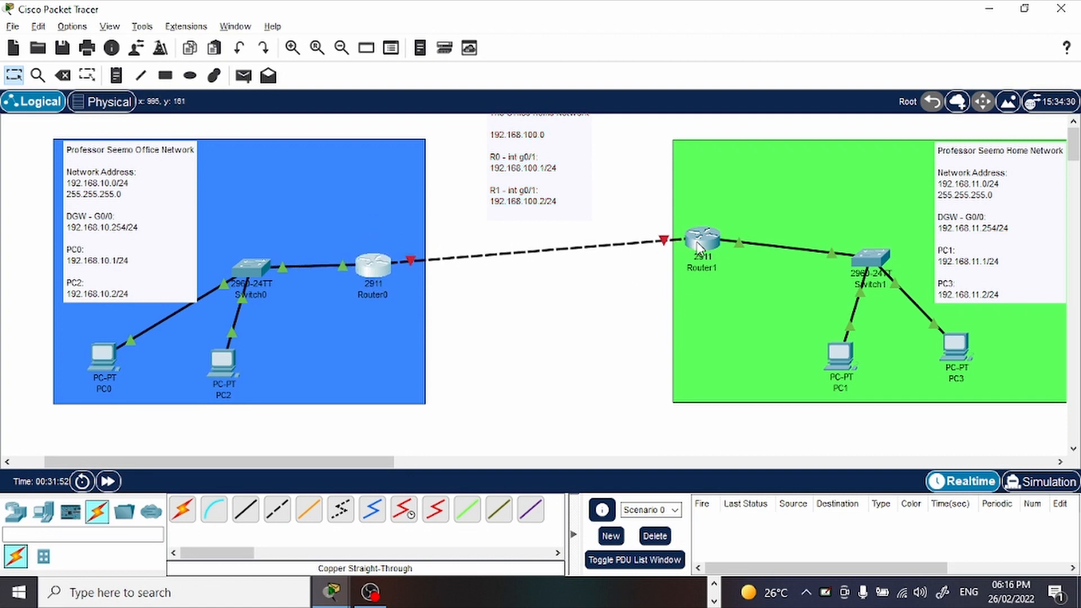
drag(698, 249, 706, 275)
drag(548, 188, 554, 216)
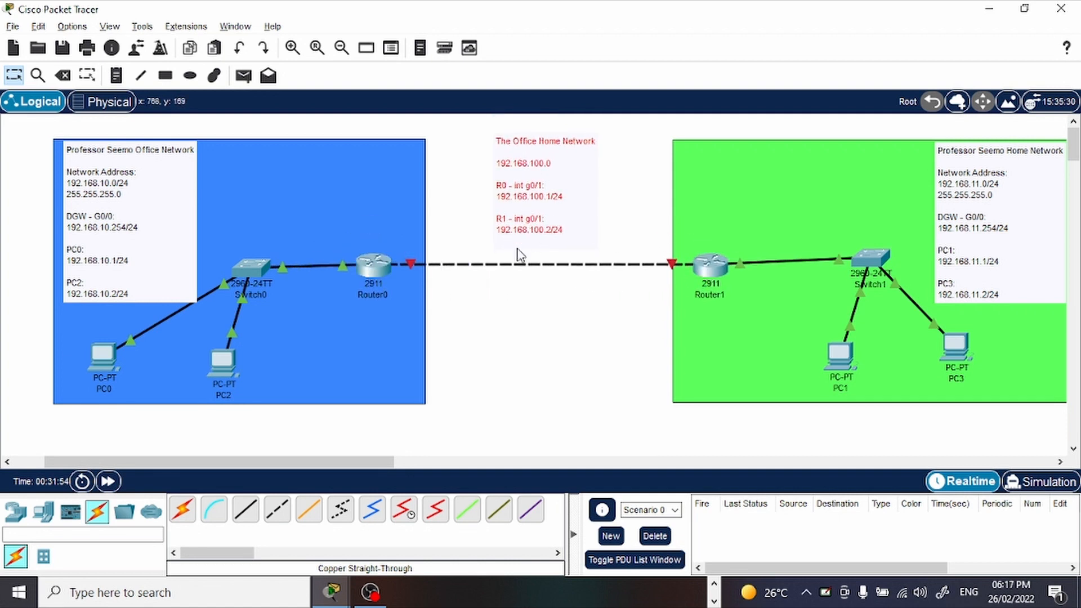
Open Router0's command line, move its window aside and check the link addressing note on the topology.
click(370, 276)
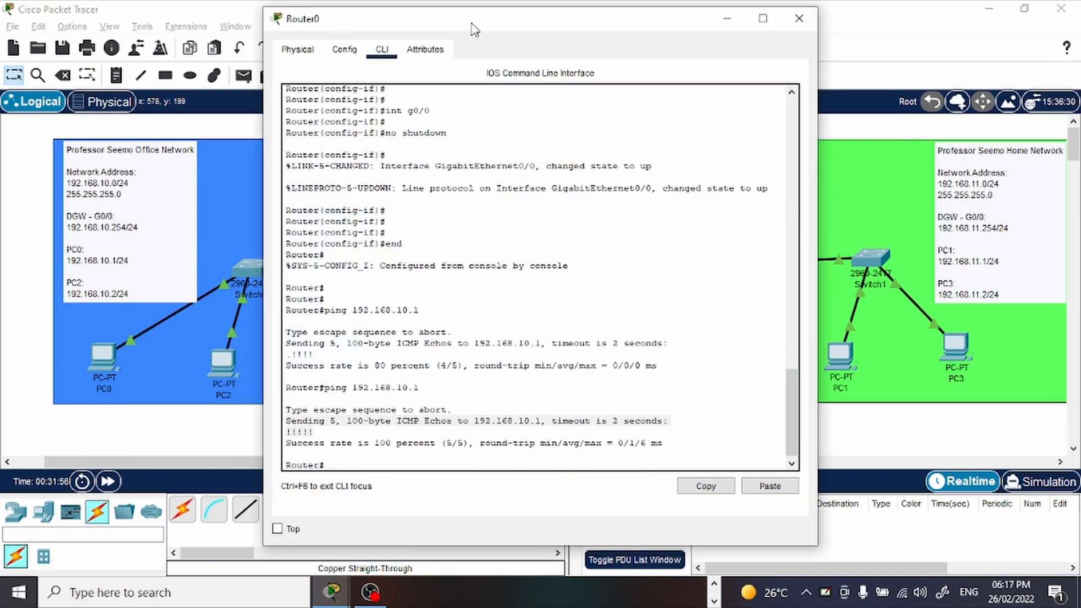
drag(476, 27, 401, 87)
drag(231, 63, 145, 42)
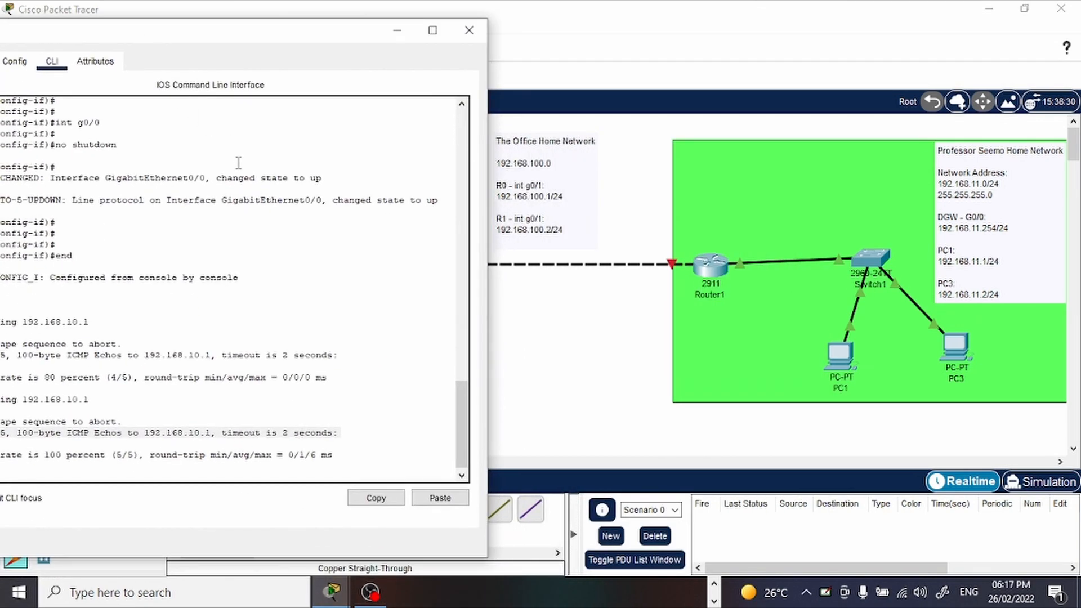
drag(306, 33, 412, 15)
key(Return)
key(Return)
key(Return)
key(Return)
key(Return)
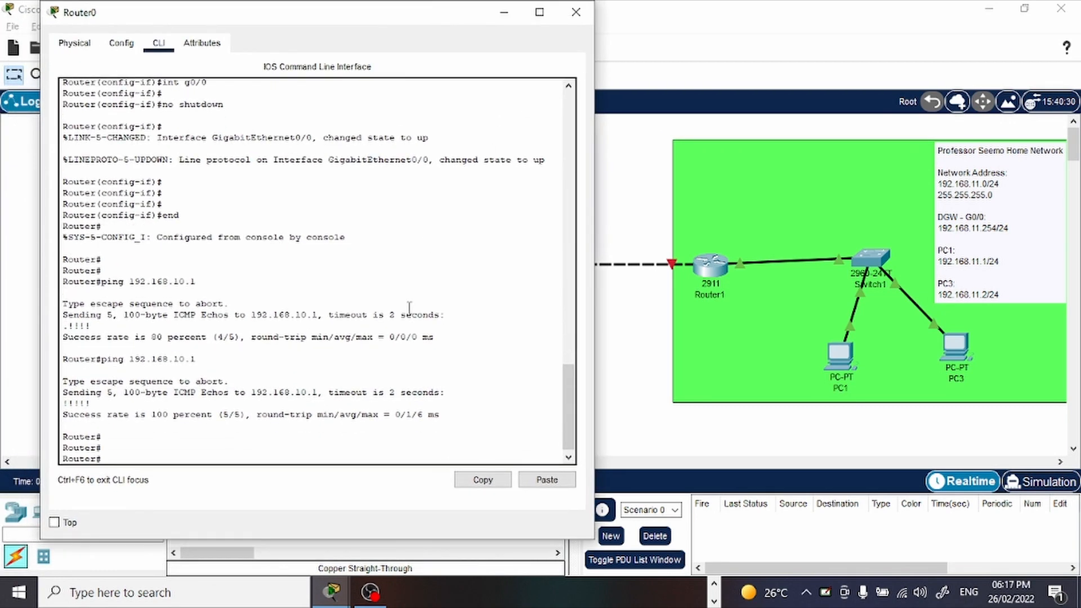
key(alt+Tab)
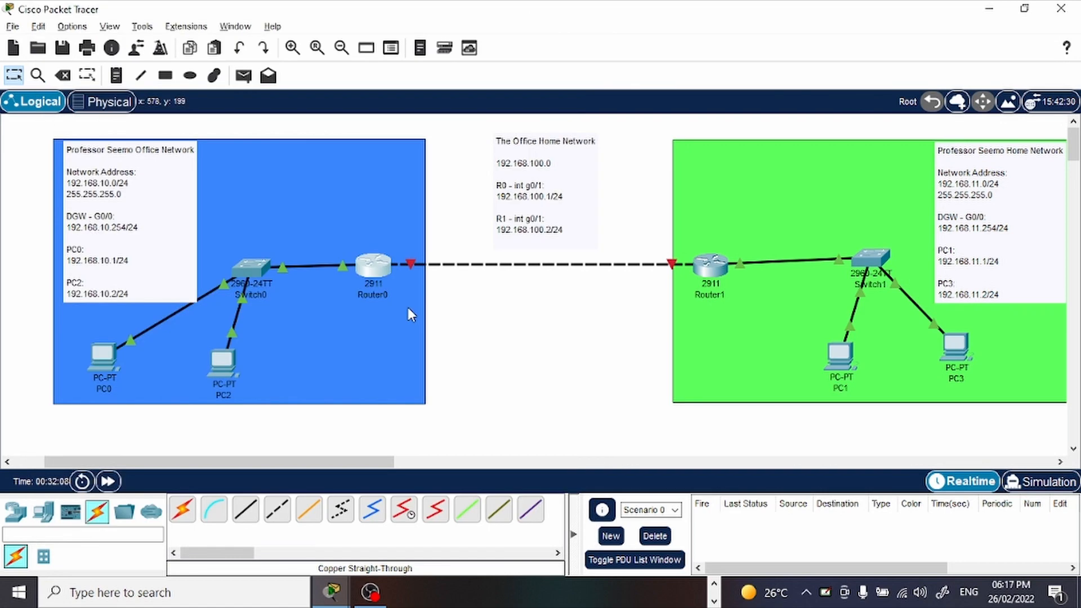
key(alt+Tab)
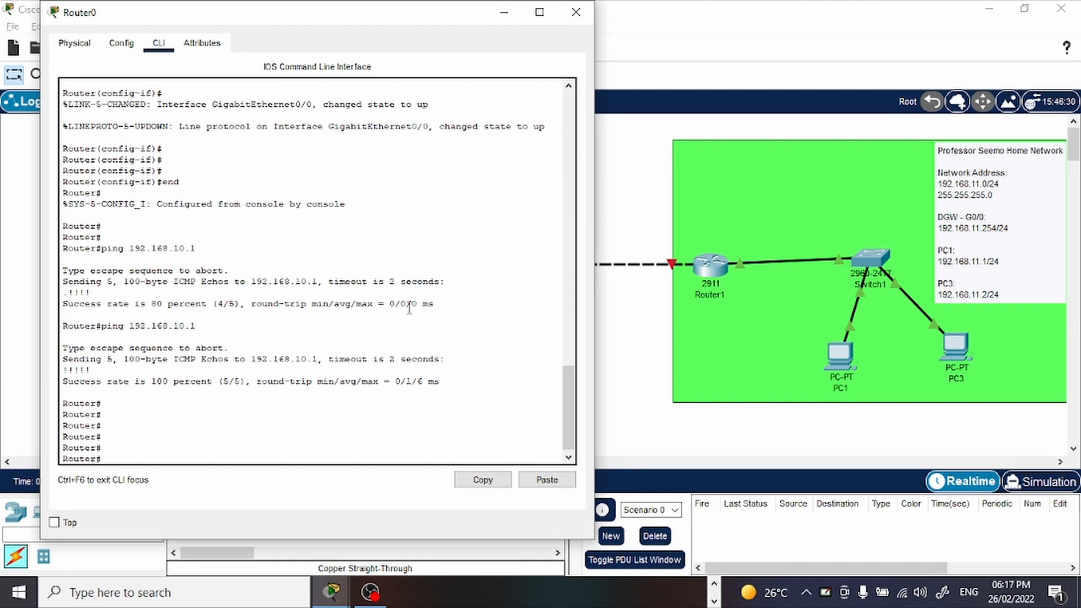
Enter global configuration mode on Router0 with conf t and select interface g0/1.
text(conf t)
key(Return)
key(Return)
key(Return)
text(int)
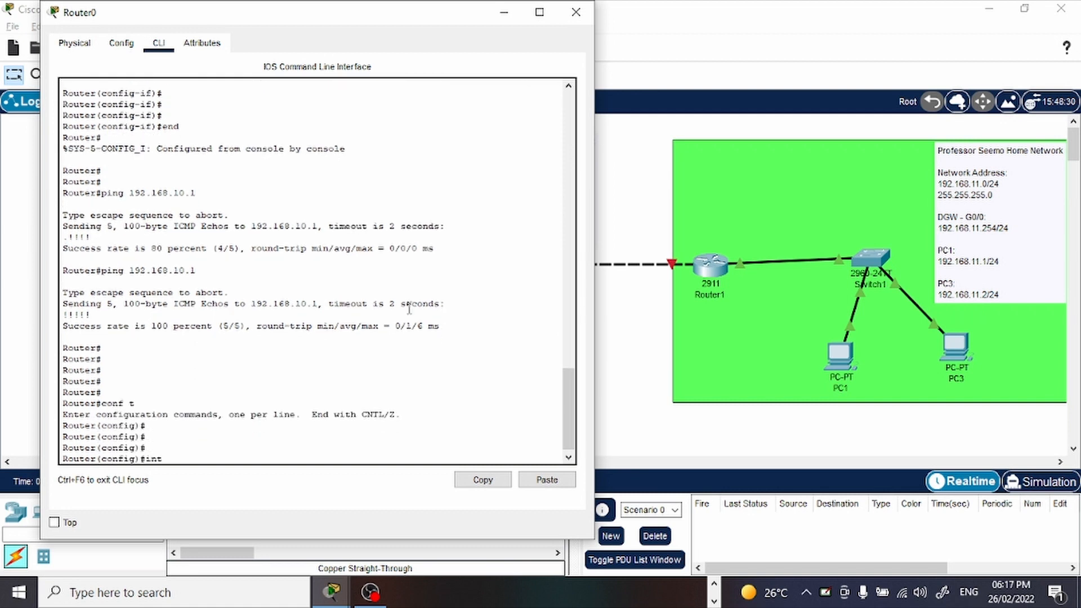
text( g0/1)
key(Return)
key(Return)
key(Return)
key(Return)
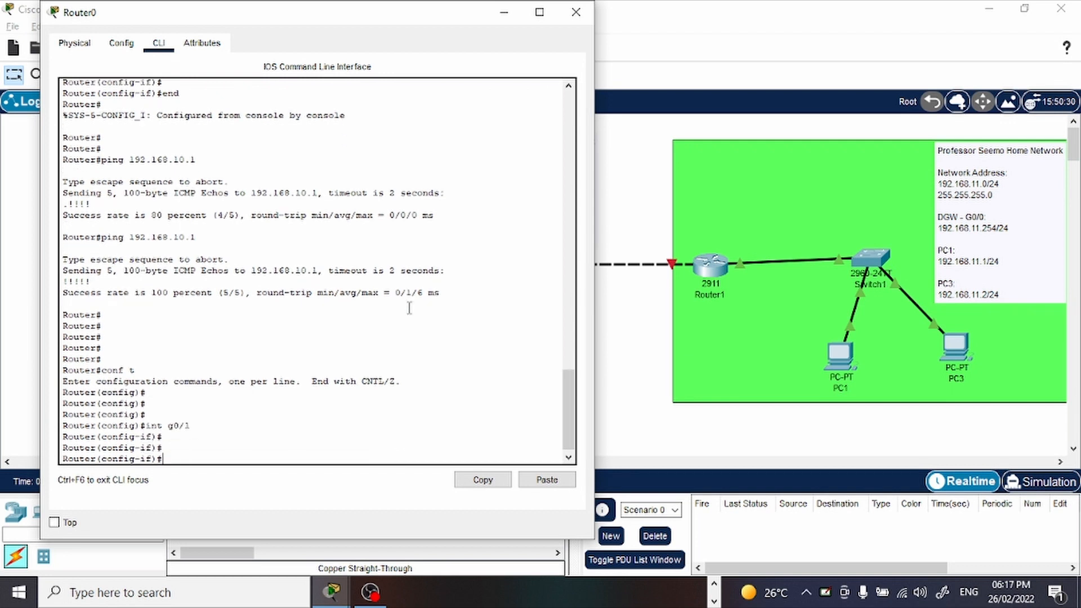
Assign IP address 192.168.100.1 with mask 255.255.255.0 to Router0's g0/1 interface.
text(ip address)
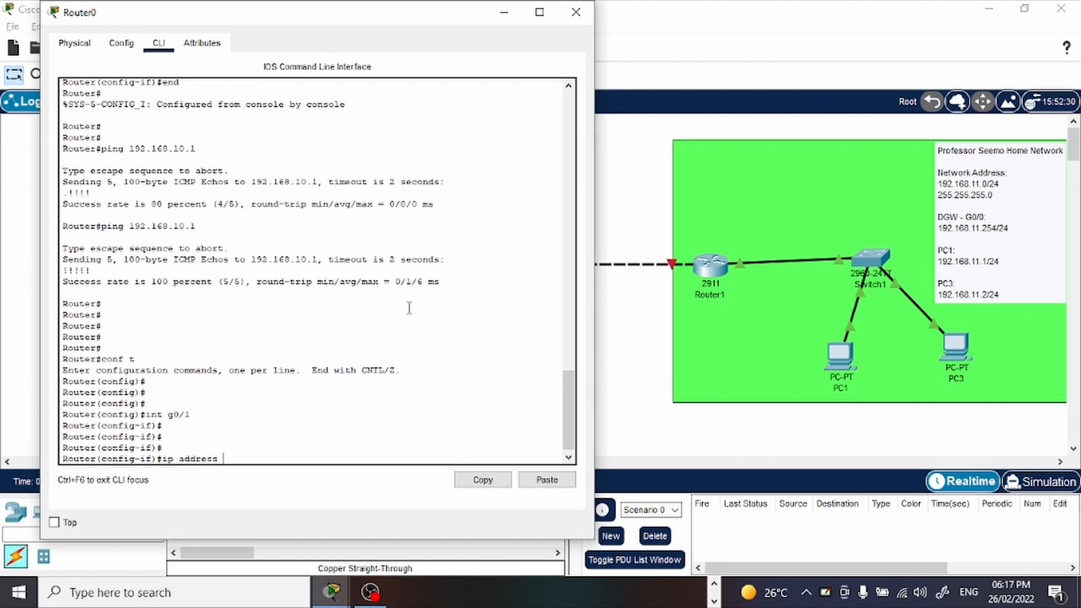
text( 192.168.1100.1)
key(Return)
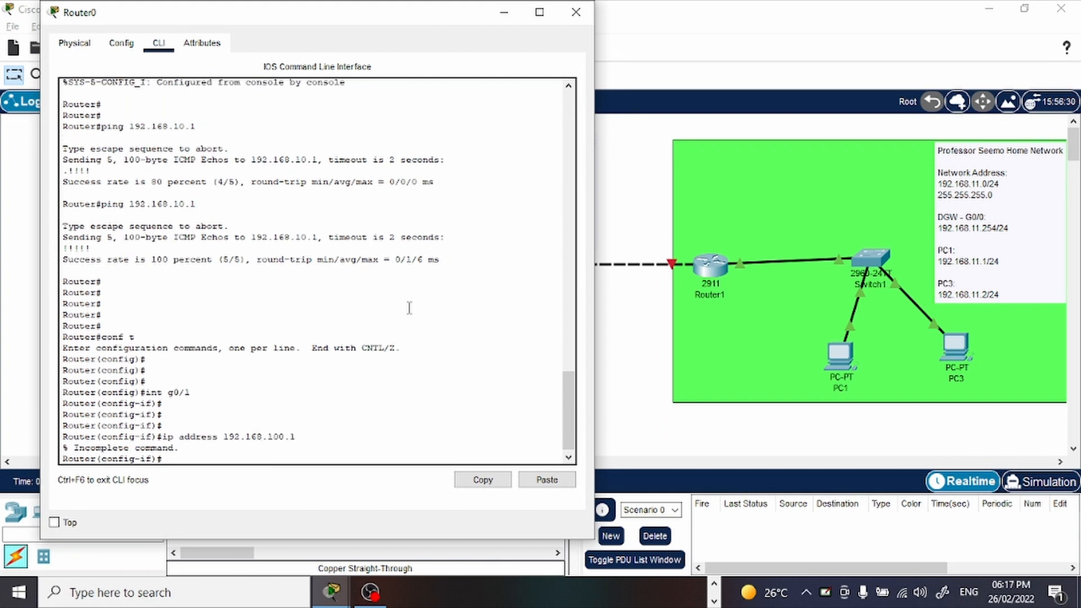
key(Up)
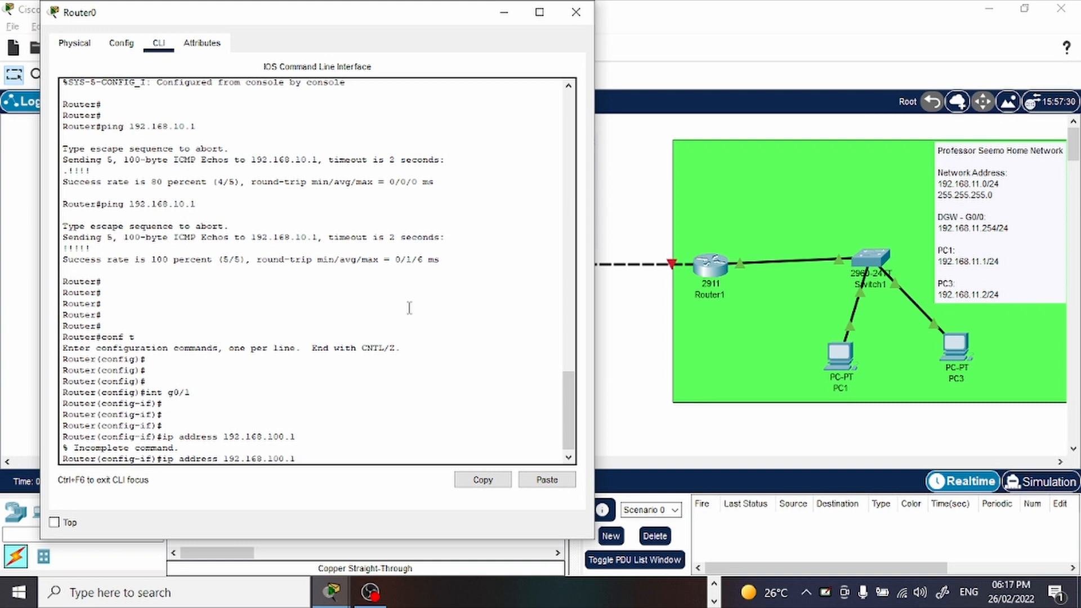
text(255.255.255.0)
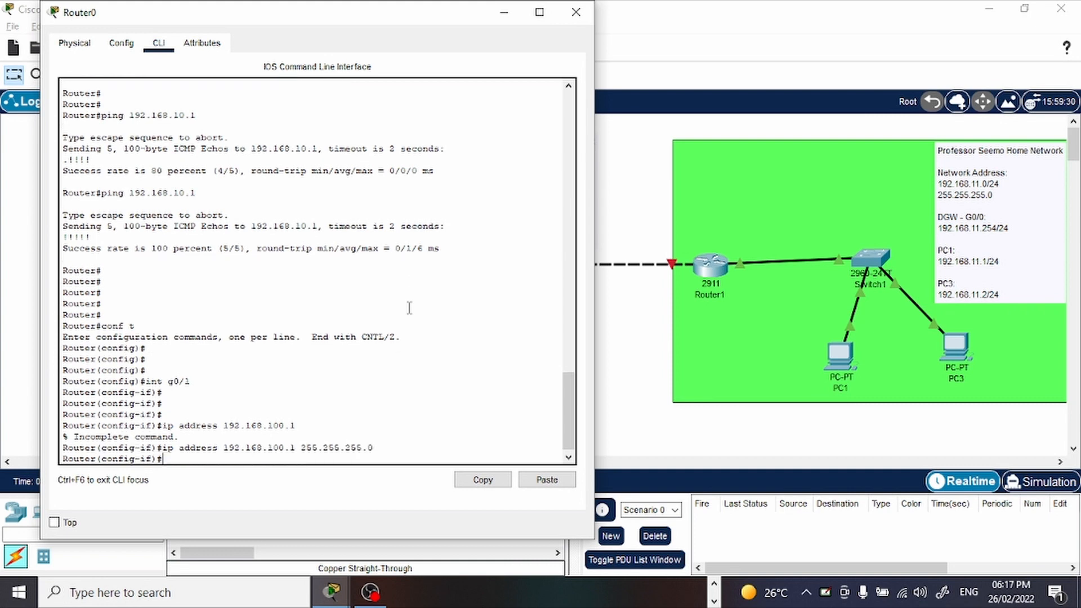
key(Return)
key(Return)
key(Return)
Enable Router0's g0/1 interface with no shutdown.
text(no shu)
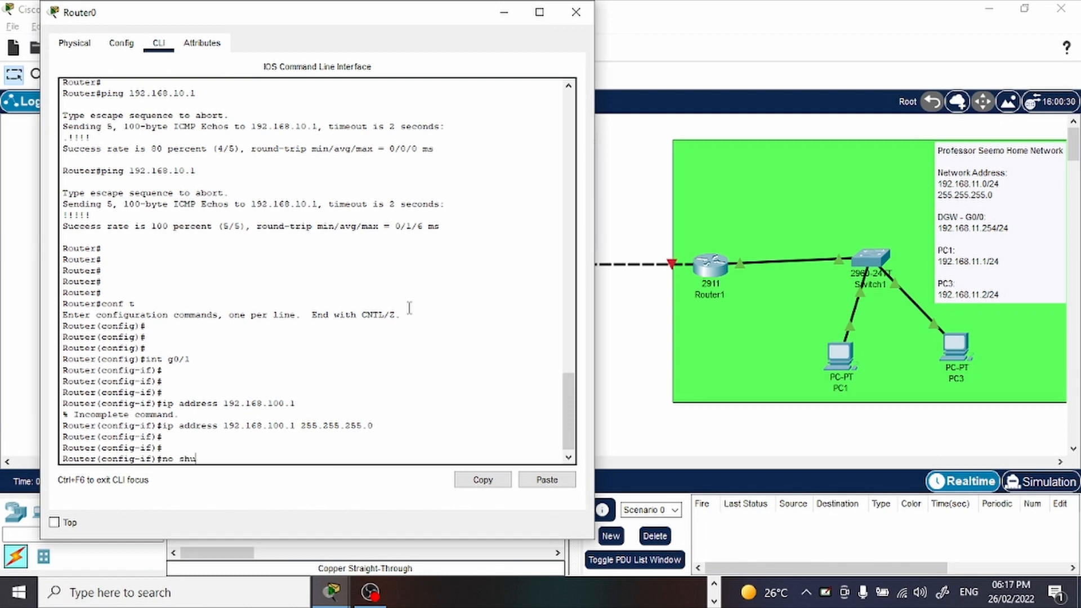
text(tdown)
key(Return)
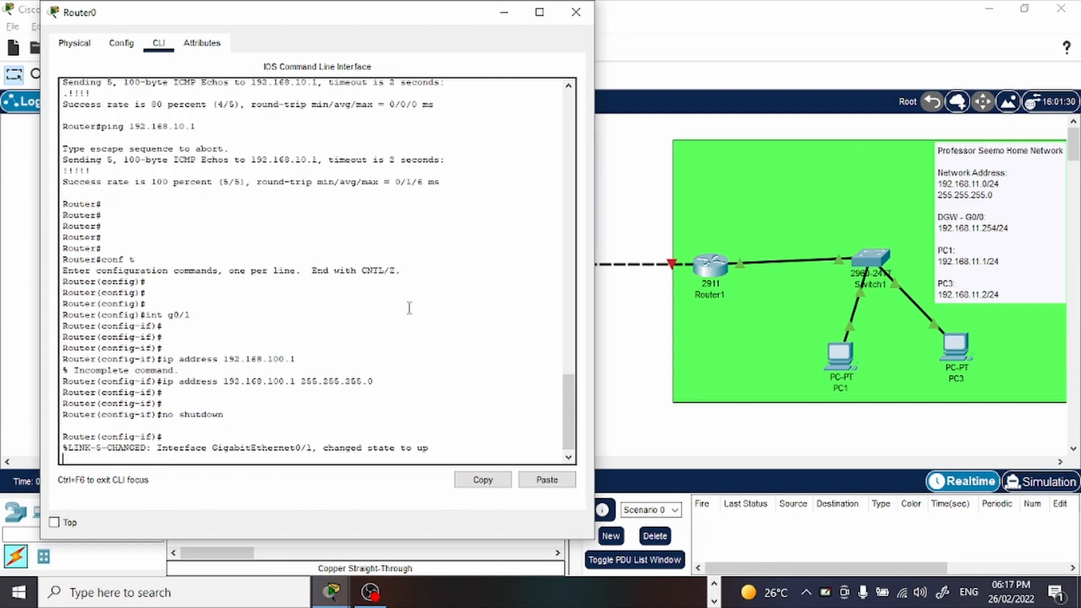
key(Return)
key(Return)
key(Return)
key(Return)
key(Return)
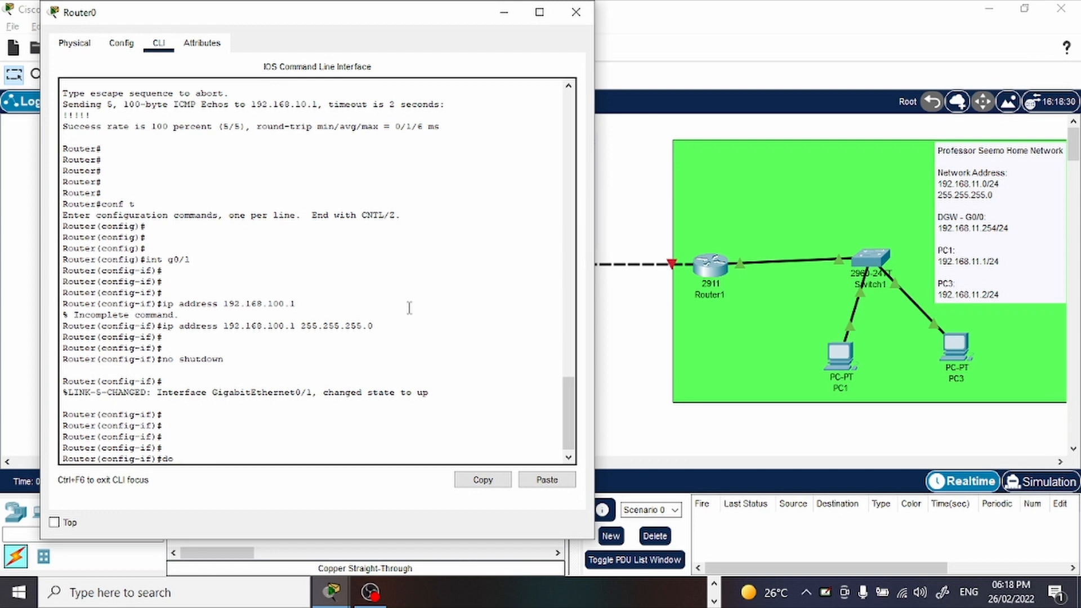
Run do show ip int br on Router0 and examine the status and protocol of GigabitEthernet0/1.
key(BackSpace)
key(BackSpace)
text(do)
text(show ip int br)
key(Return)
key(Return)
key(Return)
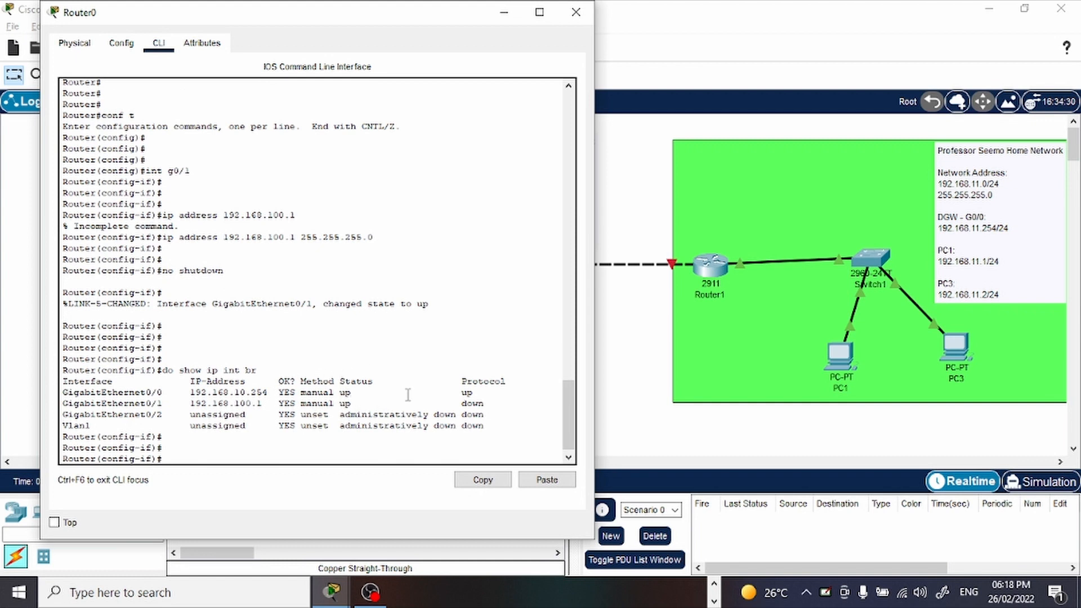
drag(263, 405, 181, 413)
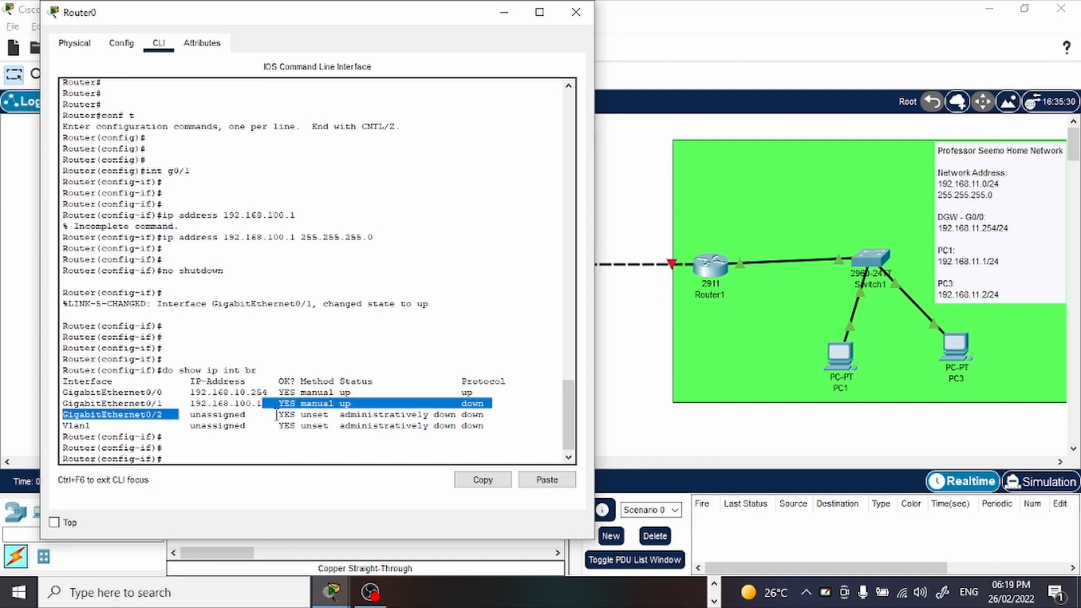
click(496, 393)
drag(500, 379, 480, 393)
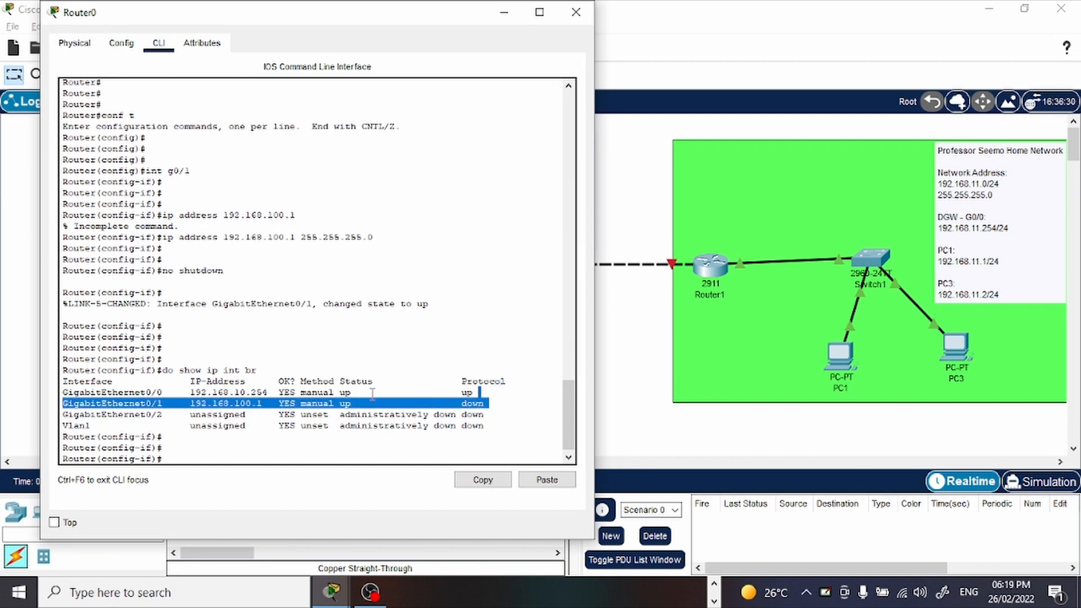
click(370, 384)
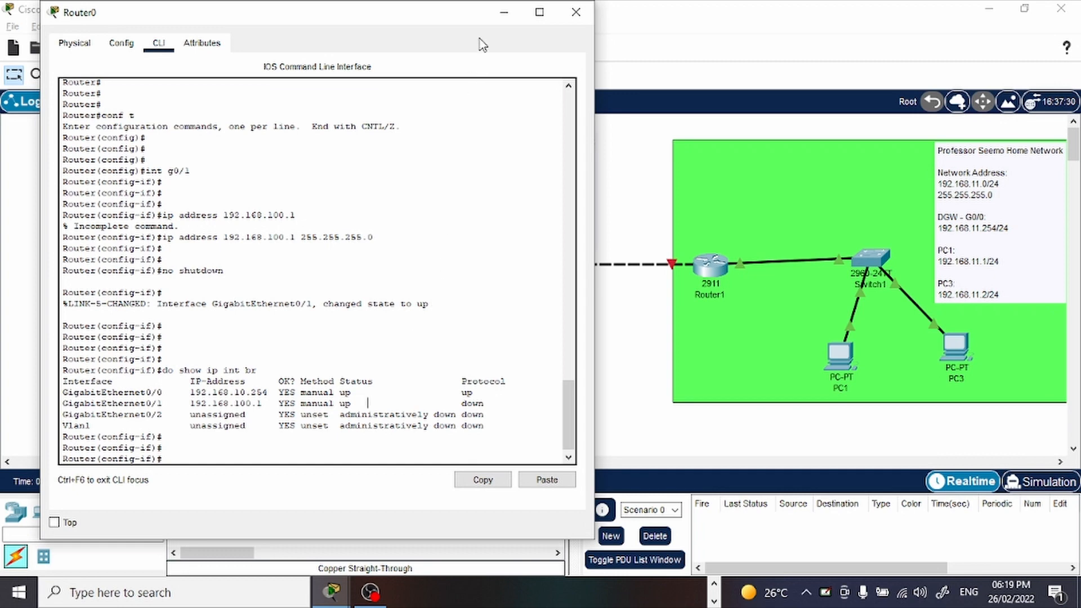
Open Router1's command line and enter global configuration mode with conf t.
click(496, 17)
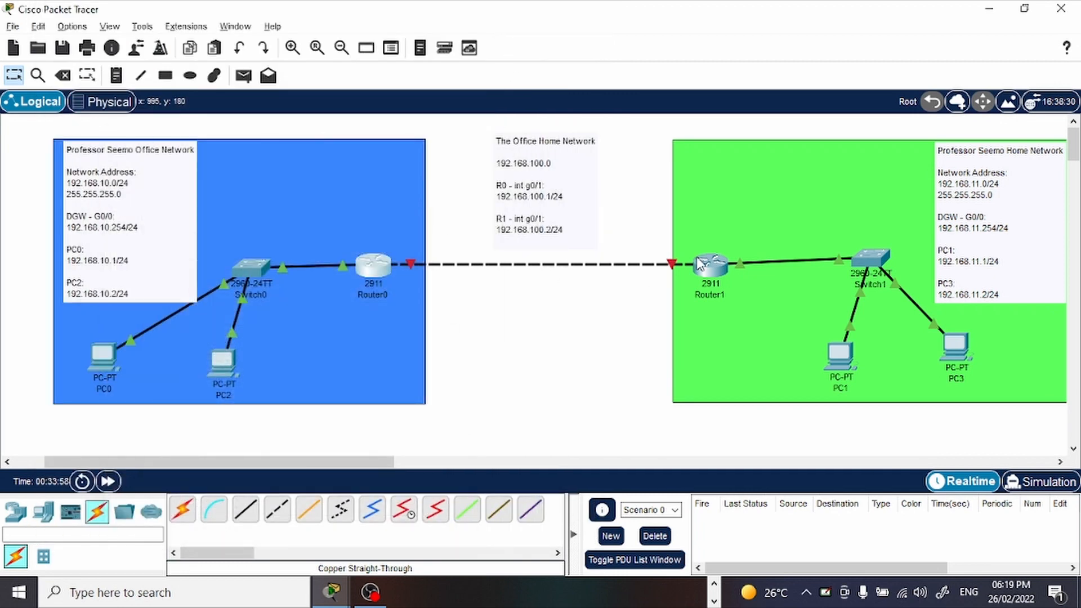
click(380, 265)
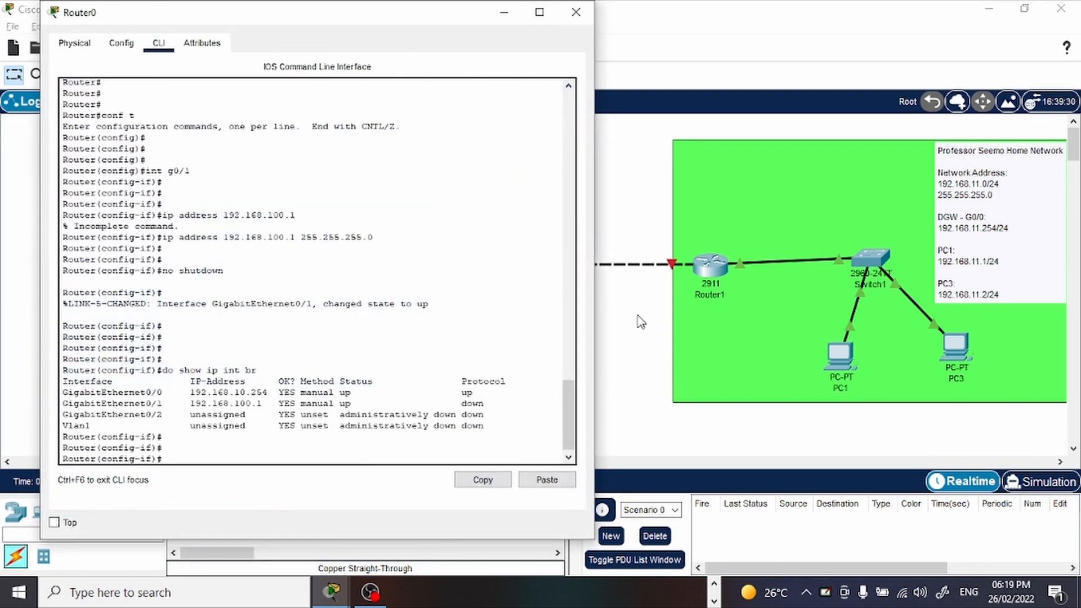
click(705, 269)
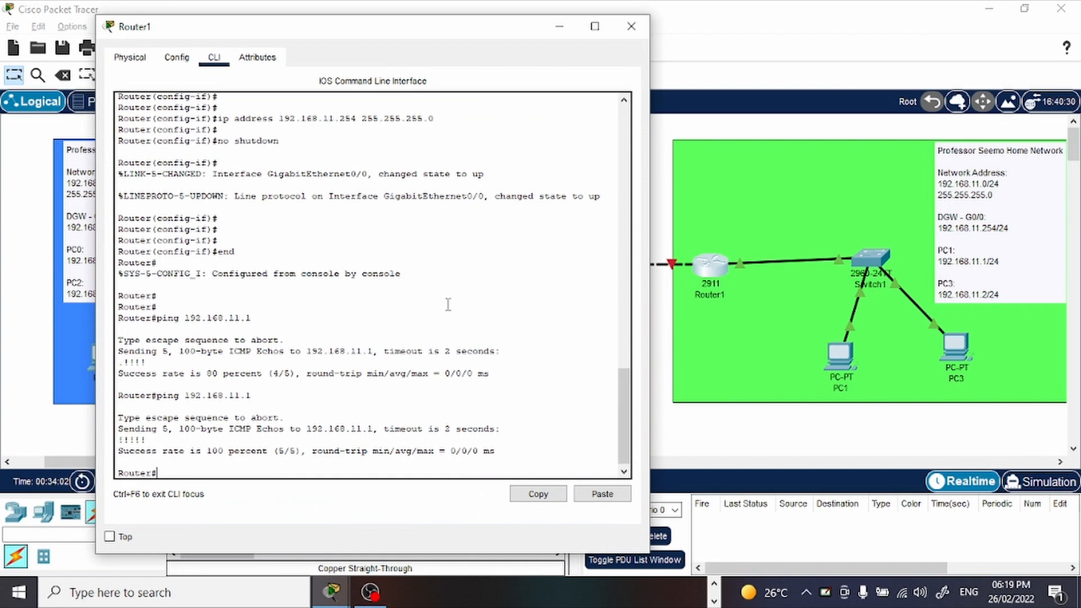
key(Return)
key(Return)
key(Return)
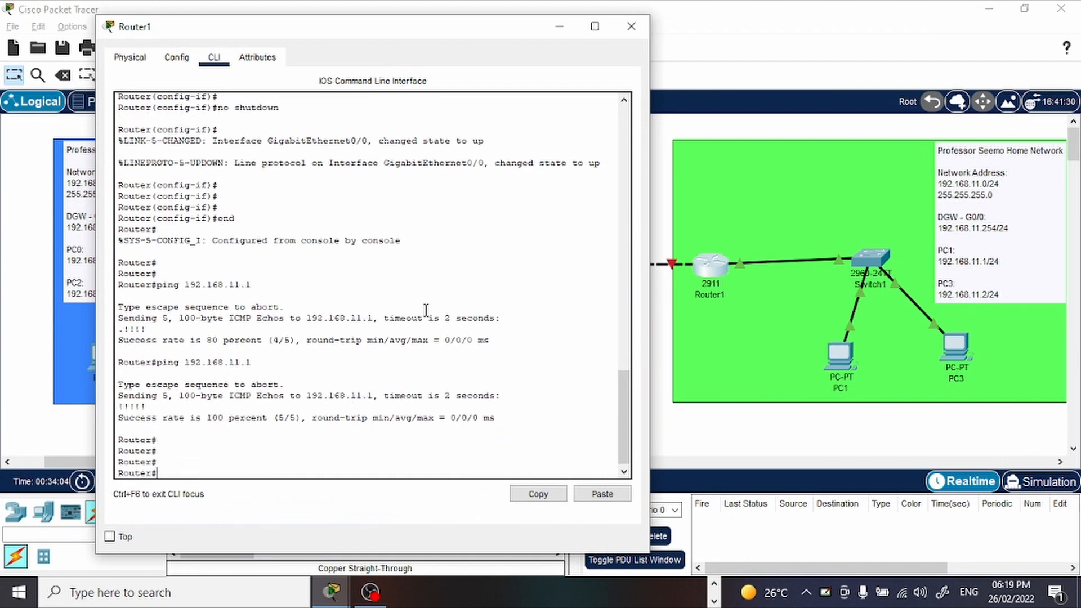
text(conf t)
key(Return)
key(Return)
key(Return)
key(Return)
Select interface g0/1 for configuration on Router1.
text(in)
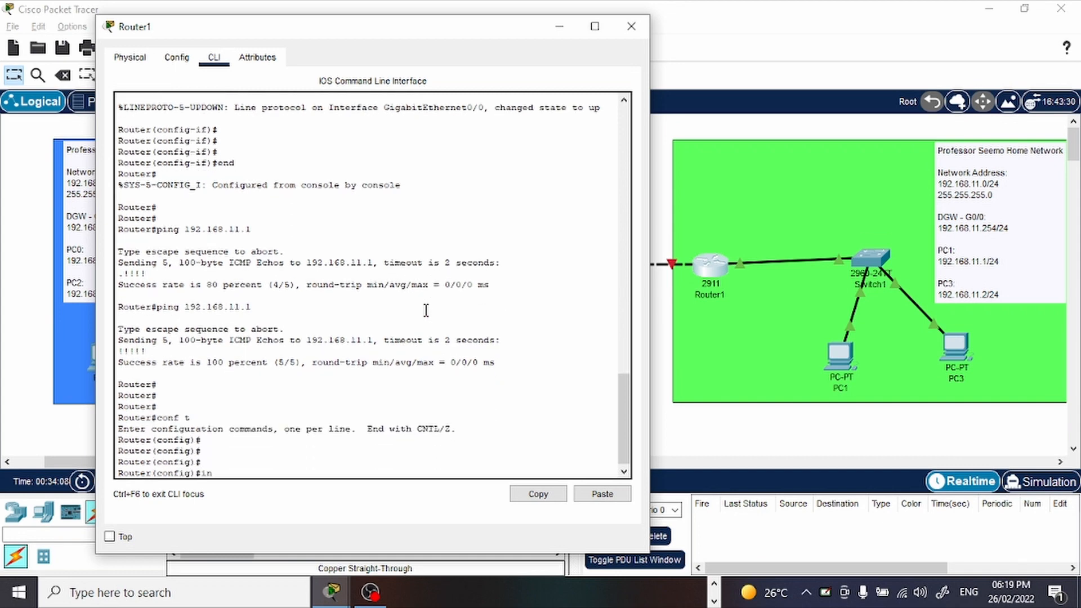
text(t g0/1)
key(Return)
key(Return)
key(Return)
Assign IP address 192.168.100.2 with mask 255.255.255.0 to Router1's g0/1 interface.
text(ip ad)
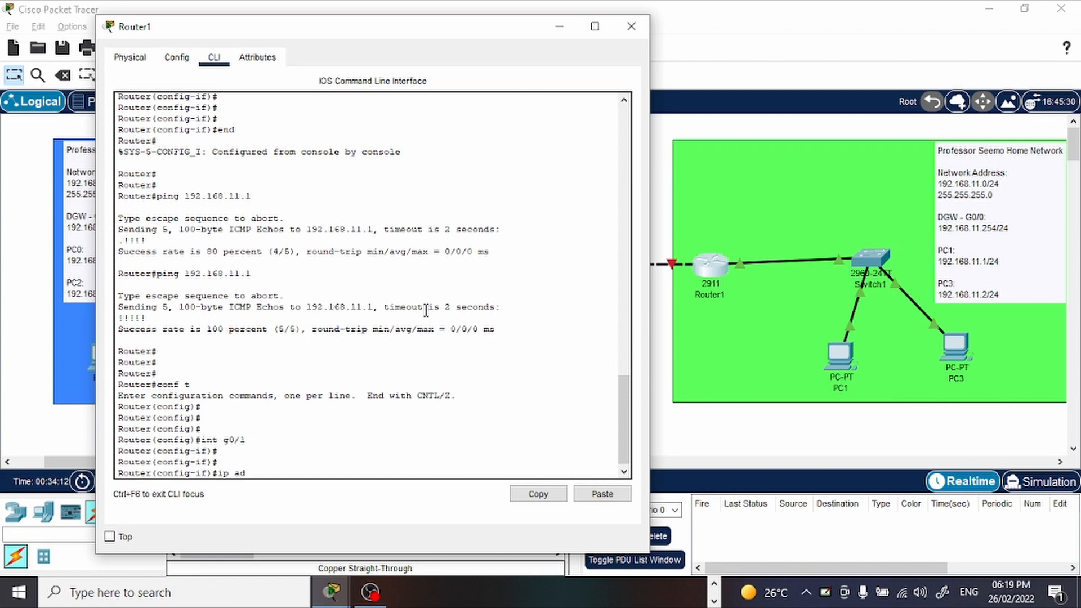
text(dress )
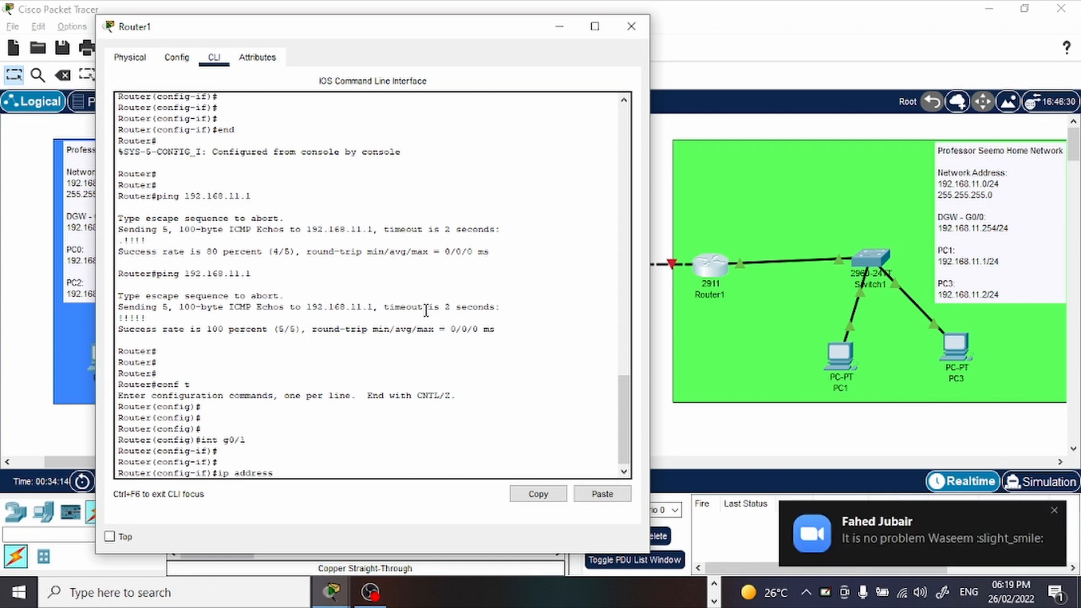
text(192)
click(1053, 510)
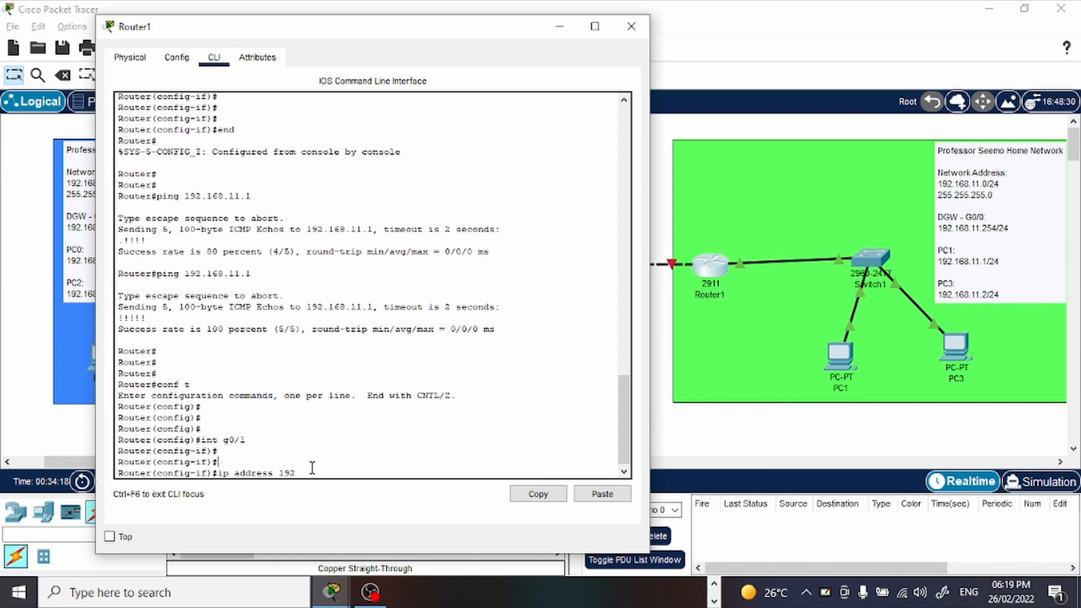
text(.168.100.2 255.255.255.0)
key(Return)
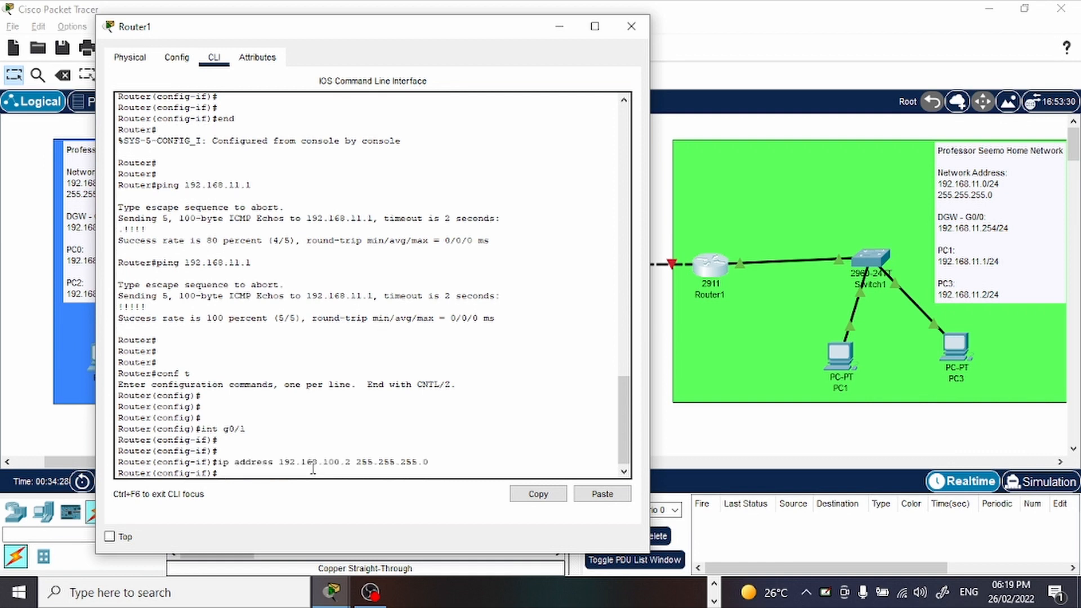
Enable Router1's g0/1 interface with no shutdown.
text(no s)
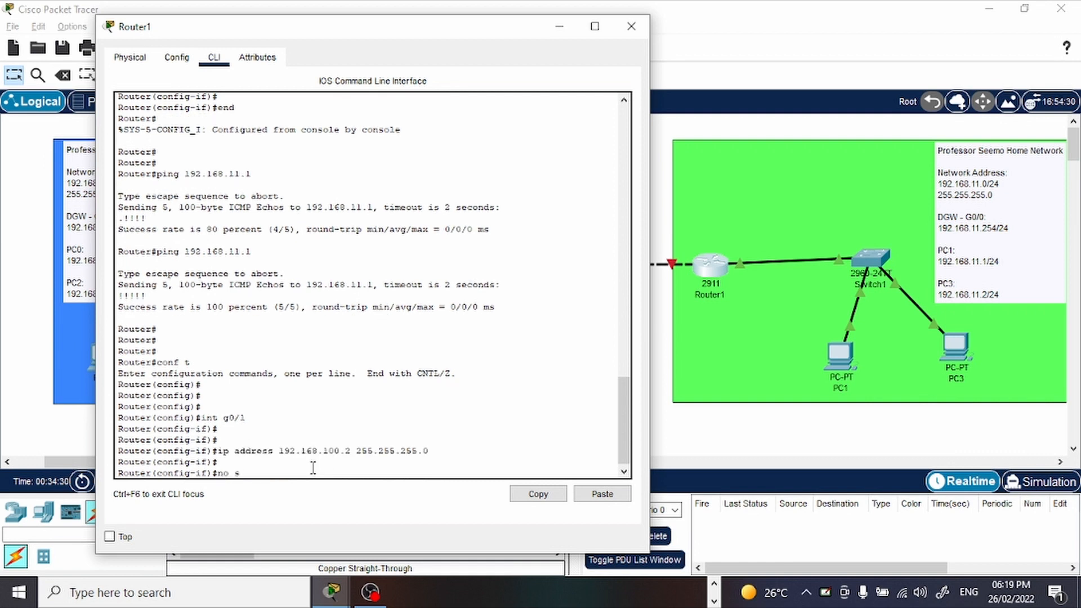
text(hutdown)
key(Return)
key(Return)
key(Return)
key(Return)
key(Return)
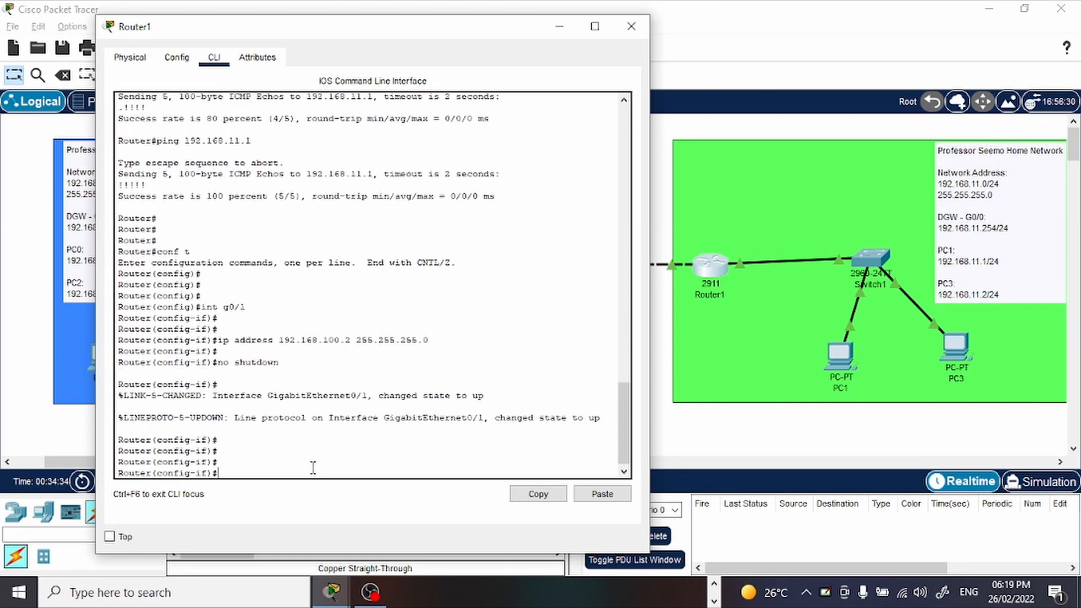
Leave configuration mode on Router1 with end.
text(end)
key(Return)
key(Return)
key(Return)
key(Return)
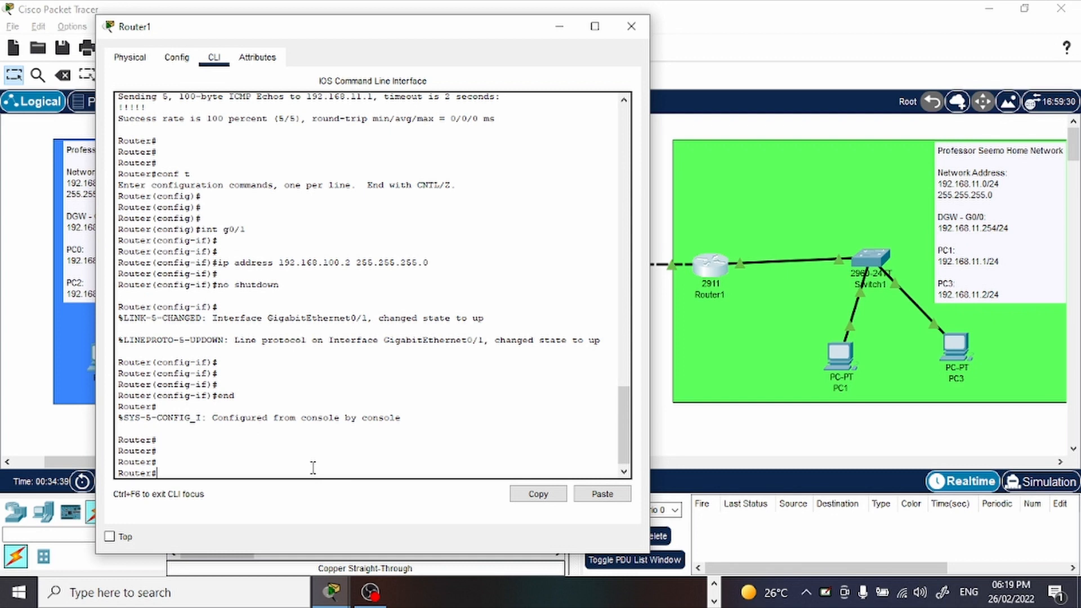
Run show ip int br on Router1 and examine the status and protocol of its interfaces.
text(show ip int br)
key(Return)
key(Return)
key(Return)
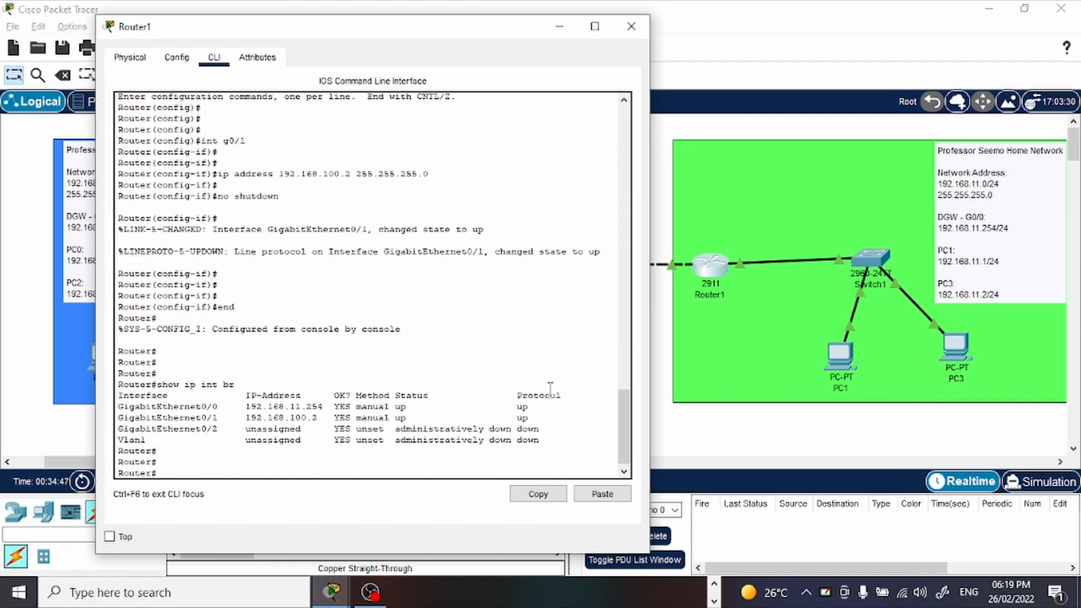
Rerun do show ip int br on Router0 and check the status of GigabitEthernet0/0 and GigabitEthernet0/1.
click(661, 404)
click(373, 265)
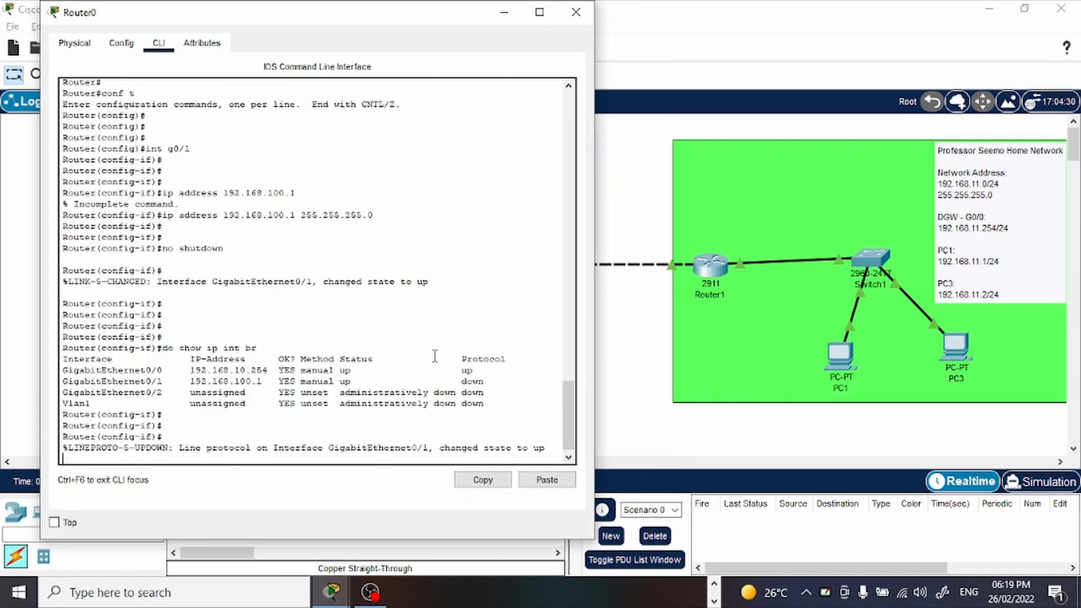
key(Return)
key(Up)
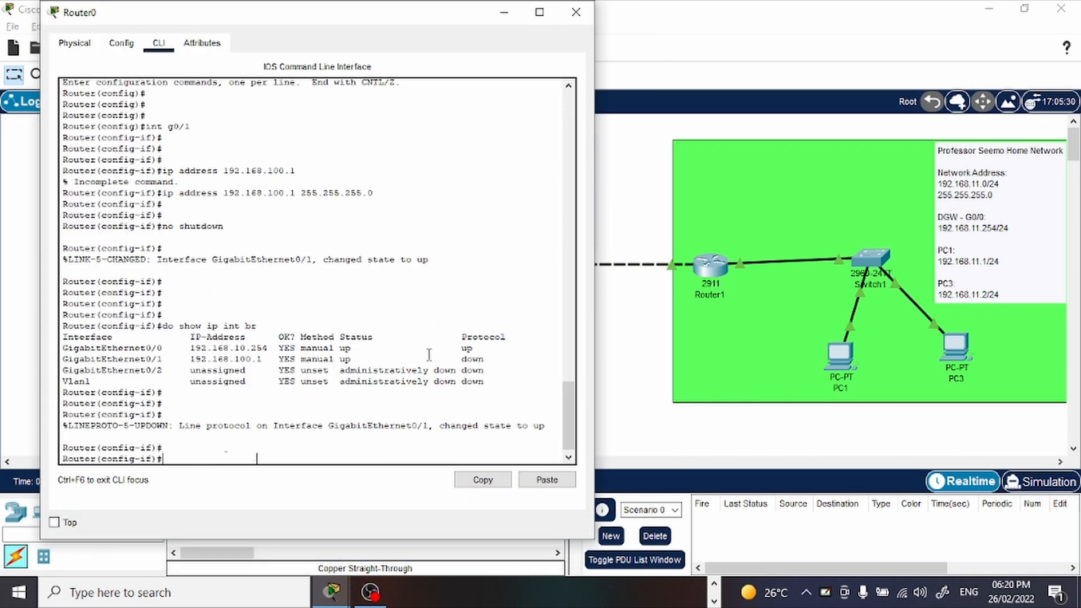
key(Return)
drag(484, 425, 224, 414)
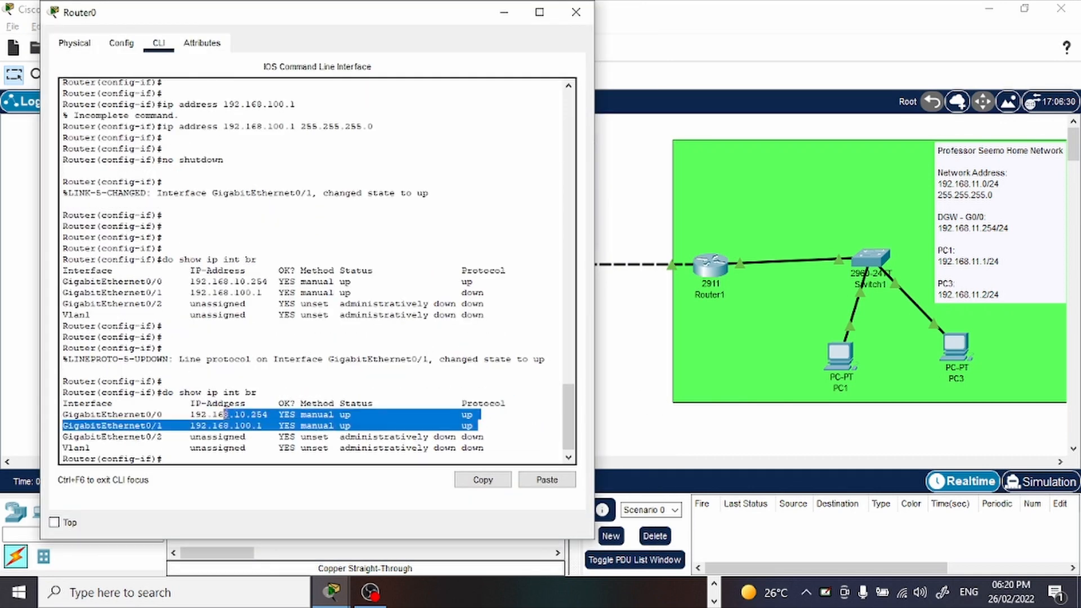
click(430, 421)
click(504, 12)
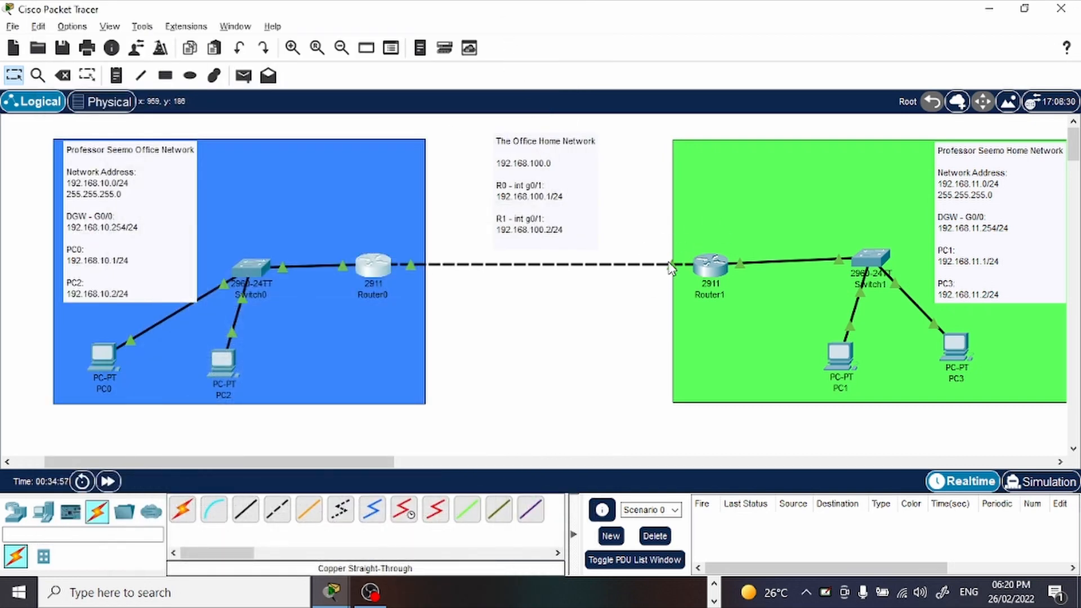
Return to Router0's command line and leave configuration mode with end.
click(376, 265)
key(Return)
key(Return)
key(Return)
key(Return)
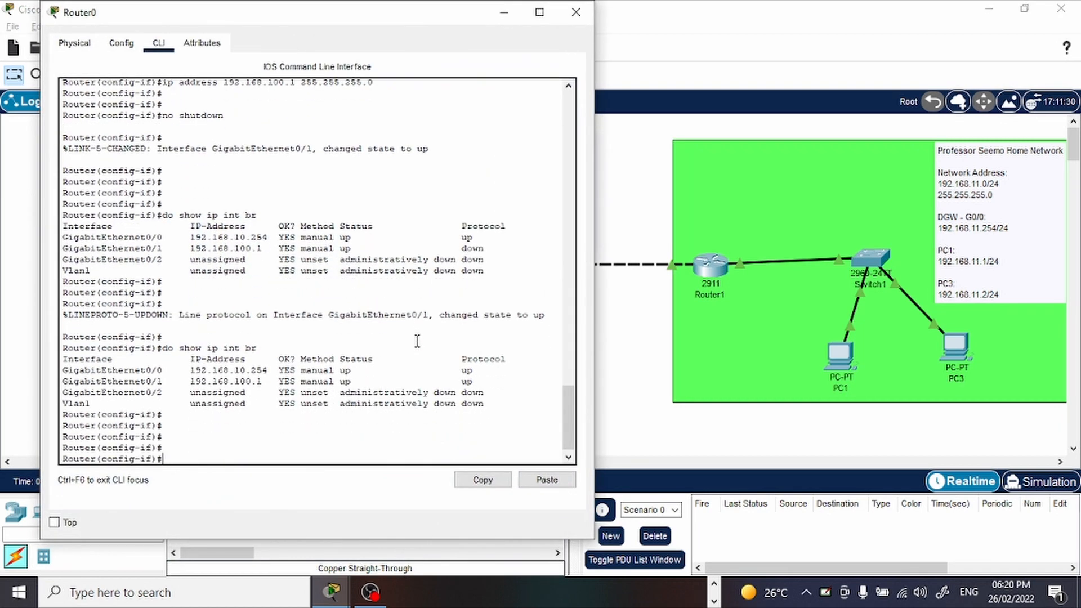
text(end)
key(Return)
key(Return)
key(Return)
key(Return)
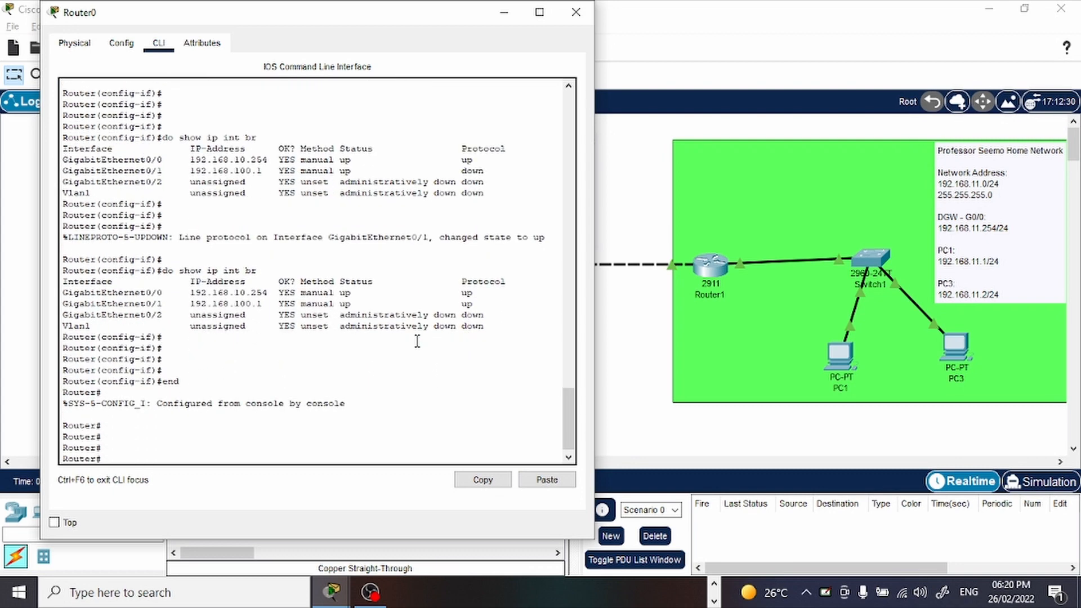
Ping Router1's g0/1 address 192.168.100.2 from Router0, examine the replies and repeat the ping.
text(ping 192.168.100.2)
key(Return)
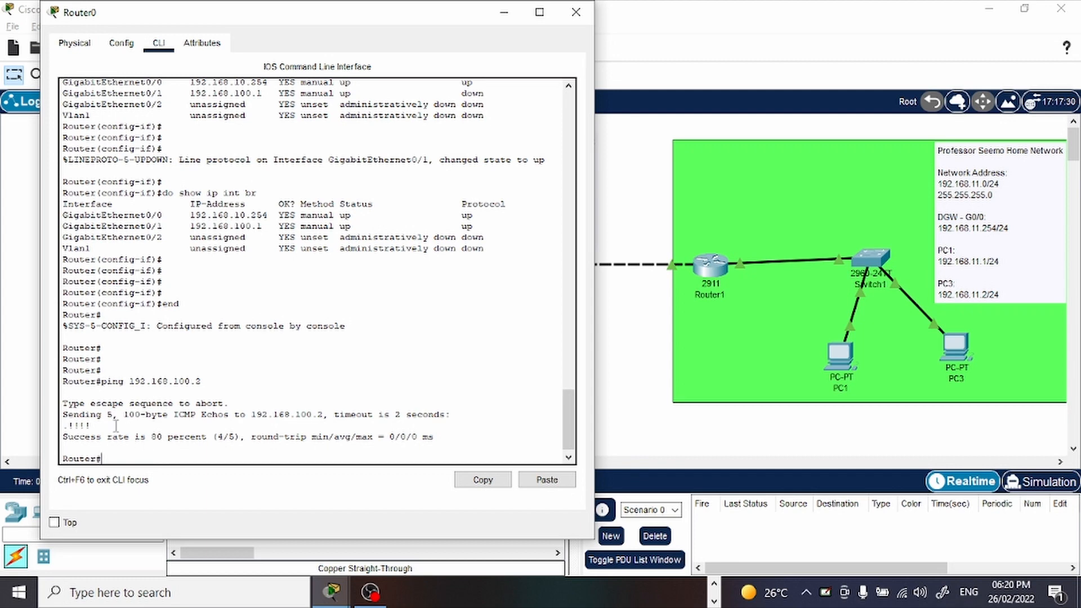
drag(116, 425, 31, 421)
click(254, 388)
key(Up)
key(Return)
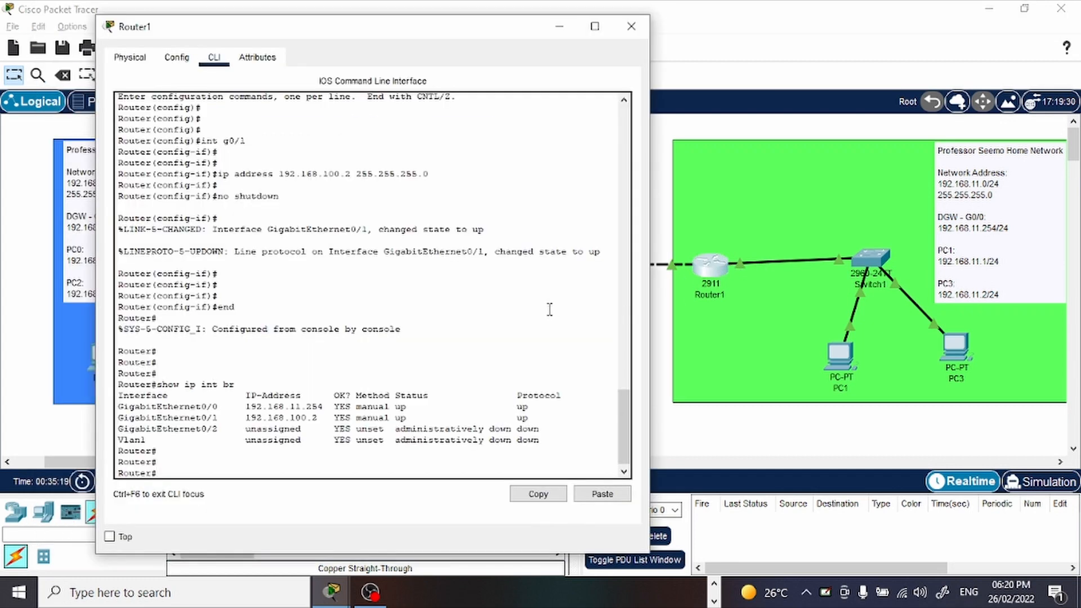
Ping Router0's g0/1 address 192.168.100.1 from Router1's command line.
text(ping 192.16.)
key(BackSpace)
text(6.)
key(BackSpace)
key(BackSpace)
text(68.100.1)
key(Return)
key(Return)
key(Return)
key(Return)
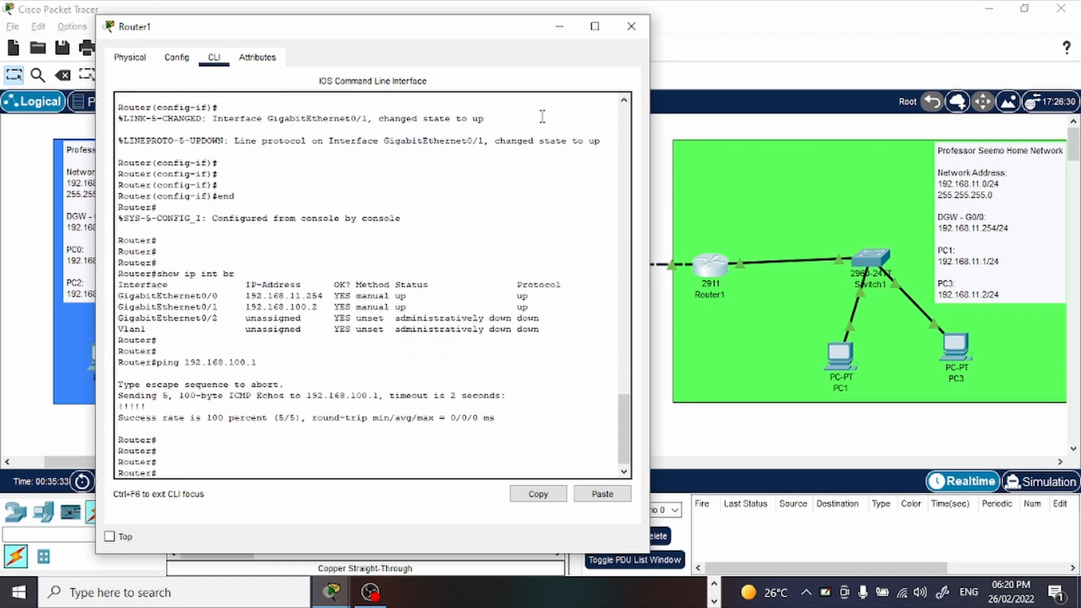
click(559, 28)
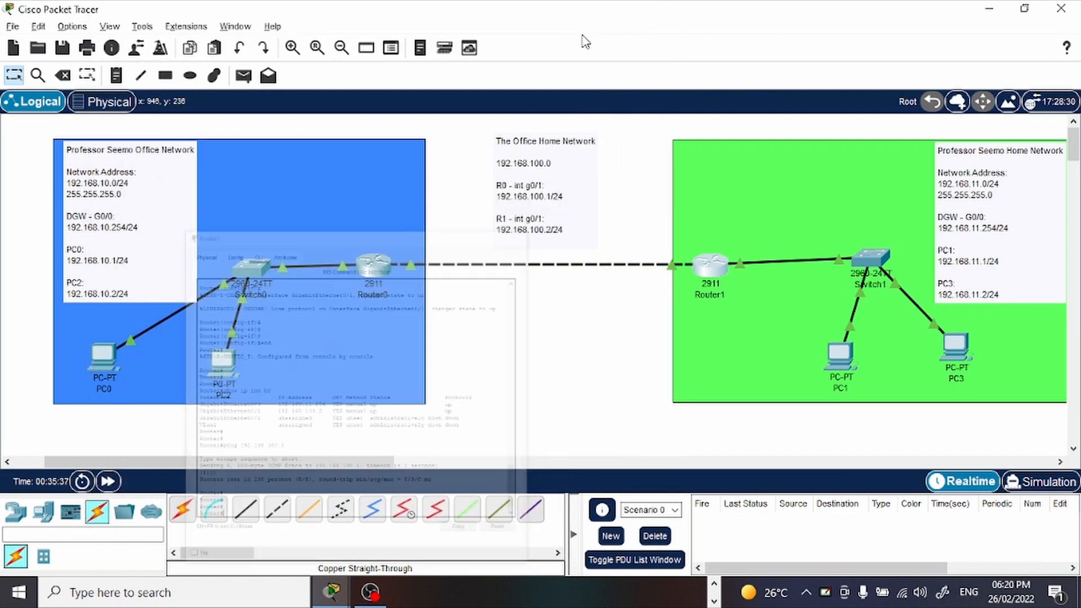
Ping 192.169.10.1 from PC1's Command Prompt and examine the replies.
click(843, 353)
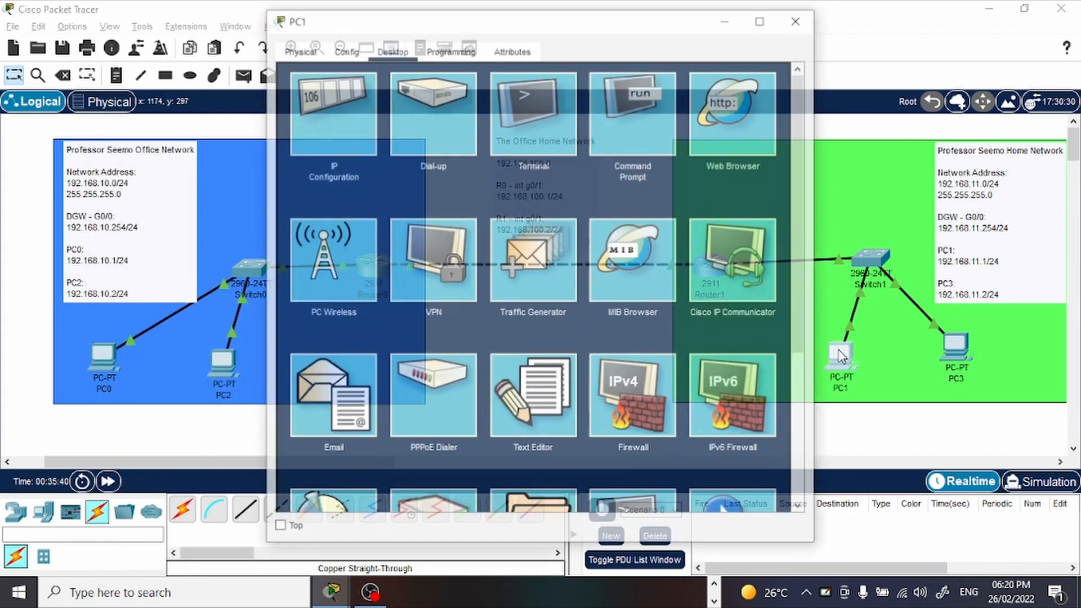
click(637, 142)
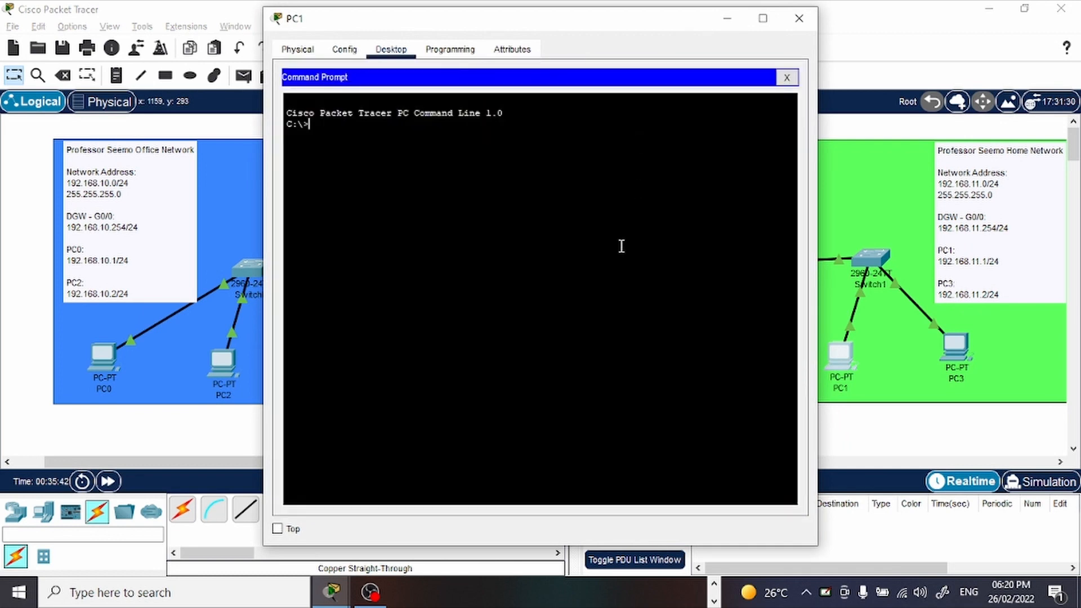
text(ping 192.169.10.1)
key(Return)
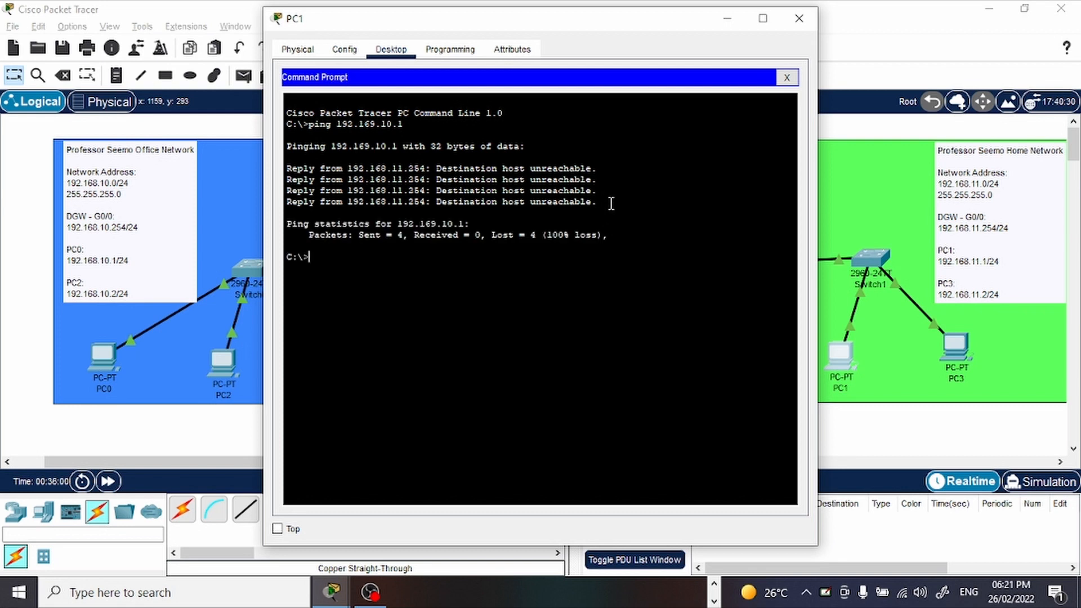
drag(609, 202, 528, 203)
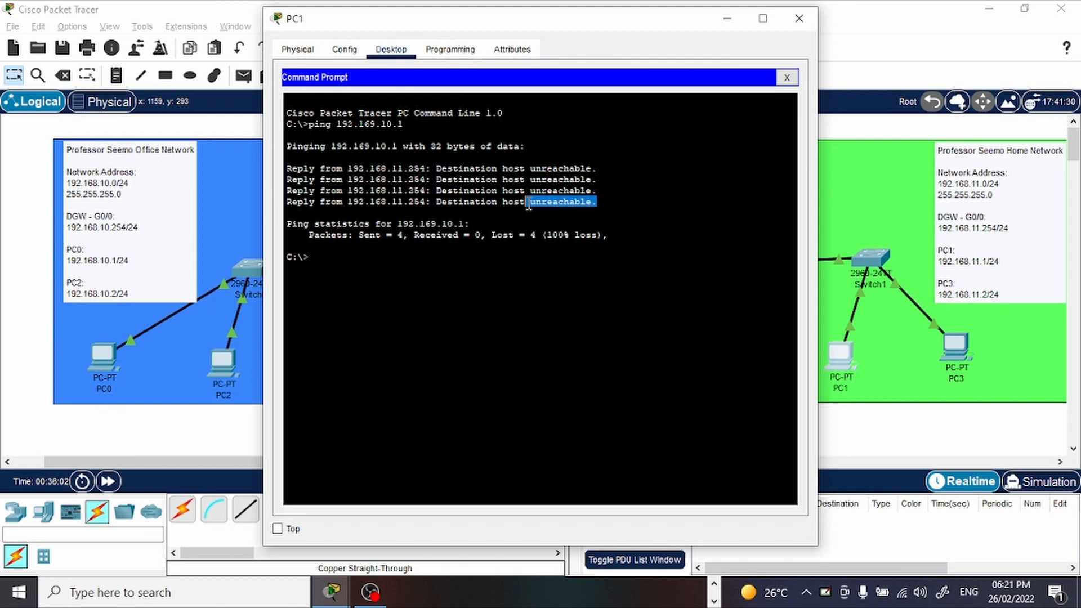
click(608, 263)
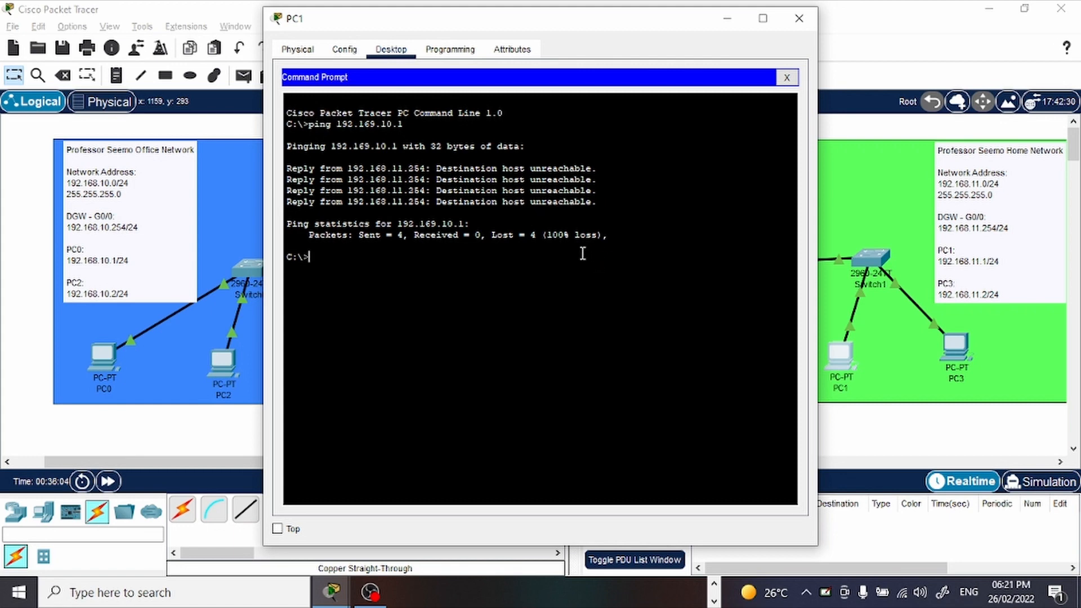
click(726, 19)
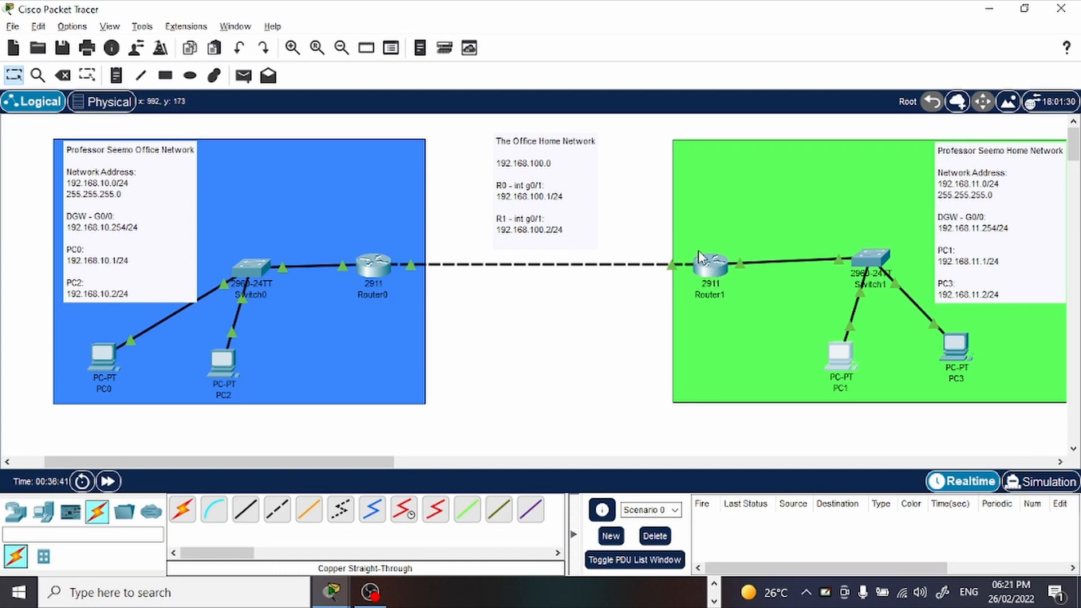
click(713, 270)
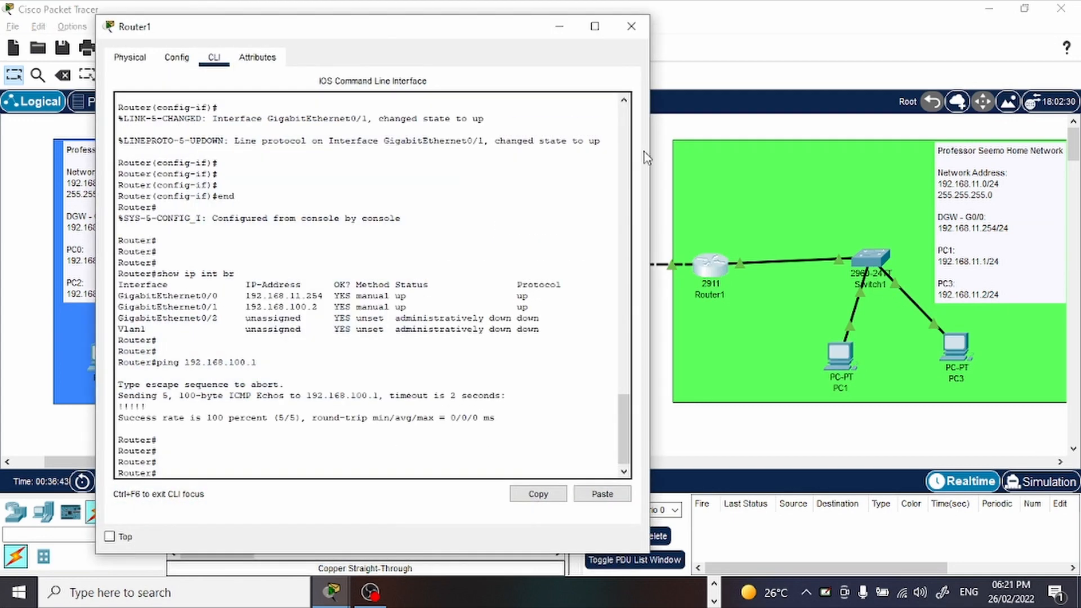
click(556, 27)
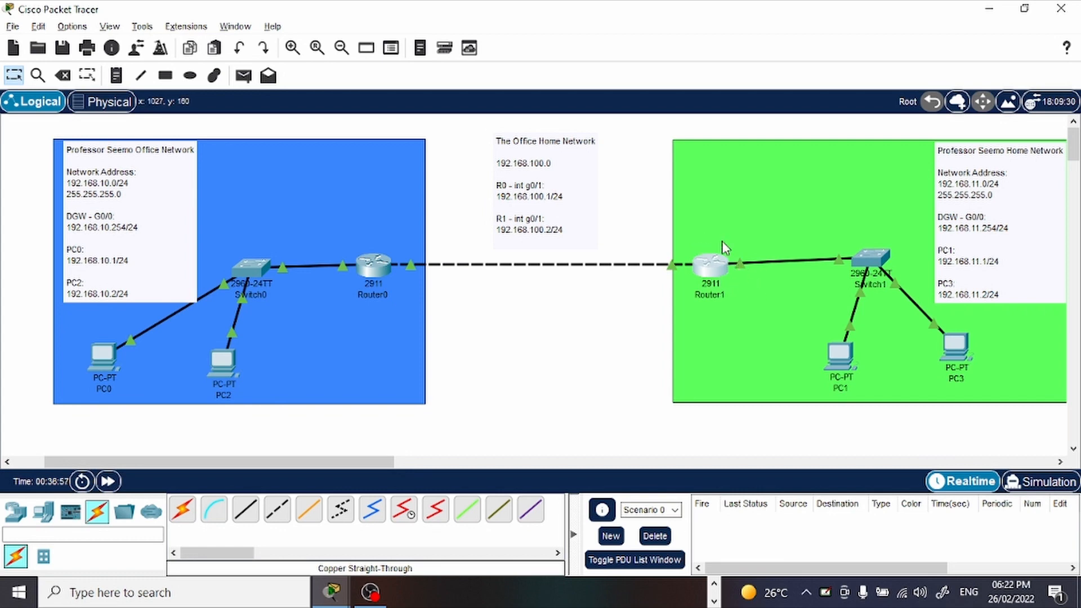
click(712, 270)
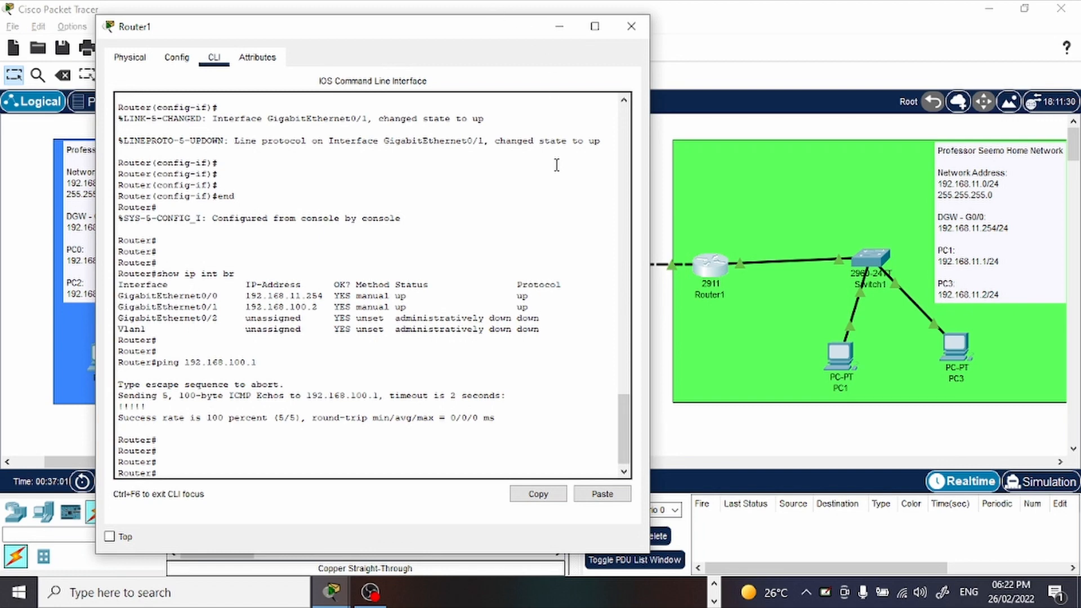
key(Return)
key(Return)
key(Return)
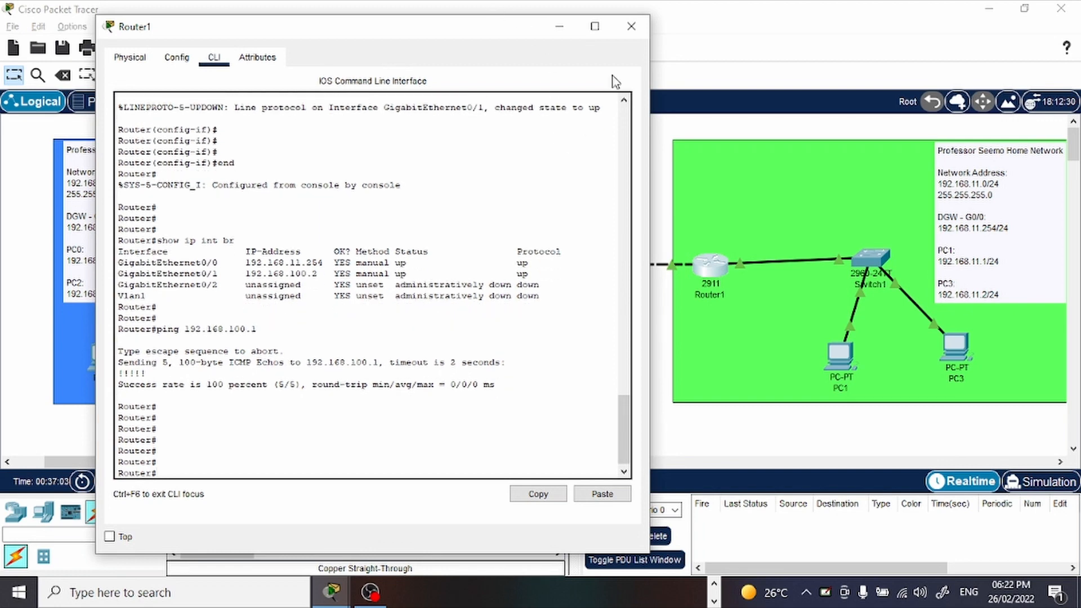
click(631, 25)
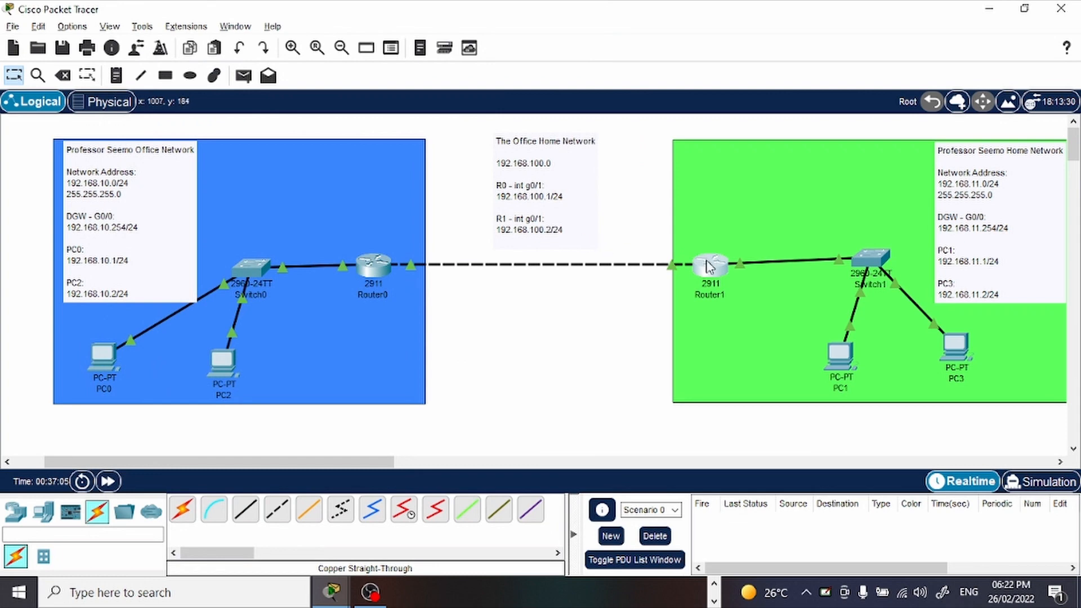
Open Router1's command line and enter global configuration mode with conf t.
click(713, 265)
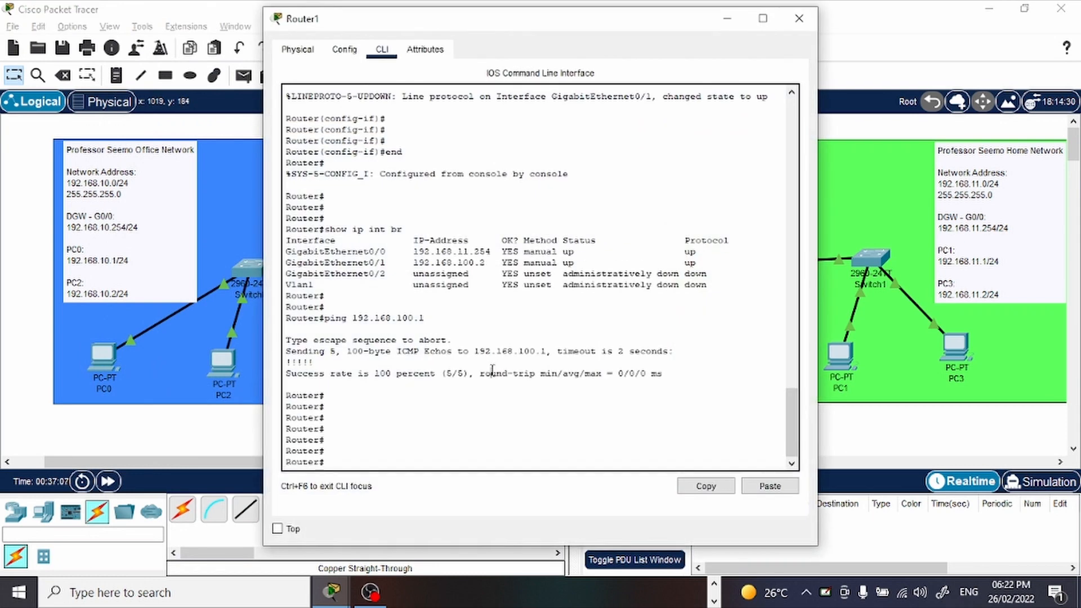
text(conf t)
key(Return)
key(Return)
key(Return)
key(Return)
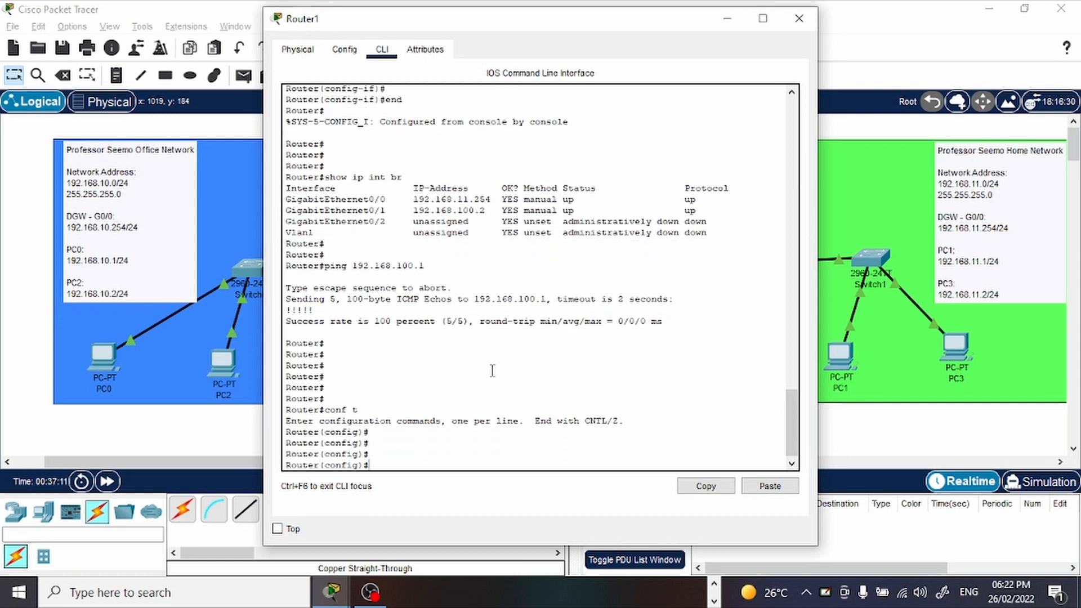
Try to add a static route on Router1 for 192.168.10.0 255.255.255.0 without an exit interface.
text(ip)
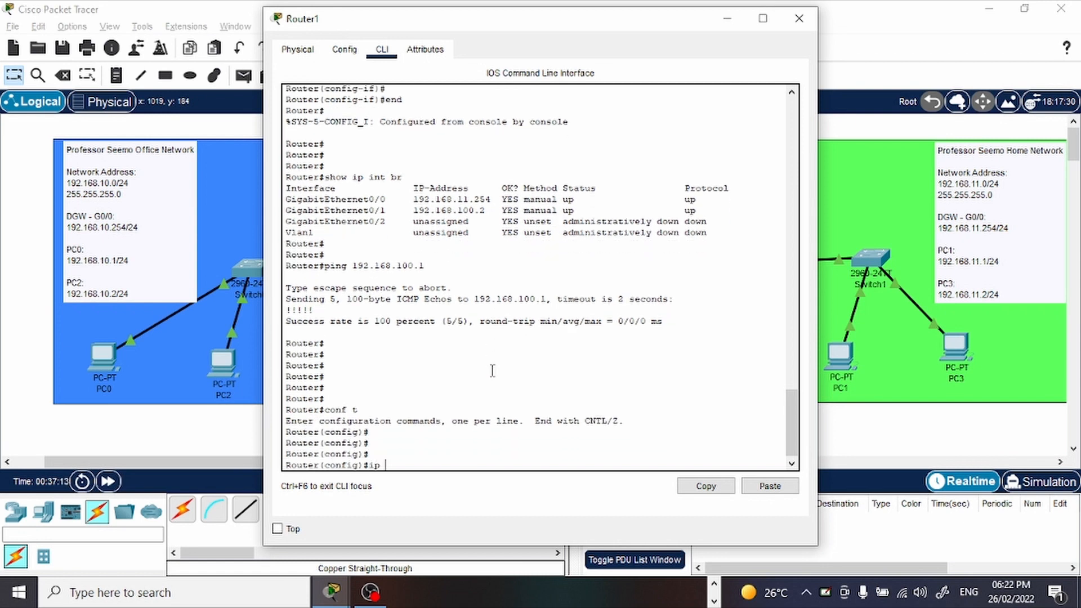
text( route)
text(192.168)
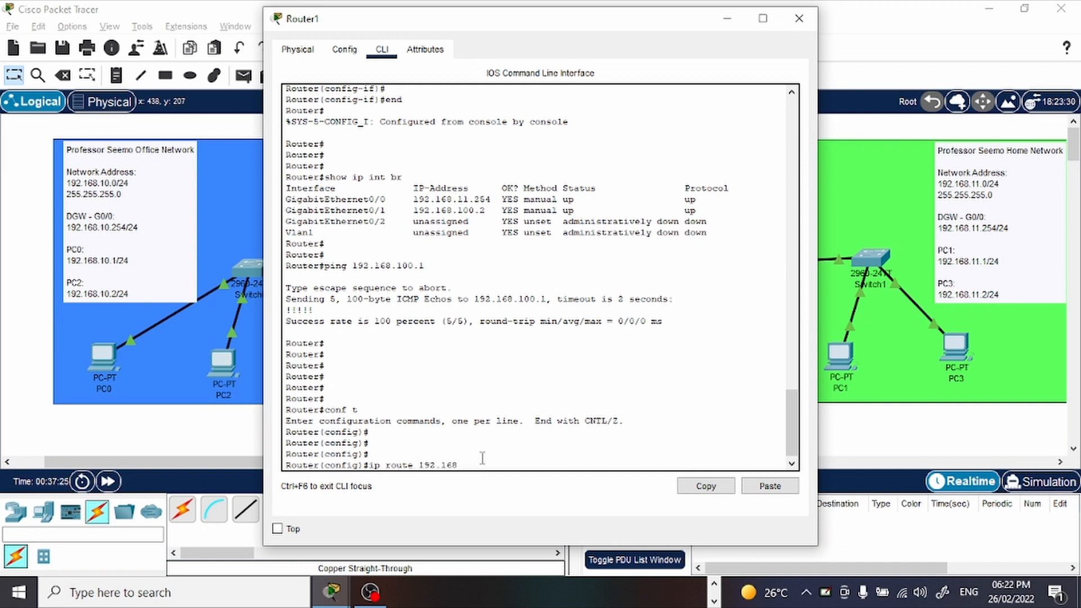
text(.10.0 255.255.255.0)
key(Return)
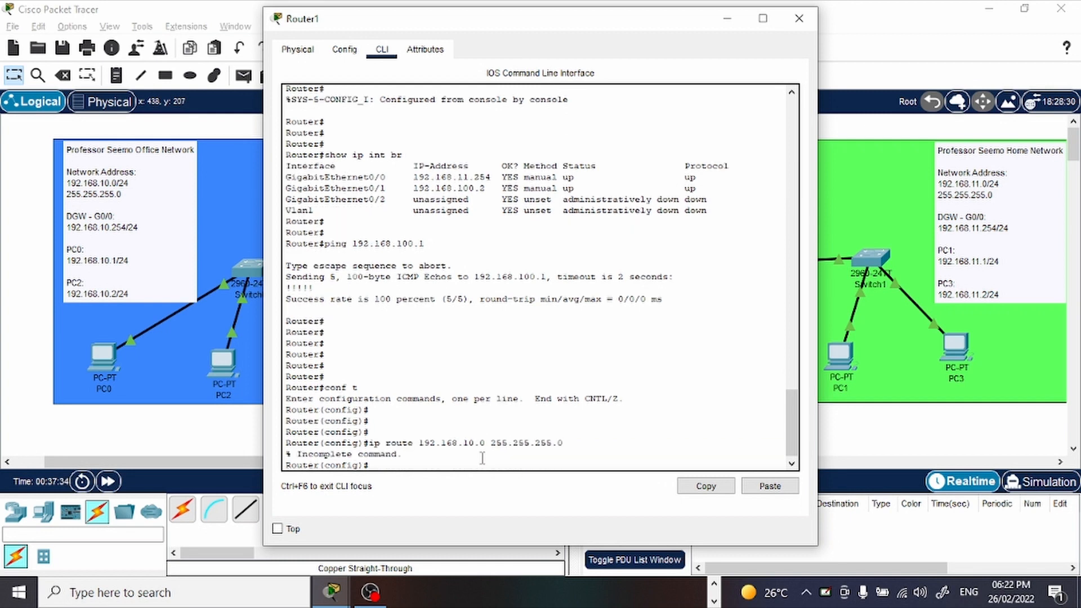
Add a static route on Router1 to the Office network 192.168.10.0 255.255.255.0 through exit interface g0/1.
key(Return)
key(Up)
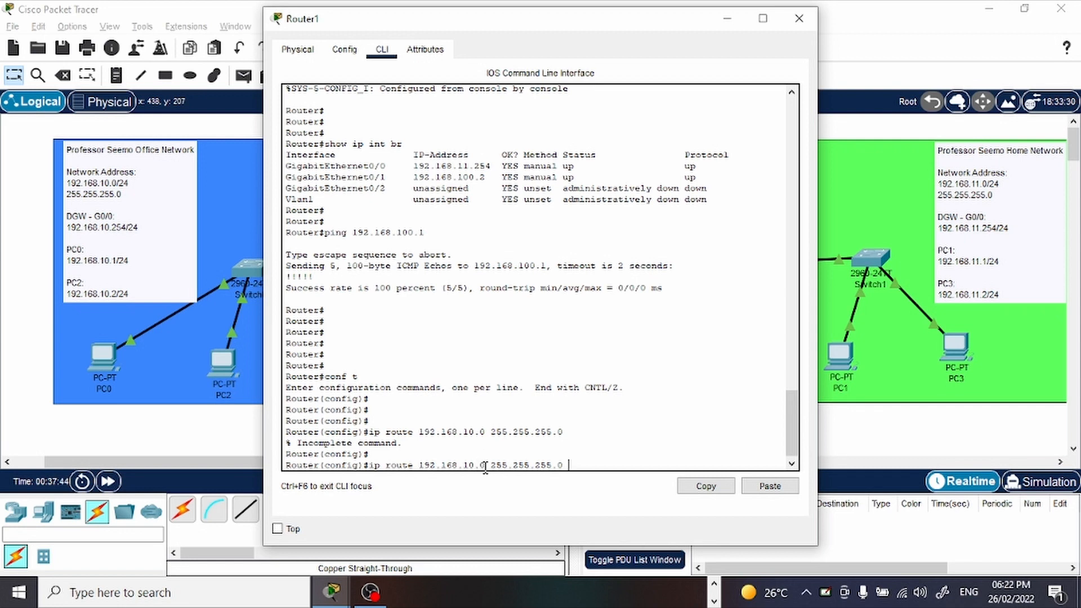
drag(490, 465, 452, 464)
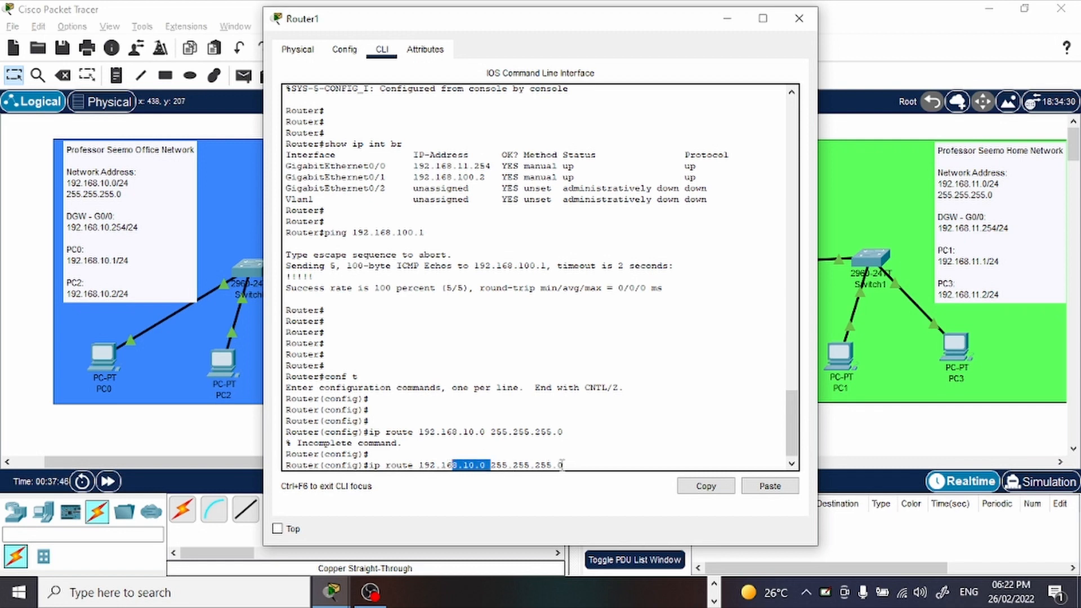
drag(562, 465, 497, 478)
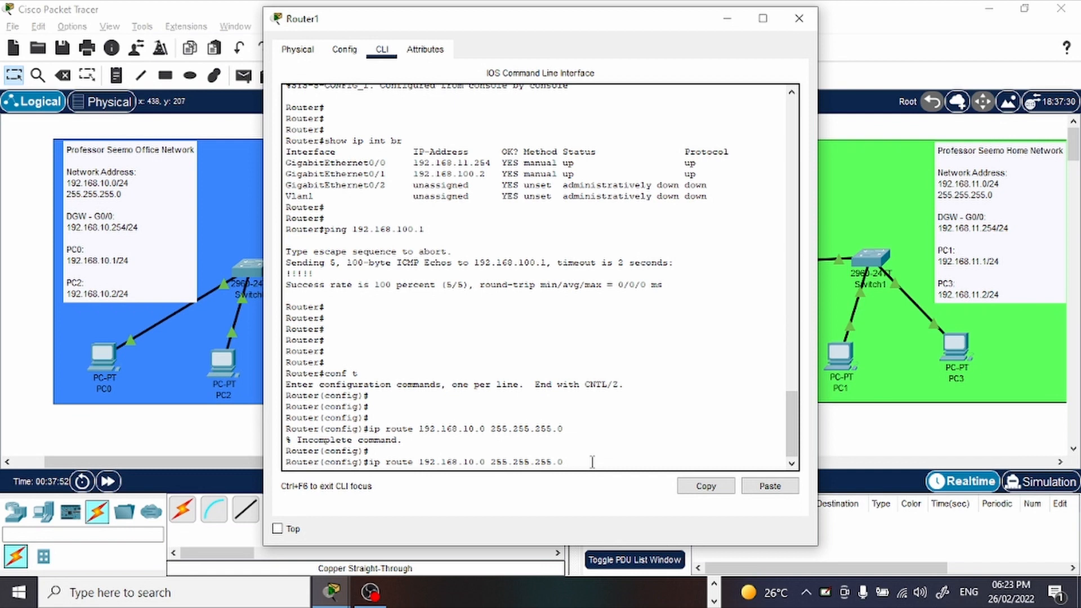
text(g0/1)
key(Return)
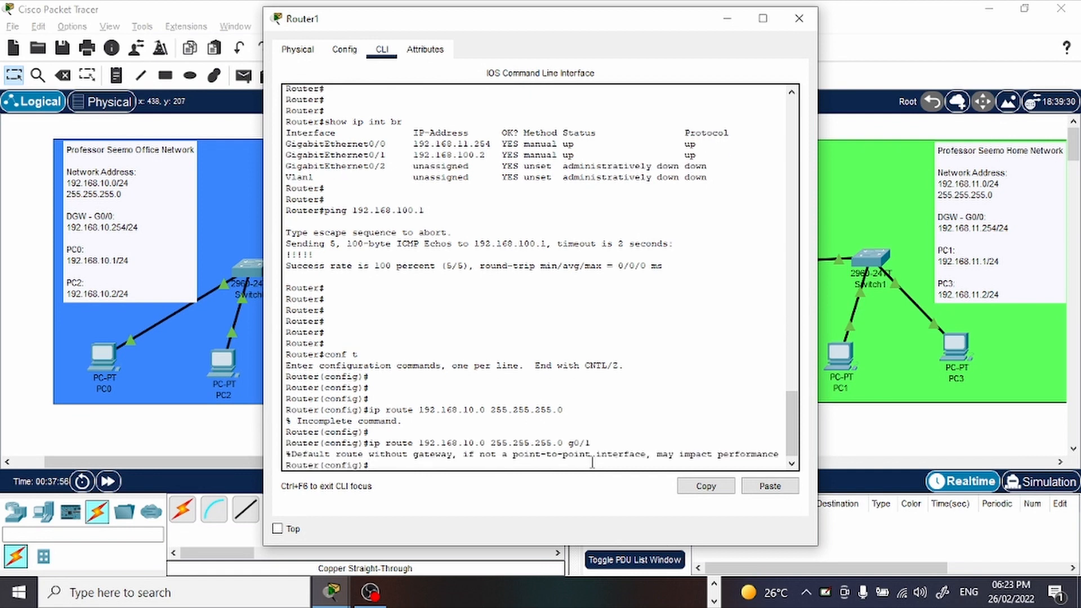
key(Return)
key(Return)
key(Return)
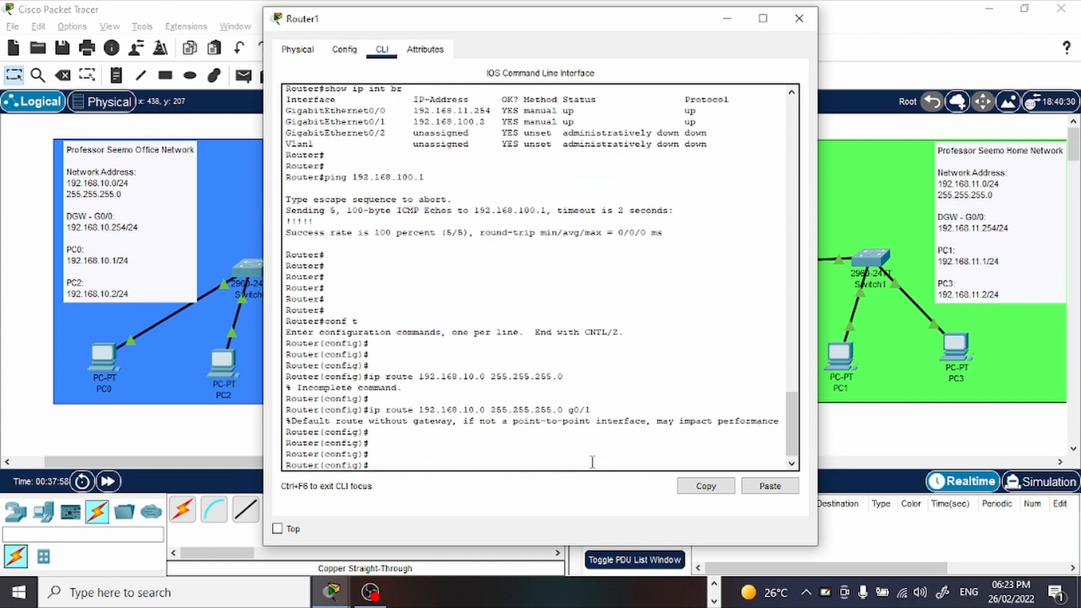
Try to run show ip route from Router1's global configuration mode.
text(show ip route)
key(Return)
key(Return)
key(Return)
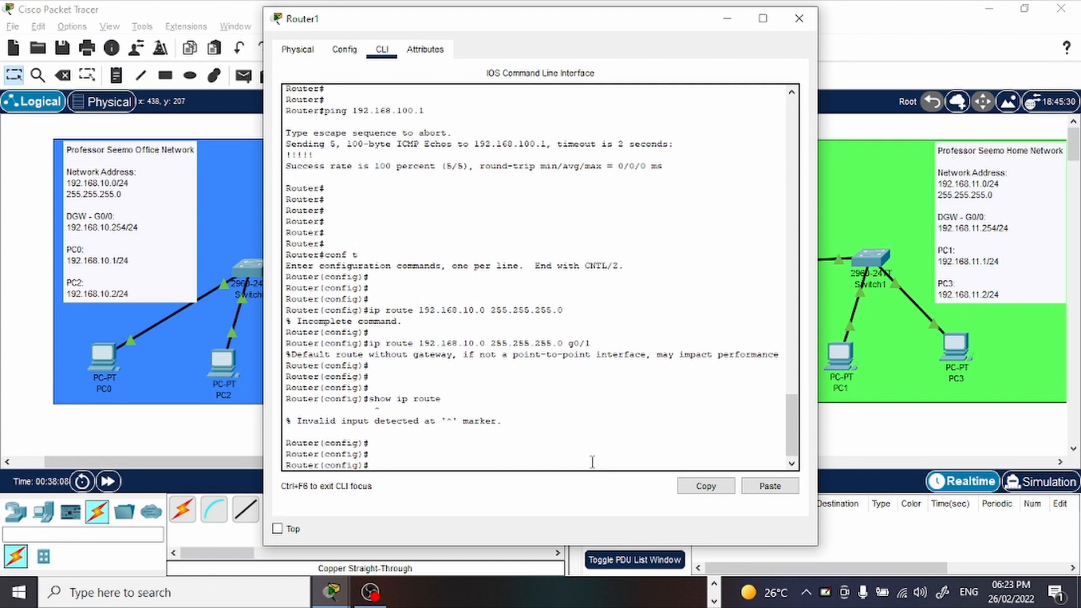
Run do show ip route on Router1, examine the static route entry and its exit interface, and minimise the router window.
key(Up)
text(do)
key(Return)
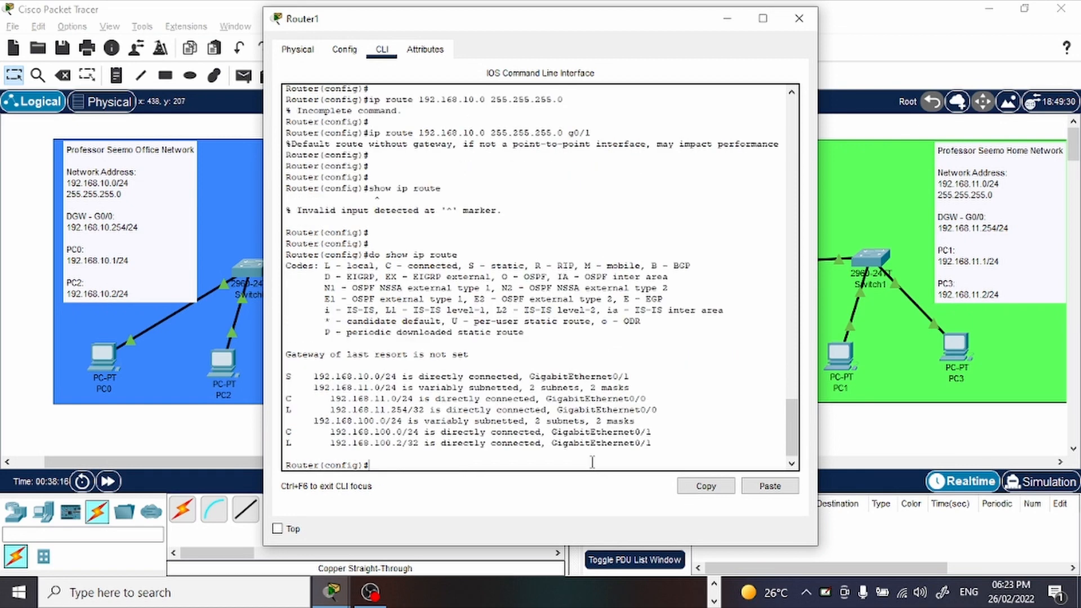
key(Return)
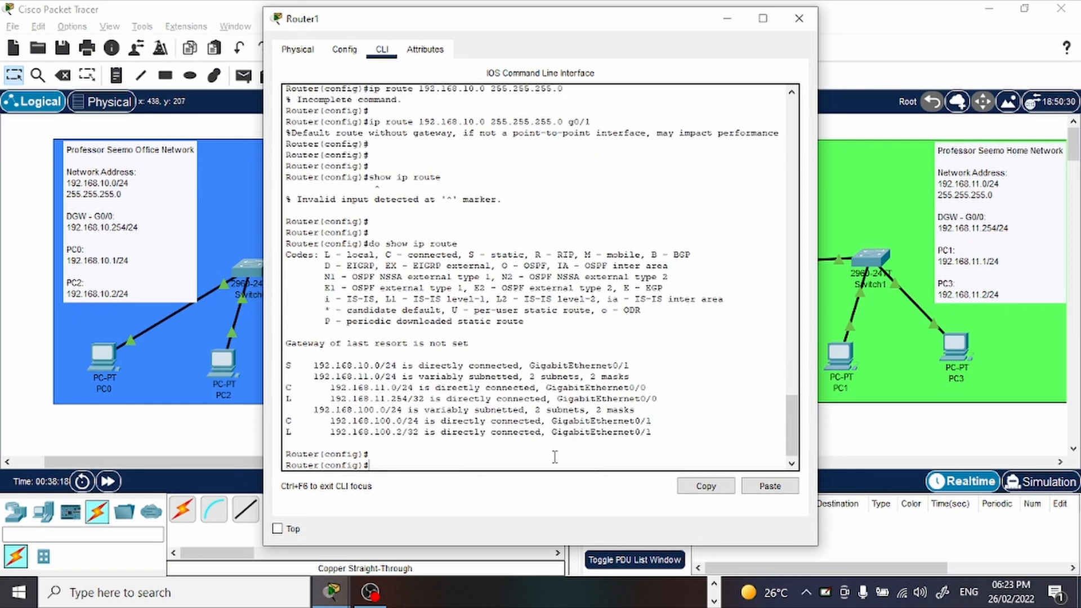
drag(285, 365, 473, 356)
drag(304, 362, 289, 366)
drag(313, 365, 629, 363)
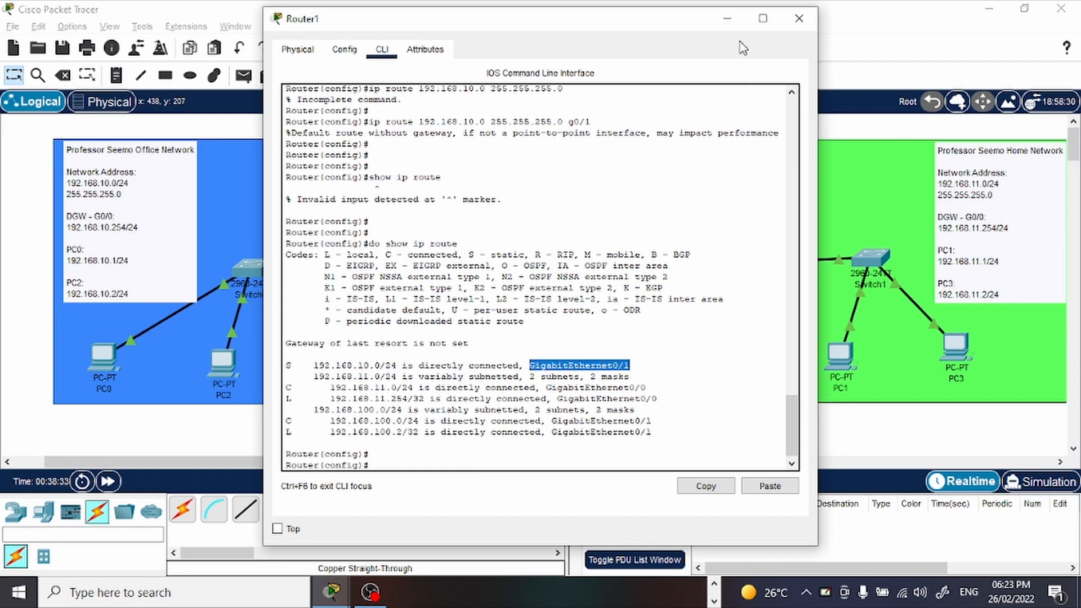
click(727, 18)
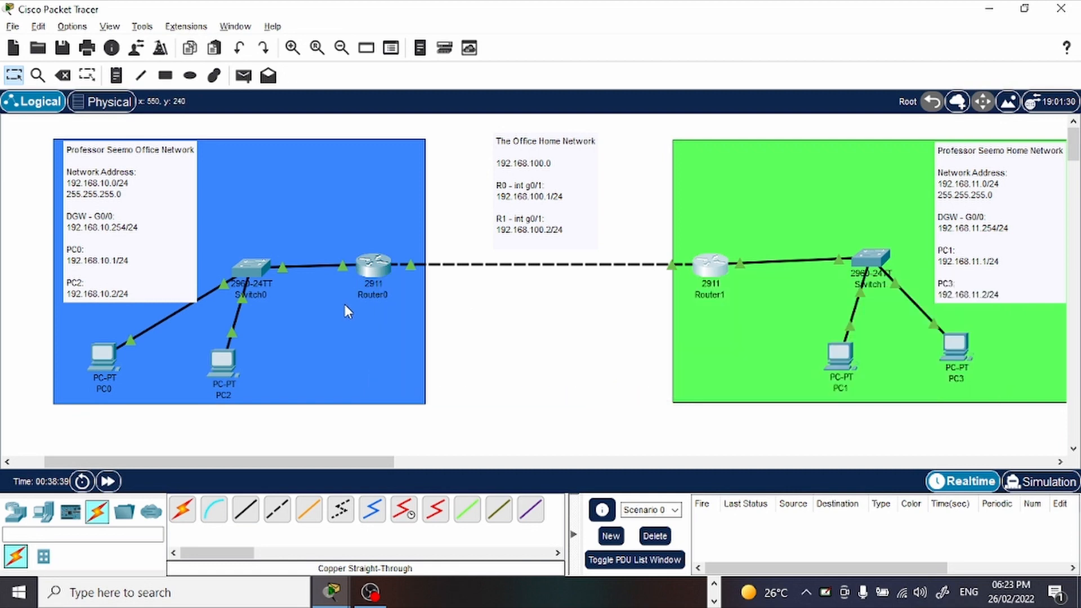
Open Router0's command line and enter global configuration mode with conf t.
click(365, 269)
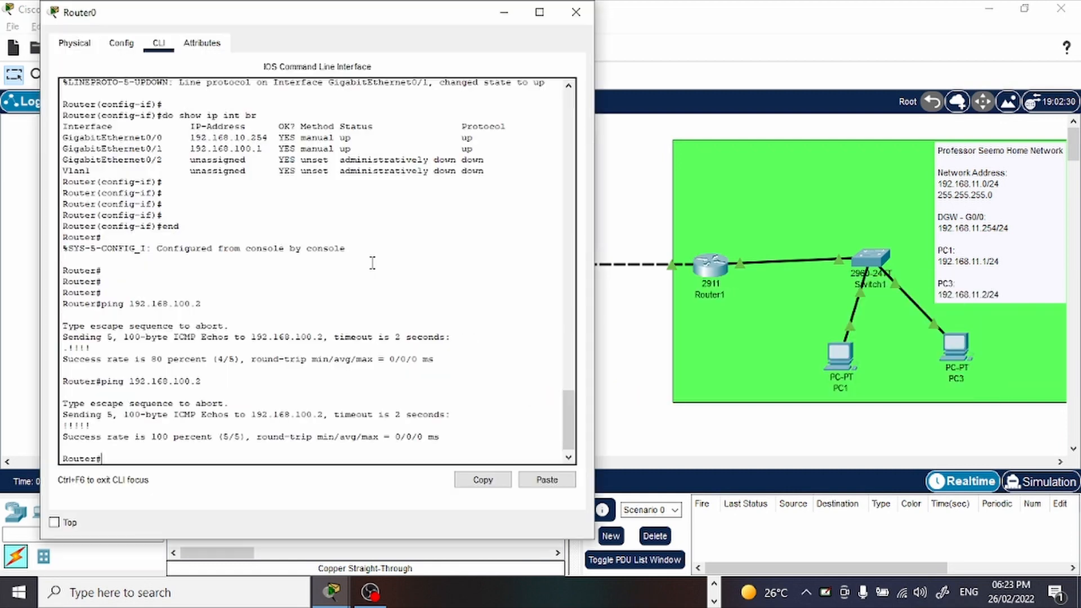
key(Return)
key(Return)
key(Return)
key(Return)
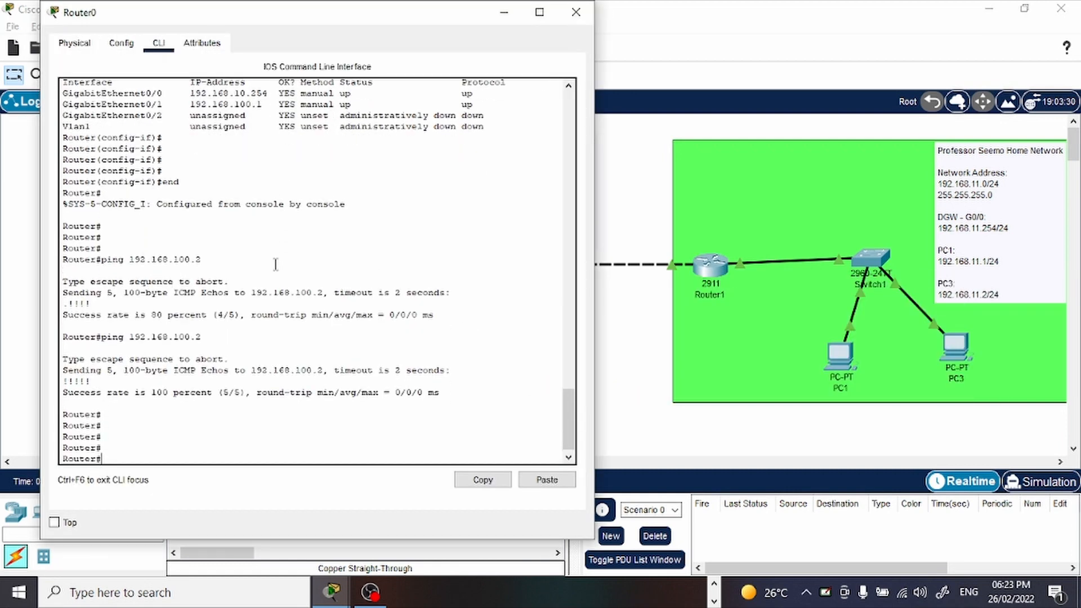
text(conf t)
key(Return)
key(Return)
key(Return)
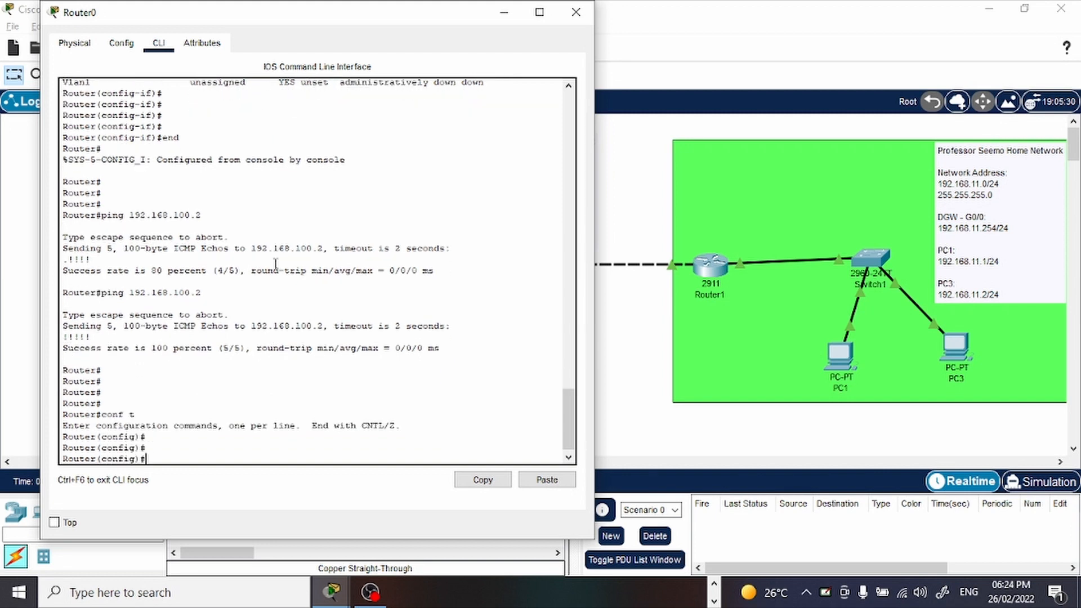
Add a static route on Router0 to the Home network 192.168.11.0 255.255.255.0 through exit interface g0/1.
text(ip route 192.168.11.0 255.)
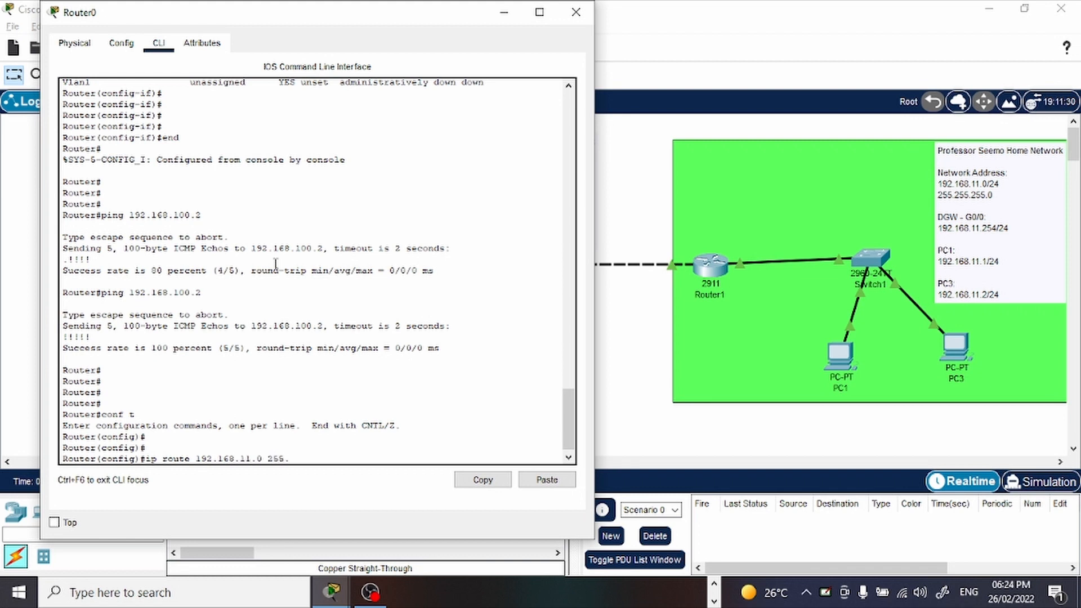
text(255.255.0)
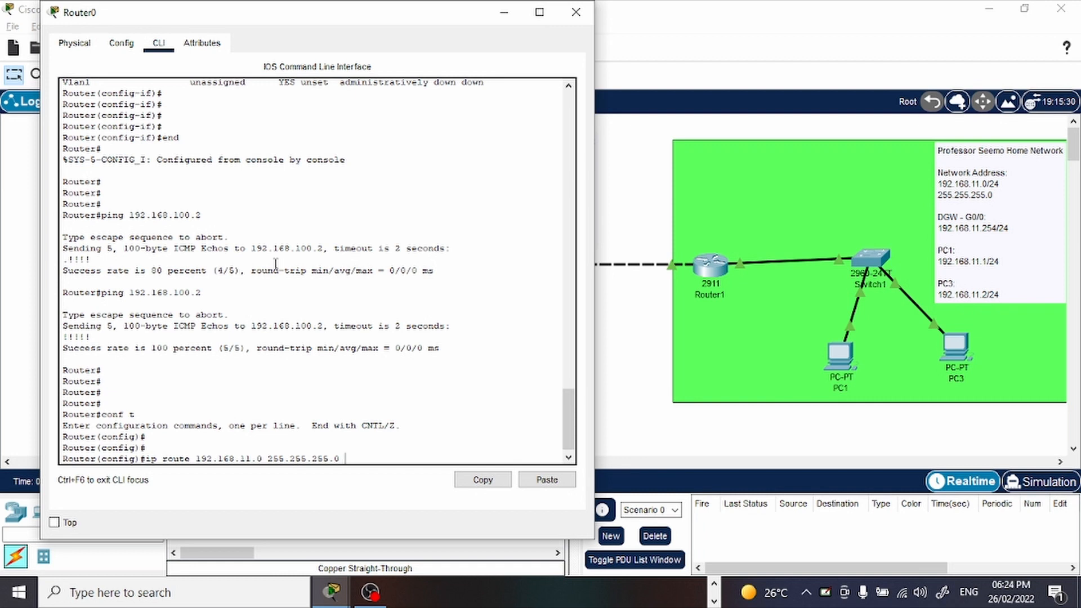
text(g0/1)
key(Return)
key(Return)
key(Return)
key(Return)
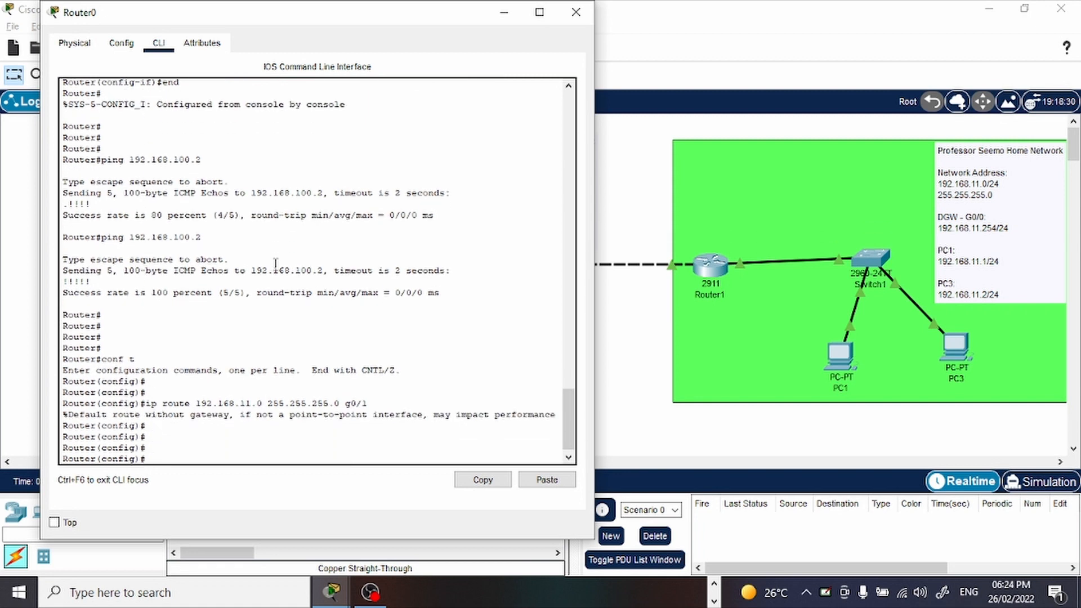
List Router0's routing table with do show ip route, examine its static entry, and minimise the router window.
text(do show ip route)
key(Return)
key(Return)
key(Return)
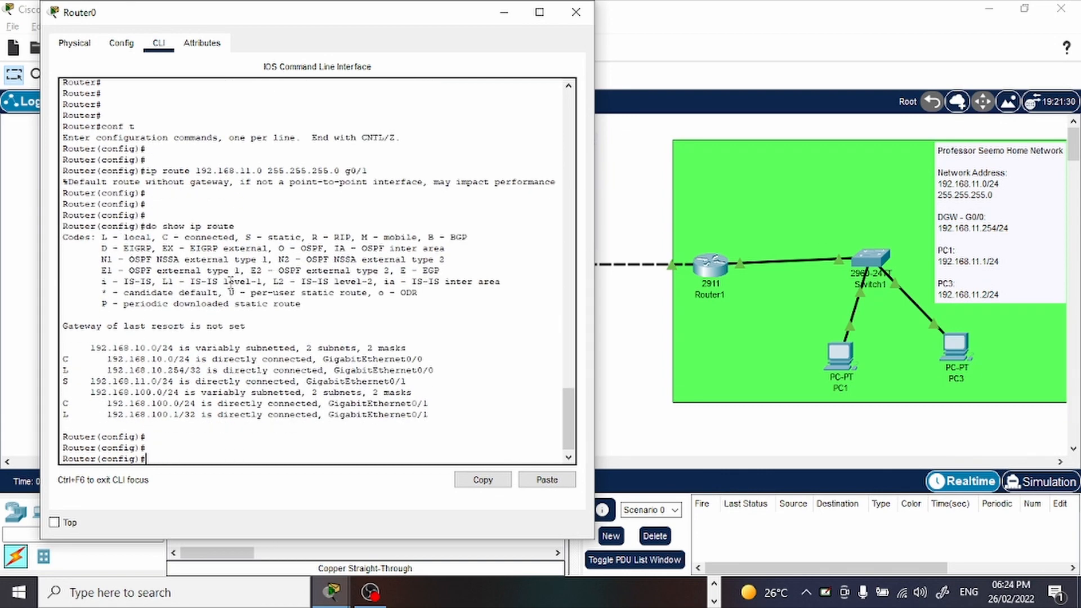
drag(86, 382, 414, 386)
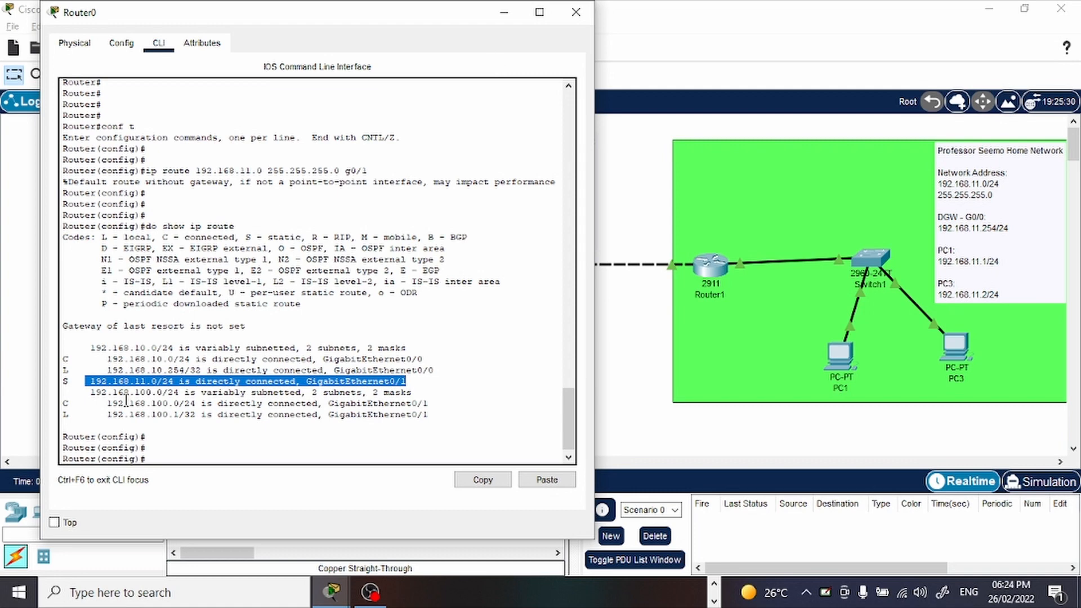
drag(72, 380, 52, 380)
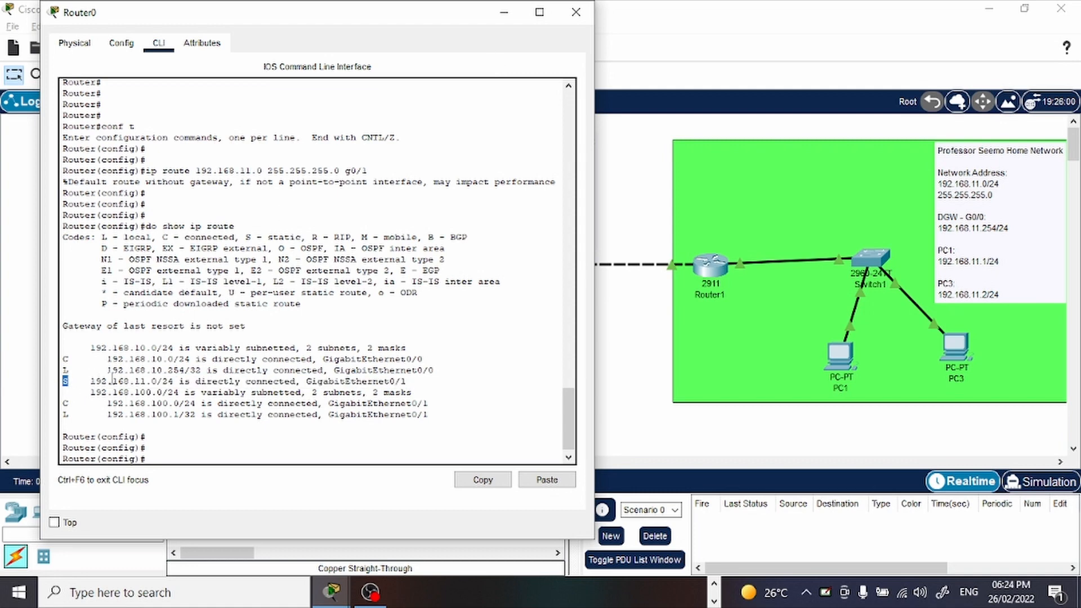
click(500, 13)
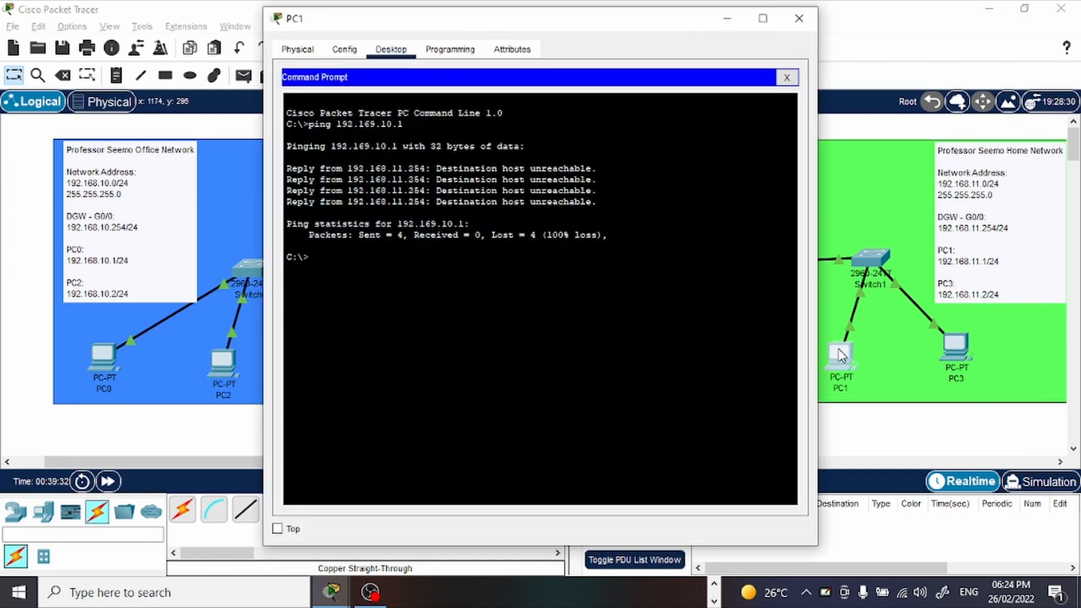
Ping PC1's address 192.168.11.1 from PC2's Command Prompt.
click(839, 353)
drag(542, 31, 715, 39)
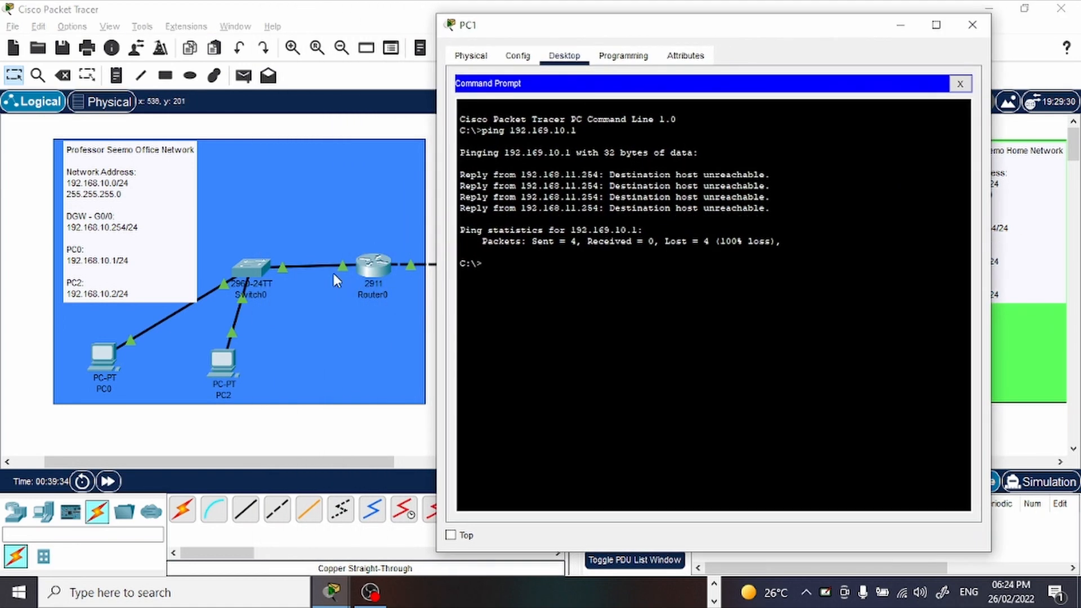
click(230, 363)
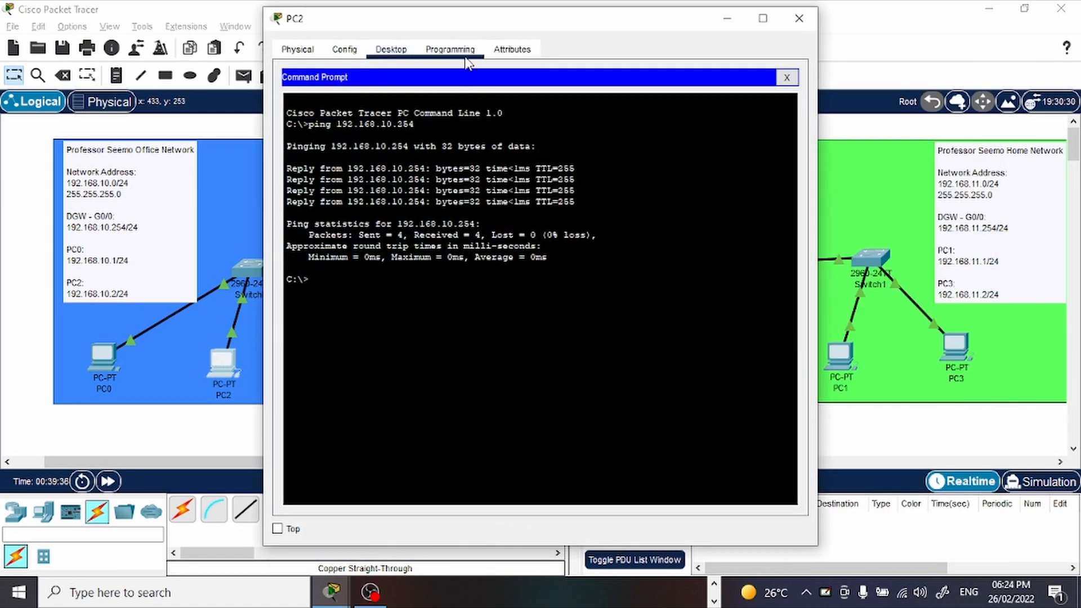
drag(473, 27, 326, 25)
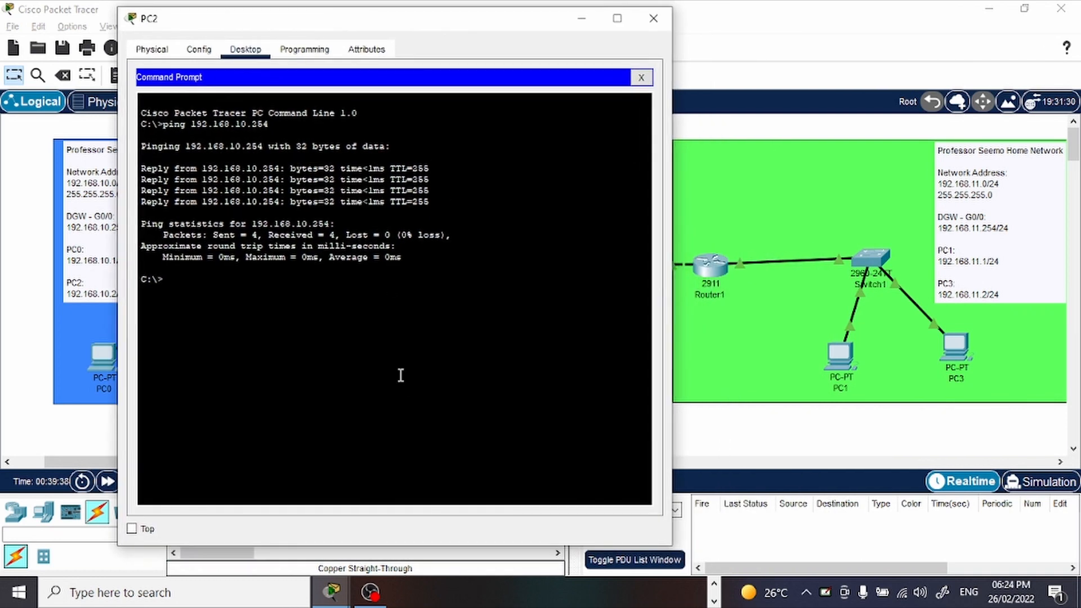
text(ping 192.168.11.1)
key(Return)
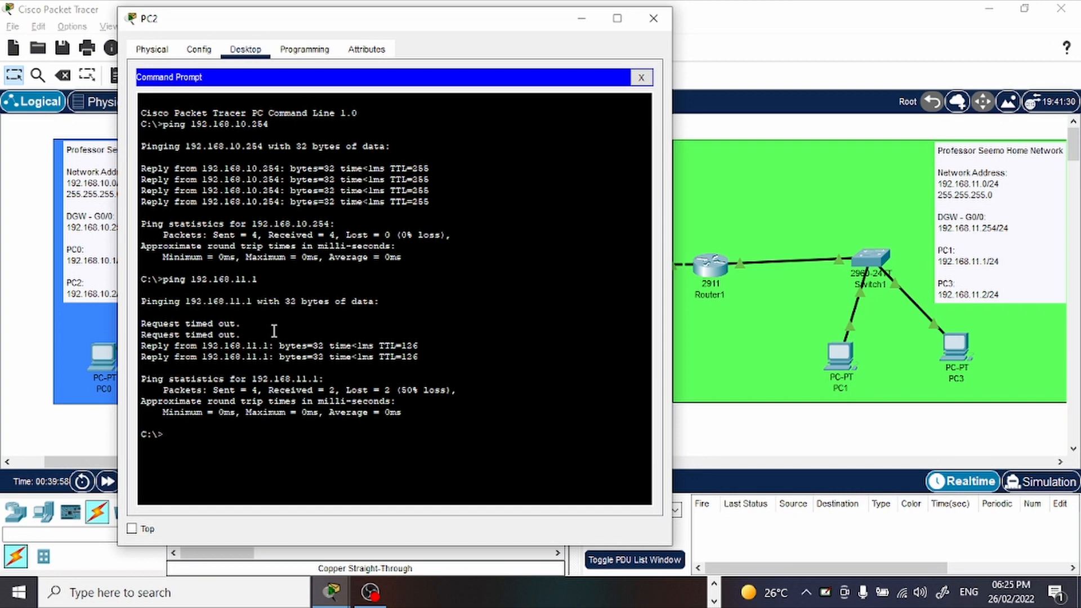
Repeat the ping to 192.168.11.1 from PC2 and examine the replies.
key(Up)
key(Return)
drag(274, 331, 178, 316)
click(369, 323)
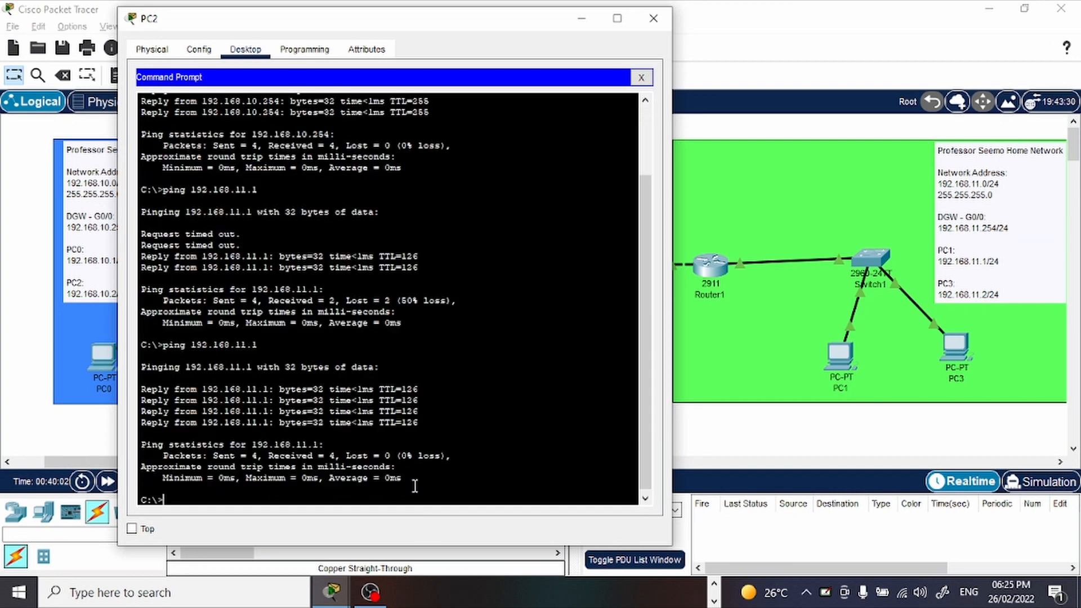
Minimise PC2's window and ping PC0's address 192.168.10.1 from PC1's Command Prompt.
drag(419, 425, 163, 378)
click(581, 18)
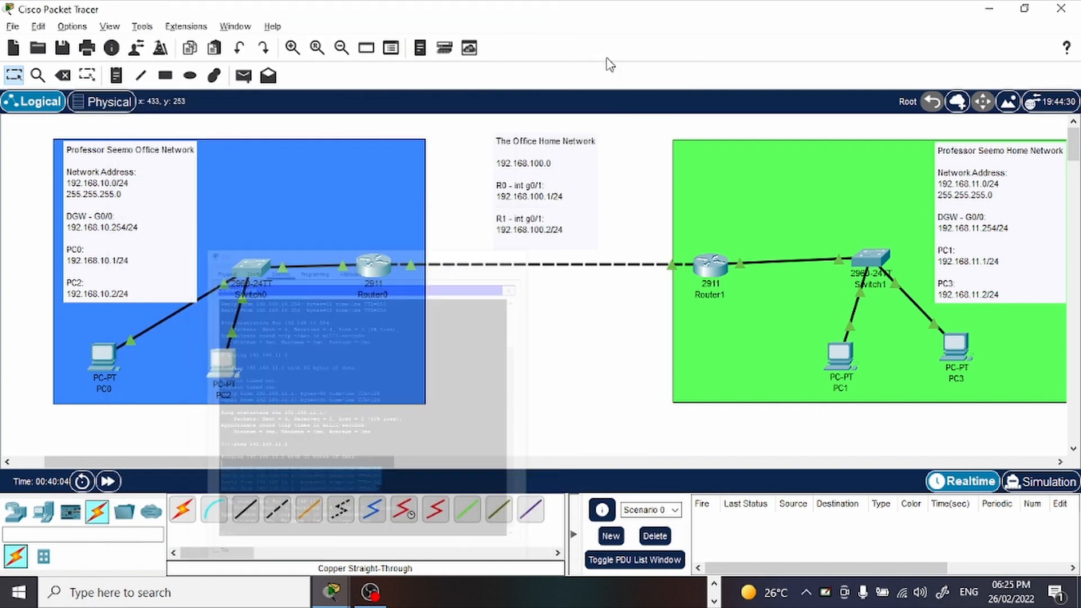
click(848, 362)
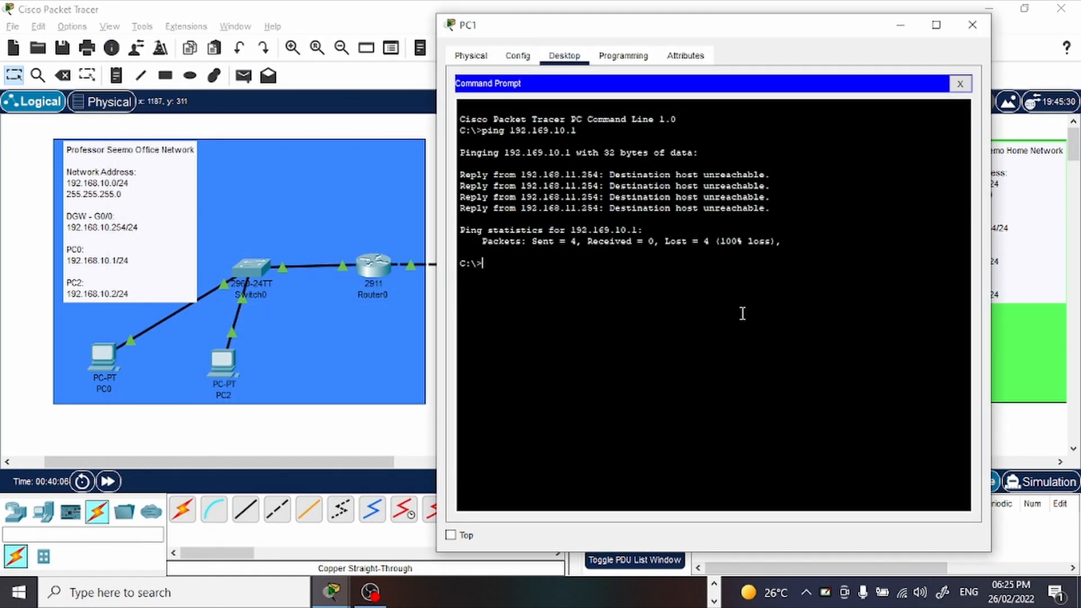
text(ping 192.168.10.1)
key(Return)
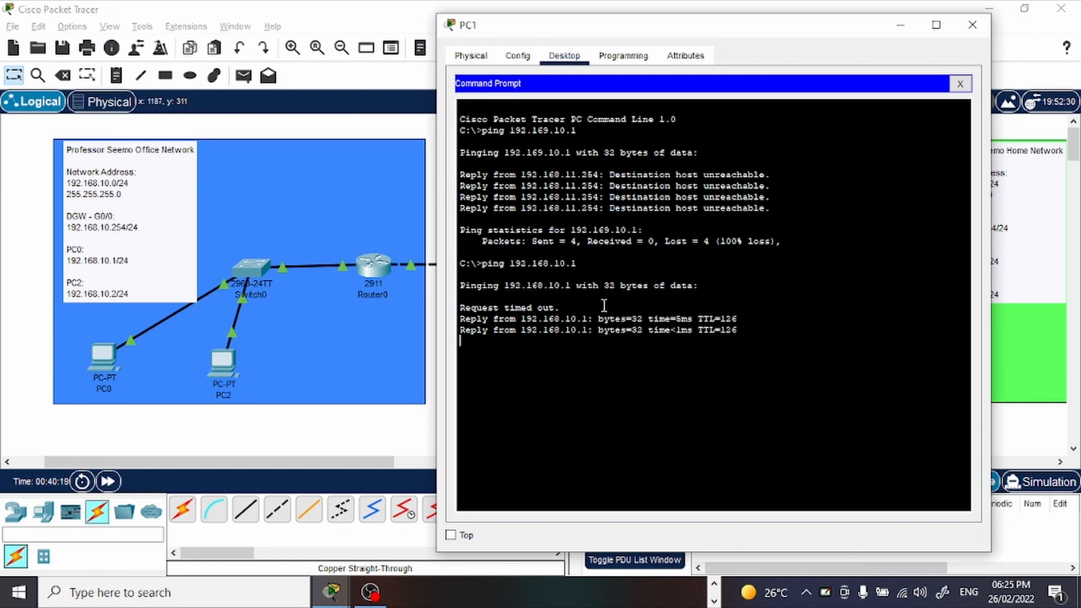
Repeat the ping to 192.168.10.1 from PC1, examine the replies, and close the PC1 window.
key(Up)
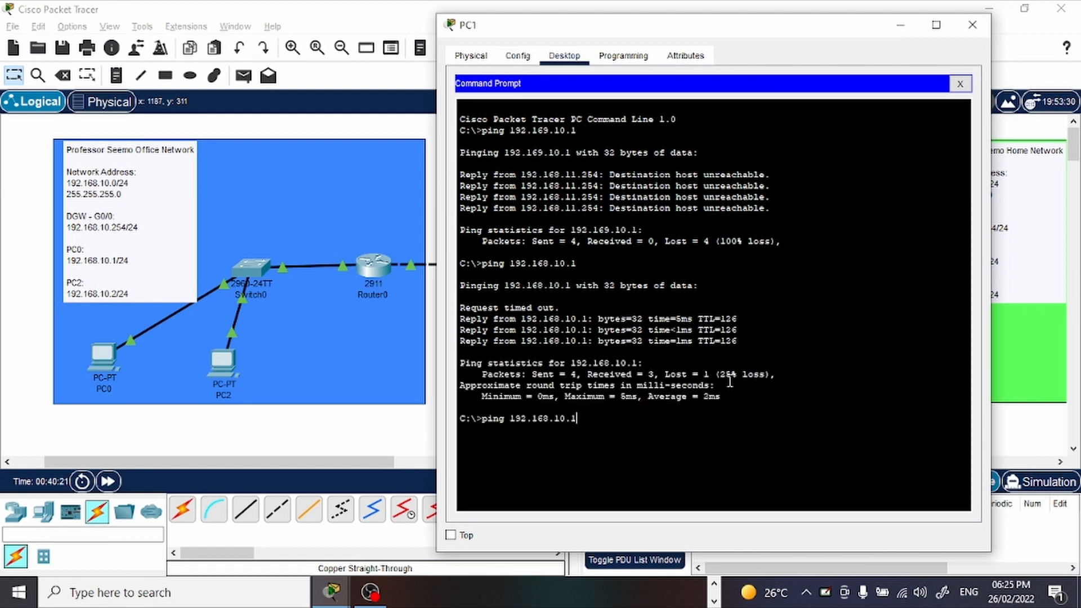
key(Return)
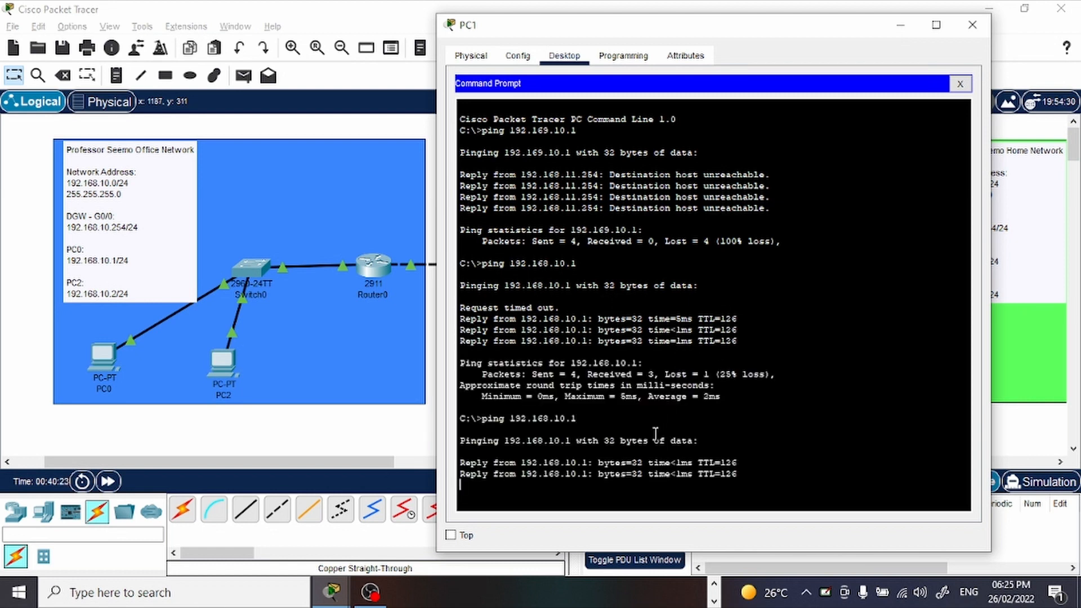
click(961, 28)
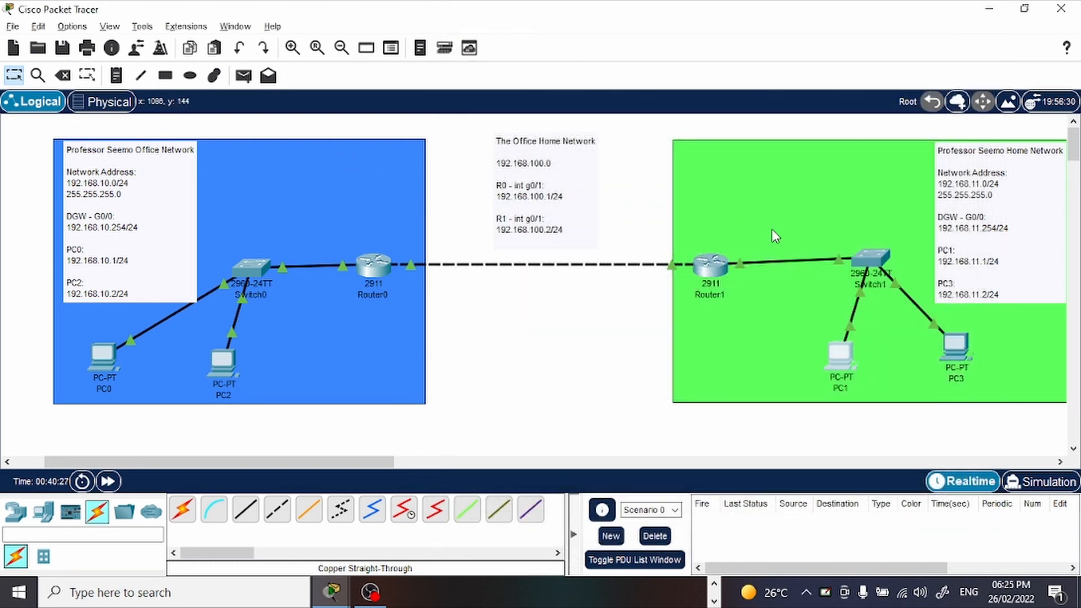
Reposition Switch1 directly above PC1 and shift the Home network note slightly inward from the green area's right edge.
drag(870, 256, 835, 273)
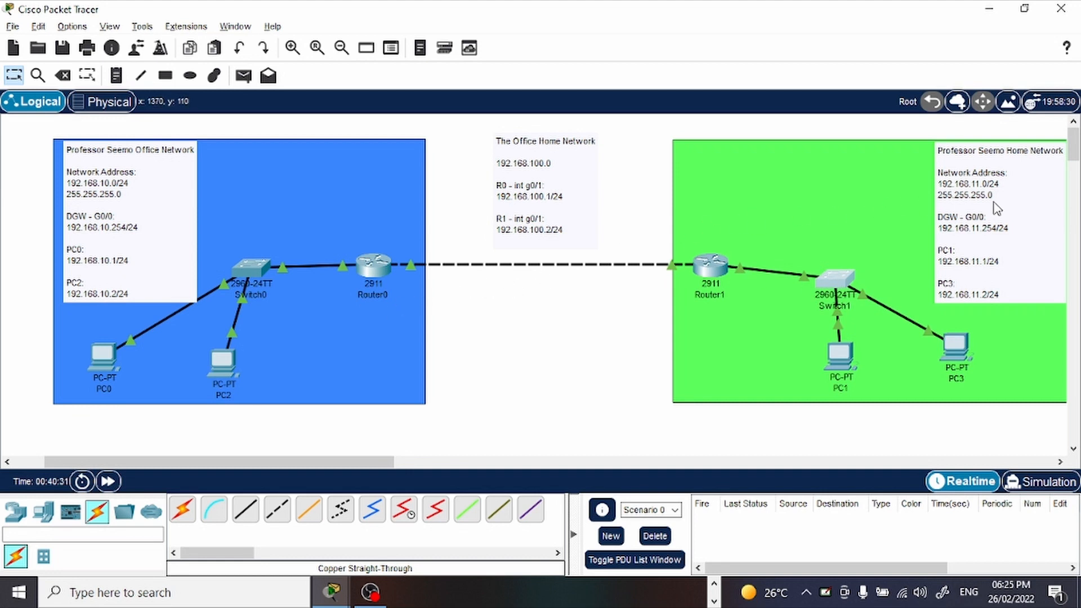
drag(994, 207, 967, 205)
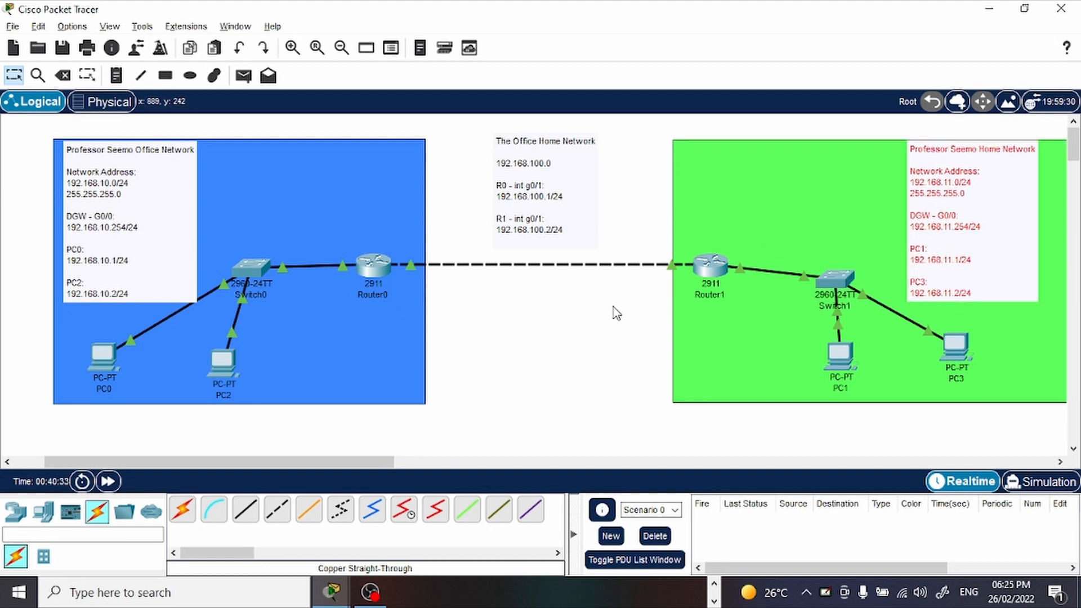